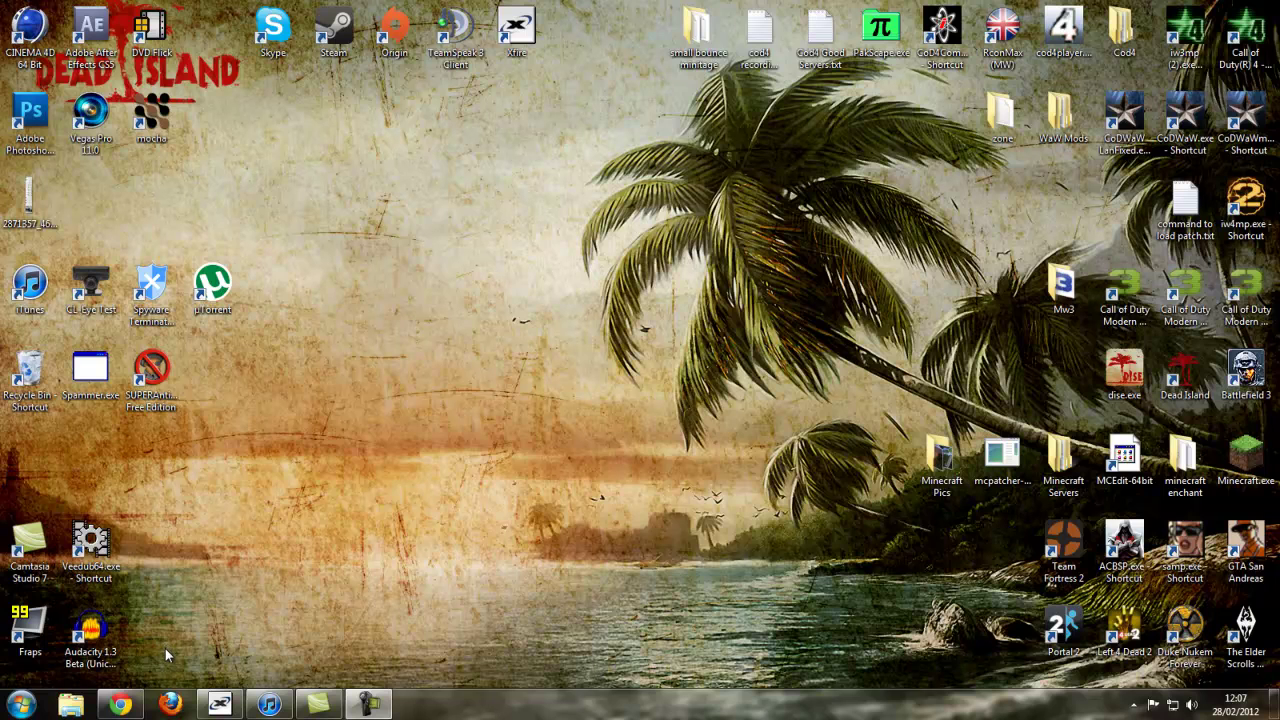
- Switch to Chrome and look over the open CJB Mods, Mo' Creatures and Too Many Items mod pages
{"action": "left_click", "coordinate": [137, 704]}
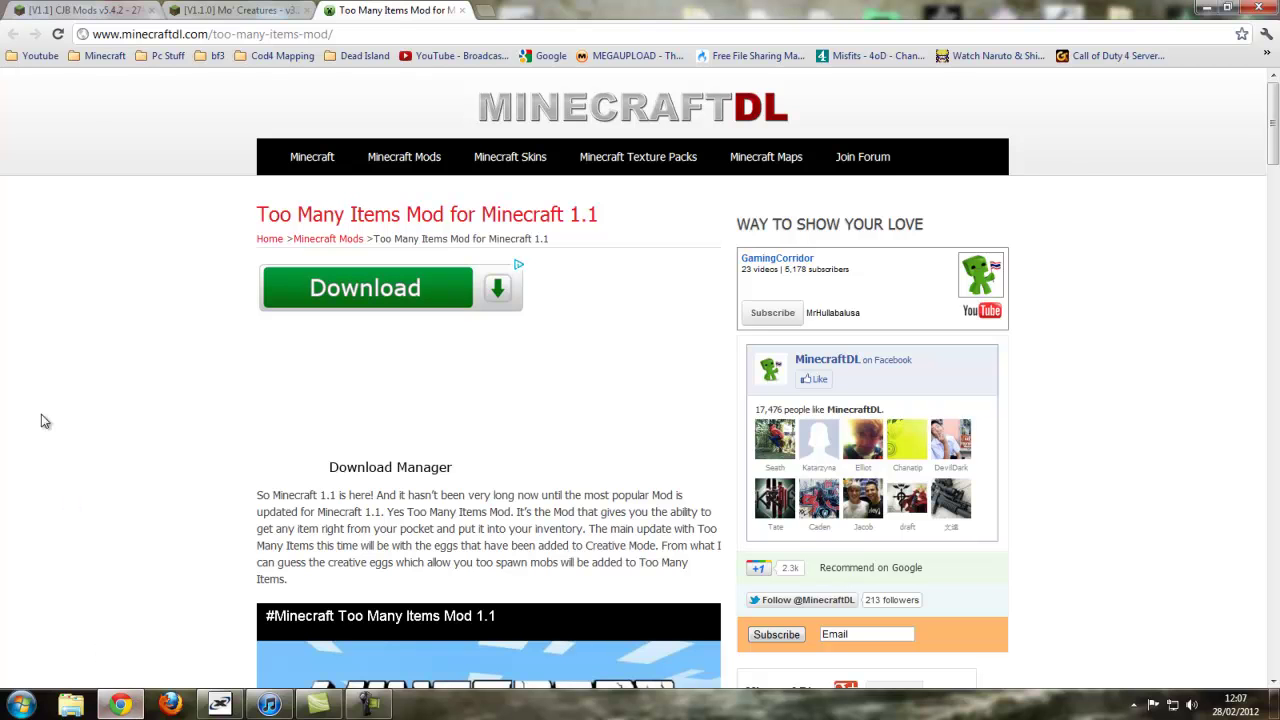
{"action": "left_click", "coordinate": [69, 14]}
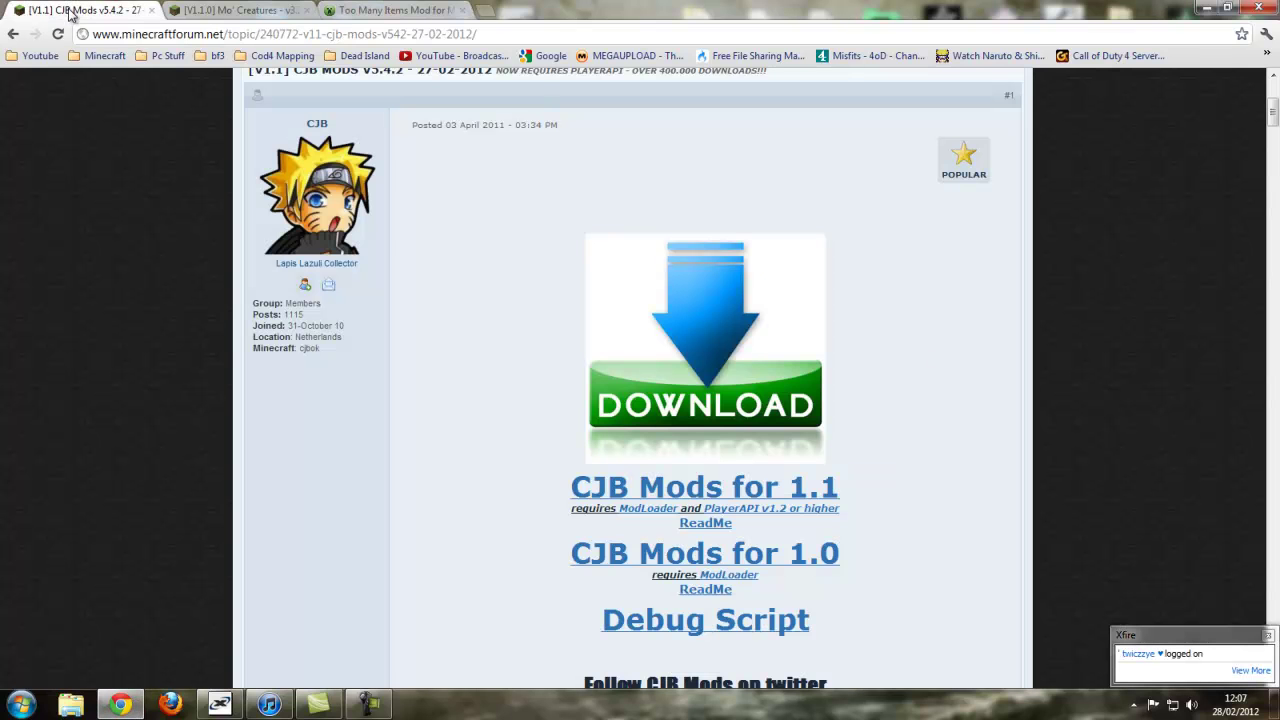
{"action": "left_click", "coordinate": [206, 14]}
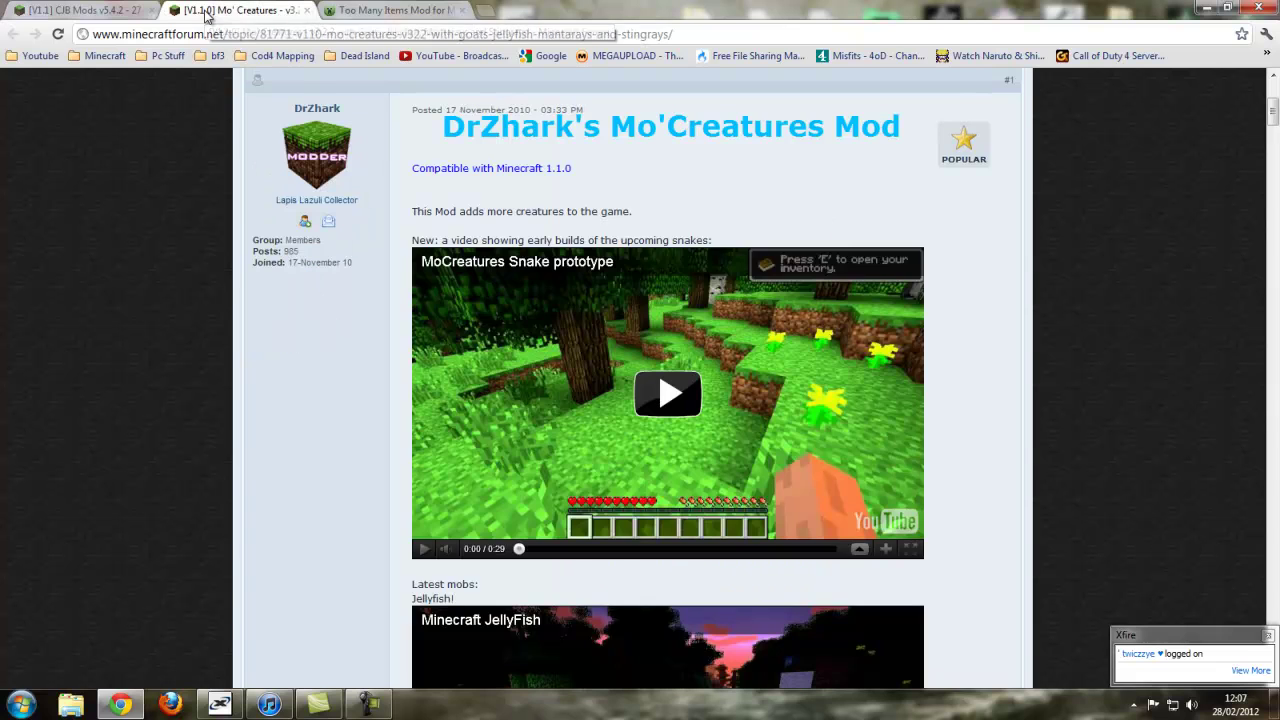
{"action": "left_click", "coordinate": [412, 12]}
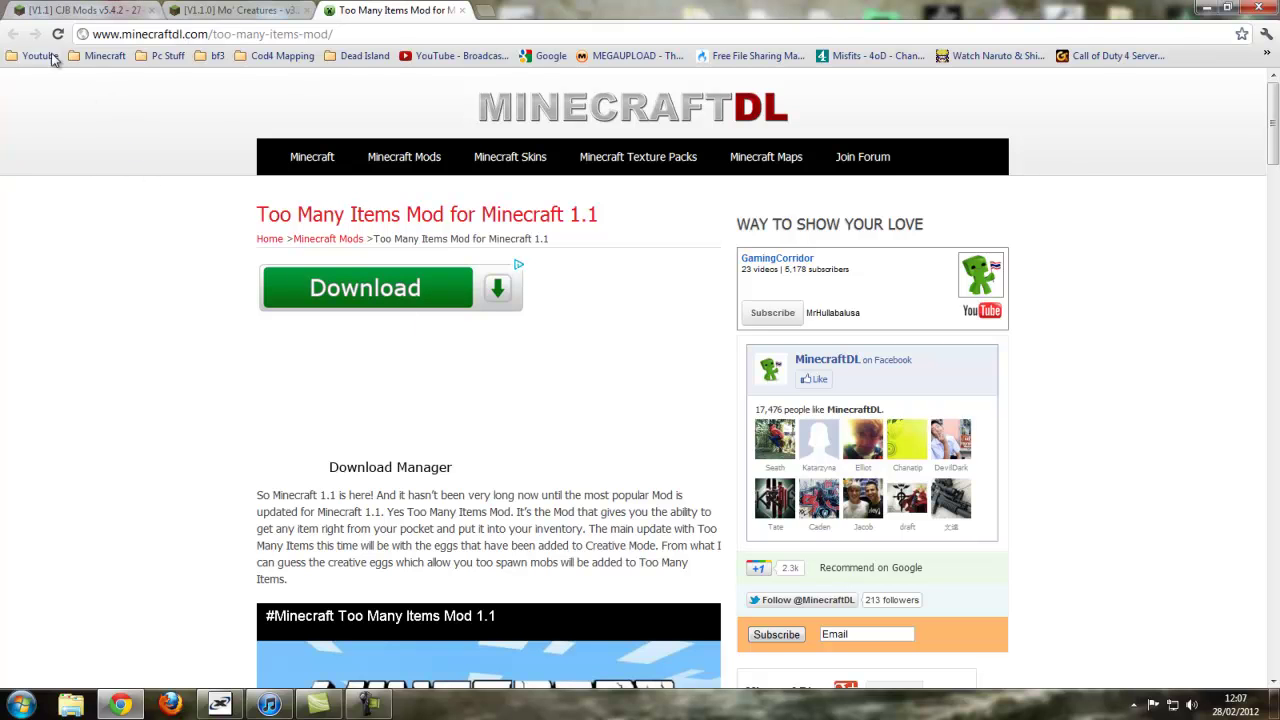
{"action": "left_click", "coordinate": [58, 18]}
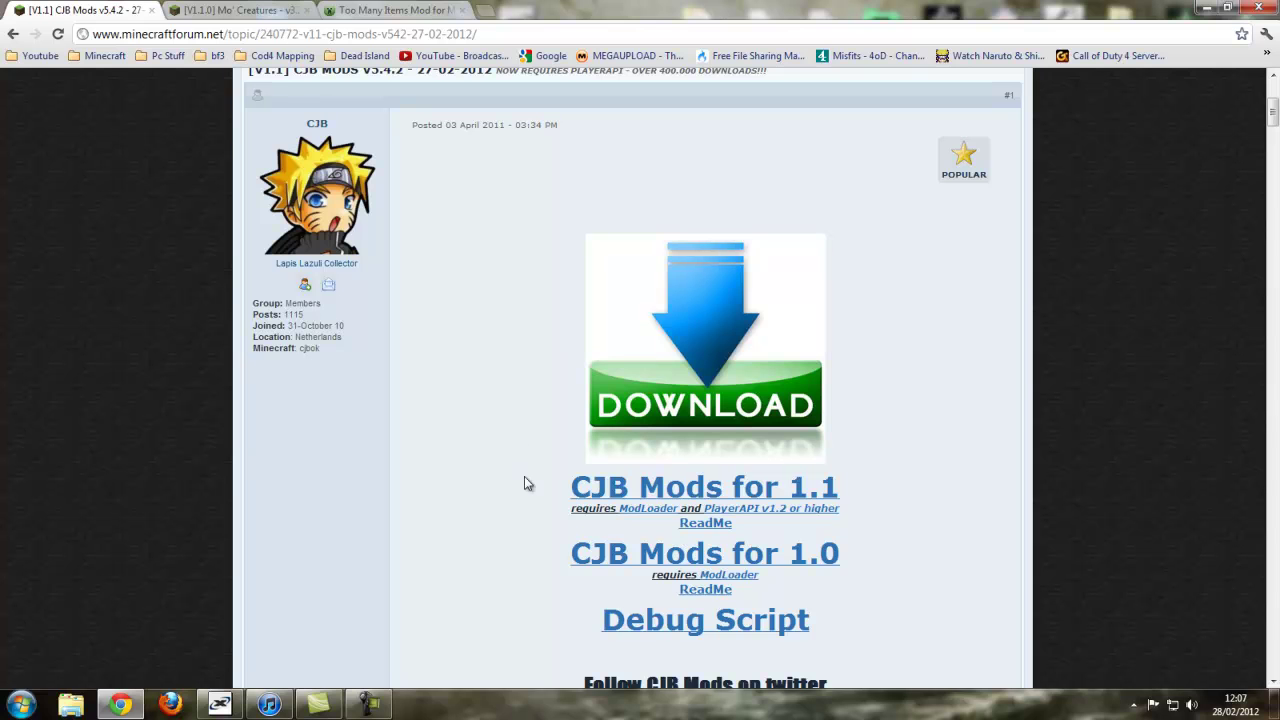
- Download the Too Many Items Mod for Minecraft 1.1 zip from its MinecraftDL page and close the leftover ad page
{"action": "left_click", "coordinate": [359, 18]}
{"action": "scroll", "coordinate": [590, 397], "scroll_direction": "down", "scroll_amount": 15}
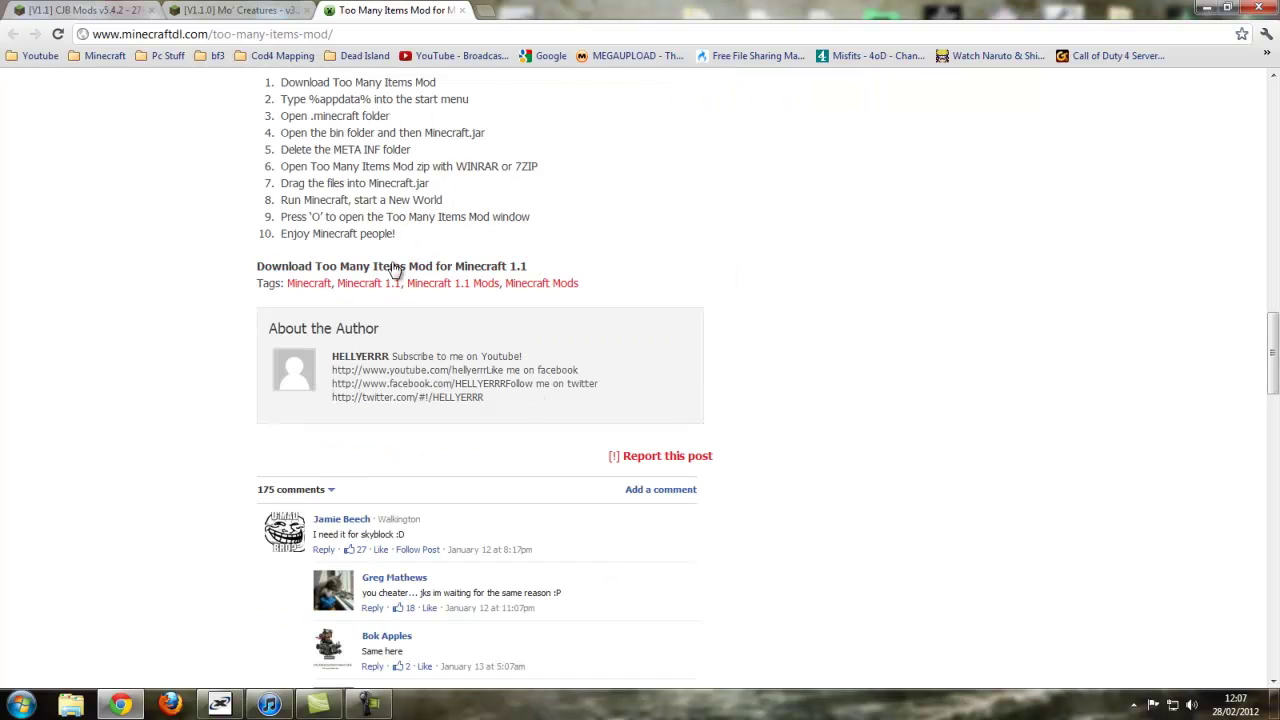
{"action": "left_click", "coordinate": [402, 268]}
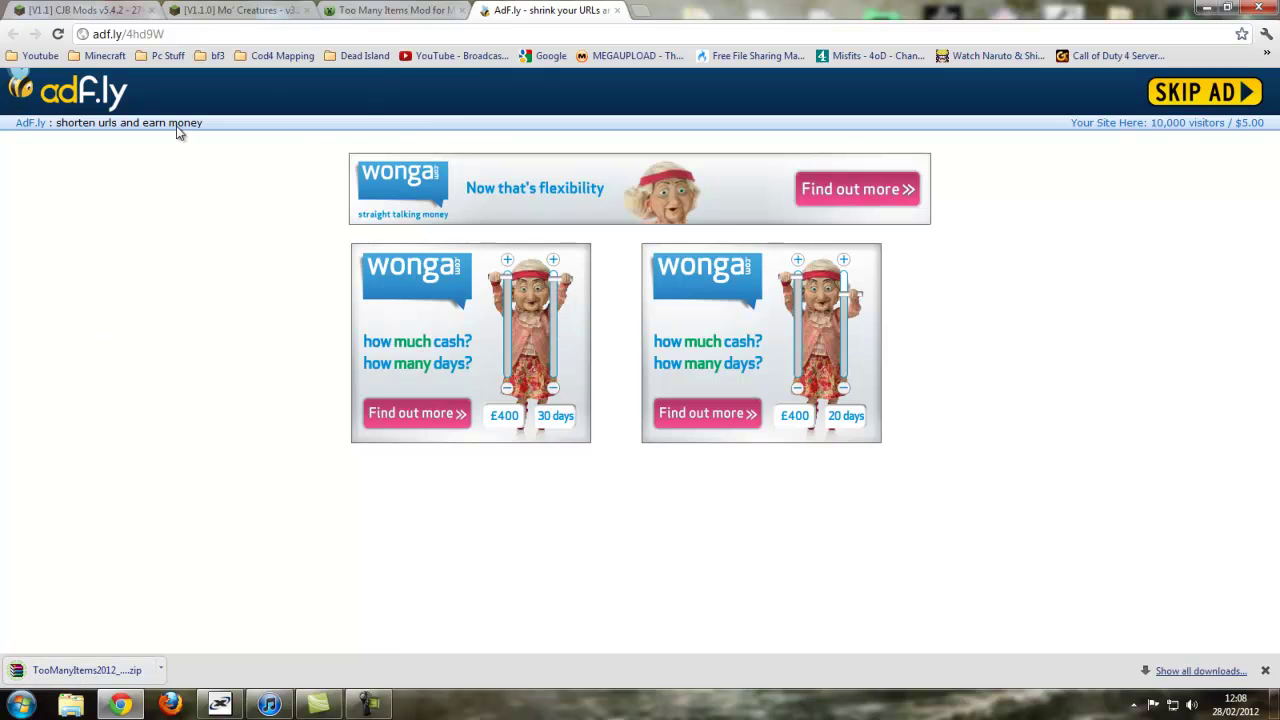
{"action": "left_click", "coordinate": [617, 10]}
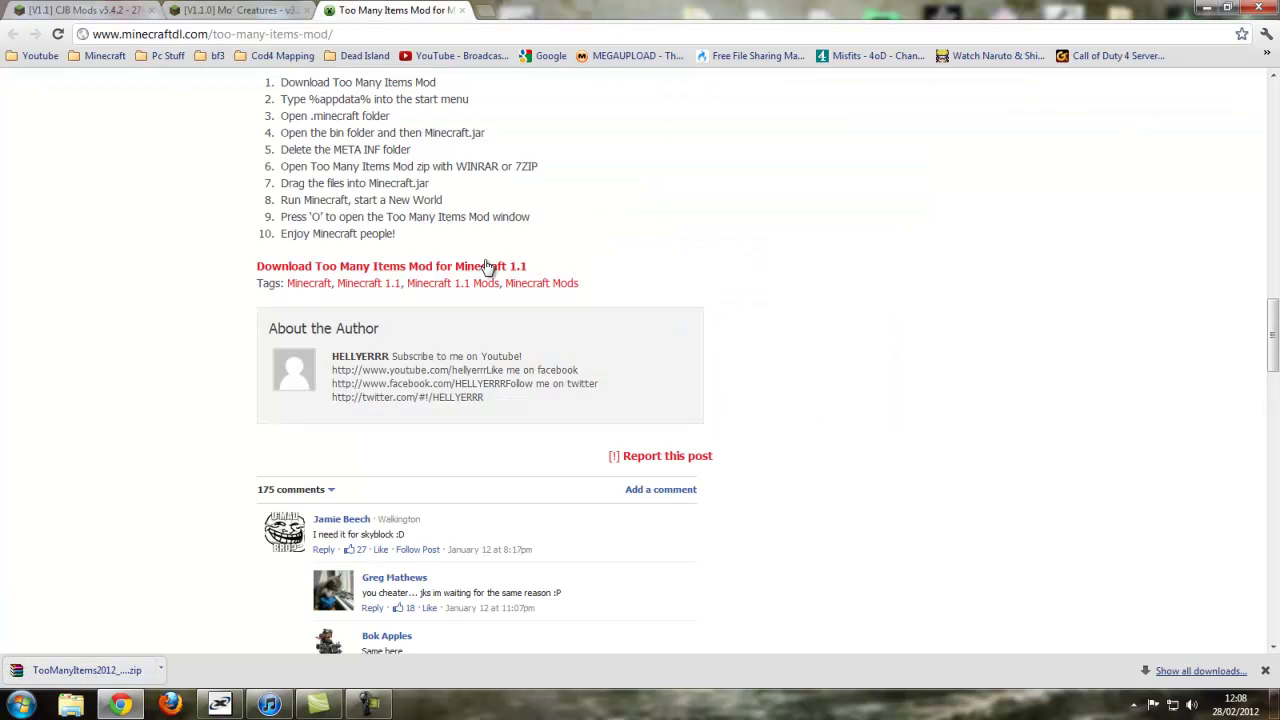
- Review the ten-step installation instructions on the Too Many Items page
{"action": "scroll", "coordinate": [445, 292], "scroll_direction": "up", "scroll_amount": 3}
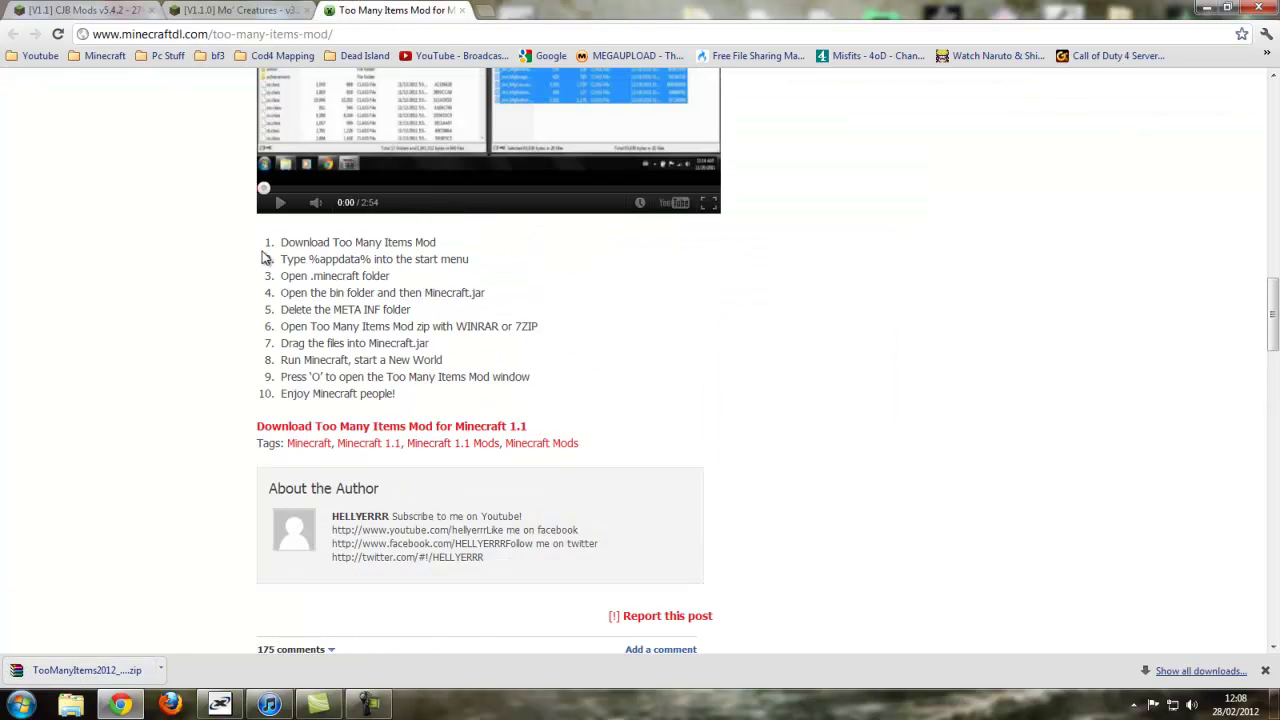
{"action": "left_click_drag", "start_coordinate": [265, 258], "coordinate": [283, 289]}
{"action": "left_click", "coordinate": [283, 289]}
{"action": "left_click_drag", "start_coordinate": [263, 244], "coordinate": [522, 376]}
{"action": "left_click", "coordinate": [518, 327]}
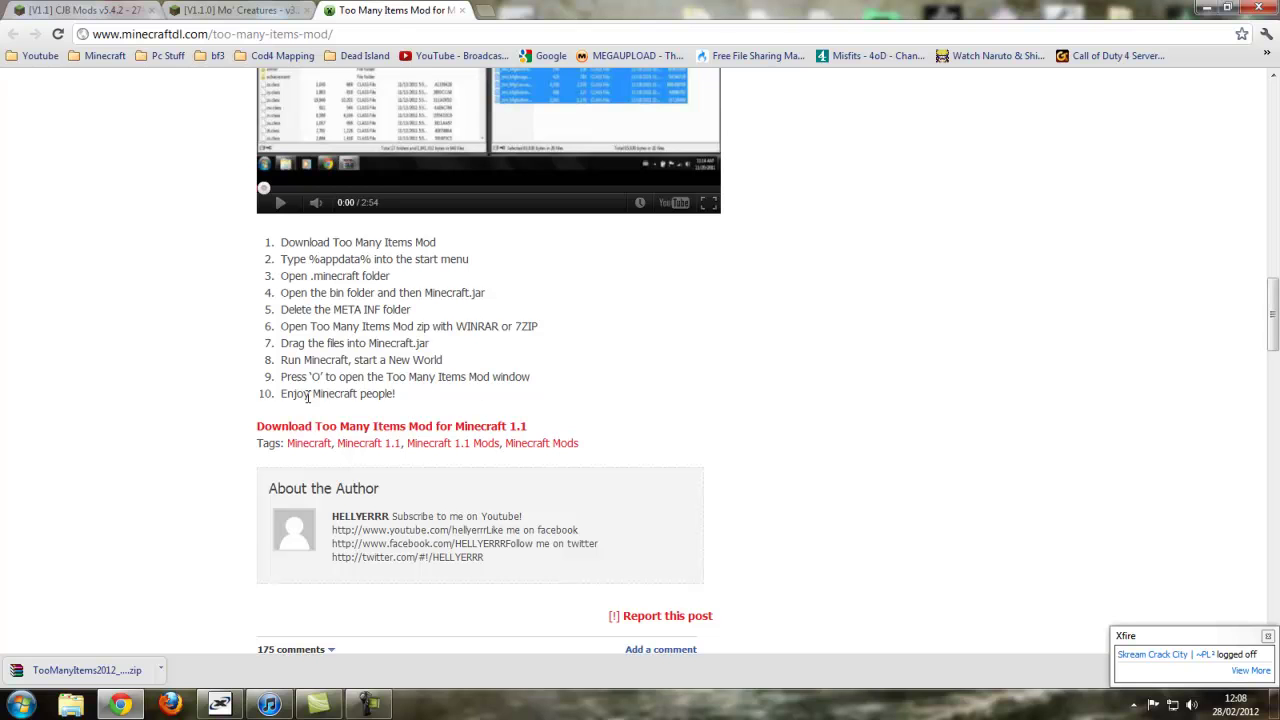
- Open the downloaded TooManyItems zip in WinRAR, dismiss the licence reminder and move the archive window higher on the screen
{"action": "left_click", "coordinate": [85, 670]}
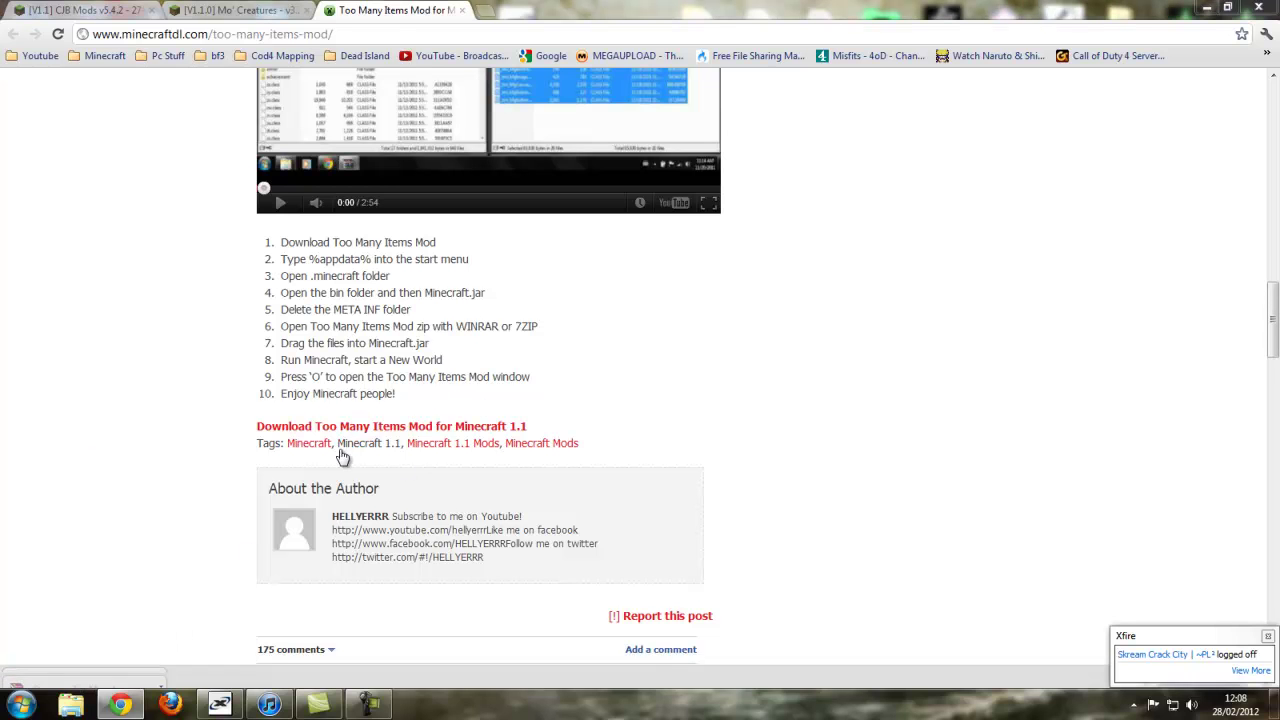
{"action": "left_click_drag", "start_coordinate": [690, 243], "coordinate": [692, 221]}
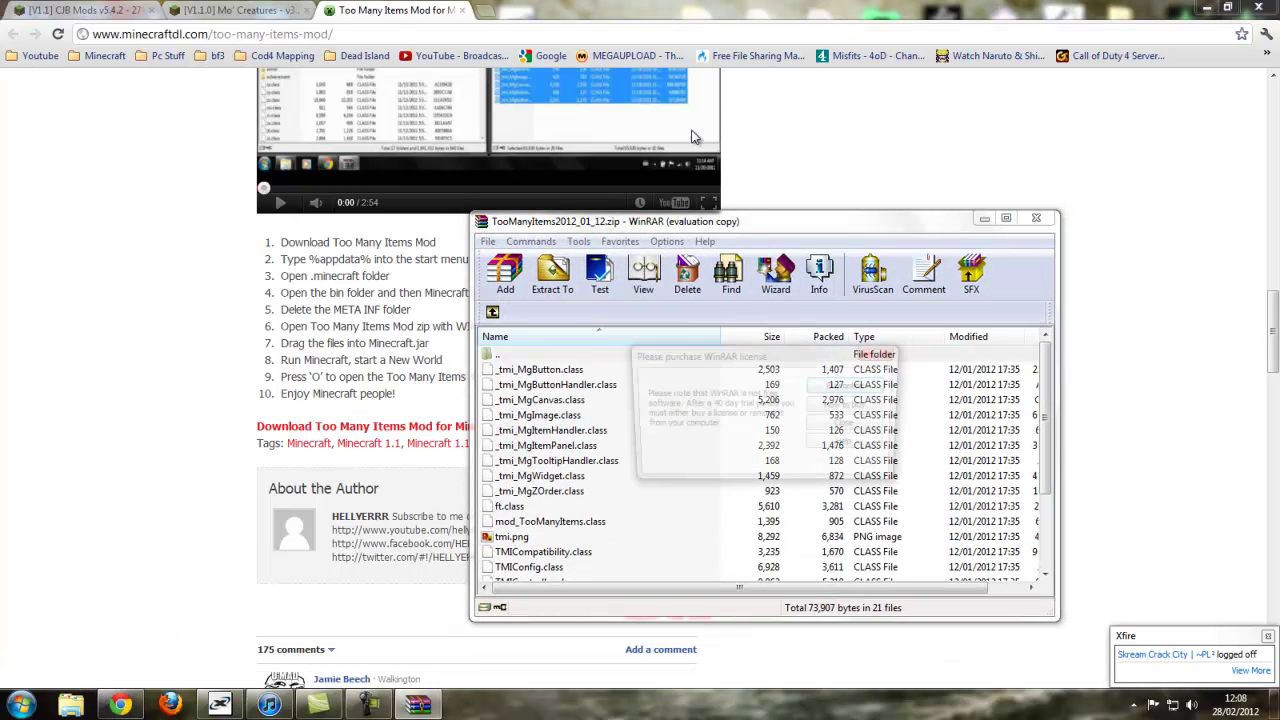
{"action": "left_click", "coordinate": [849, 425]}
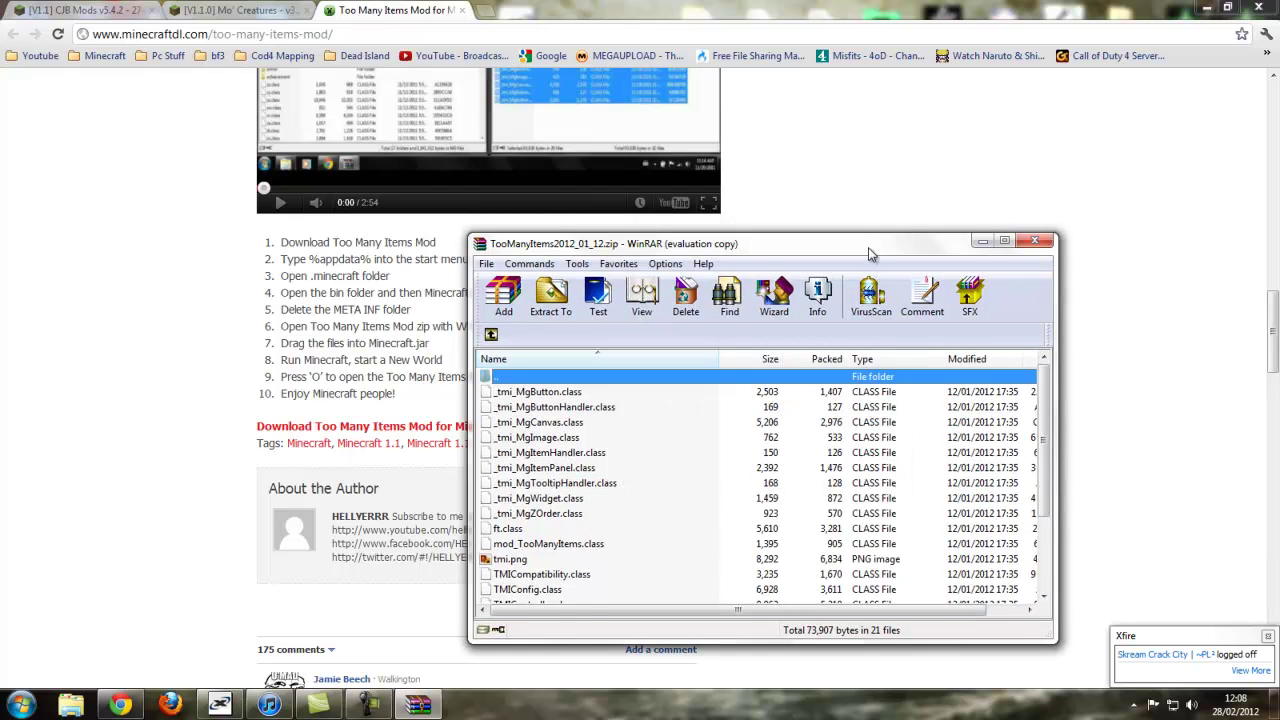
{"action": "left_click_drag", "start_coordinate": [872, 230], "coordinate": [880, 140]}
{"action": "left_click", "coordinate": [724, 326]}
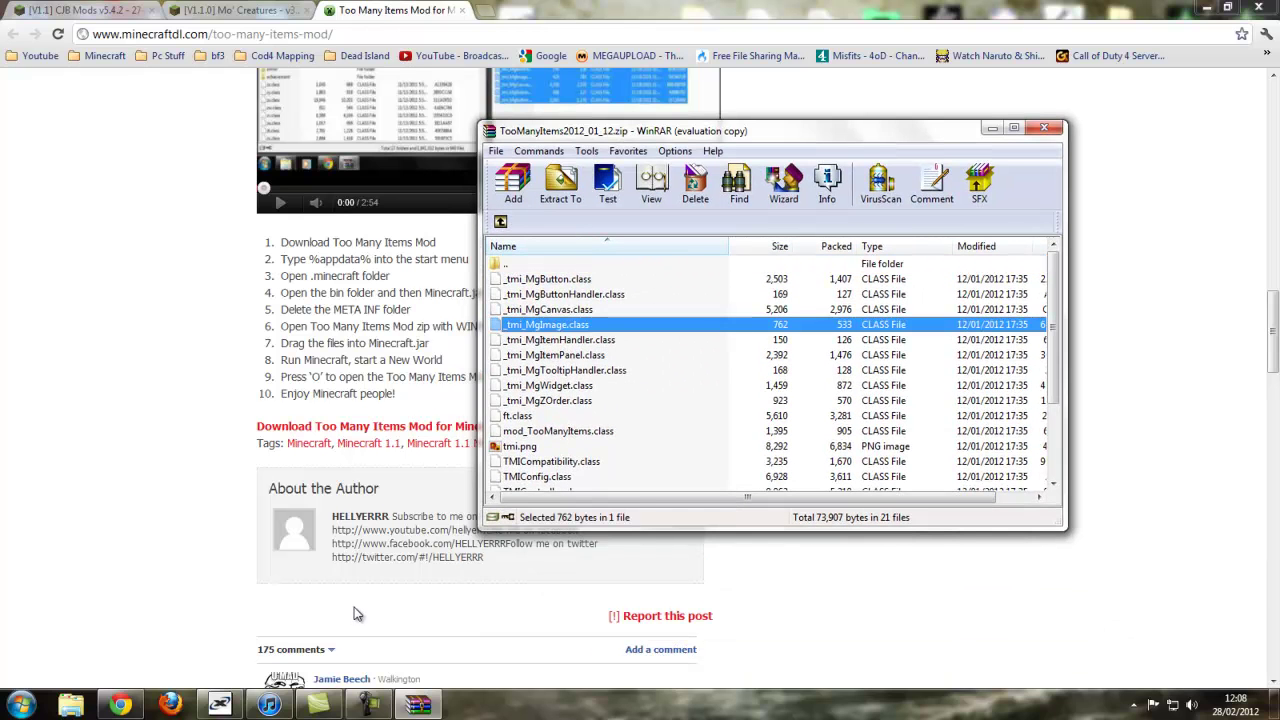
- Open the Roaming folder by searching Windows for %appdata%
{"action": "left_click", "coordinate": [20, 705]}
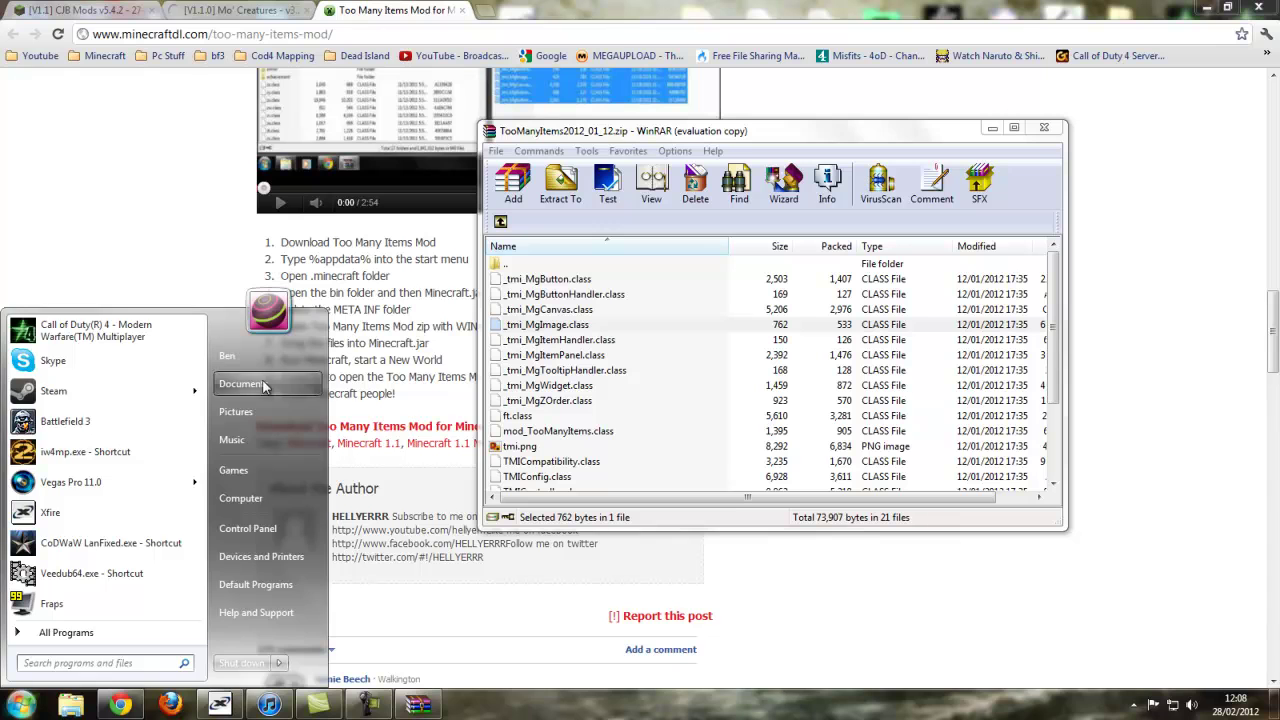
{"action": "left_click", "coordinate": [20, 705]}
{"action": "left_click", "coordinate": [20, 705]}
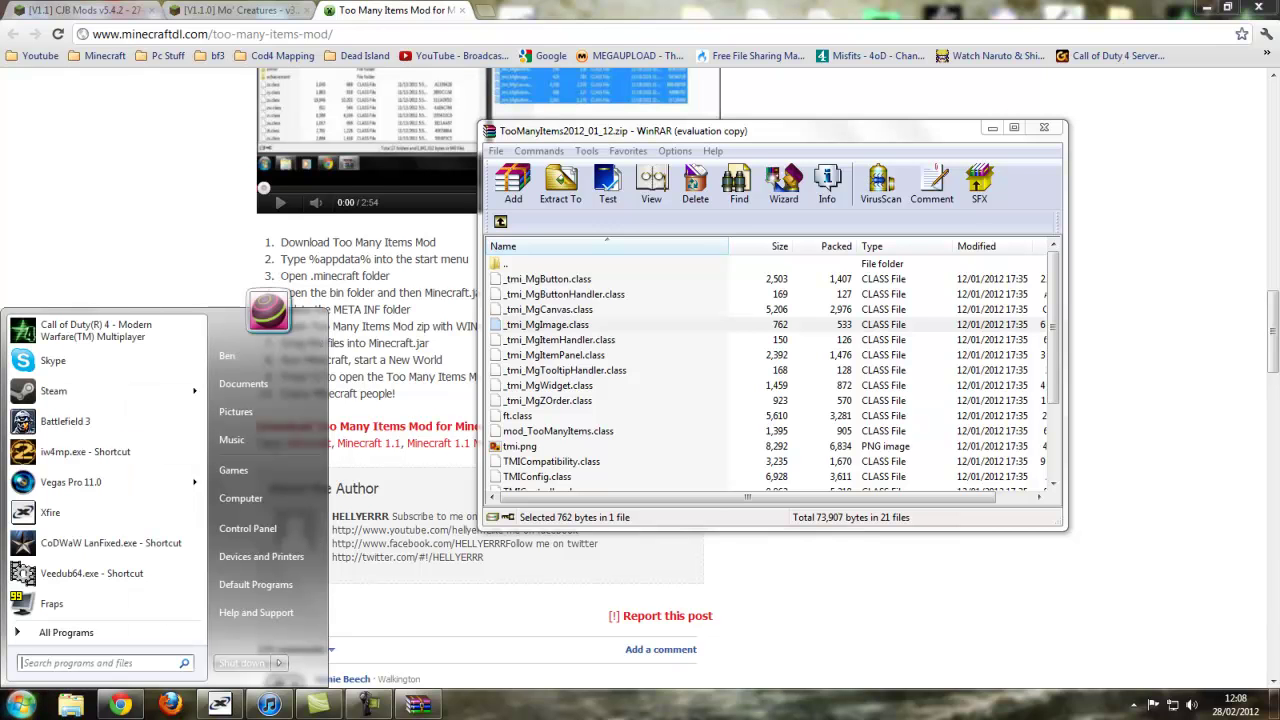
{"action": "type", "text": "%"}
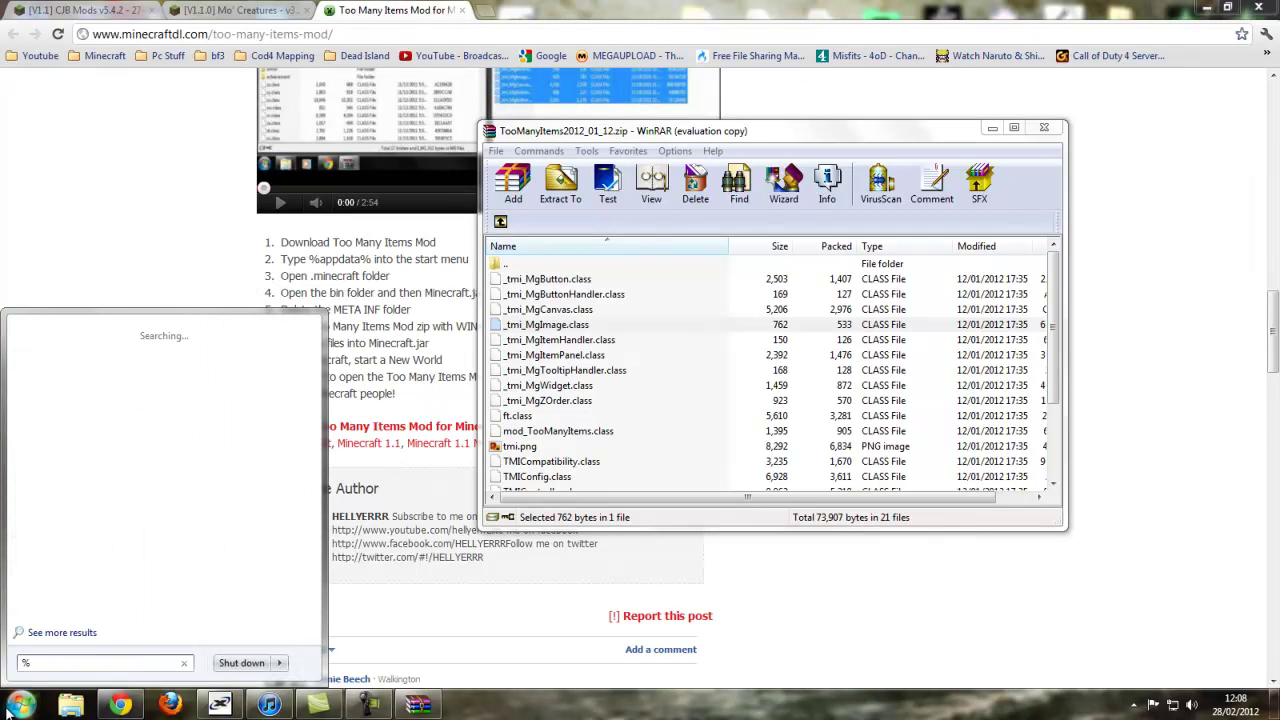
{"action": "type", "text": "appdata%"}
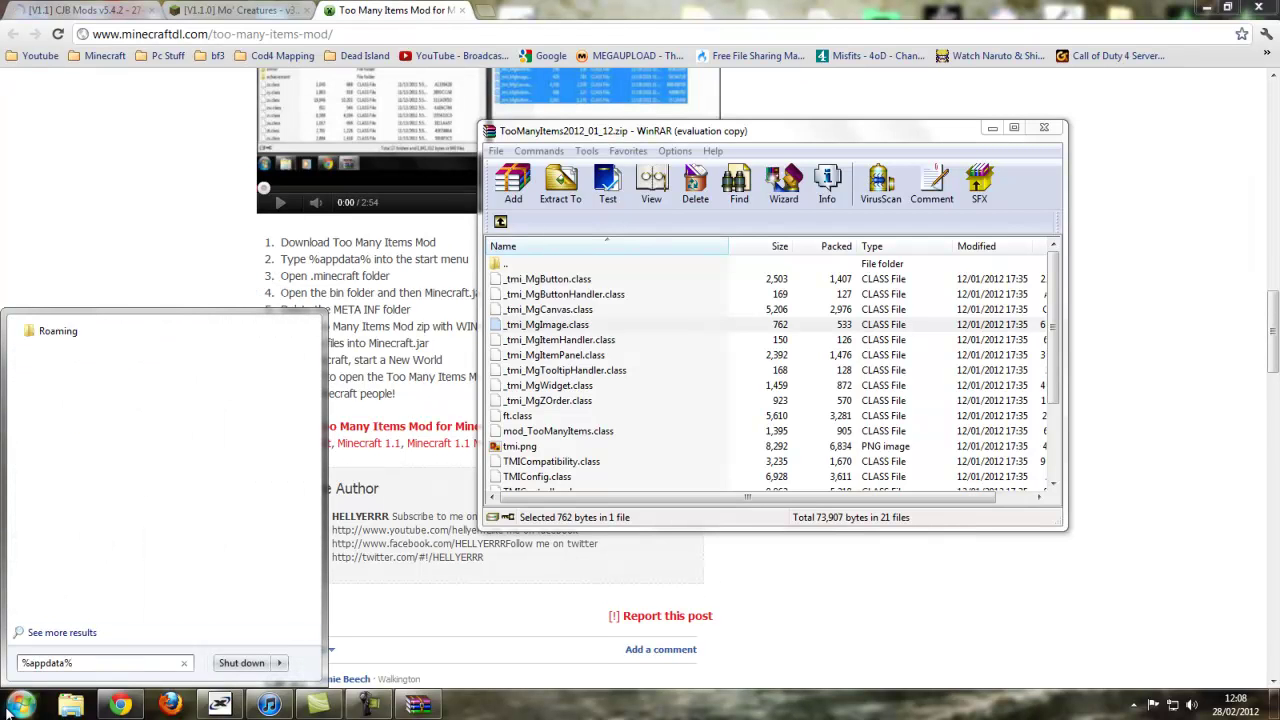
{"action": "key", "text": "Return"}
- Delete the existing .minecraft folder from Roaming to the Recycle Bin
{"action": "left_click", "coordinate": [619, 325]}
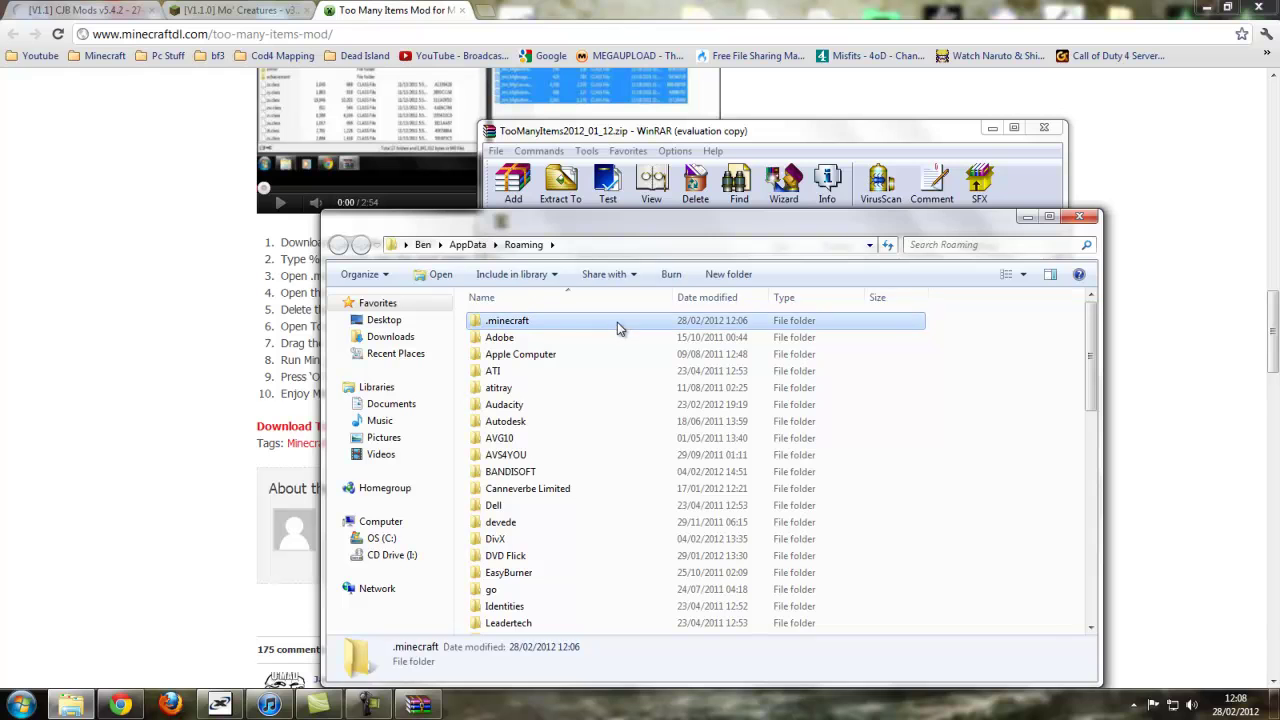
{"action": "key", "text": "Delete"}
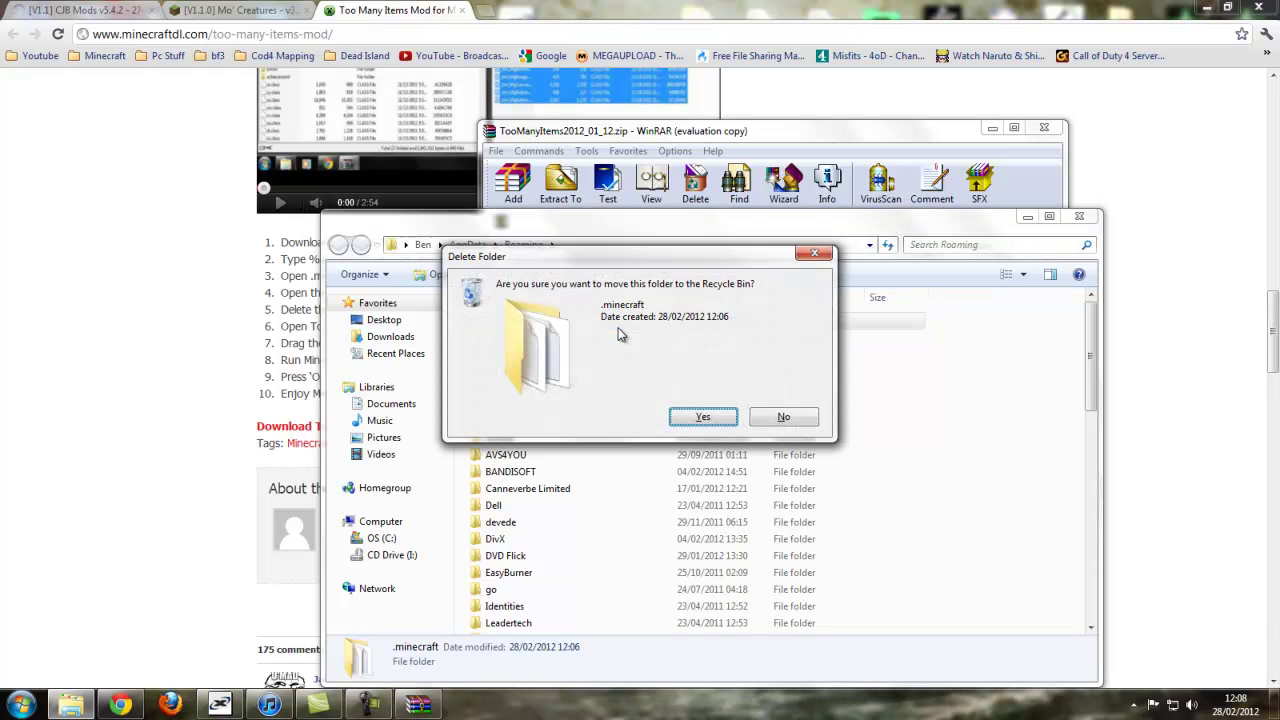
{"action": "key", "text": "Return"}
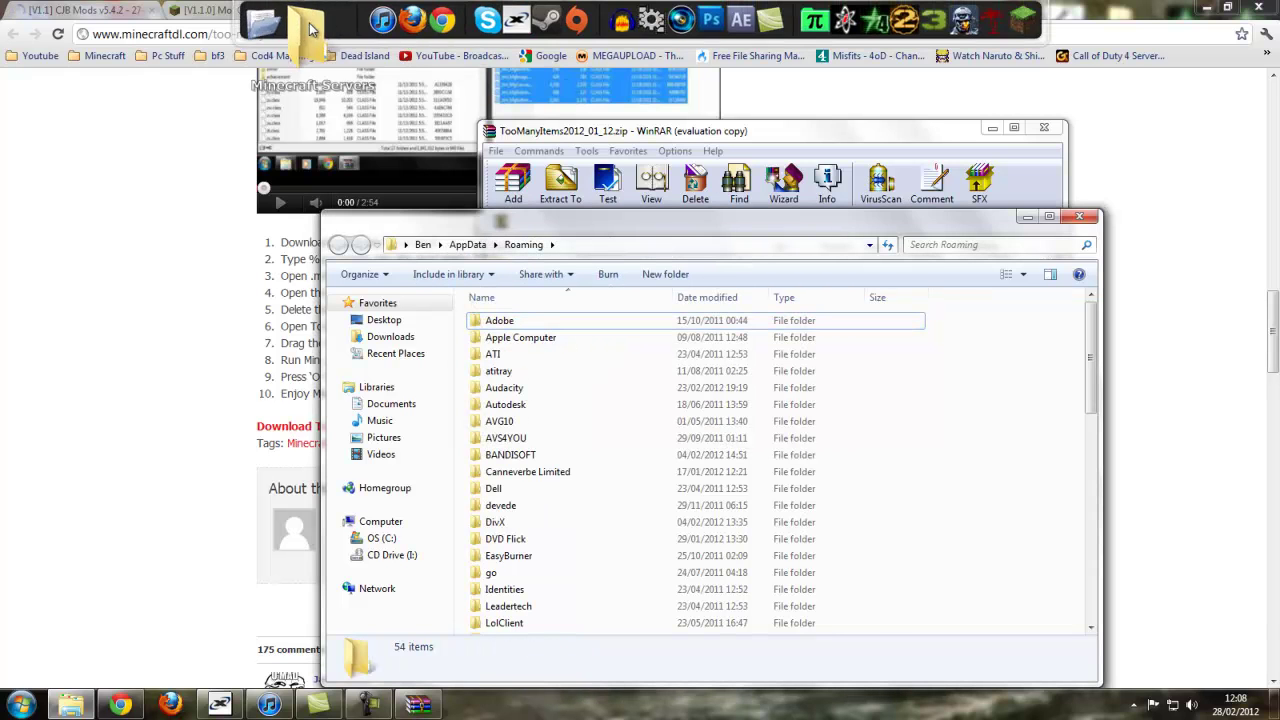
- Copy the .minecraft folder from Minecraft Servers > Minecraft Folders > 1.1 clean into the Roaming folder
{"action": "left_click", "coordinate": [308, 27]}
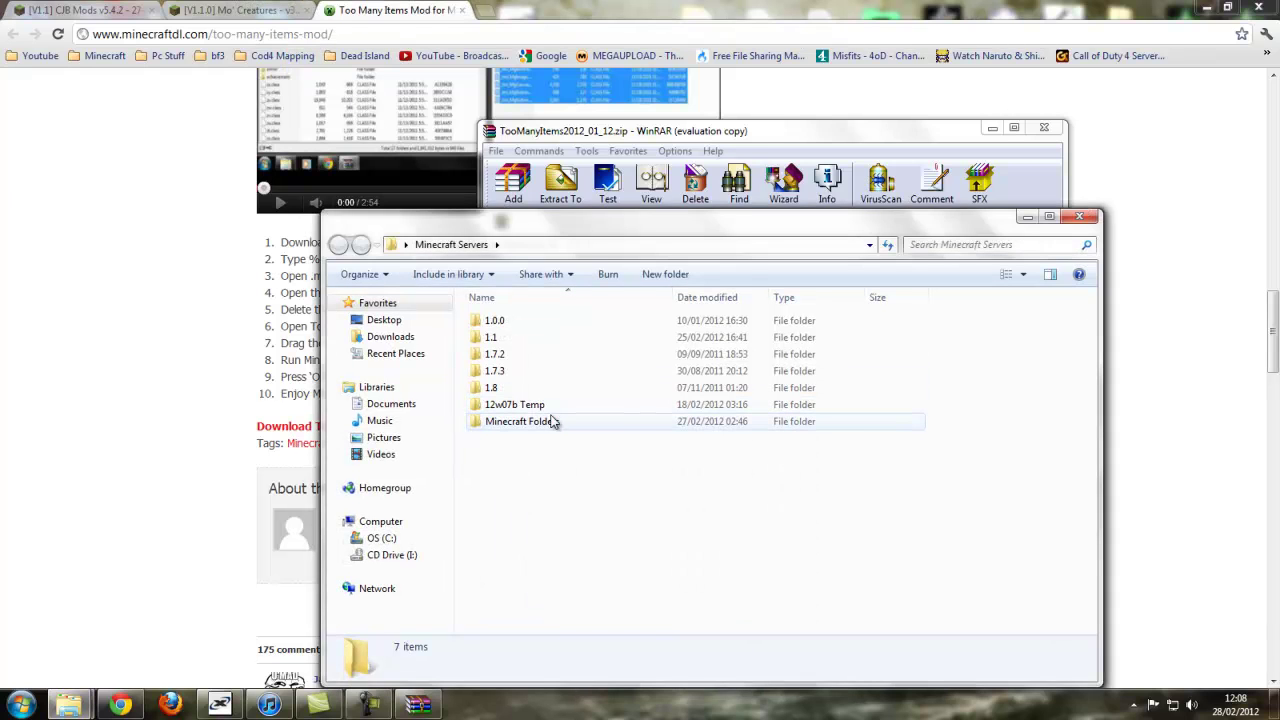
{"action": "double_click", "coordinate": [553, 422]}
{"action": "double_click", "coordinate": [538, 373]}
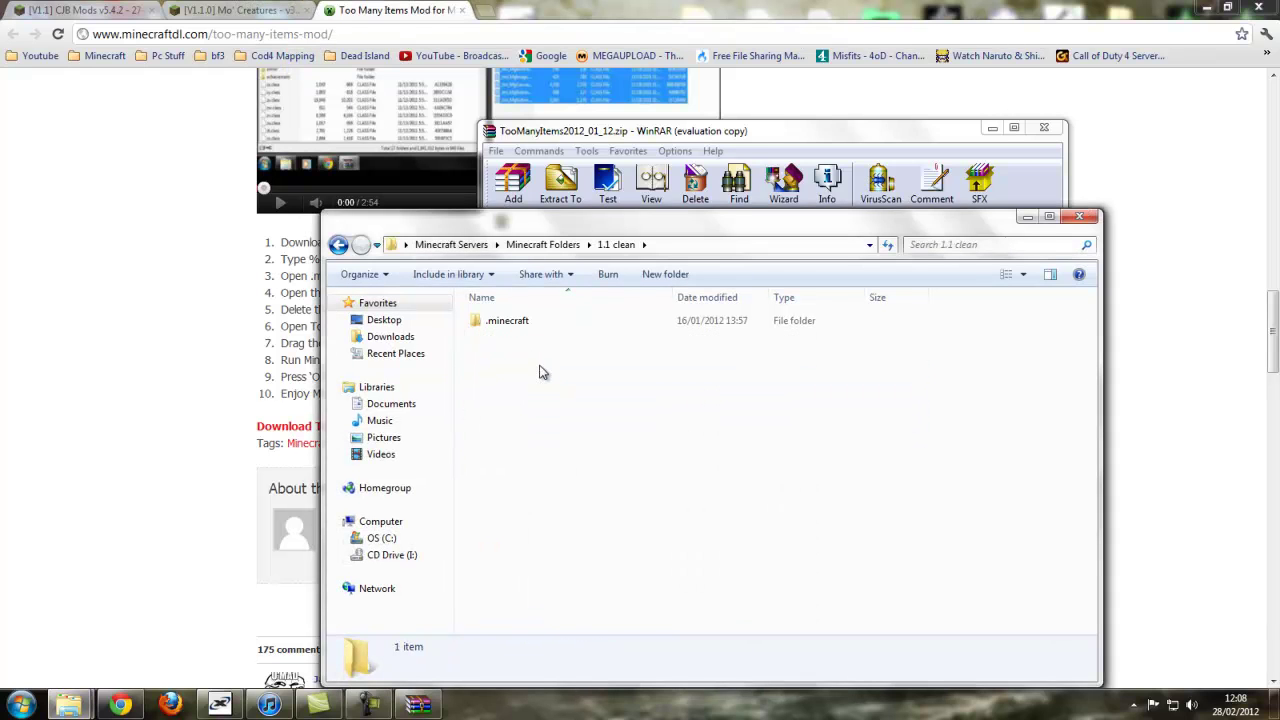
{"action": "left_click", "coordinate": [547, 324]}
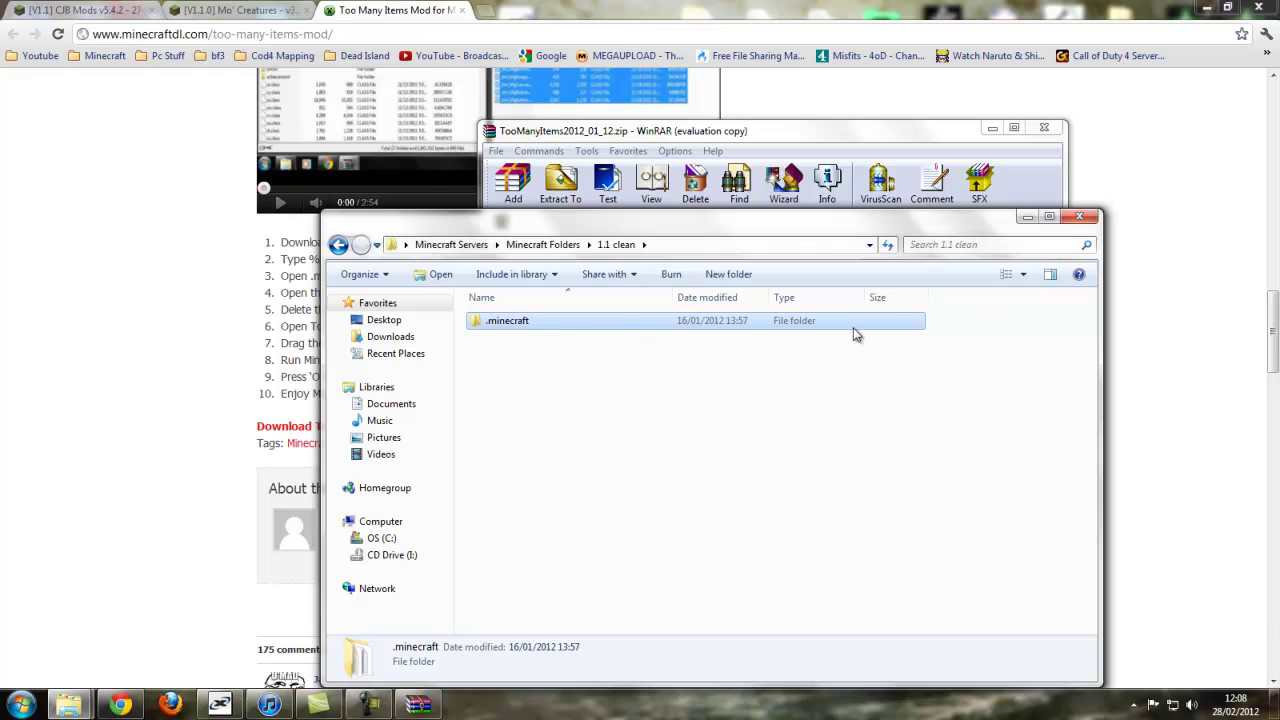
{"action": "left_click", "coordinate": [1079, 216]}
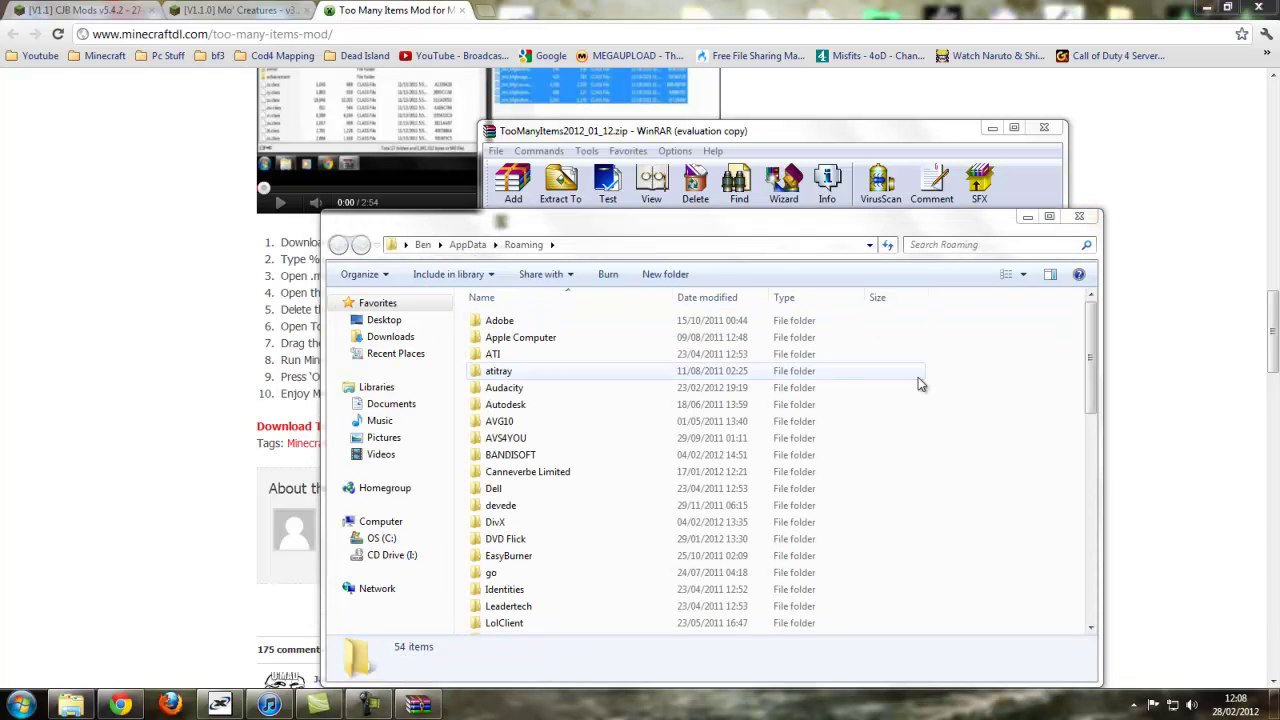
{"action": "key", "text": "ctrl+v"}
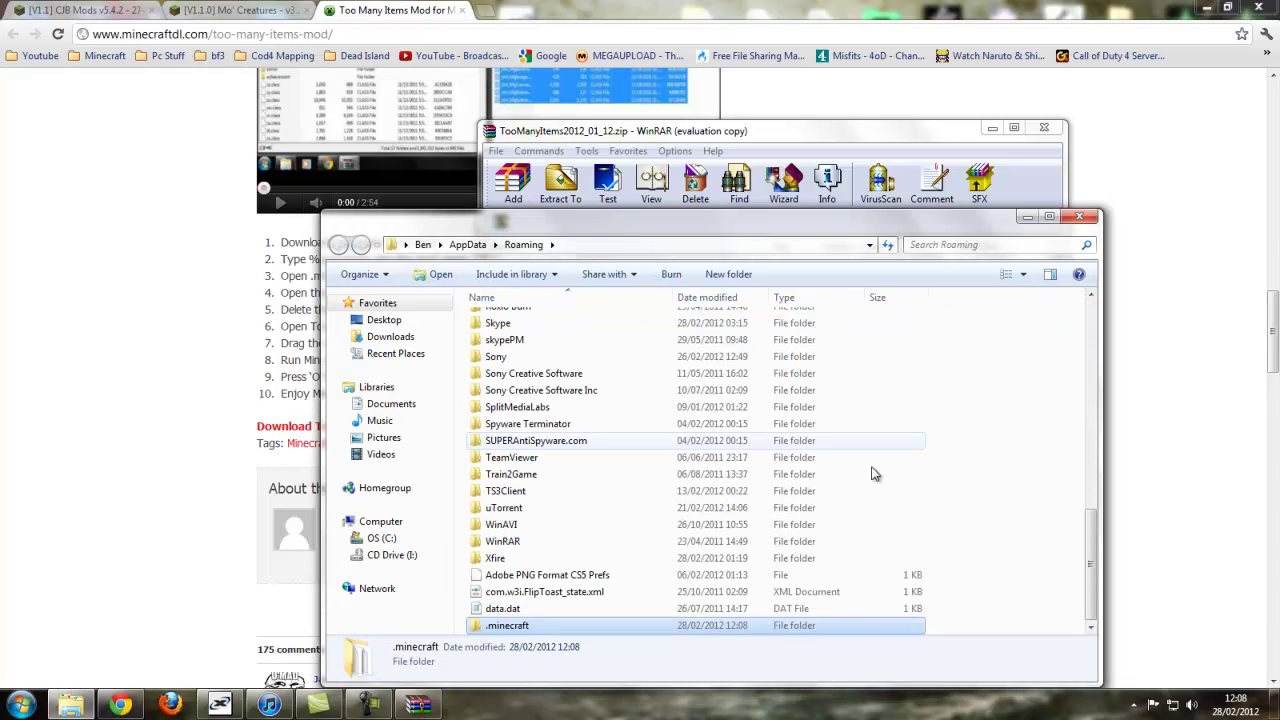
- Open the pasted .minecraft folder and check its texturepacks and saves subfolders
{"action": "double_click", "coordinate": [640, 620]}
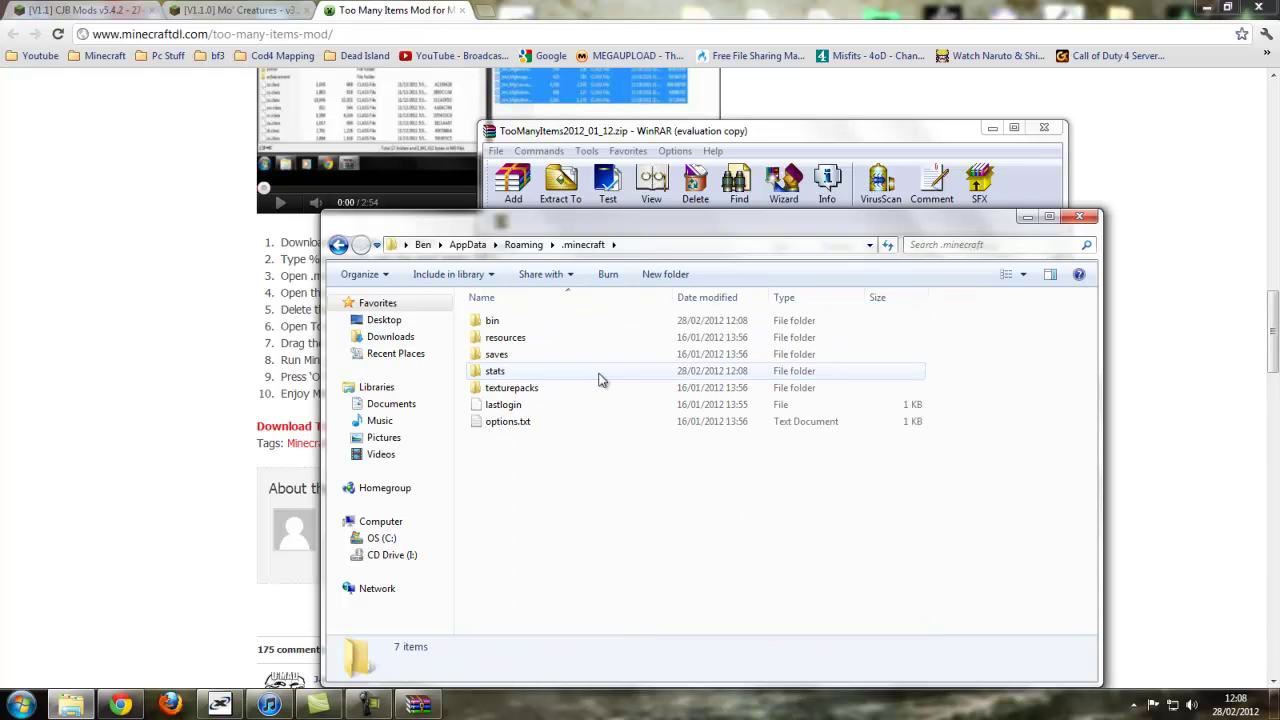
{"action": "double_click", "coordinate": [598, 388]}
{"action": "left_click", "coordinate": [338, 245]}
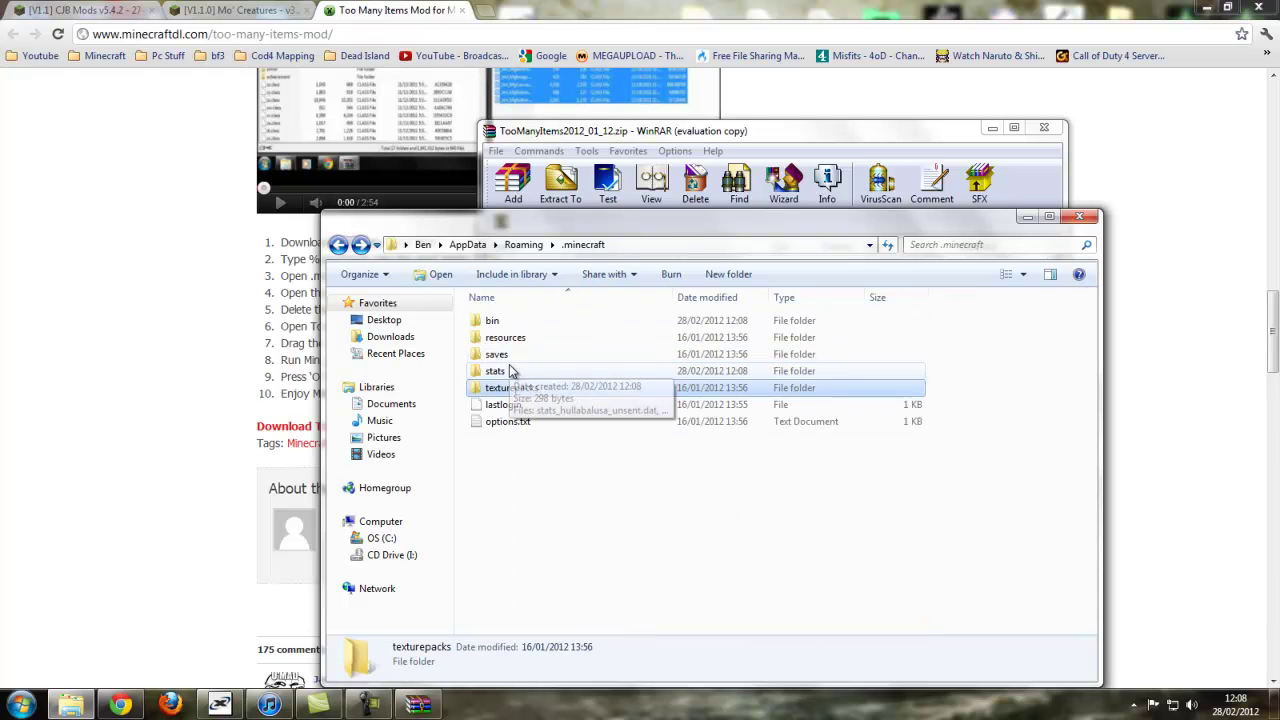
{"action": "double_click", "coordinate": [519, 355]}
{"action": "left_click", "coordinate": [343, 247]}
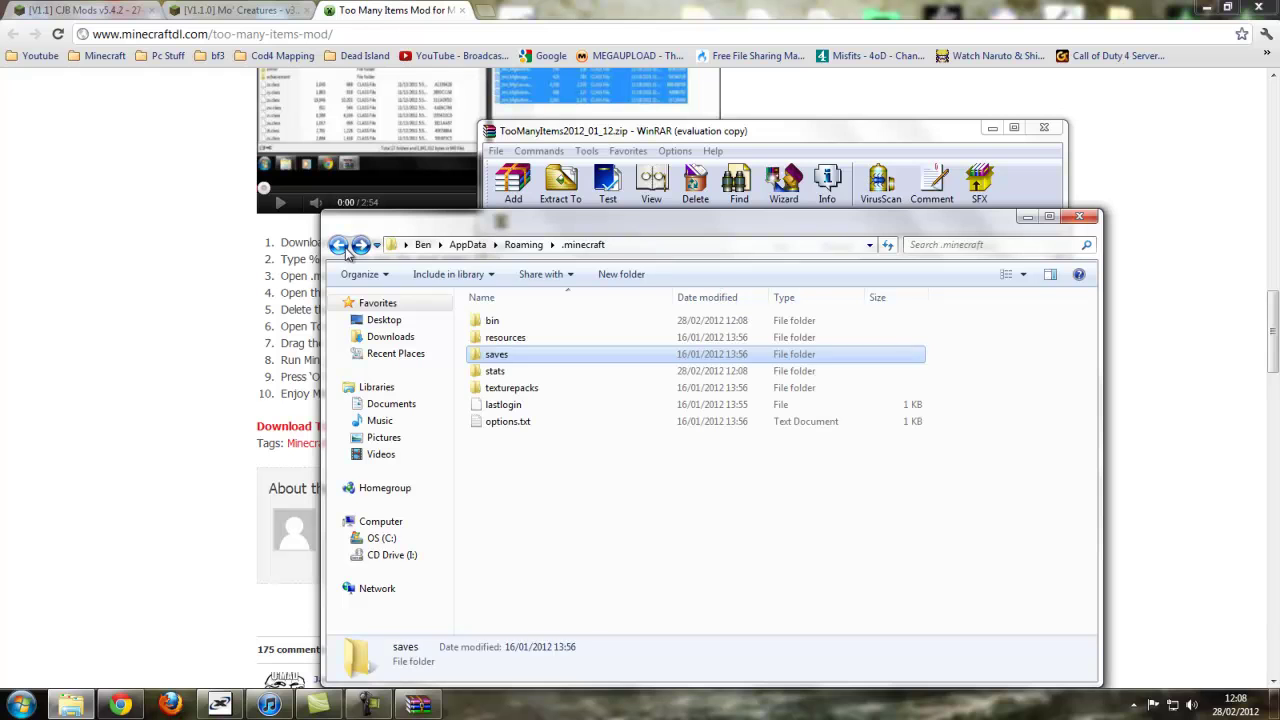
- Open minecraft.jar from the bin folder with WinRAR archiver and dismiss the licence reminder
{"action": "double_click", "coordinate": [559, 322]}
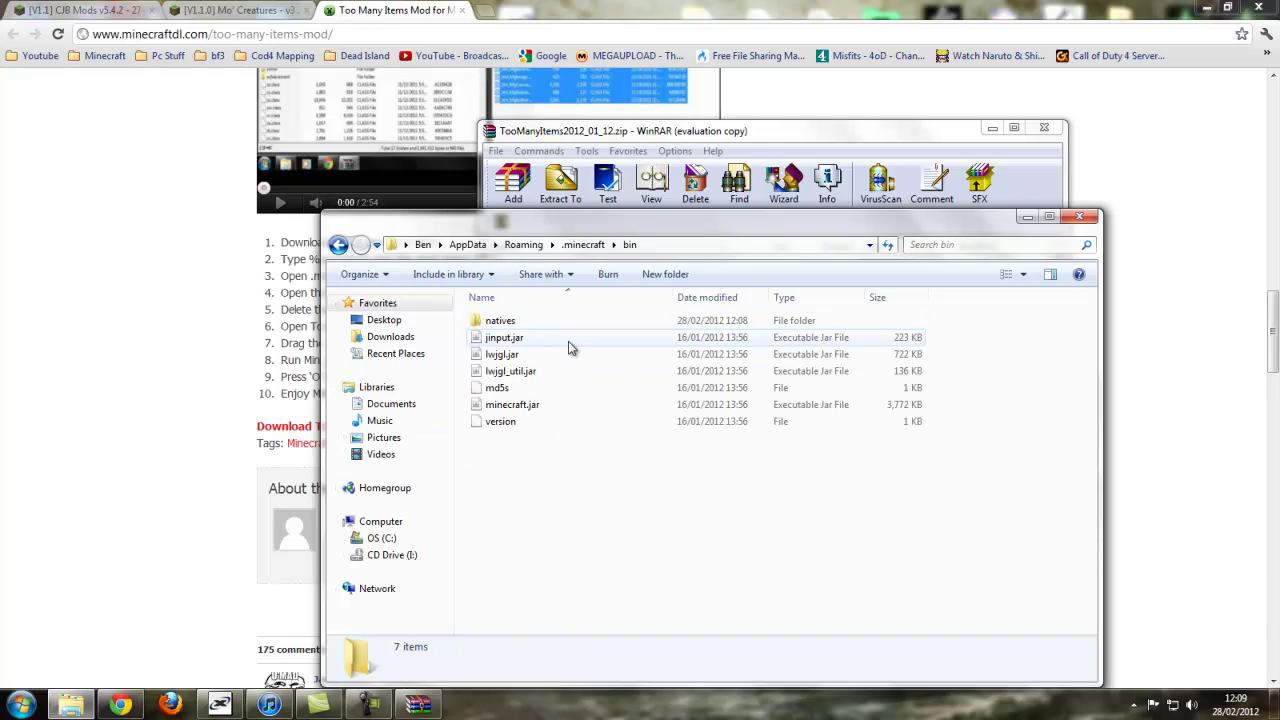
{"action": "left_click", "coordinate": [573, 408]}
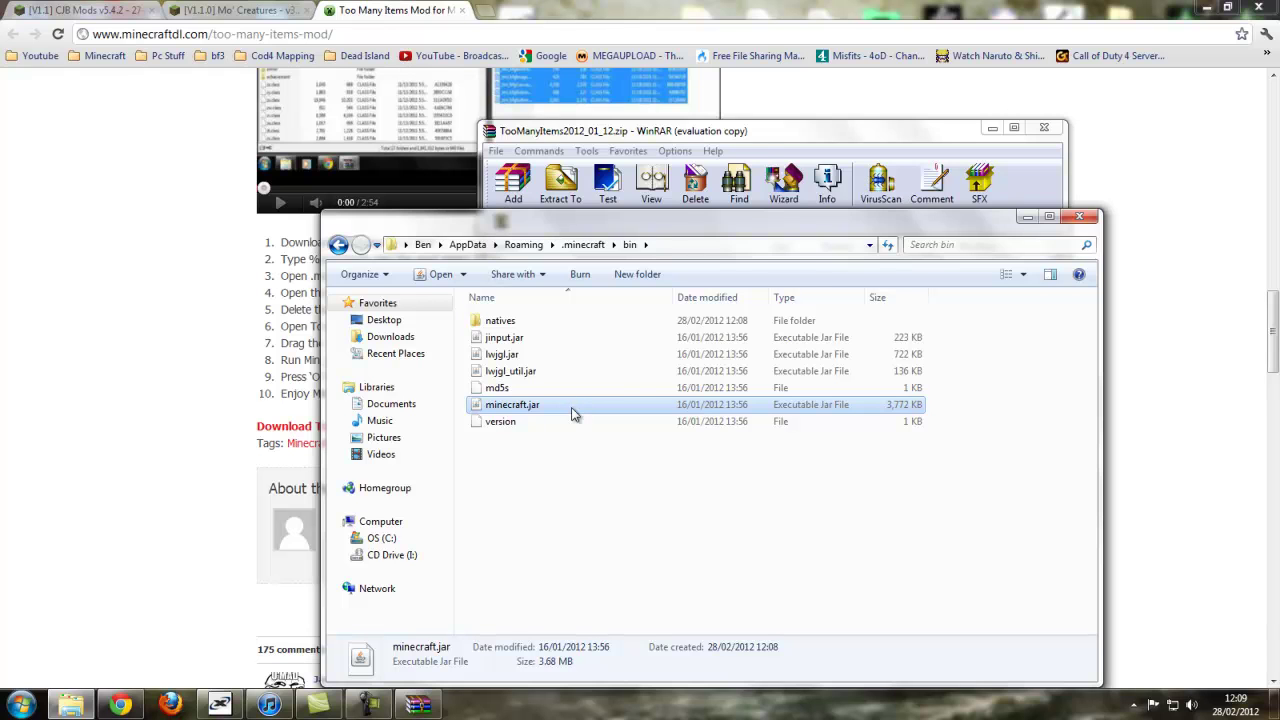
{"action": "right_click", "coordinate": [573, 413]}
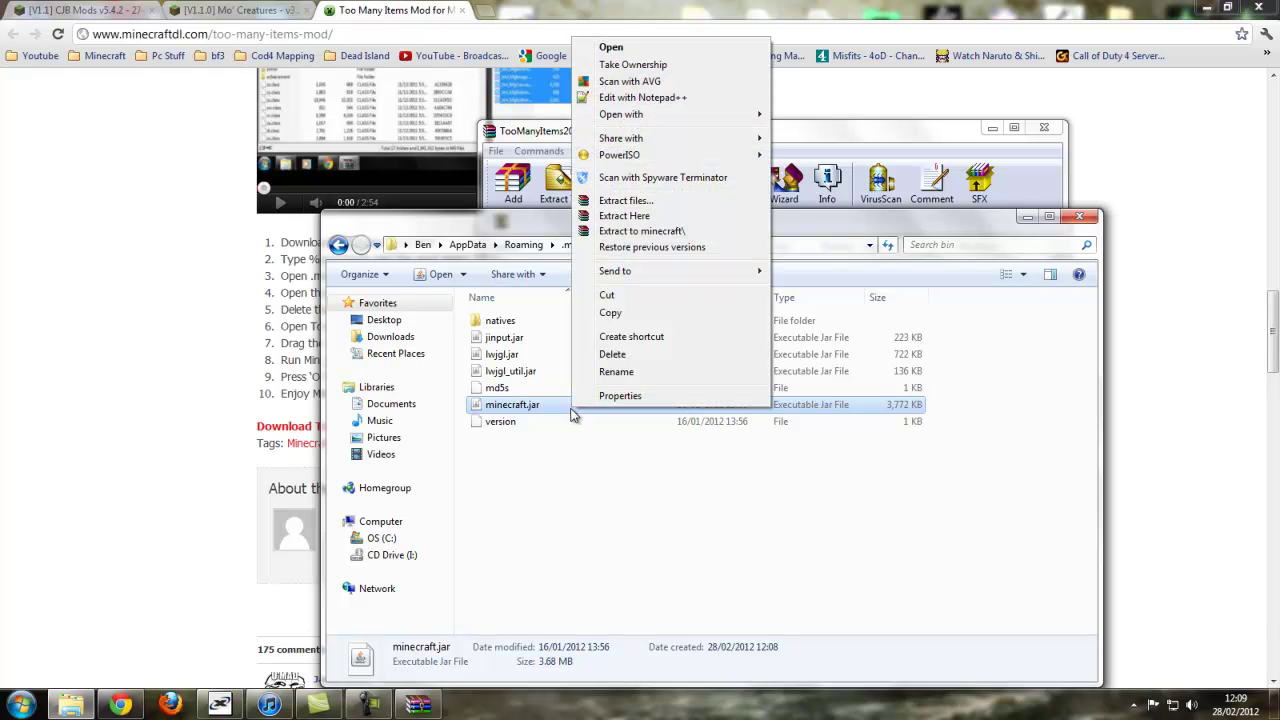
{"action": "mouse_move", "coordinate": [651, 117]}
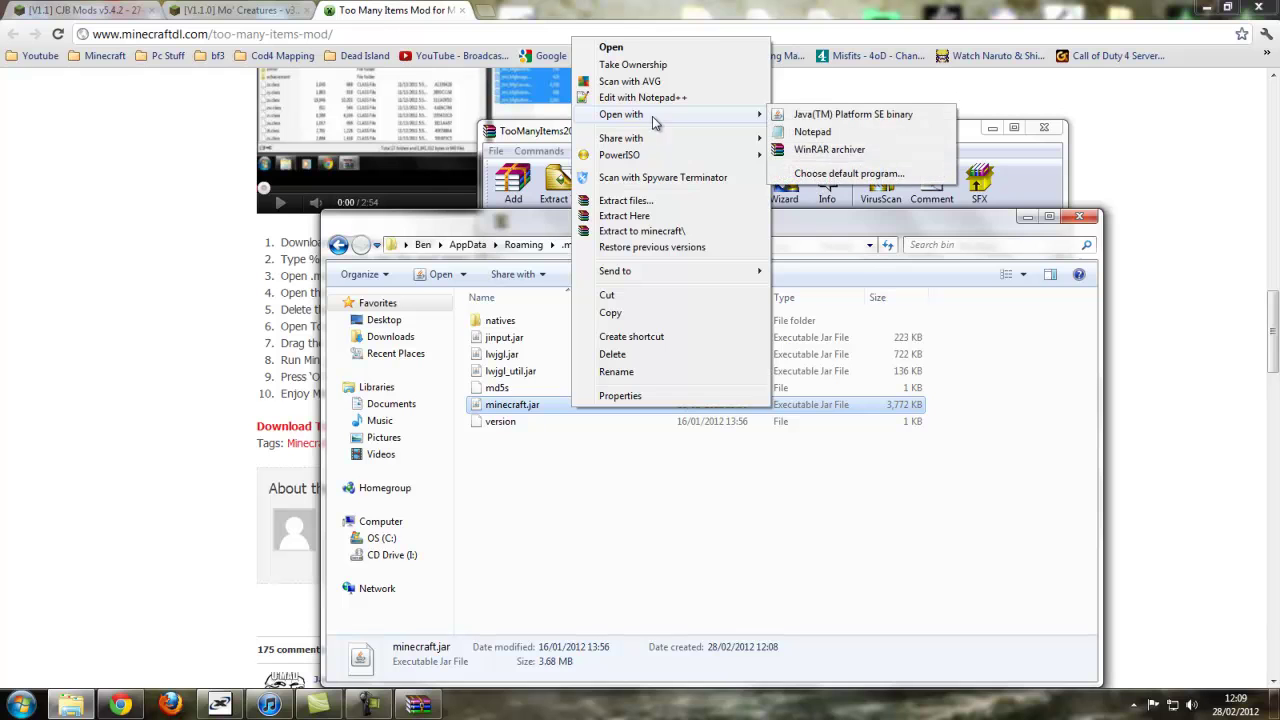
{"action": "left_click", "coordinate": [840, 149]}
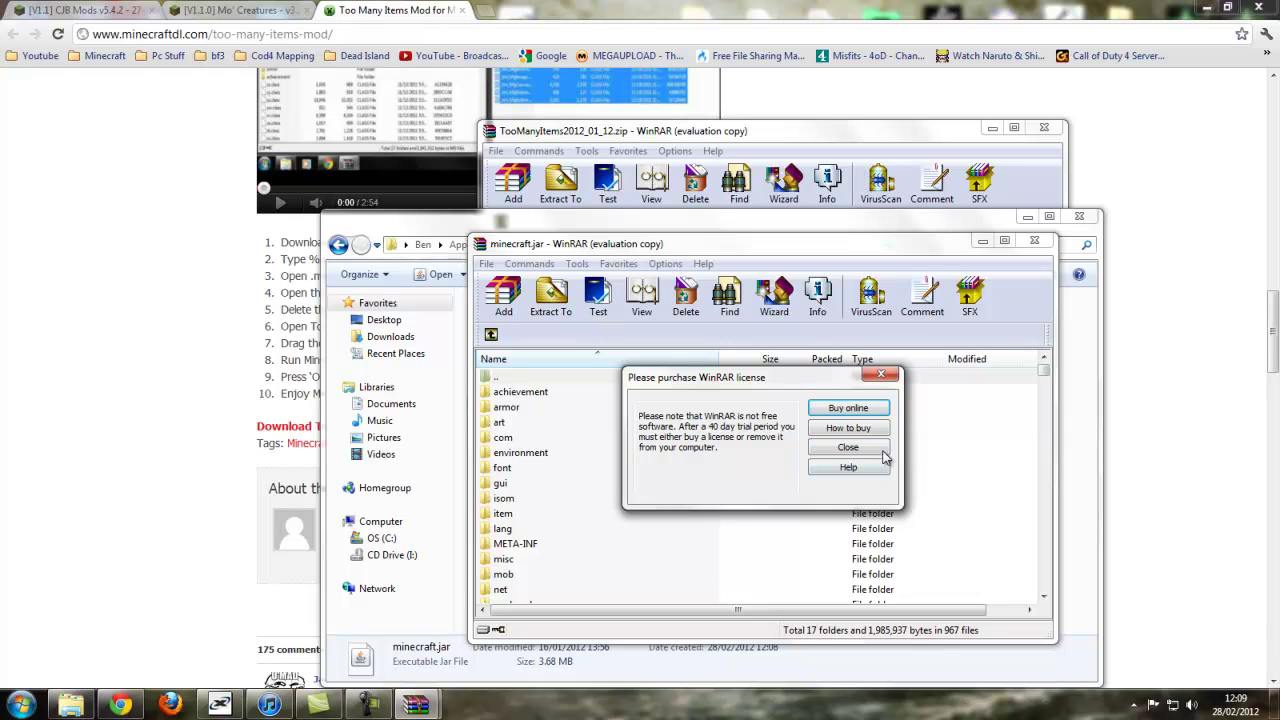
{"action": "left_click", "coordinate": [848, 448]}
- Delete the META-INF folder from minecraft.jar and confirm the deletion
{"action": "left_click", "coordinate": [604, 549]}
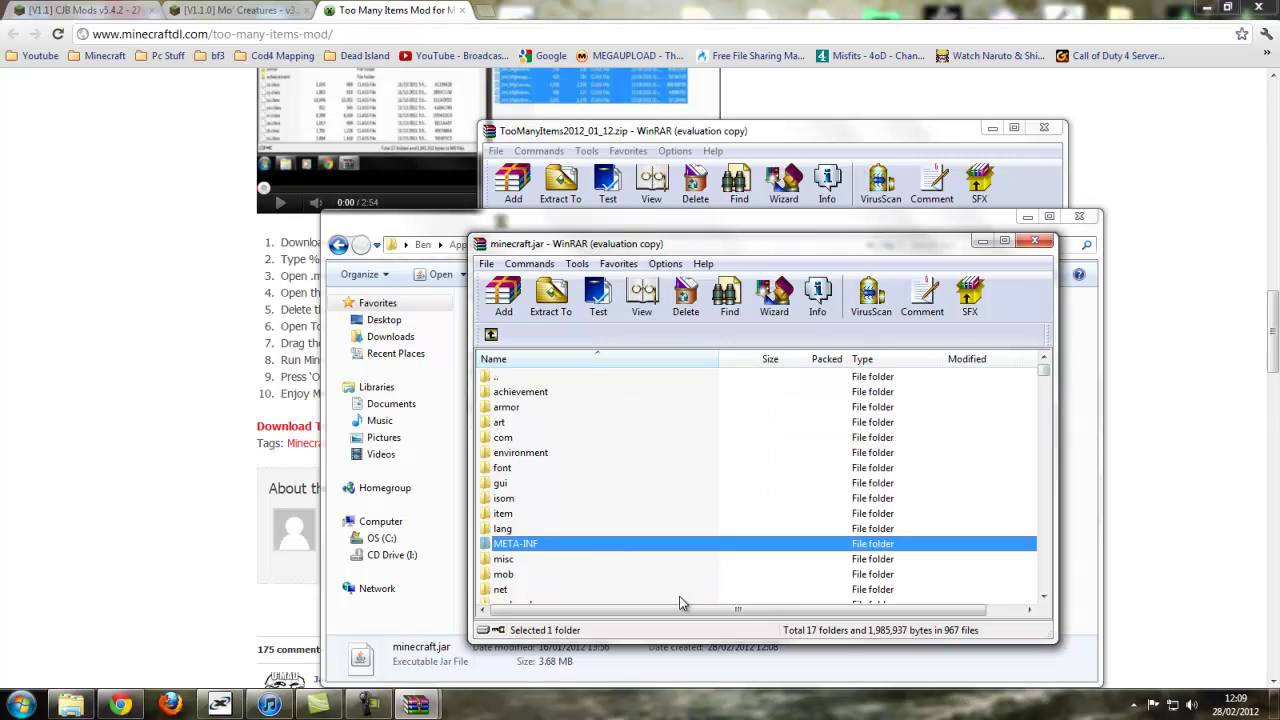
{"action": "key", "text": "Delete"}
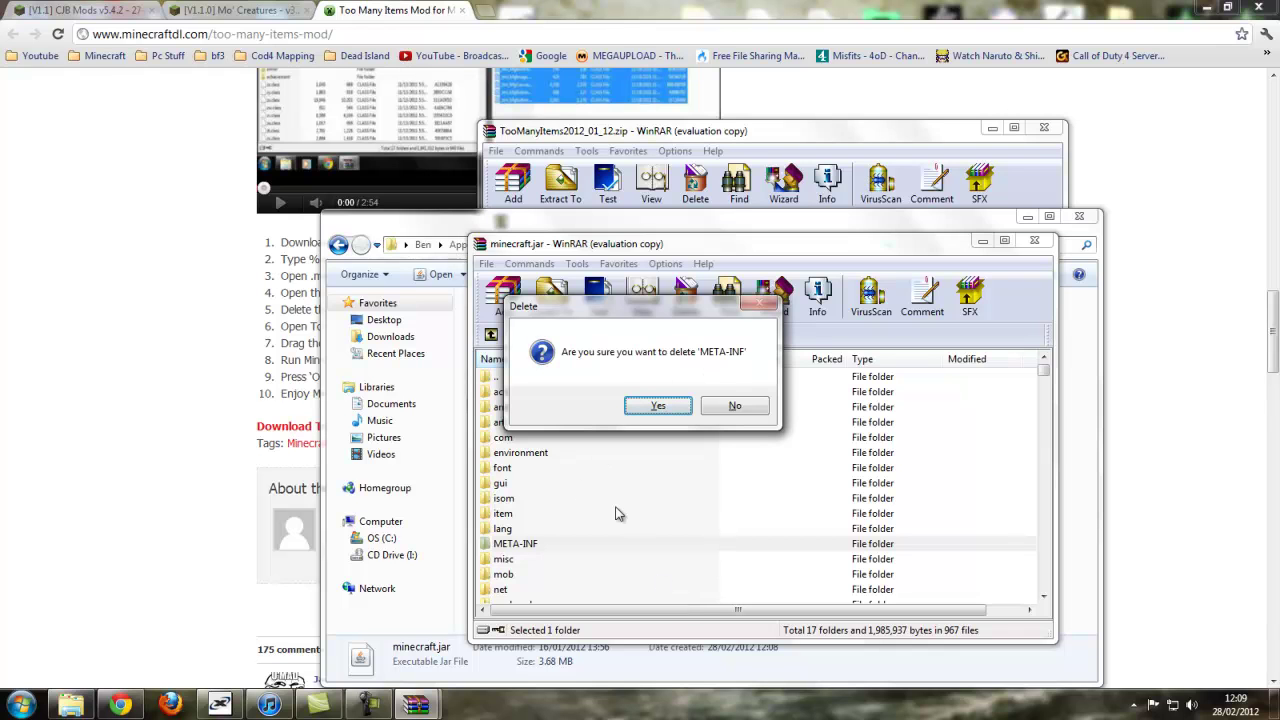
{"action": "key", "text": "Return"}
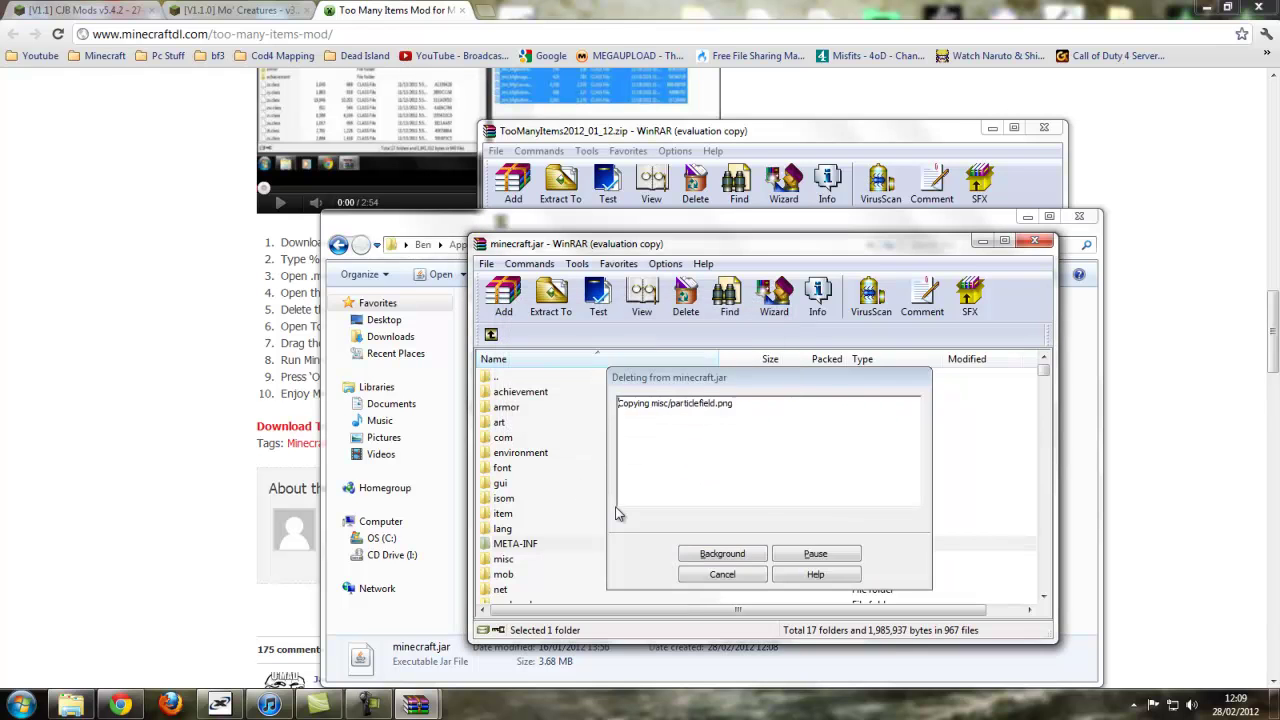
- Add all files from TooManyItems2012_01_12.zip to the root of minecraft.jar with the default archiving options
{"action": "left_click", "coordinate": [1035, 241]}
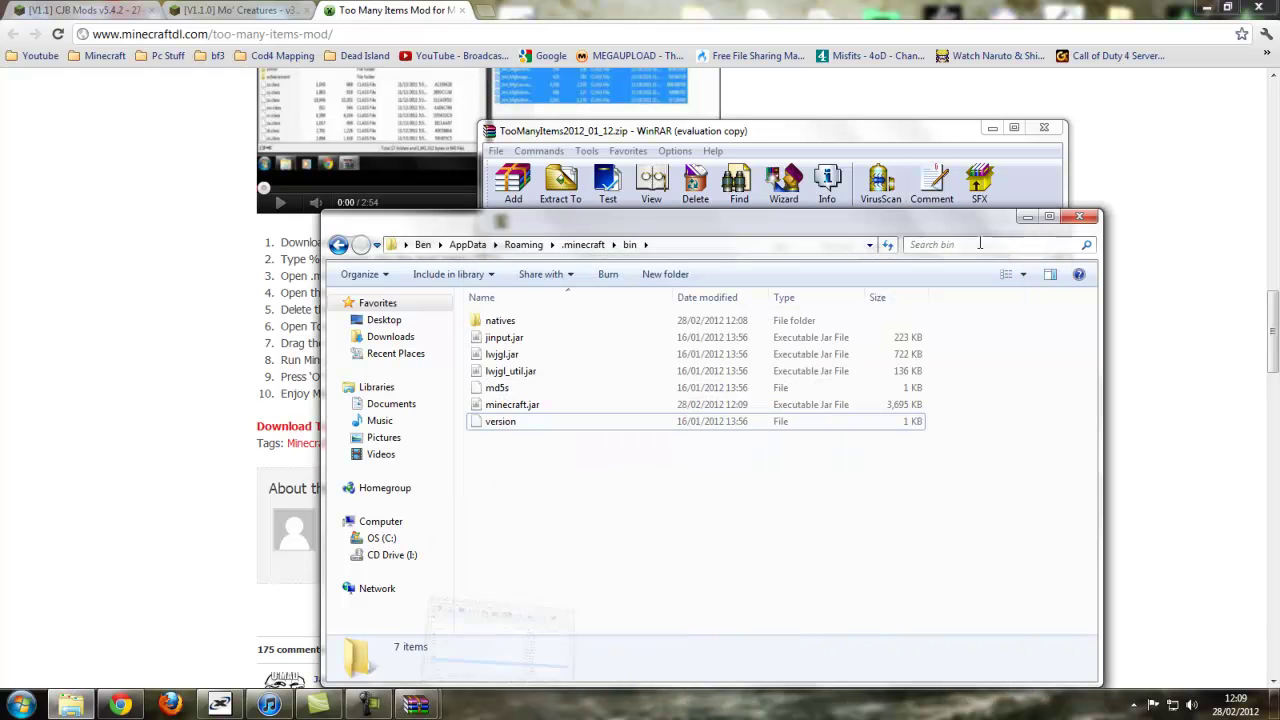
{"action": "left_click", "coordinate": [1027, 217]}
{"action": "left_click", "coordinate": [662, 342]}
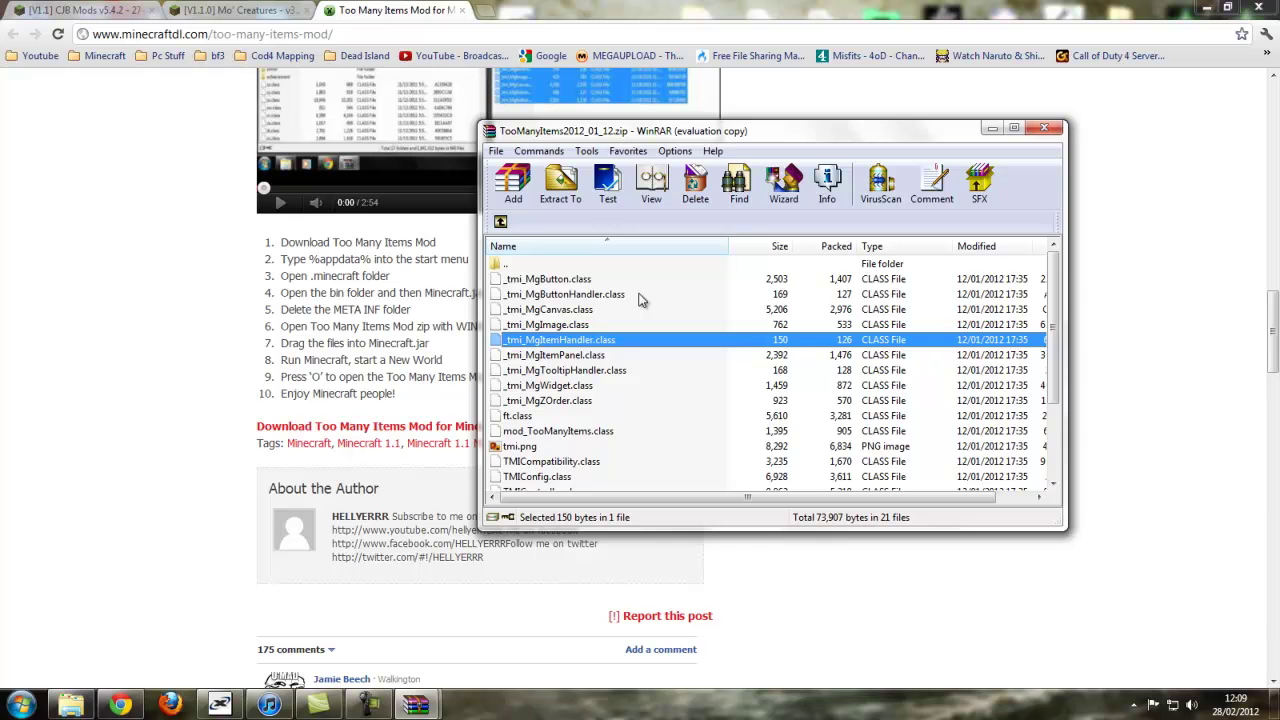
{"action": "key", "text": "ctrl+a"}
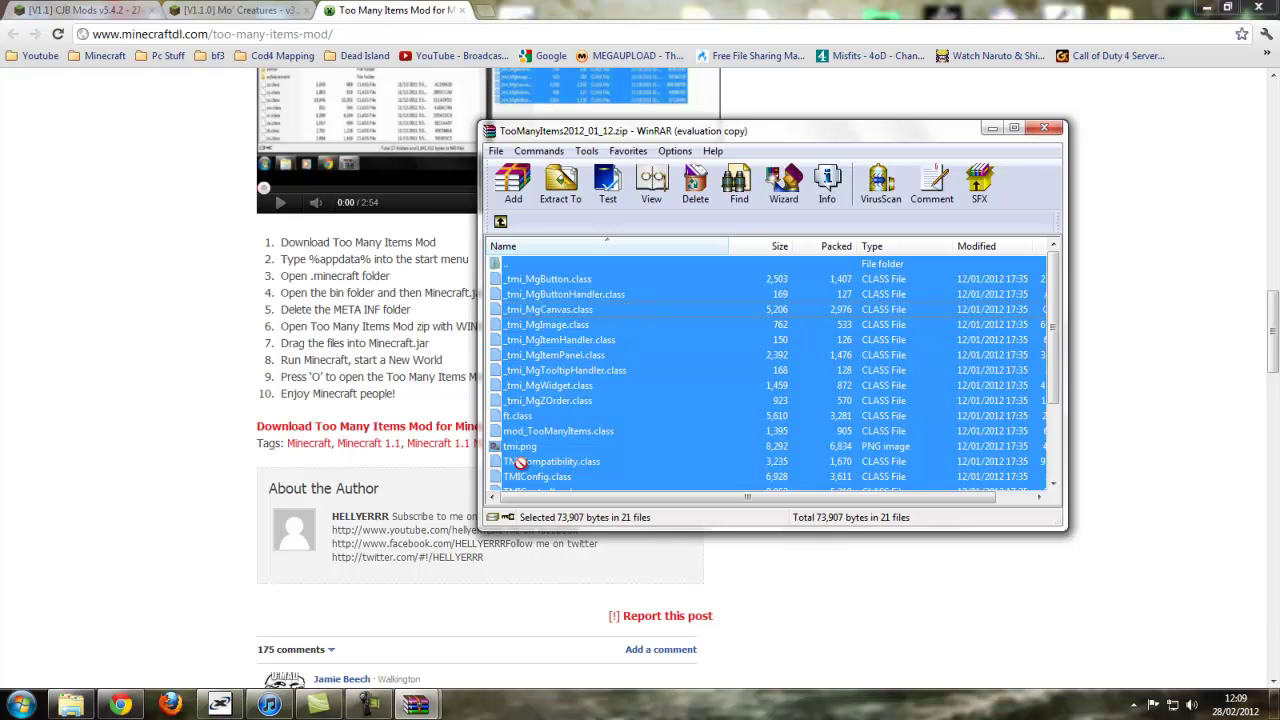
{"action": "left_click_drag", "start_coordinate": [519, 462], "coordinate": [584, 497]}
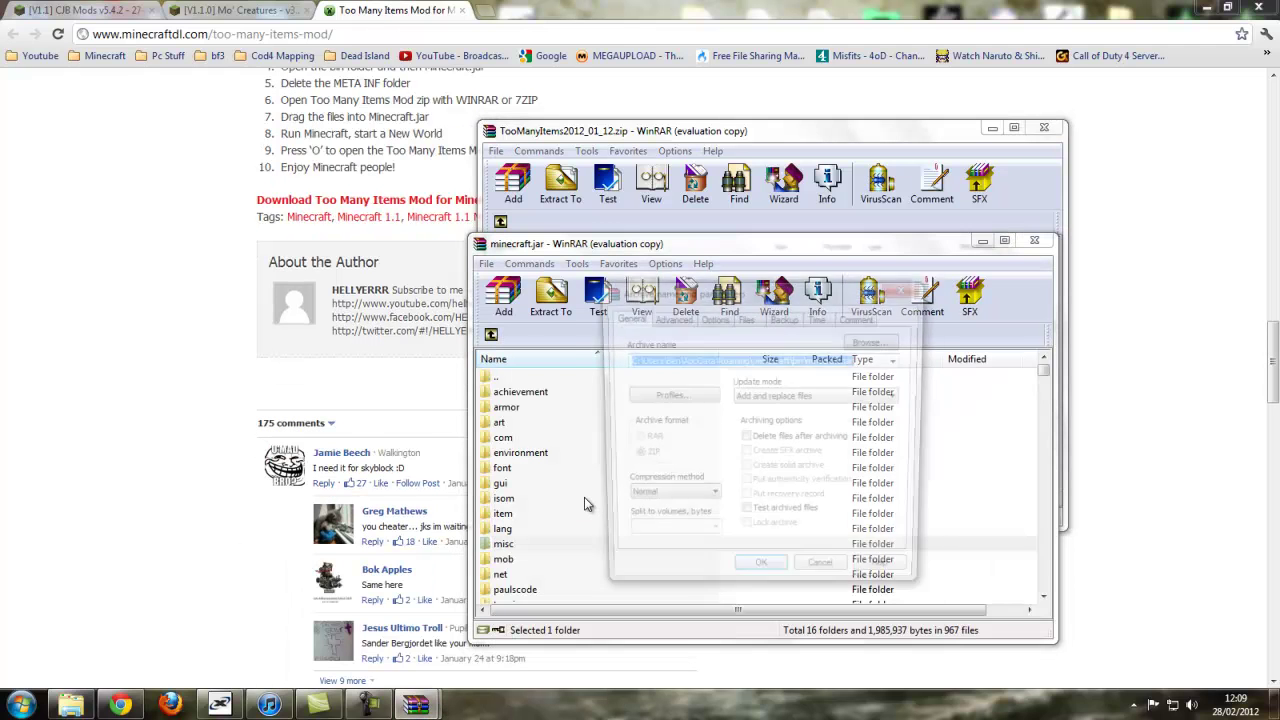
{"action": "left_click", "coordinate": [762, 579]}
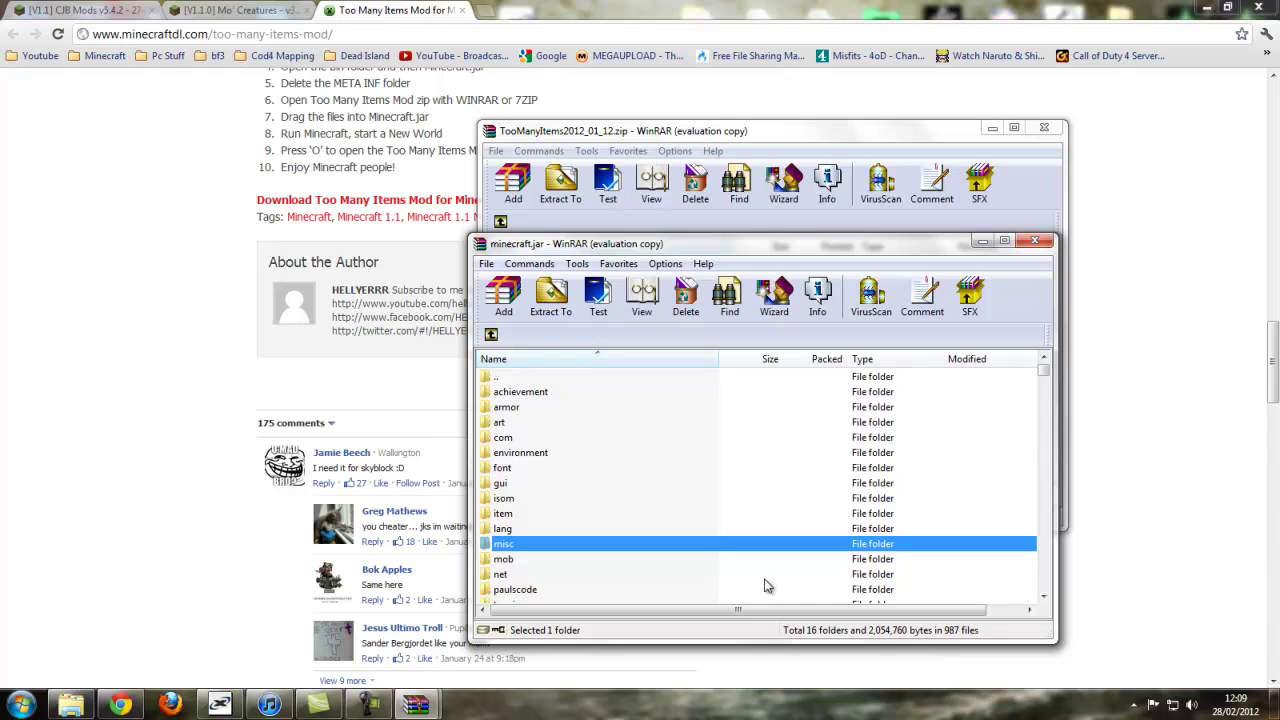
- Minimize minecraft.jar, then close the TooManyItems archive and the Too Many Items mod web page
{"action": "left_click", "coordinate": [983, 242]}
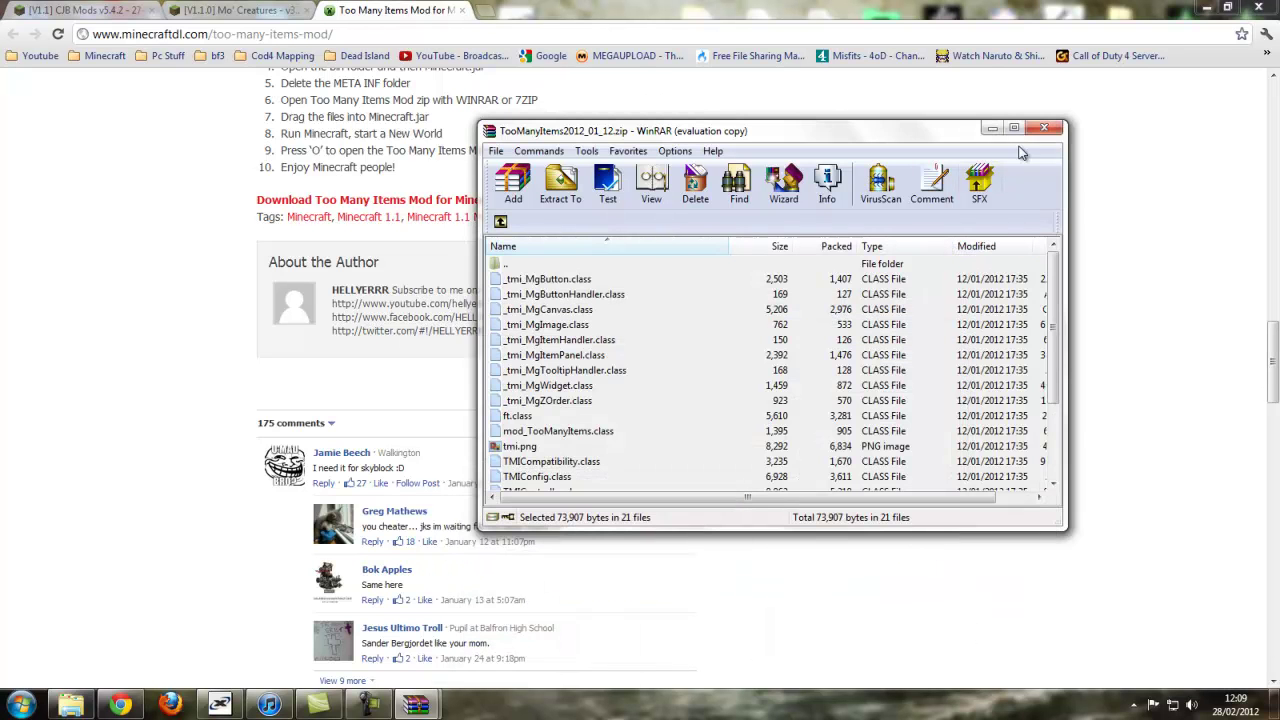
{"action": "left_click", "coordinate": [1041, 131]}
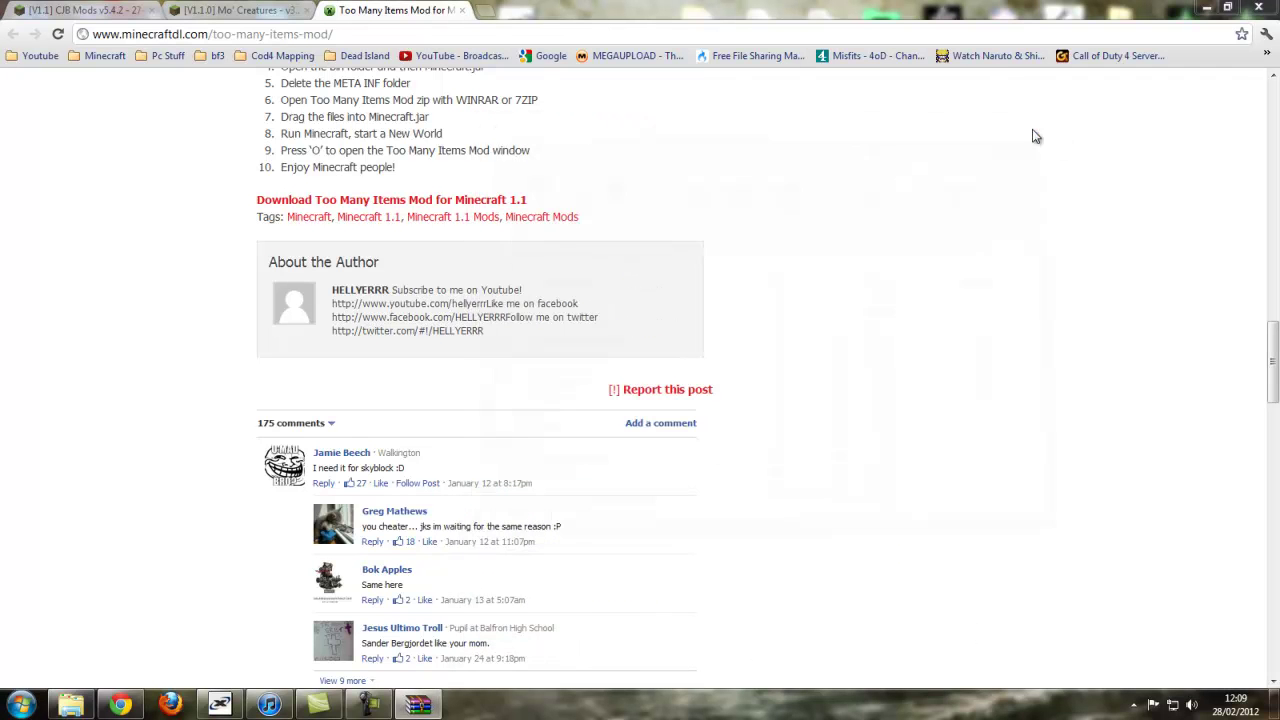
{"action": "left_click", "coordinate": [462, 10]}
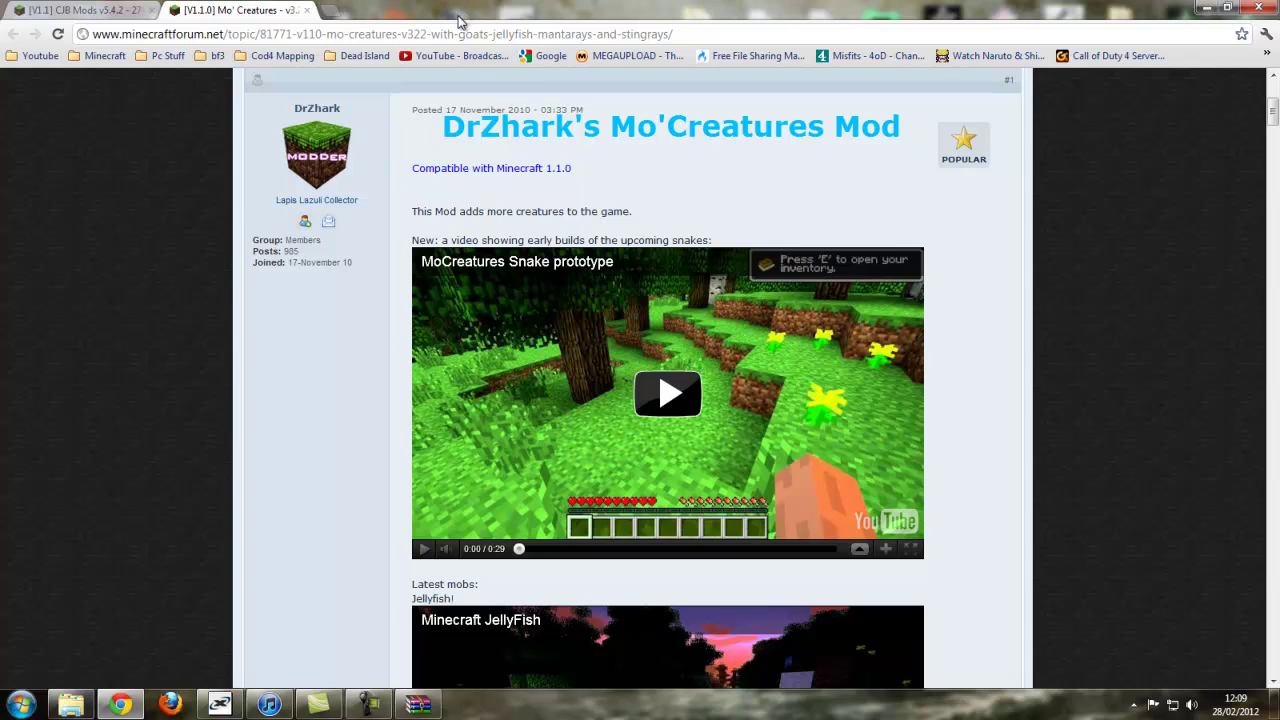
- Download CJB Mods for 1.1 from the CJB Mods v5.4.2 forum topic
{"action": "left_click", "coordinate": [75, 14]}
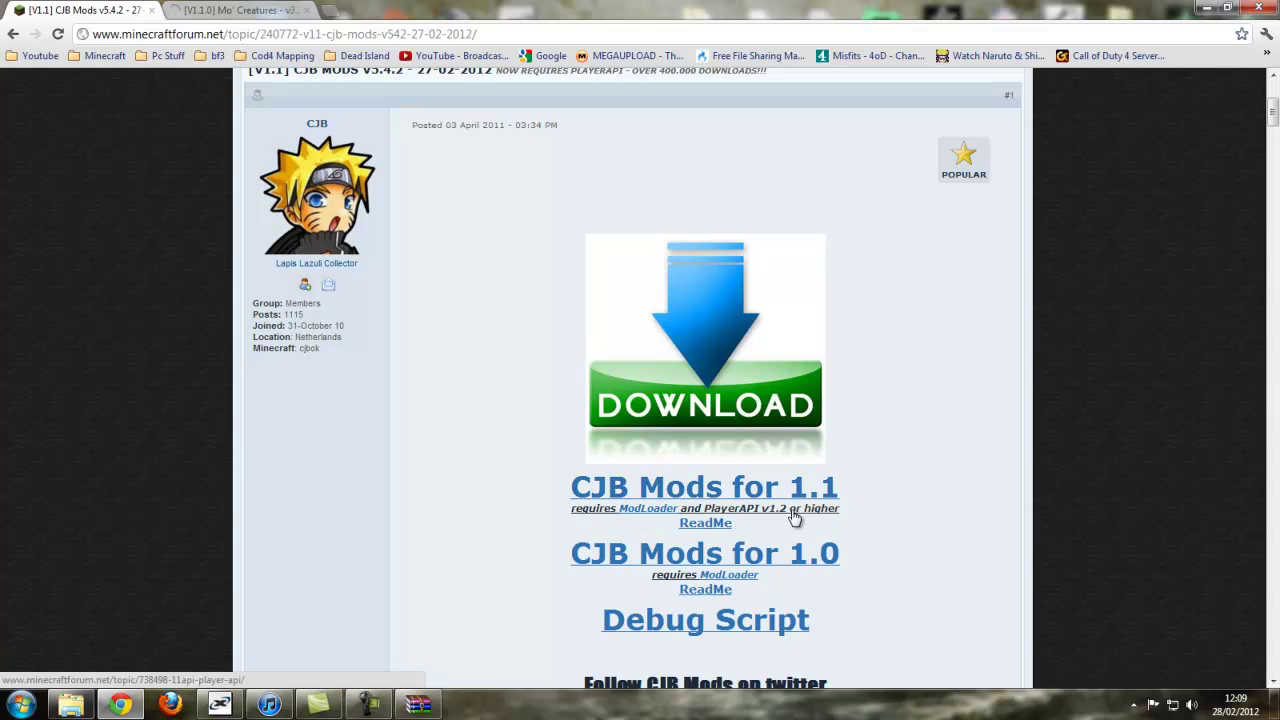
{"action": "right_click", "coordinate": [672, 496]}
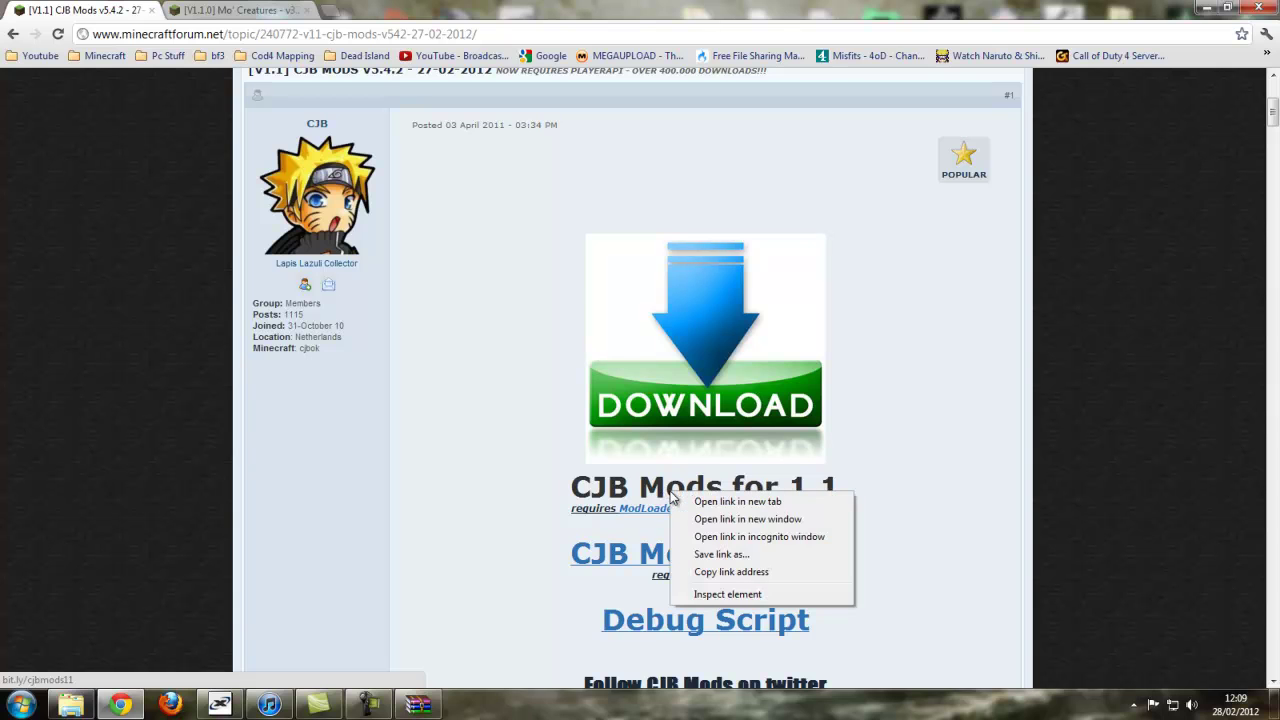
{"action": "left_click", "coordinate": [697, 503]}
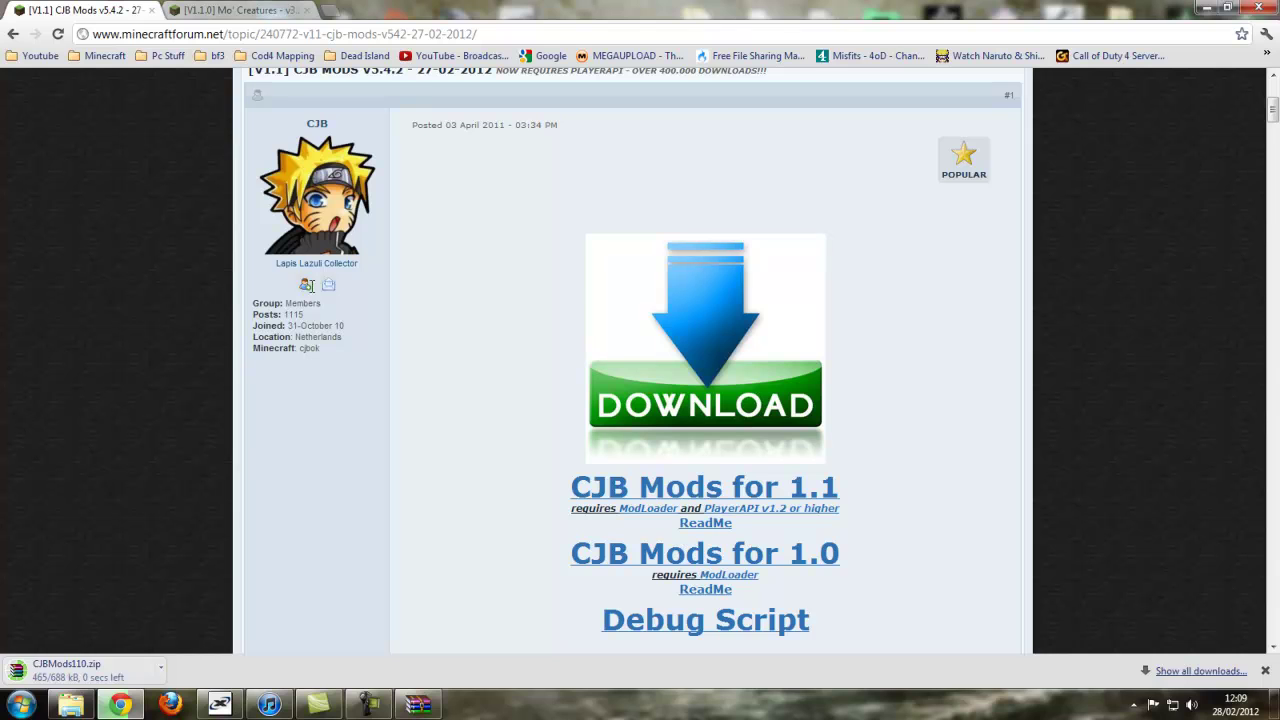
- Open the ModLoader and PlayerAPI requirement links for CJB Mods 1.1 in separate tabs, keeping only one Player API page
{"action": "right_click", "coordinate": [658, 512]}
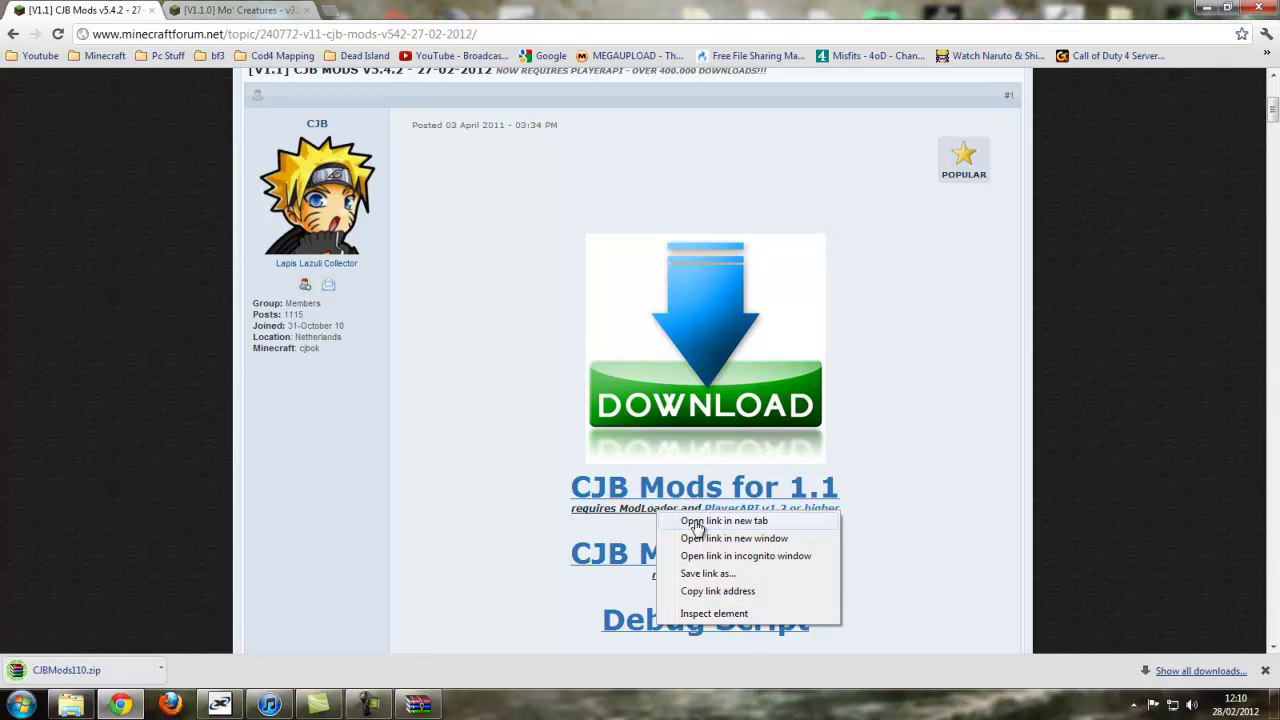
{"action": "left_click", "coordinate": [690, 522]}
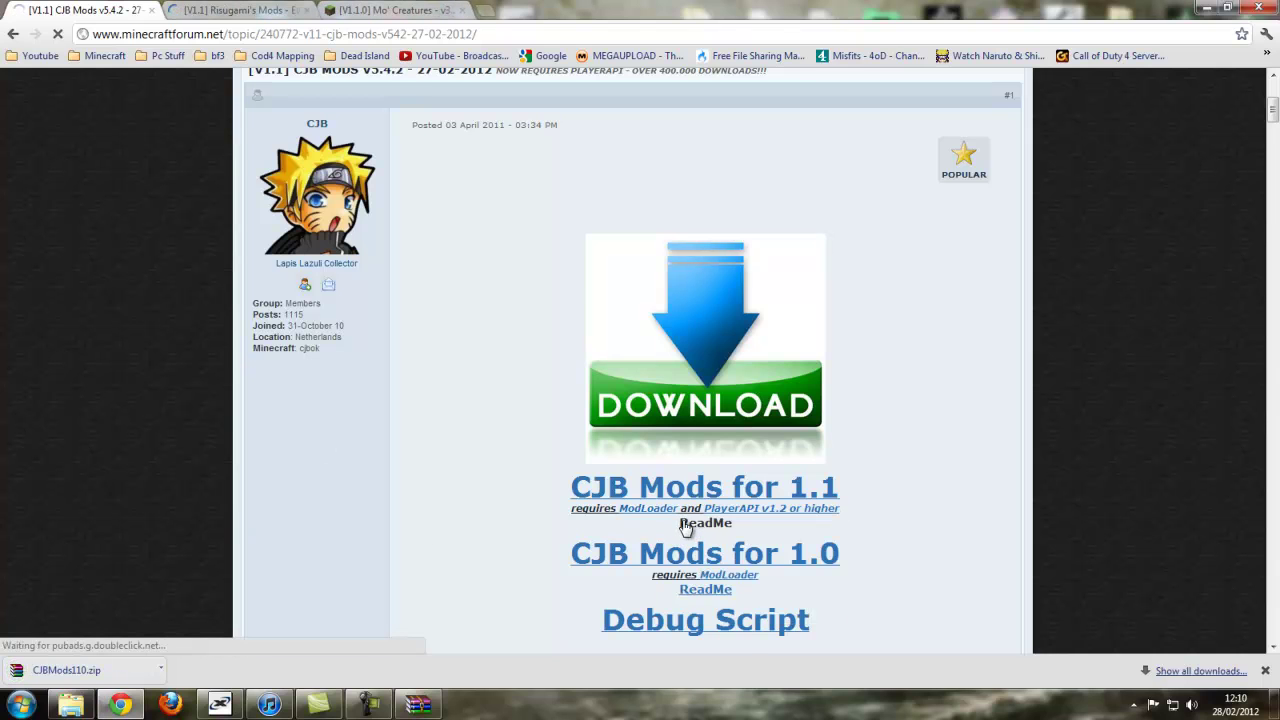
{"action": "left_click", "coordinate": [690, 487]}
{"action": "right_click", "coordinate": [763, 510]}
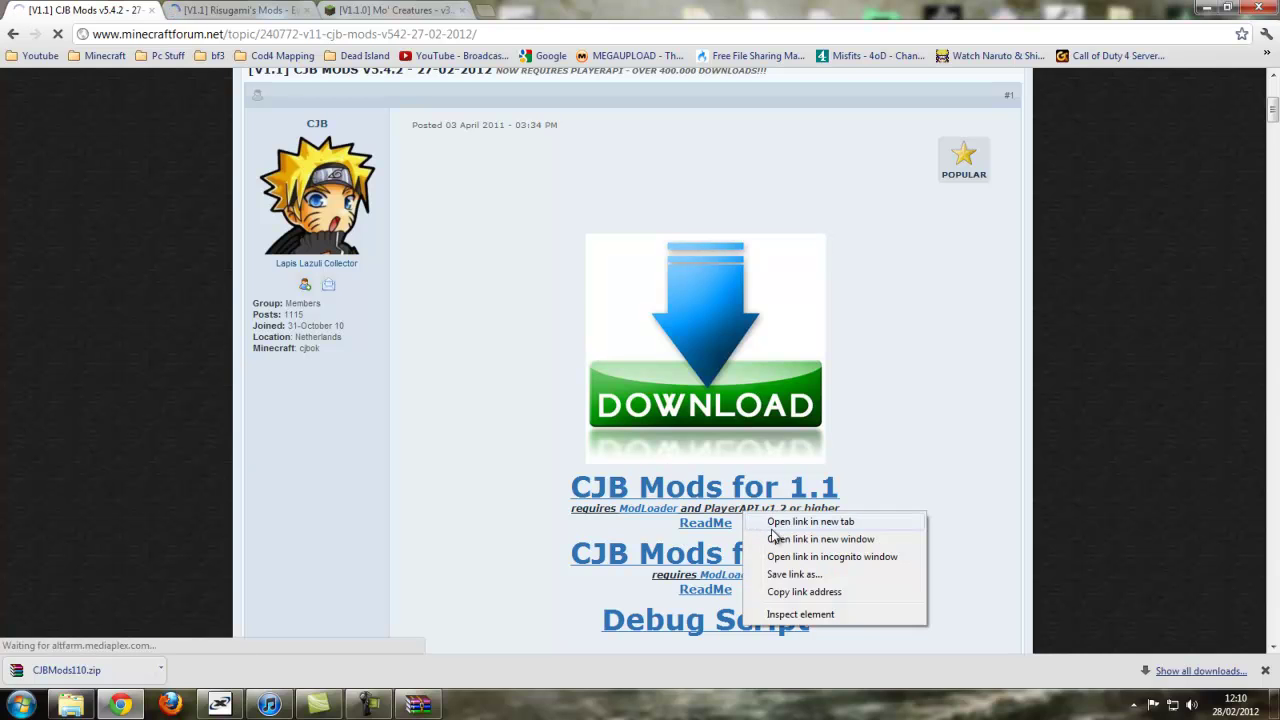
{"action": "left_click", "coordinate": [777, 523]}
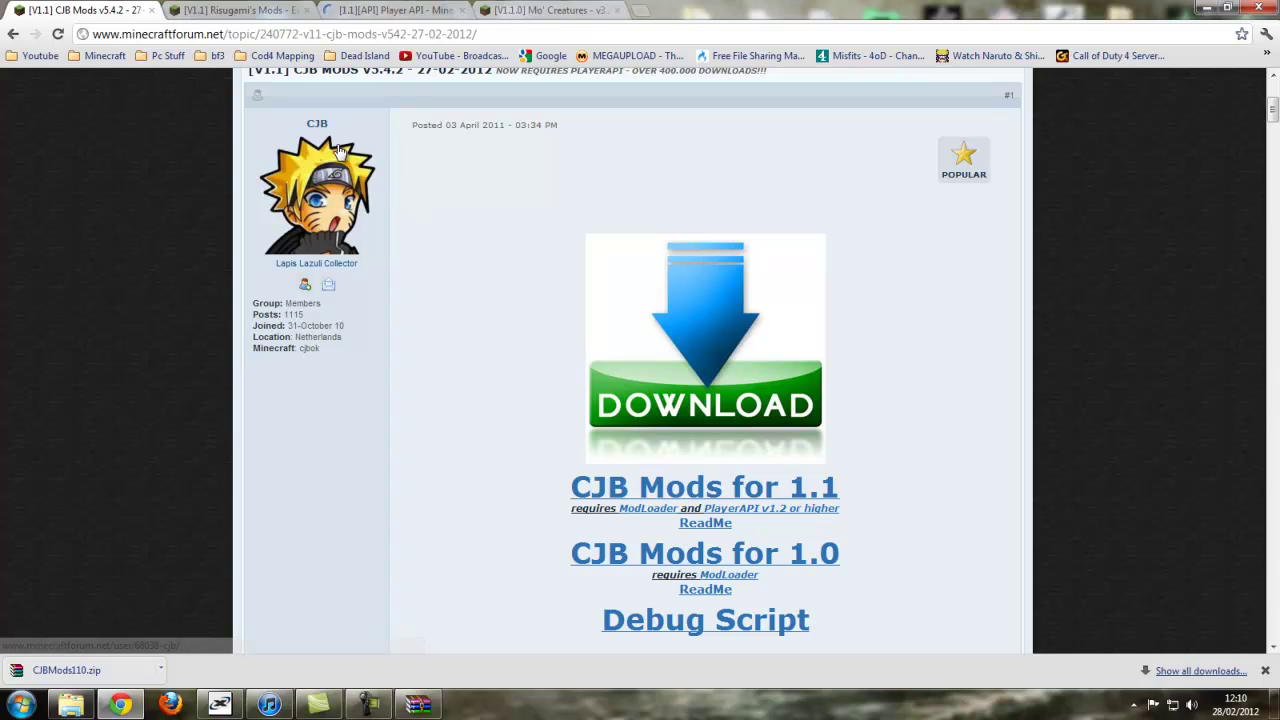
{"action": "right_click", "coordinate": [775, 508]}
{"action": "left_click", "coordinate": [812, 524]}
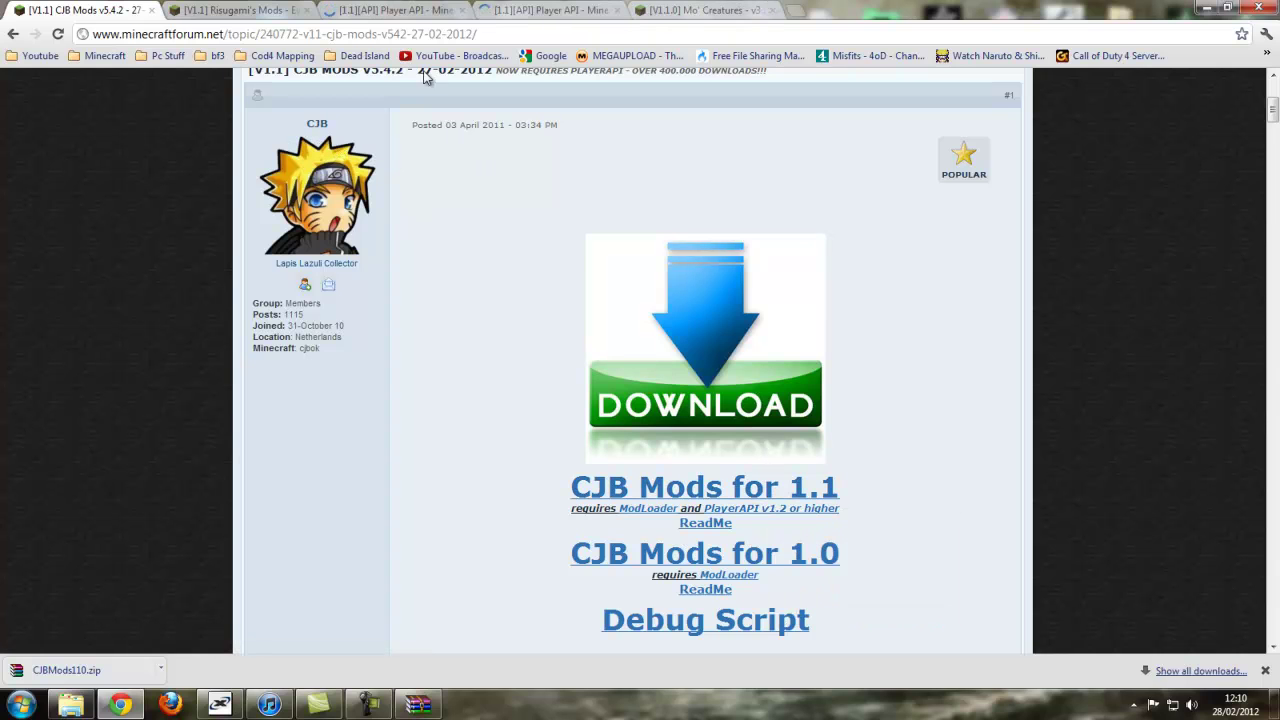
{"action": "left_click", "coordinate": [617, 10]}
- Download ModLoader 1.1 through the direct link in Risugami's Mods topic and close that page
{"action": "left_click", "coordinate": [275, 12]}
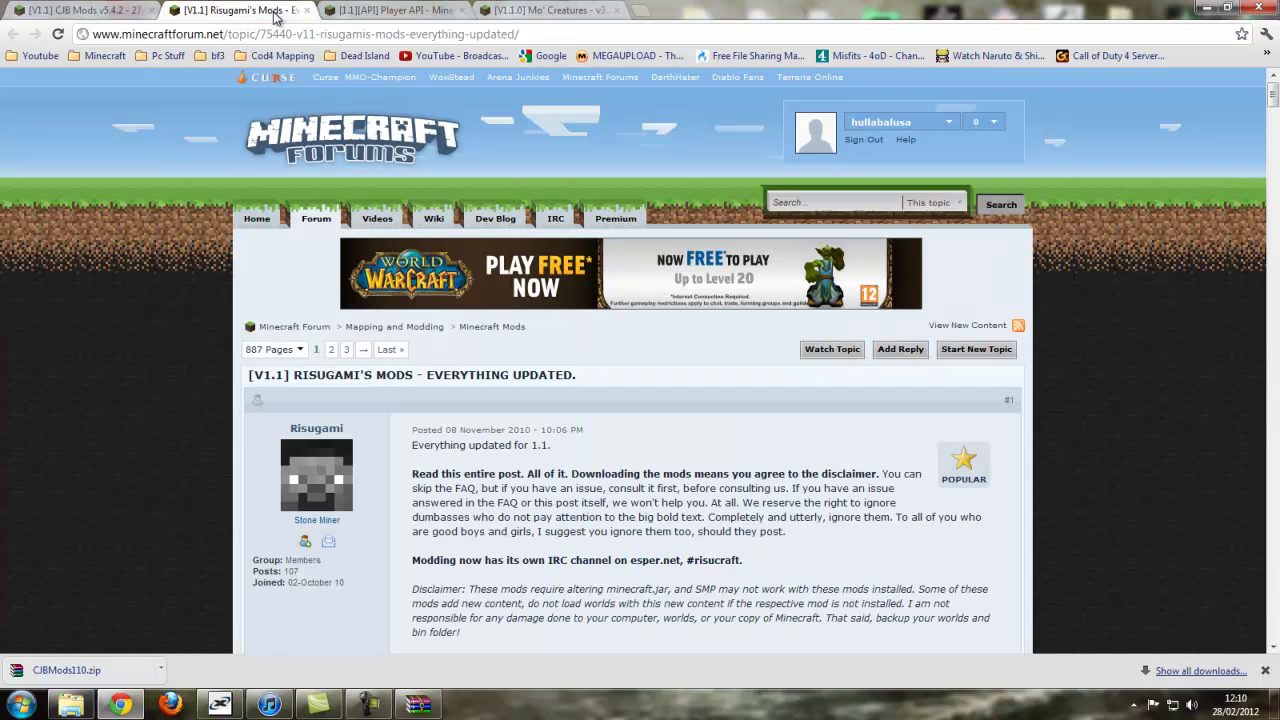
{"action": "scroll", "coordinate": [650, 528], "scroll_direction": "down", "scroll_amount": 10}
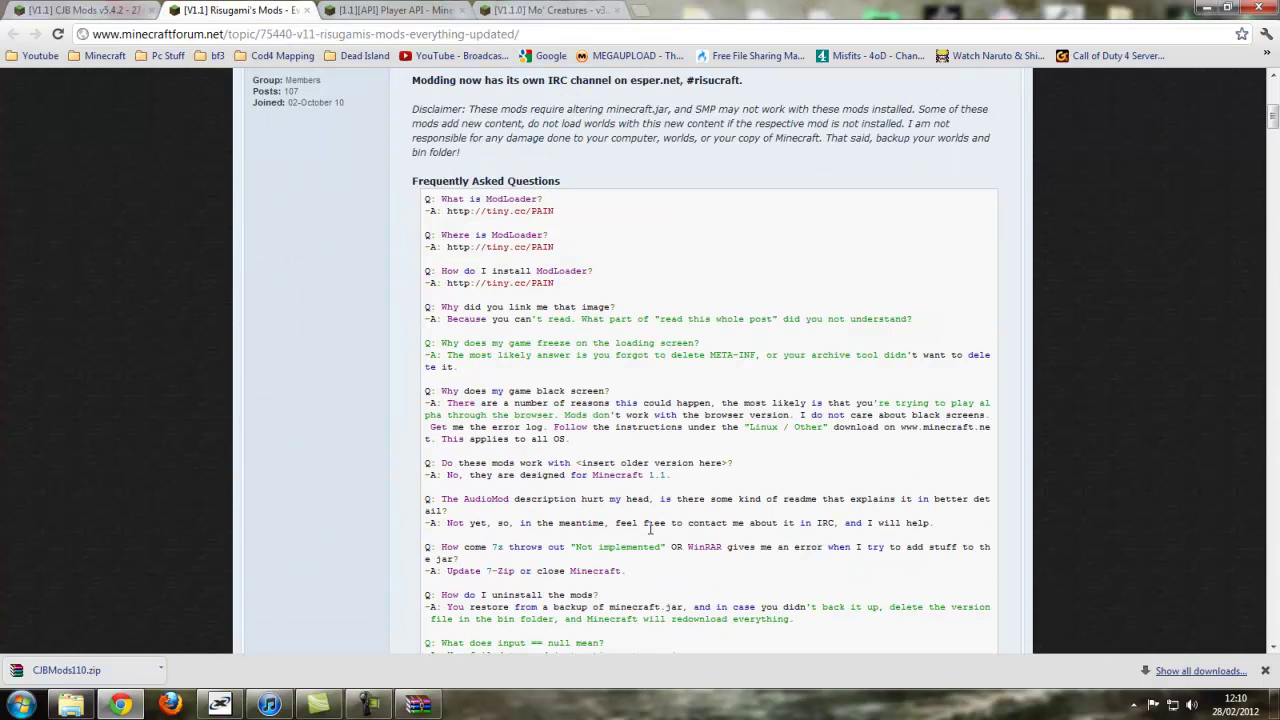
{"action": "scroll", "coordinate": [650, 528], "scroll_direction": "down", "scroll_amount": 3}
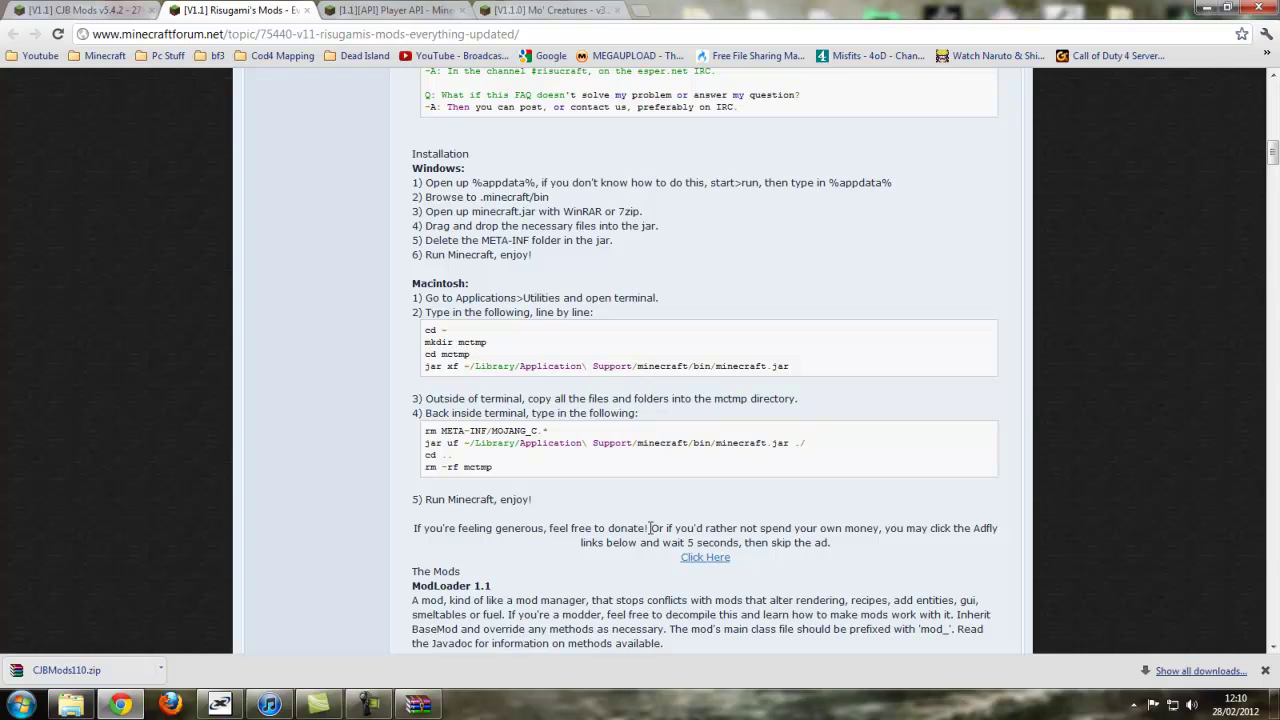
{"action": "scroll", "coordinate": [650, 528], "scroll_direction": "down", "scroll_amount": 2}
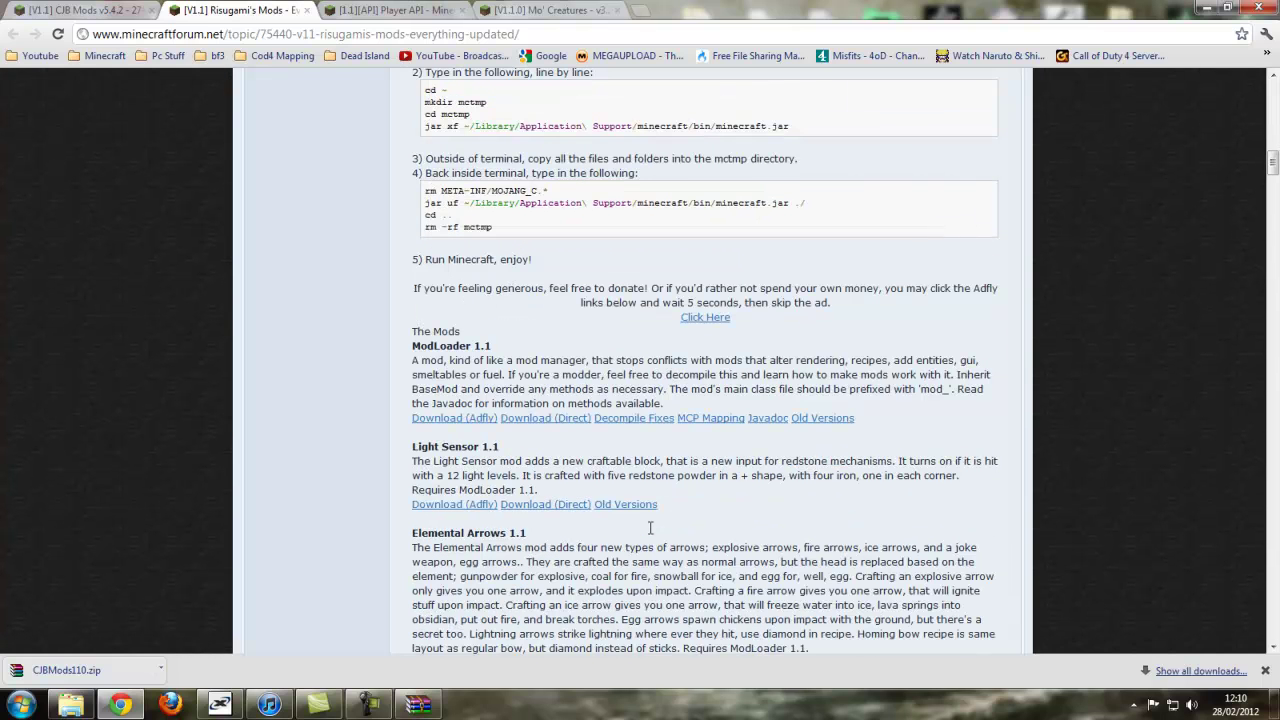
{"action": "left_click", "coordinate": [552, 420]}
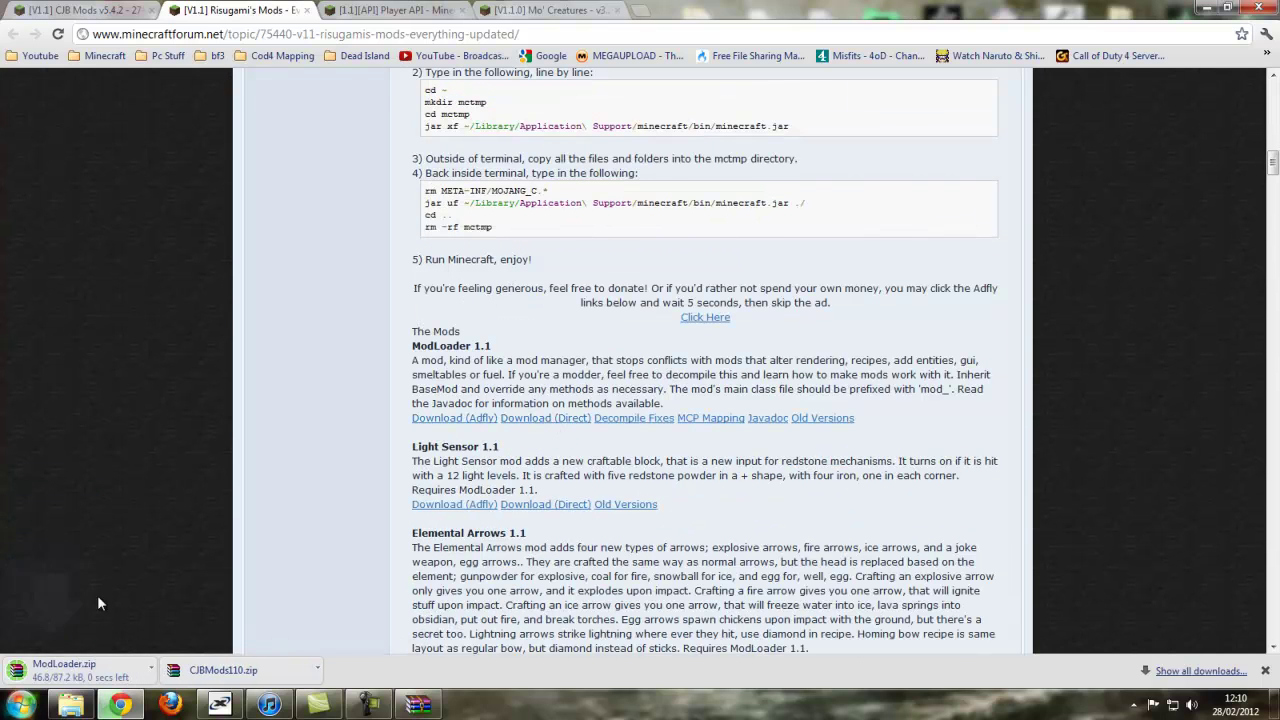
{"action": "left_click", "coordinate": [306, 10]}
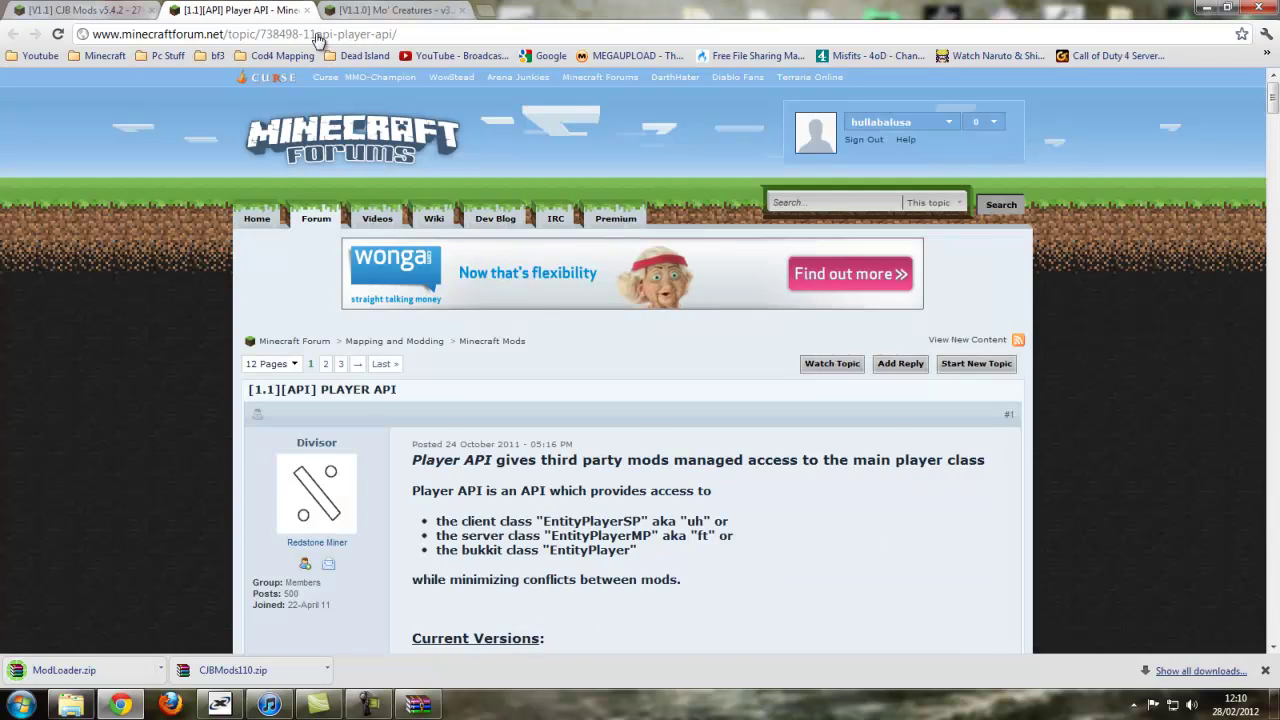
- Download the Player API Client 1.2 zip for Minecraft 1.1 from its Mediafire link
{"action": "scroll", "coordinate": [470, 455], "scroll_direction": "down", "scroll_amount": 4}
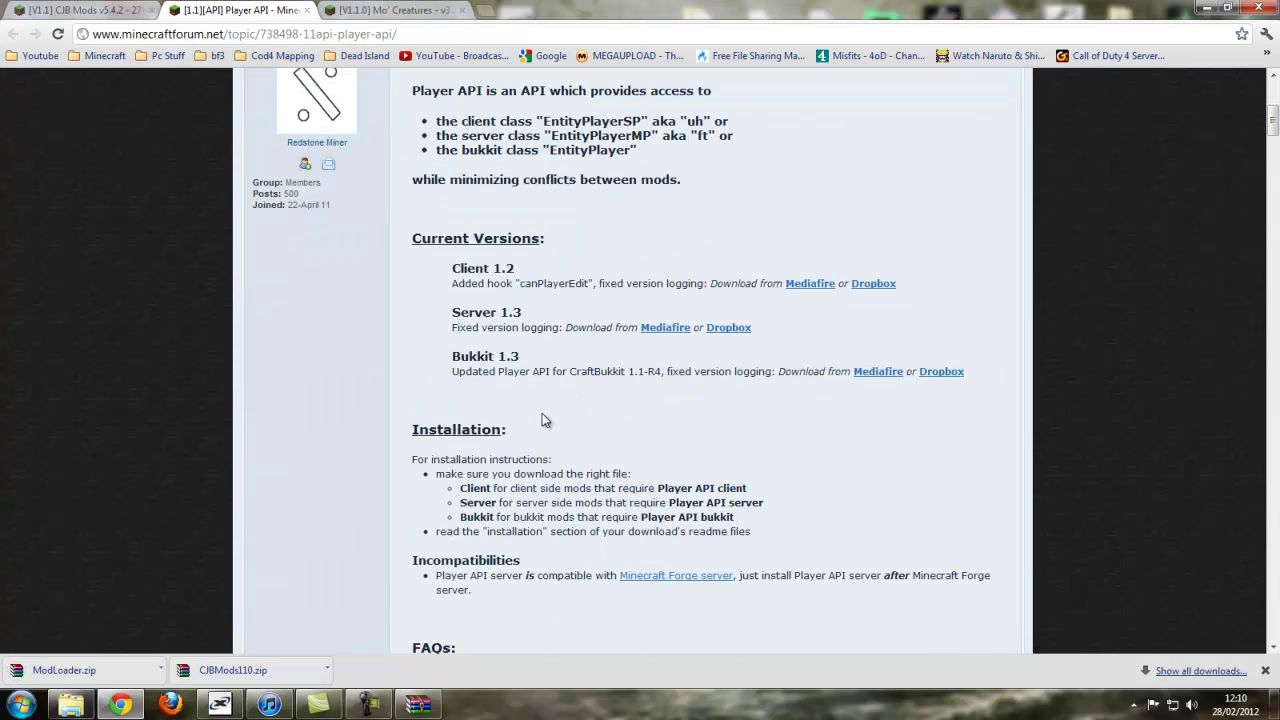
{"action": "scroll", "coordinate": [546, 431], "scroll_direction": "up", "scroll_amount": 1}
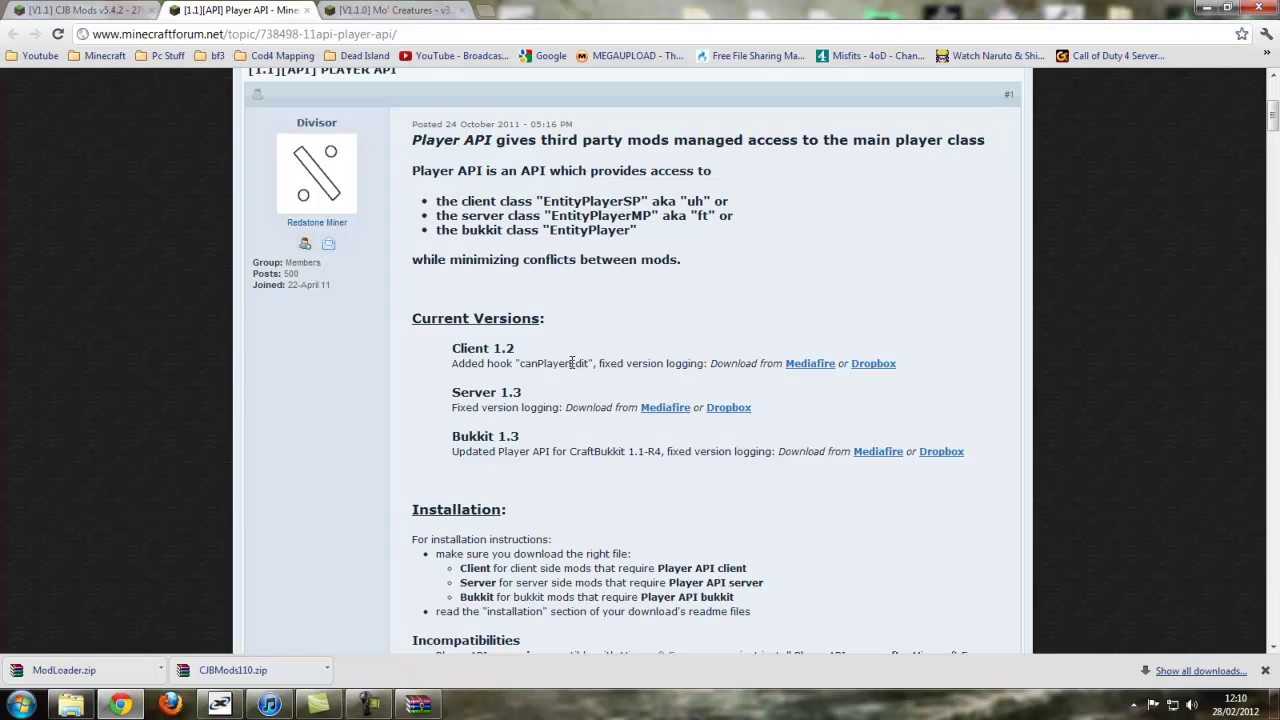
{"action": "left_click", "coordinate": [805, 366]}
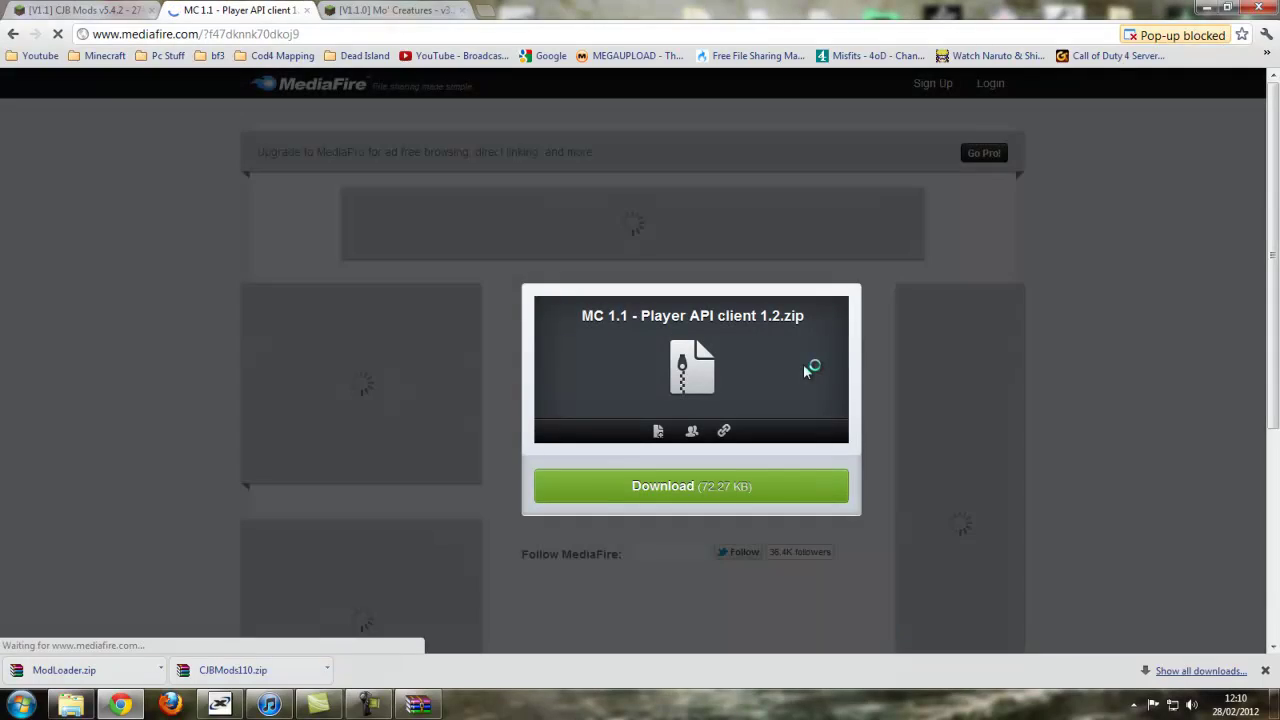
{"action": "left_click", "coordinate": [758, 505]}
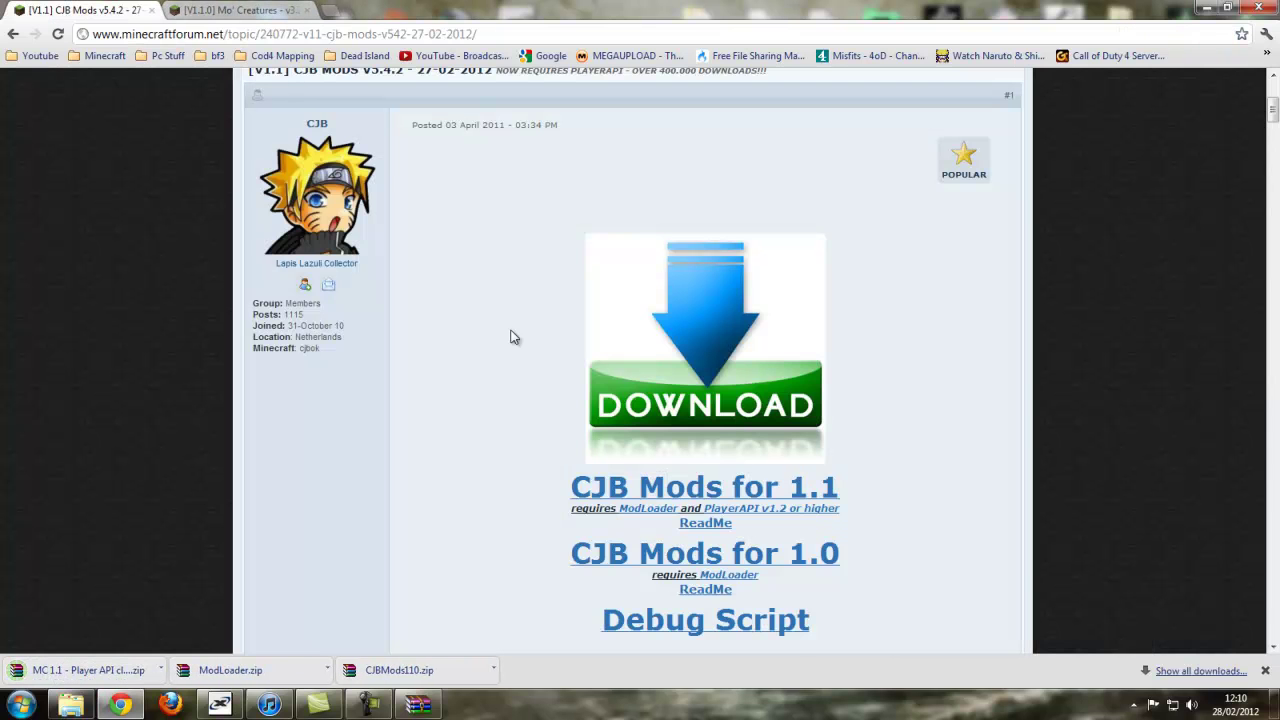
- Download CJB Mods for 1.1 once more from the forum topic, dismissing the download's options
{"action": "left_click", "coordinate": [703, 500]}
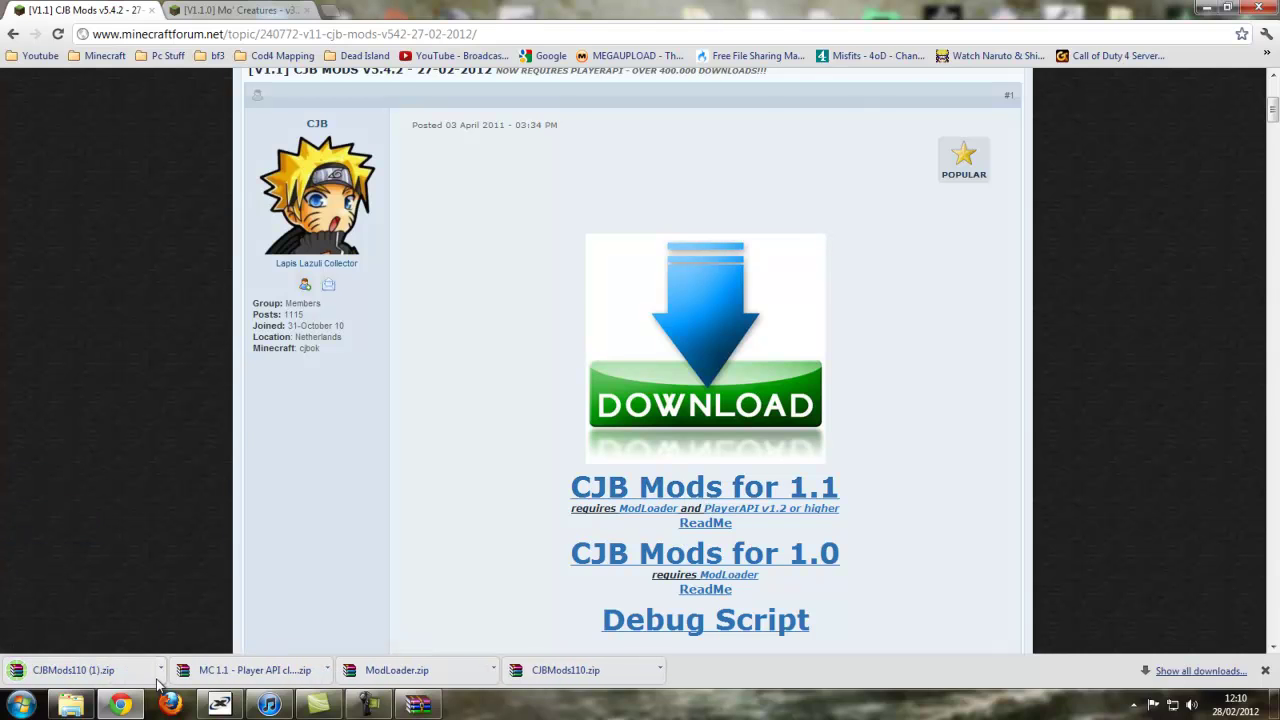
{"action": "left_click", "coordinate": [159, 672]}
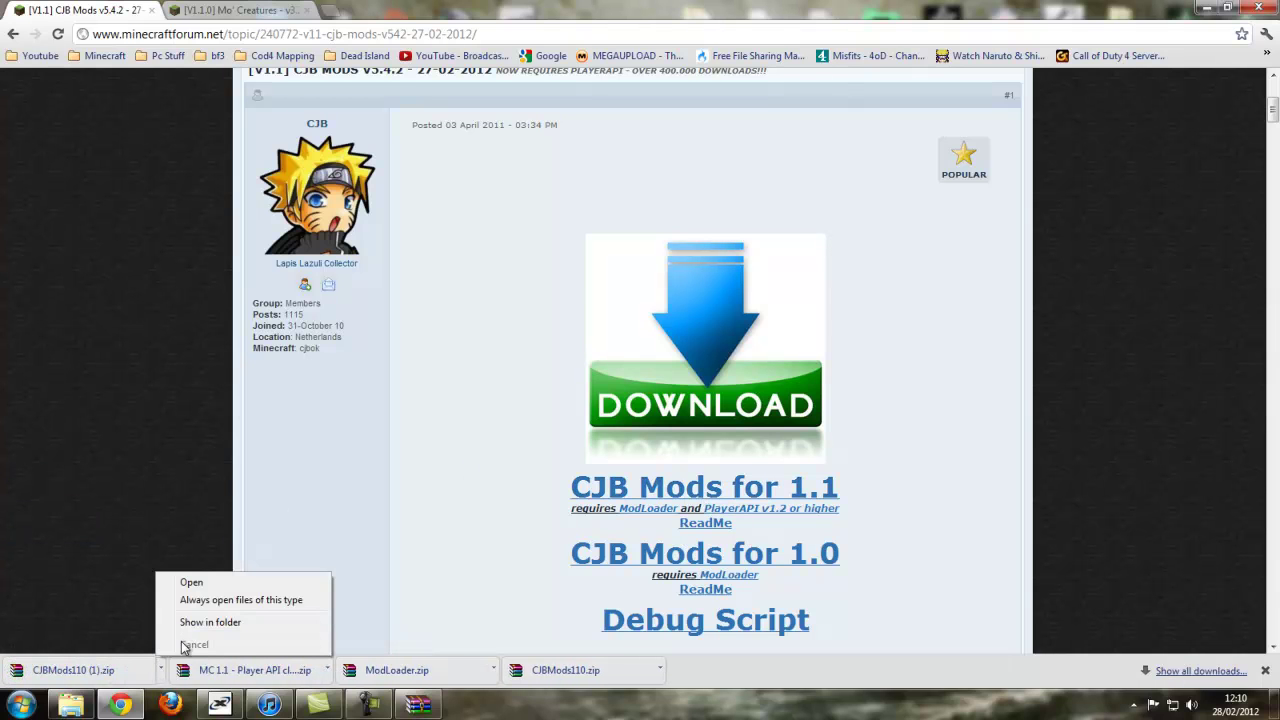
{"action": "left_click", "coordinate": [79, 625]}
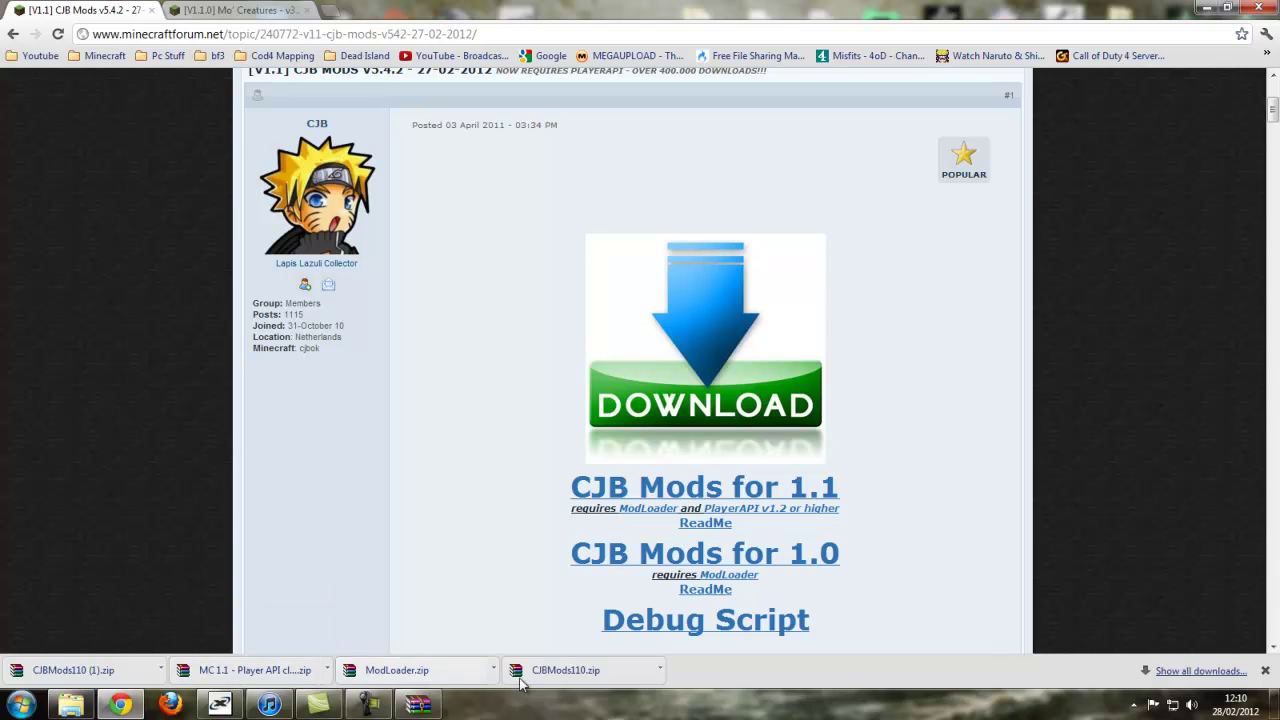
- Open the downloaded ModLoader.zip in WinRAR and dismiss the licence reminder
{"action": "left_click", "coordinate": [397, 672]}
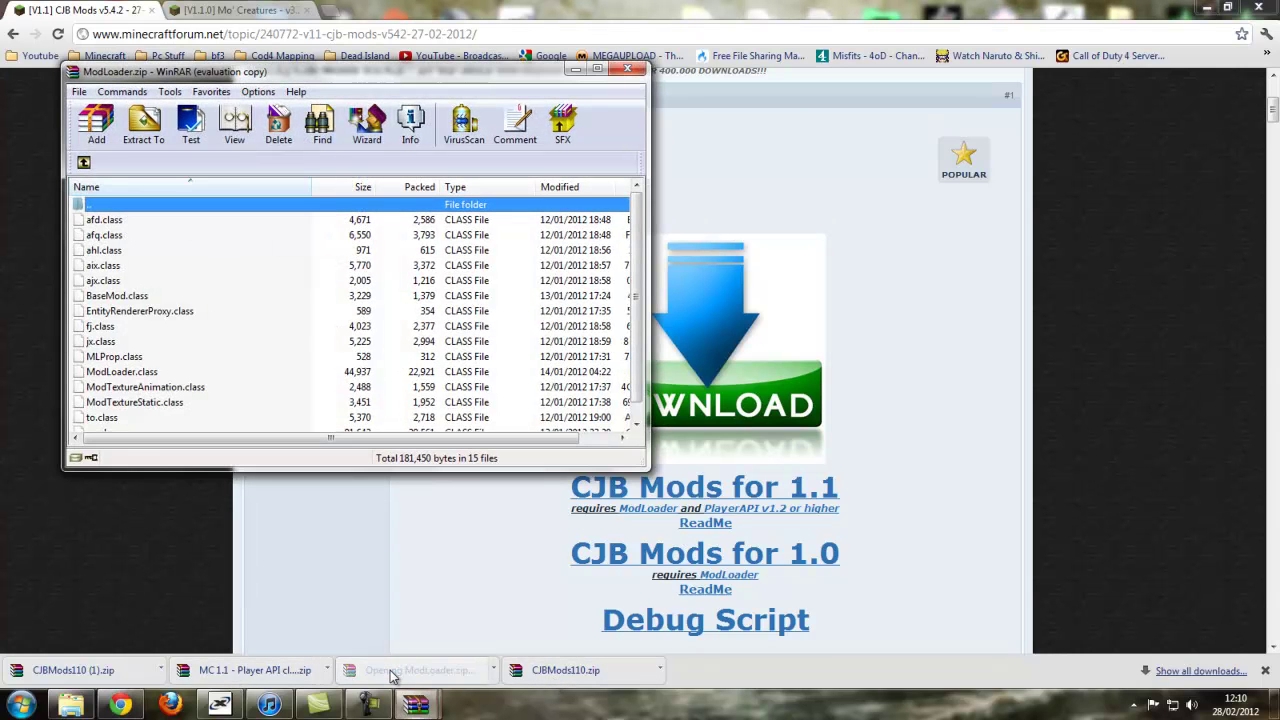
{"action": "left_click", "coordinate": [168, 345]}
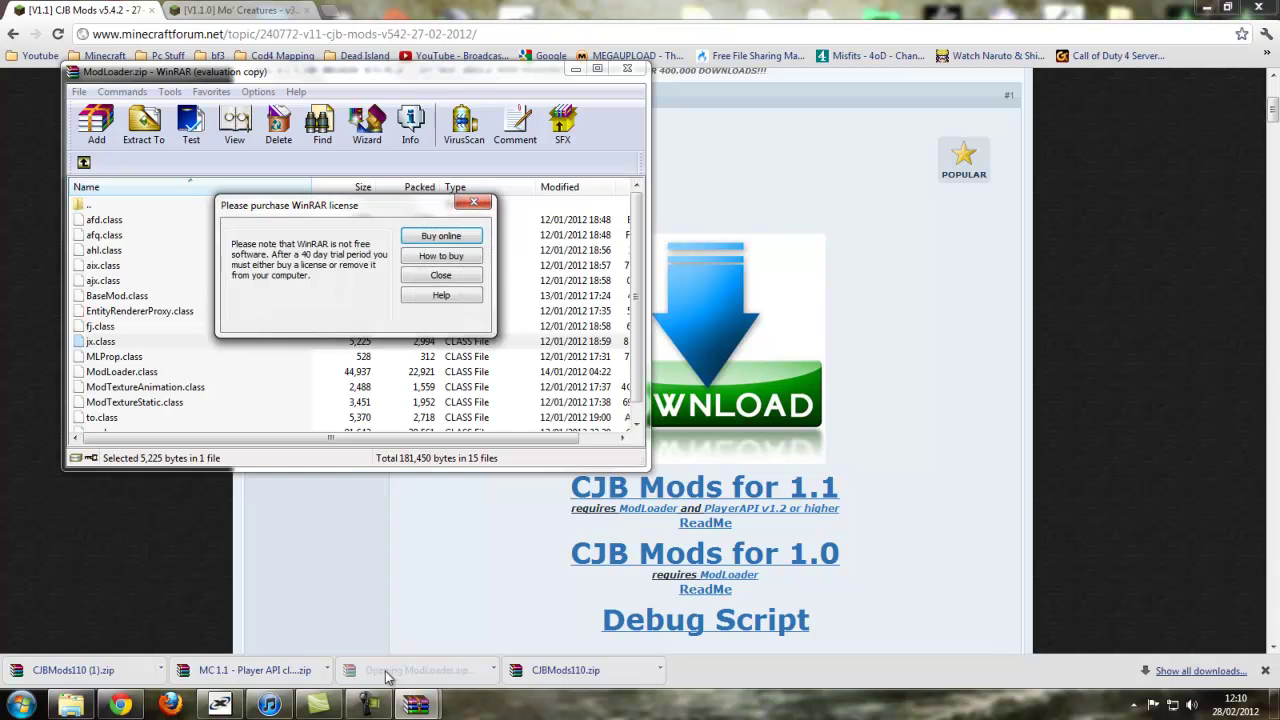
{"action": "left_click", "coordinate": [468, 276]}
{"action": "mouse_move", "coordinate": [418, 708]}
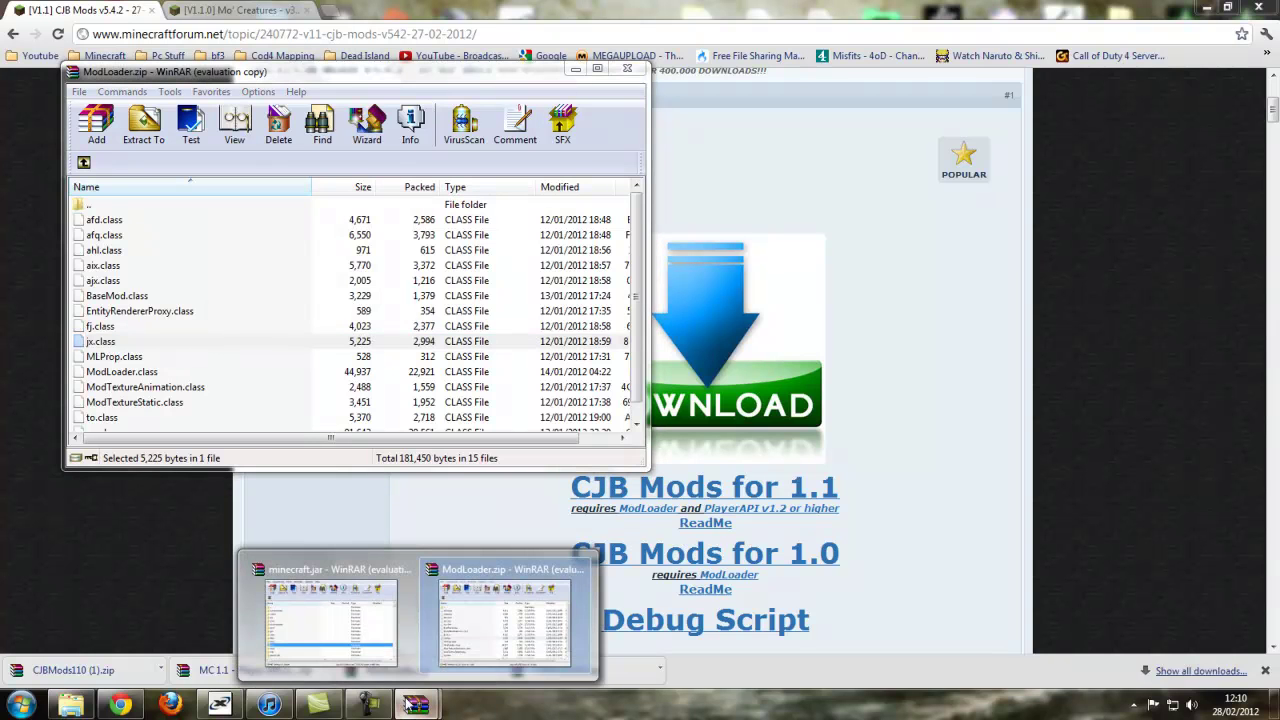
- Add all files from ModLoader.zip to minecraft.jar with the default archive settings, and close ModLoader.zip
{"action": "left_click", "coordinate": [371, 652]}
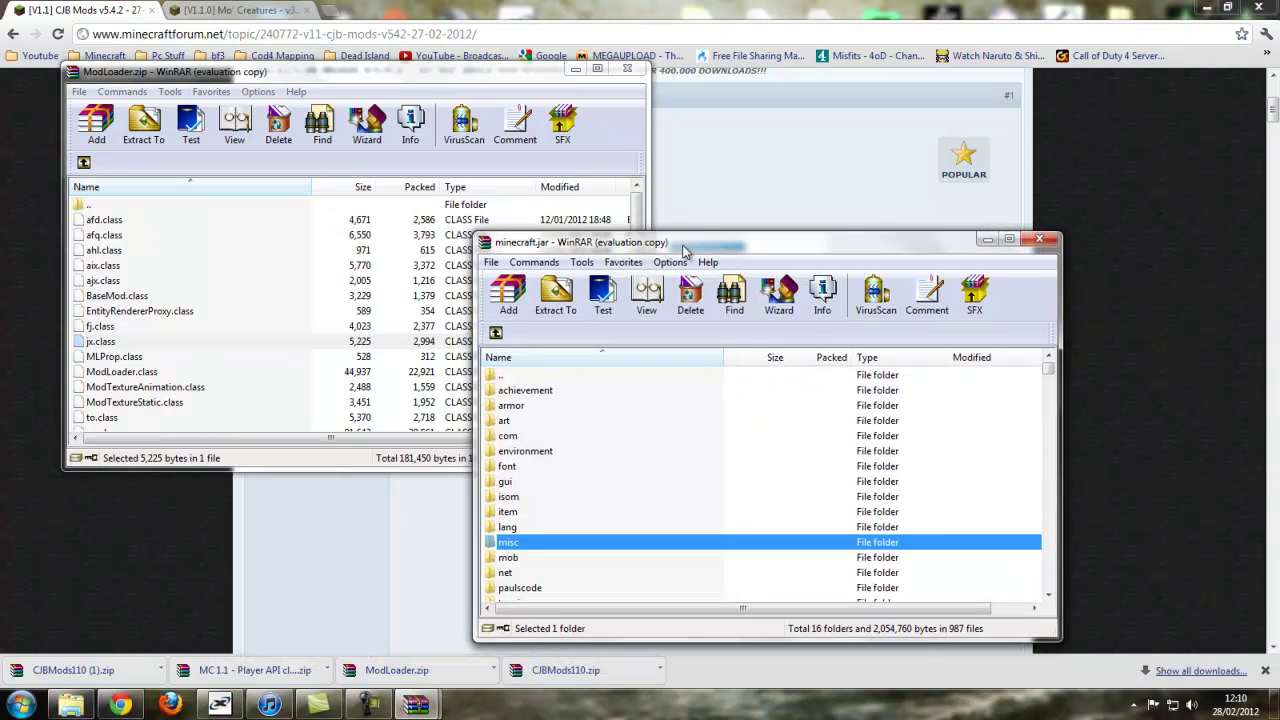
{"action": "left_click_drag", "start_coordinate": [650, 243], "coordinate": [867, 152]}
{"action": "left_click", "coordinate": [208, 298]}
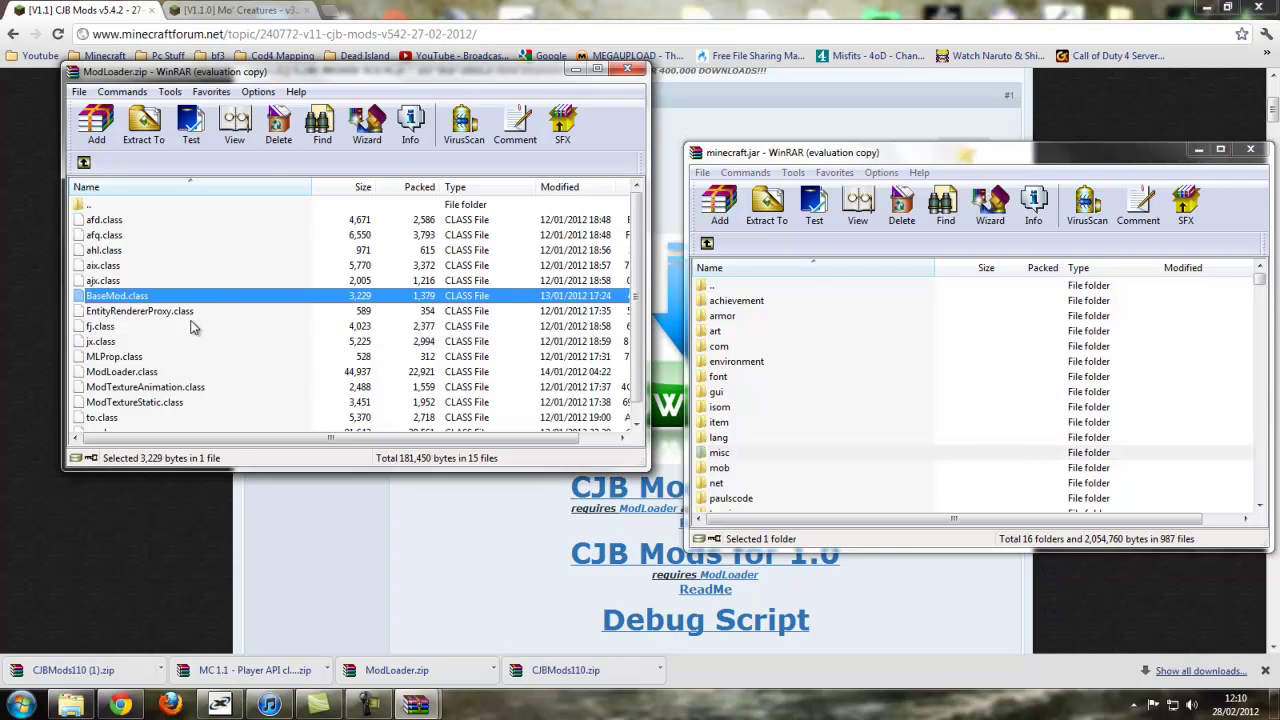
{"action": "key", "text": "ctrl+a"}
{"action": "left_click_drag", "start_coordinate": [166, 305], "coordinate": [937, 443]}
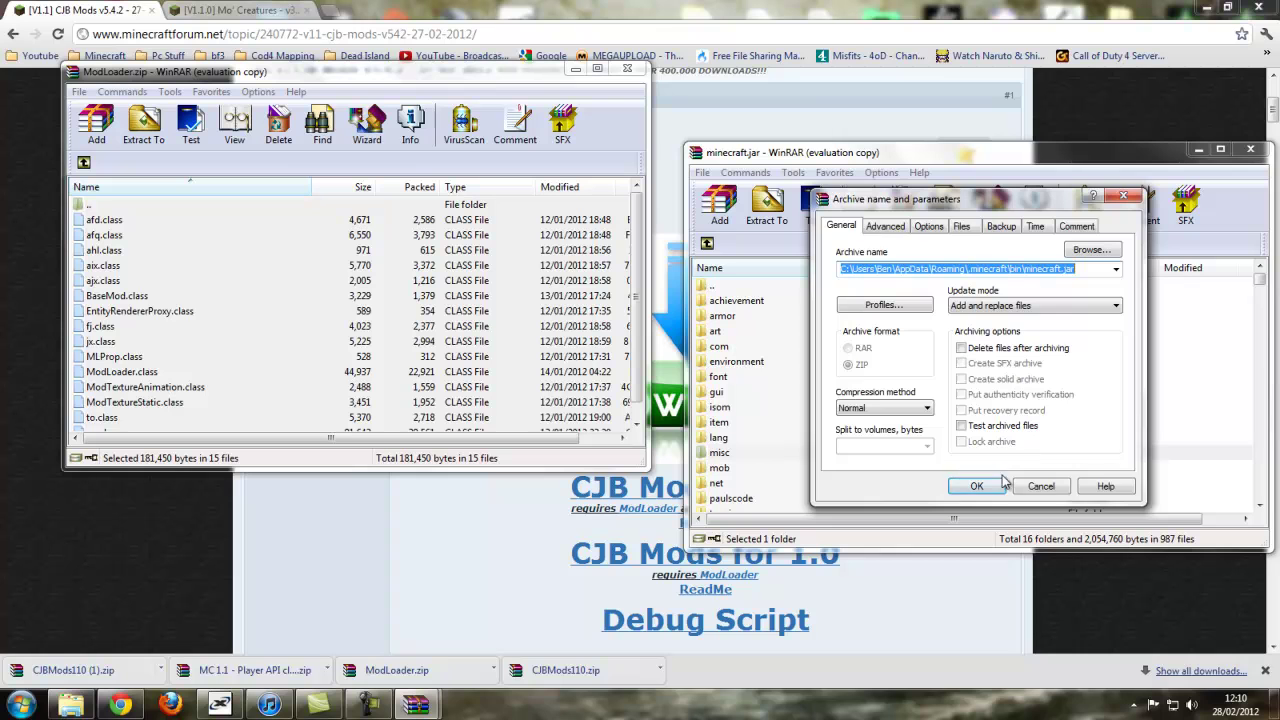
{"action": "left_click", "coordinate": [977, 486]}
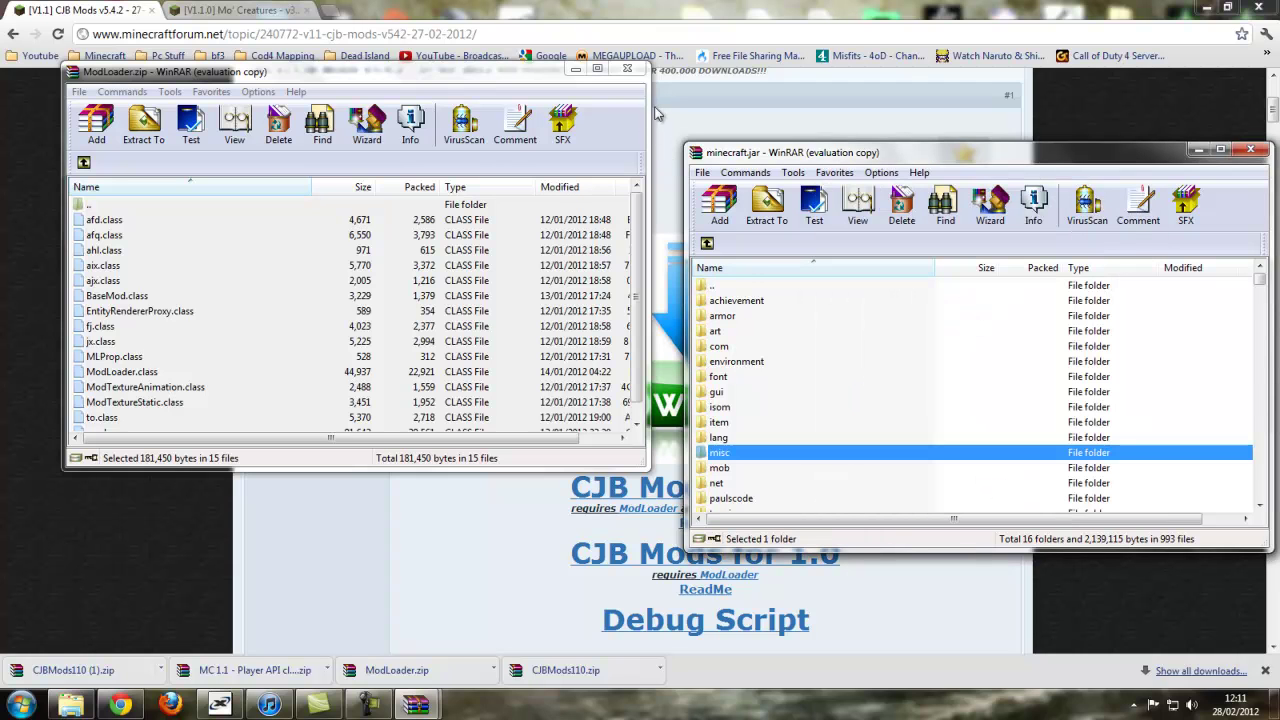
{"action": "left_click", "coordinate": [627, 69]}
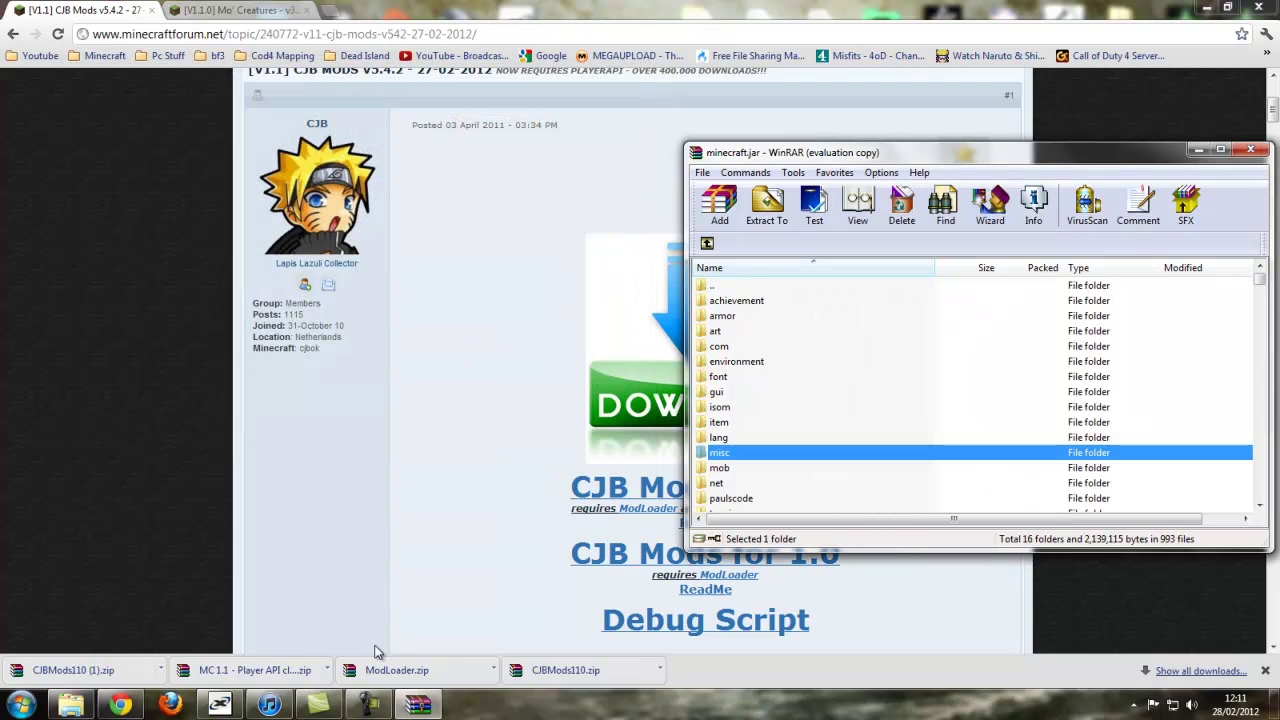
- Open the downloaded MC 1.1 - Player API client 1.2.zip, dismiss the licence reminder and show minecraft.jar beside it
{"action": "left_click", "coordinate": [250, 670]}
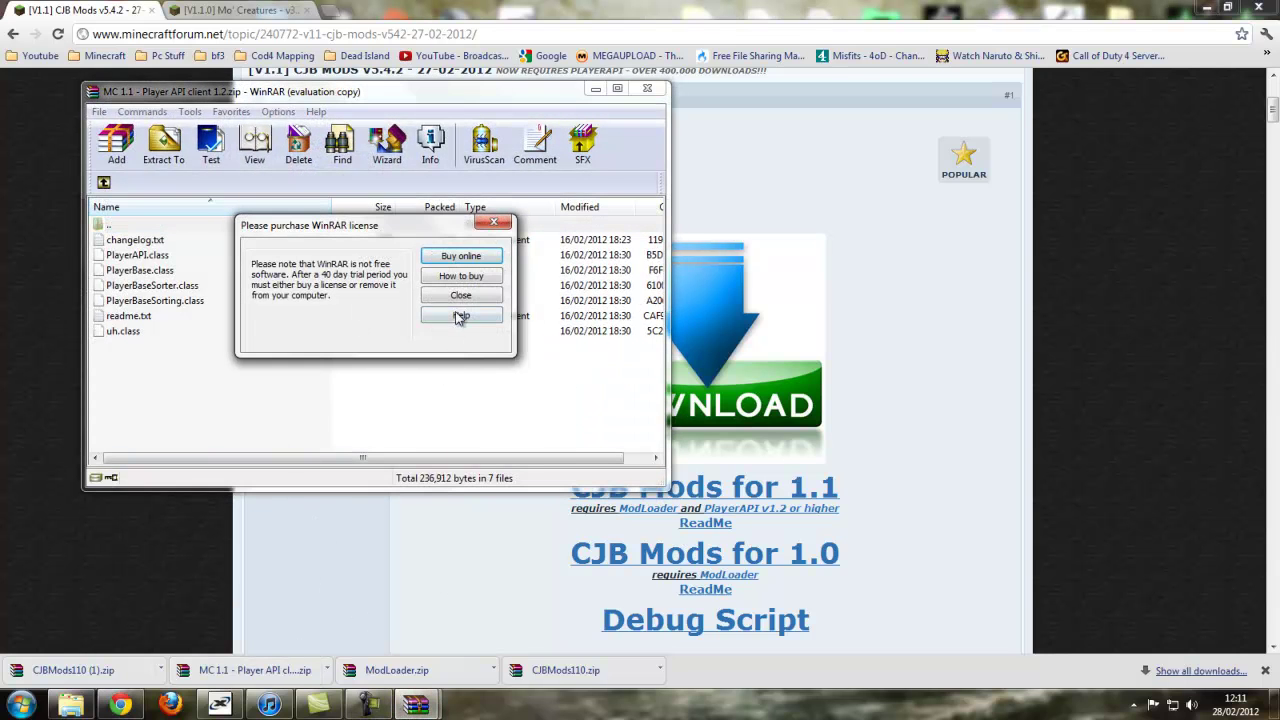
{"action": "left_click", "coordinate": [460, 296]}
{"action": "mouse_move", "coordinate": [416, 705]}
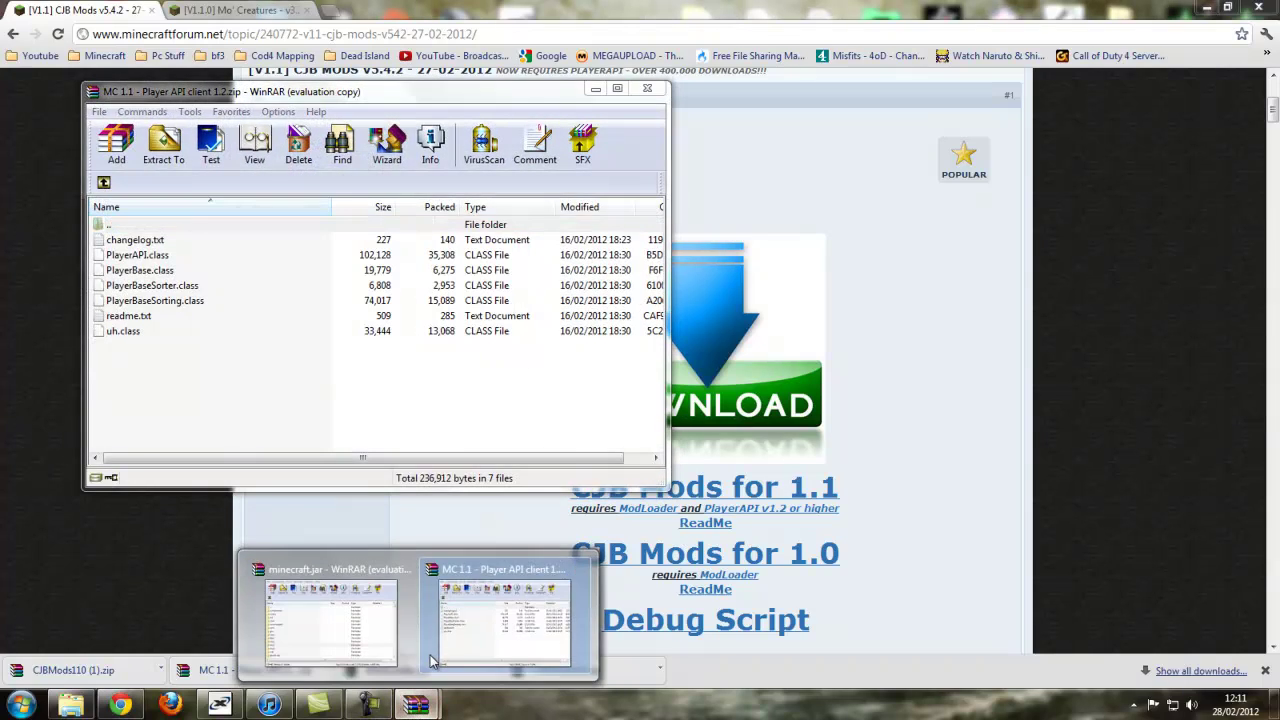
{"action": "left_click", "coordinate": [330, 625]}
- Add only the five class files from the Player API zip to minecraft.jar, omitting changelog.txt and readme.txt, and close the zip
{"action": "left_click", "coordinate": [178, 317]}
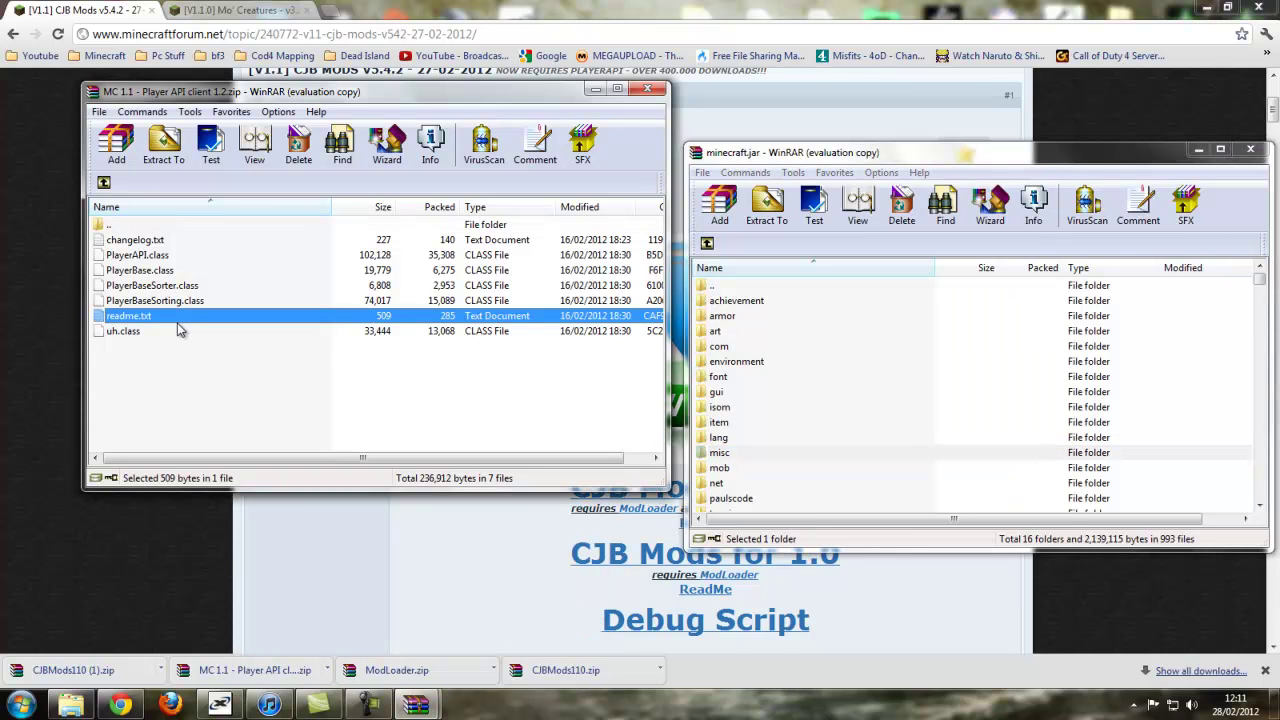
{"action": "left_click", "coordinate": [177, 240]}
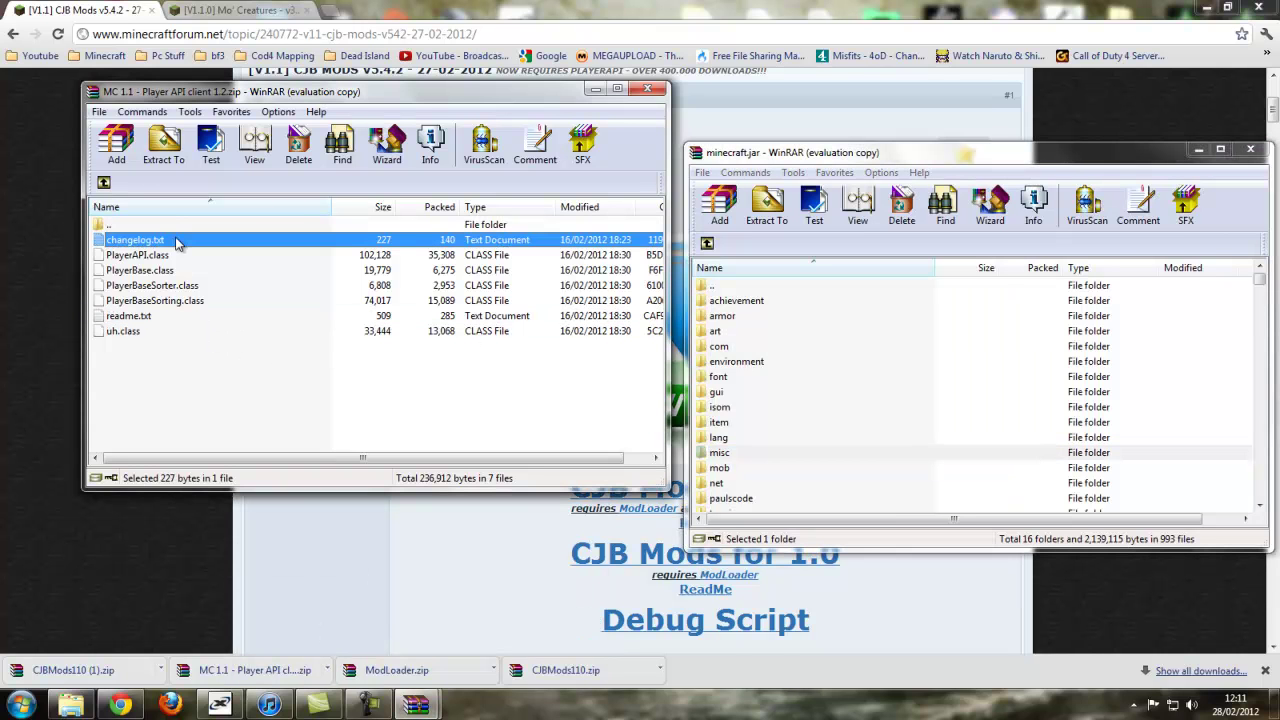
{"action": "left_click", "coordinate": [164, 336]}
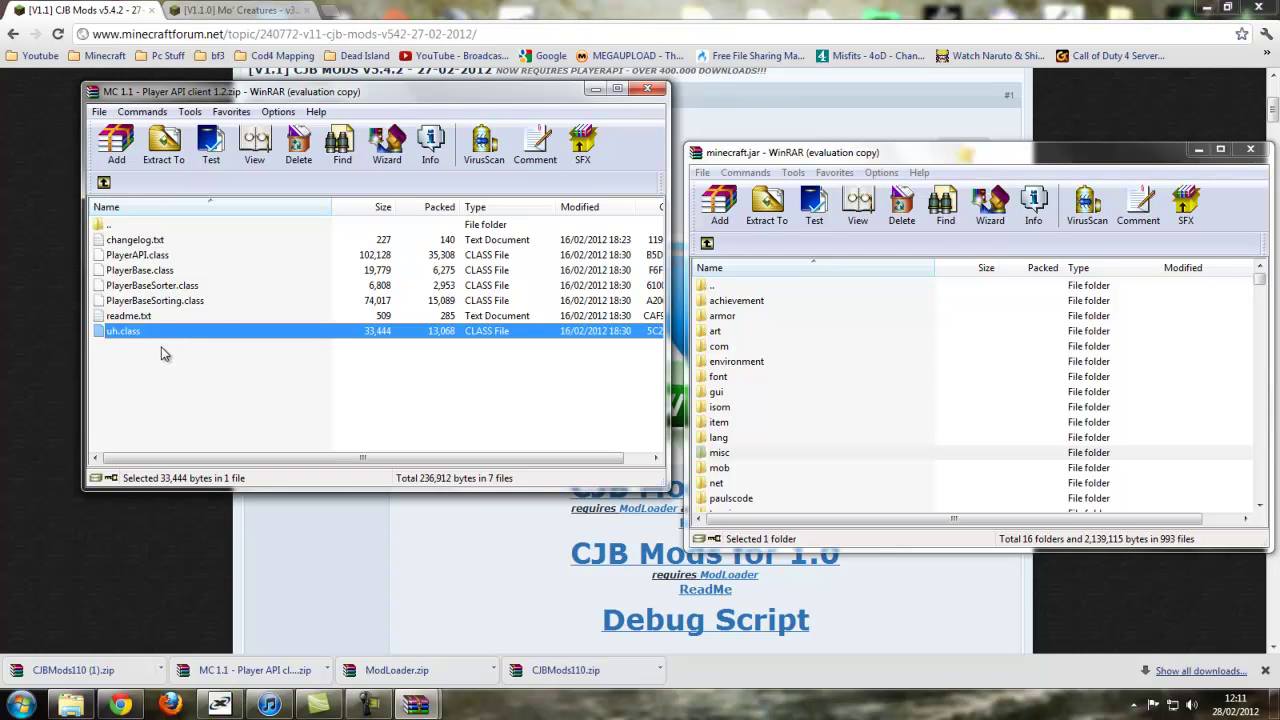
{"action": "left_click", "coordinate": [158, 301], "text": "ctrl"}
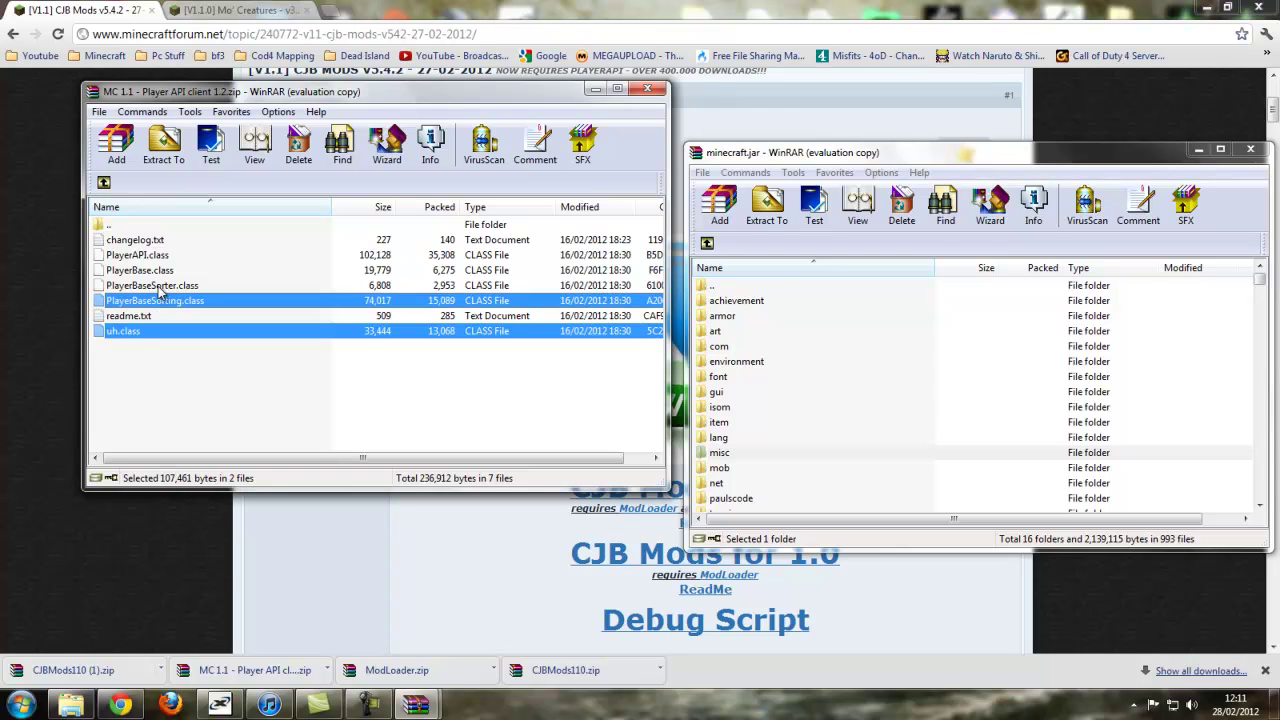
{"action": "left_click", "coordinate": [158, 286], "text": "ctrl"}
{"action": "left_click", "coordinate": [157, 271], "text": "ctrl"}
{"action": "left_click", "coordinate": [156, 257], "text": "ctrl"}
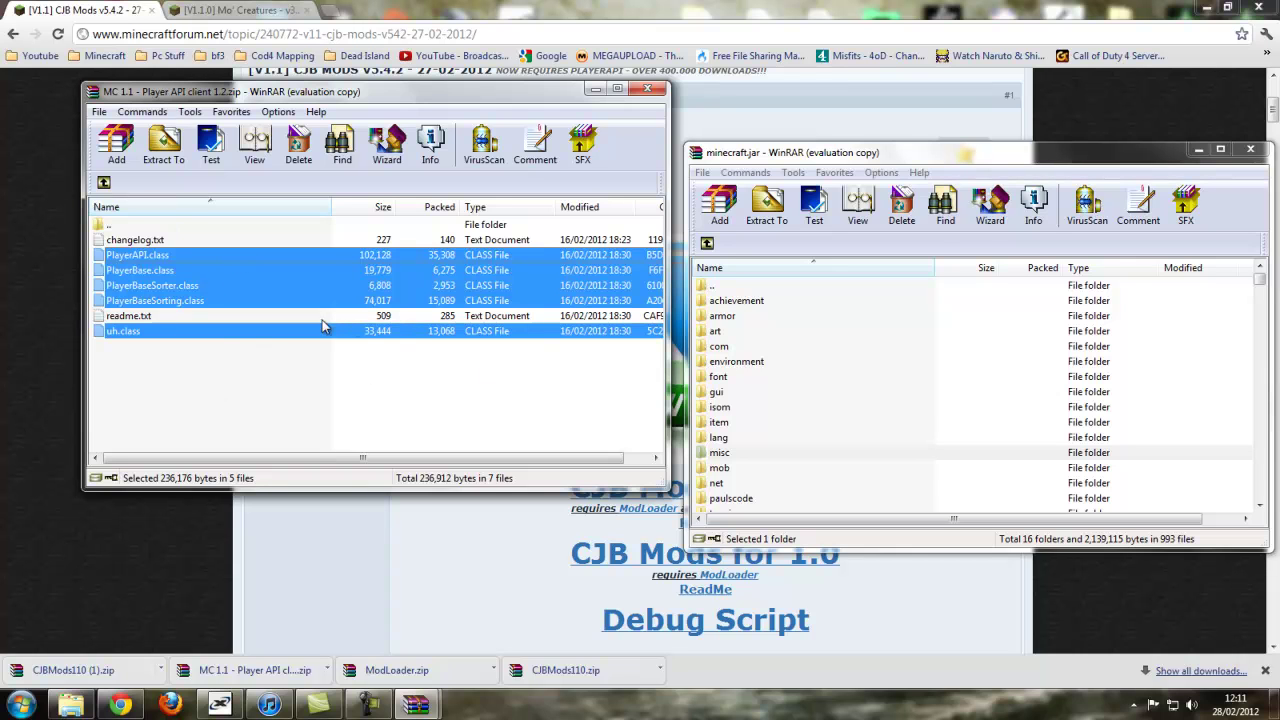
{"action": "left_click_drag", "start_coordinate": [525, 315], "coordinate": [800, 360]}
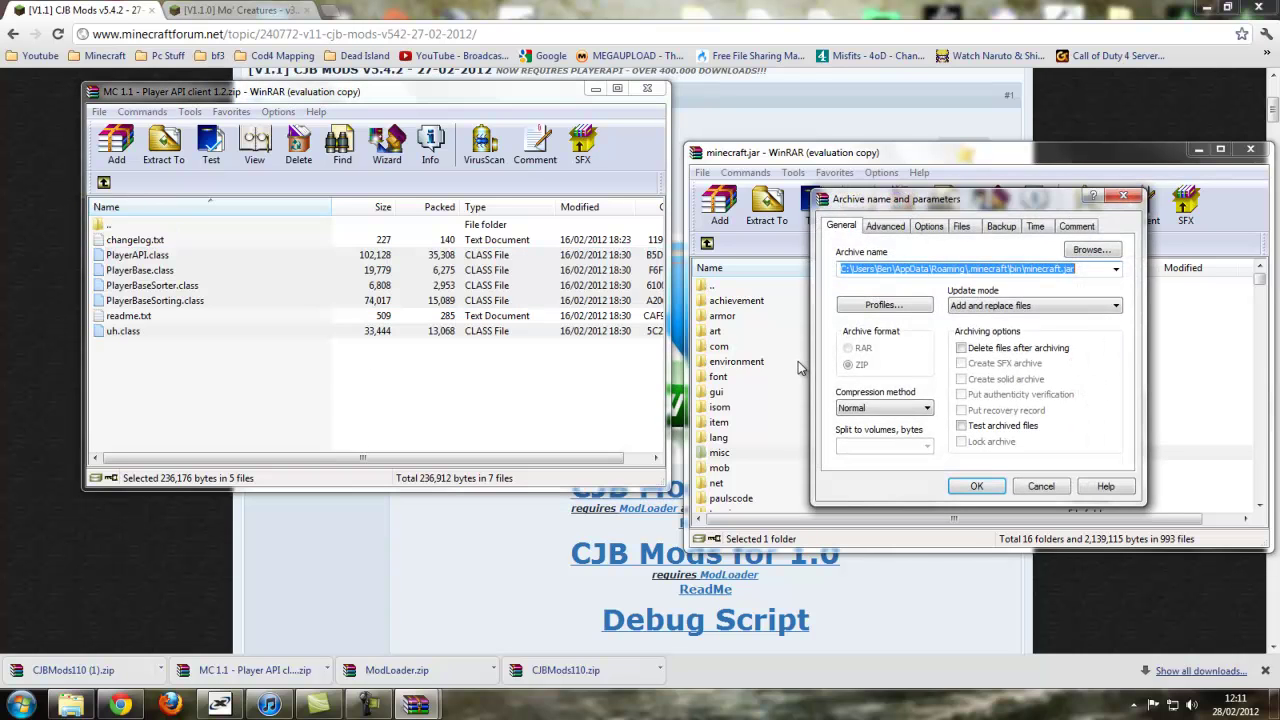
{"action": "left_click", "coordinate": [976, 486]}
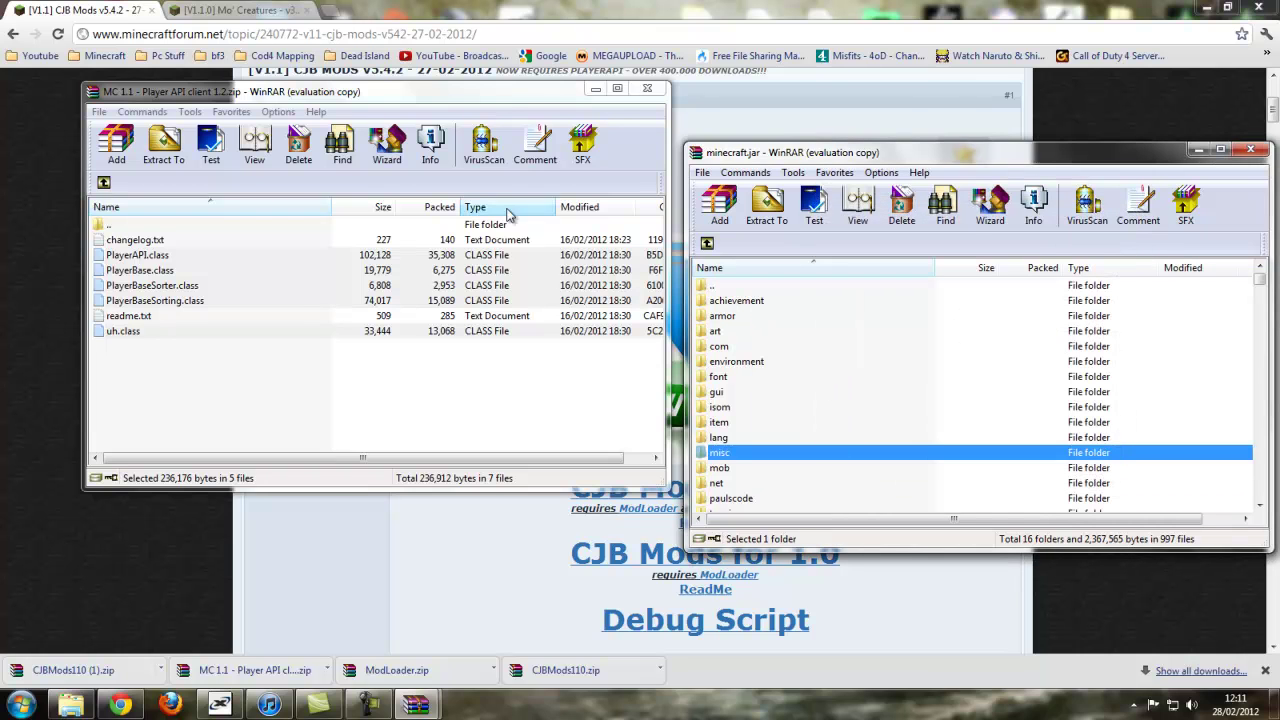
{"action": "left_click", "coordinate": [660, 94]}
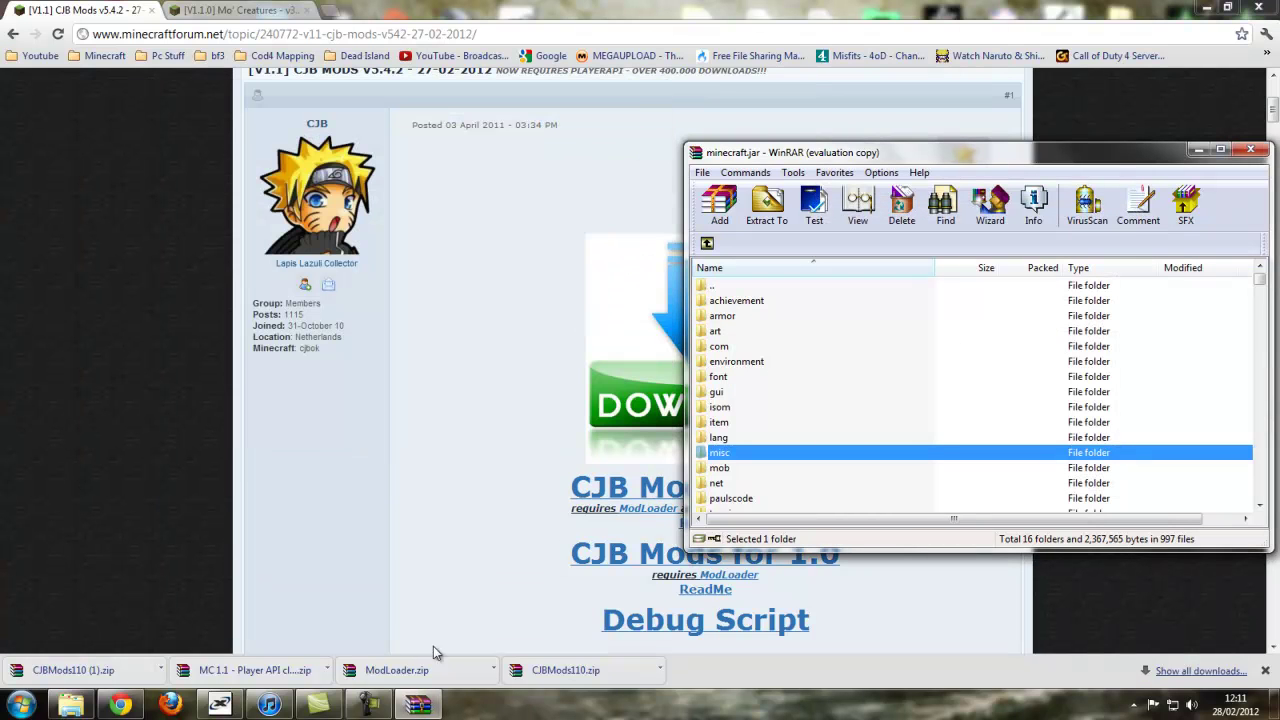
- Open the downloaded CJBMods110.zip, dismiss the licence reminder and arrange it side by side with minecraft.jar
{"action": "left_click", "coordinate": [578, 680]}
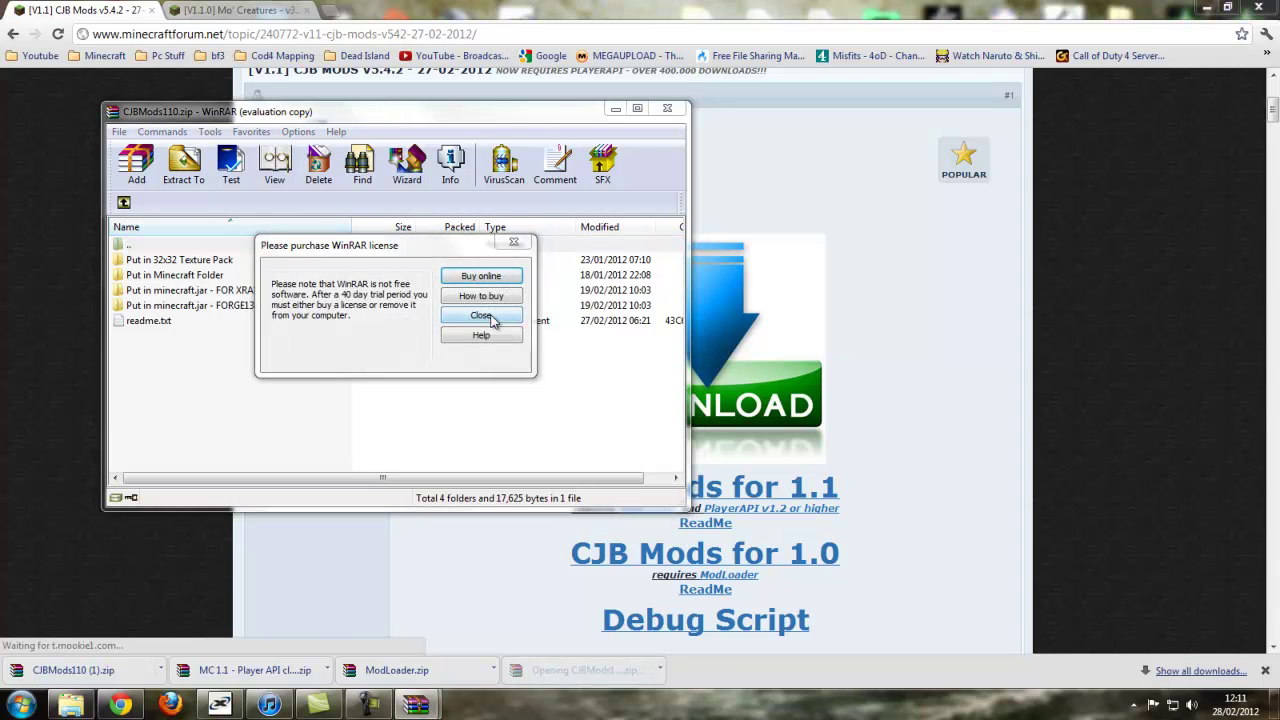
{"action": "left_click", "coordinate": [489, 317]}
{"action": "left_click_drag", "start_coordinate": [424, 119], "coordinate": [333, 141]}
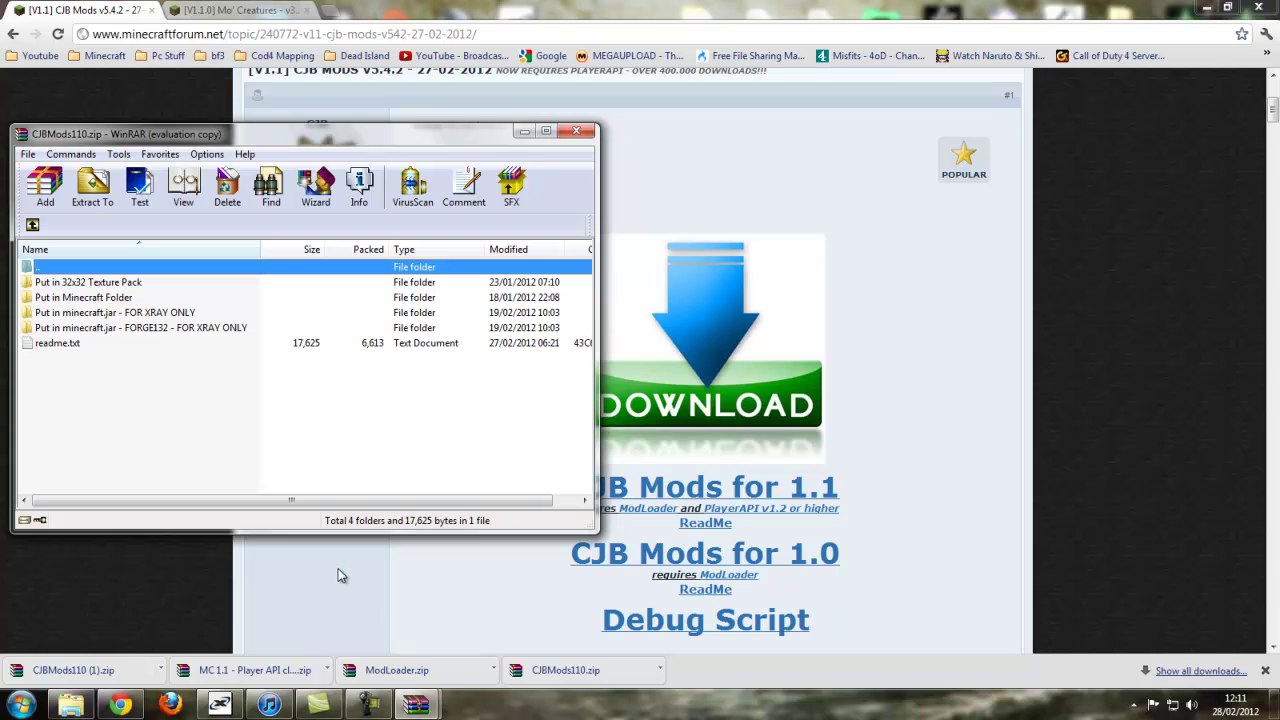
{"action": "mouse_move", "coordinate": [413, 707]}
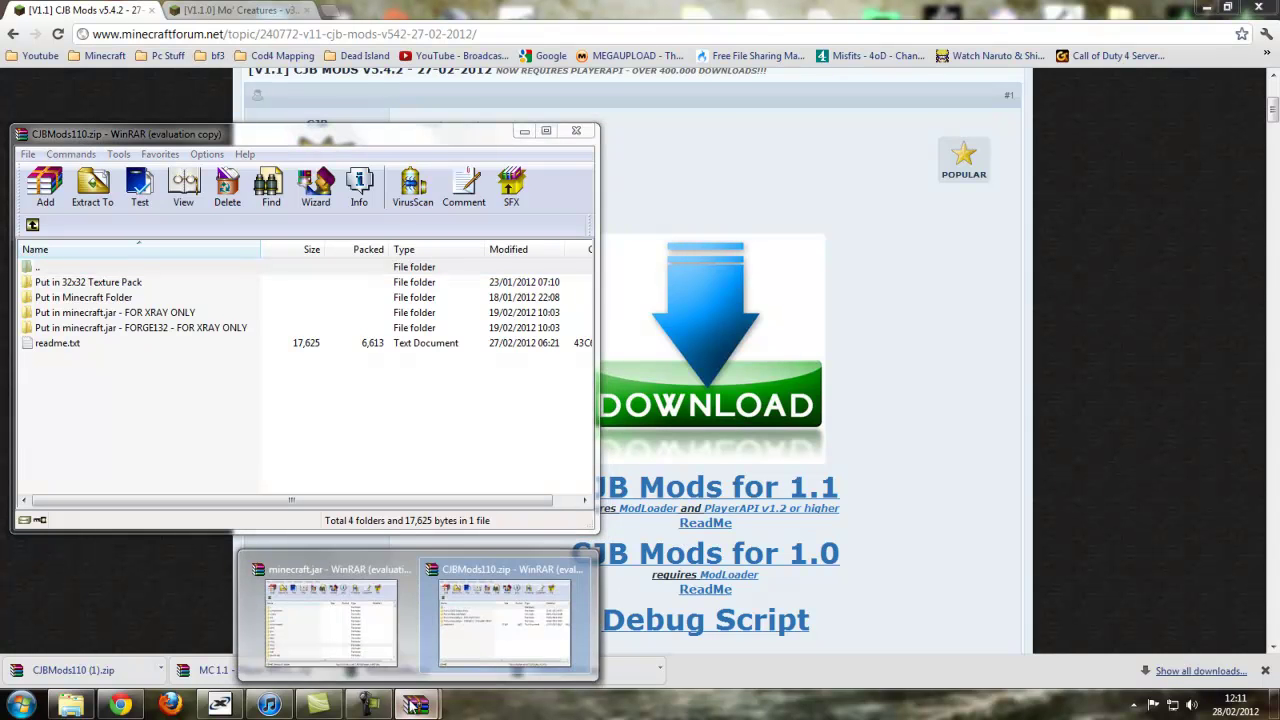
{"action": "left_click", "coordinate": [362, 630]}
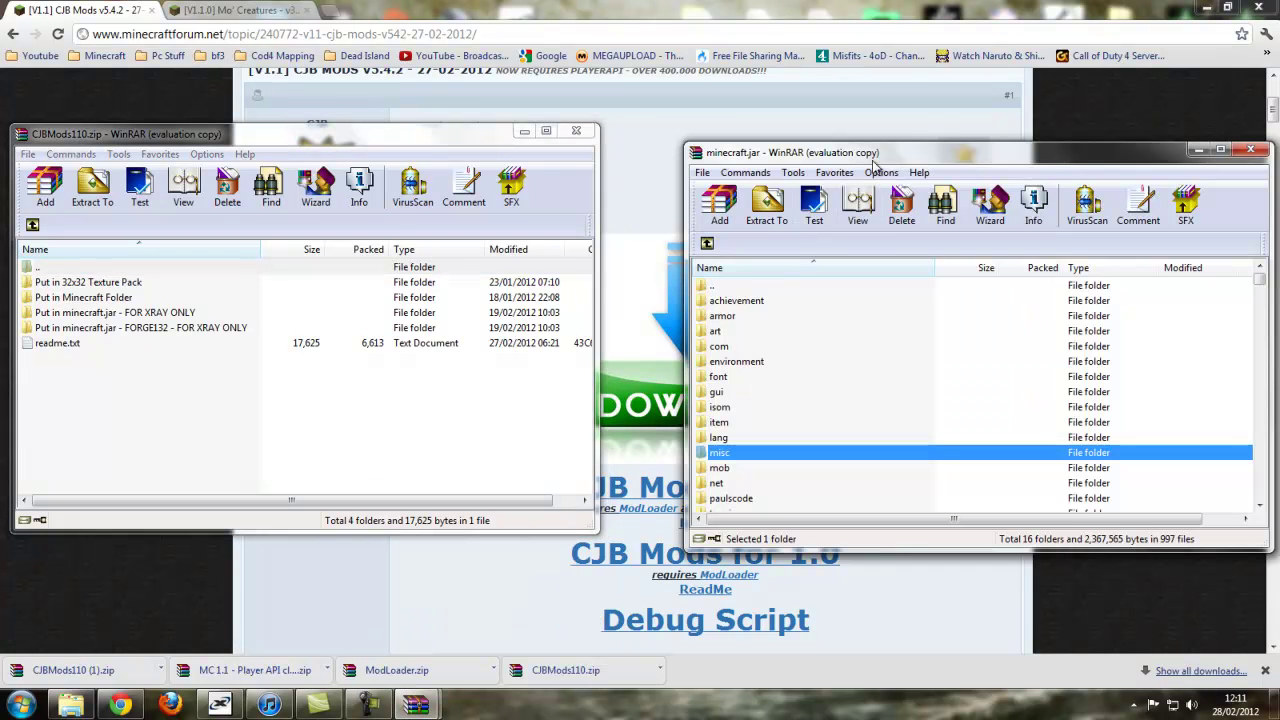
{"action": "left_click_drag", "start_coordinate": [878, 152], "coordinate": [822, 136]}
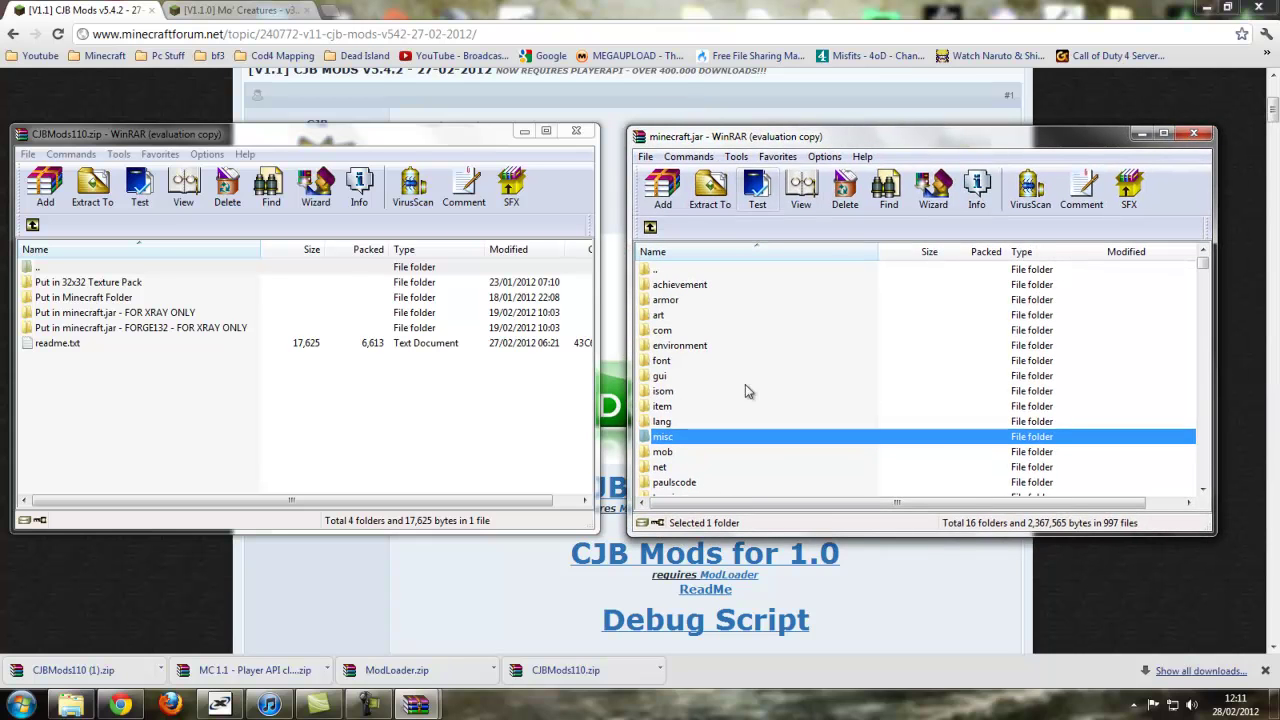
- Add oe.class and uc.class from the "Put in minecraft.jar - FOR XRAY ONLY" folder to minecraft.jar, and return to the zip's top level
{"action": "left_click", "coordinate": [86, 313]}
{"action": "double_click", "coordinate": [124, 318]}
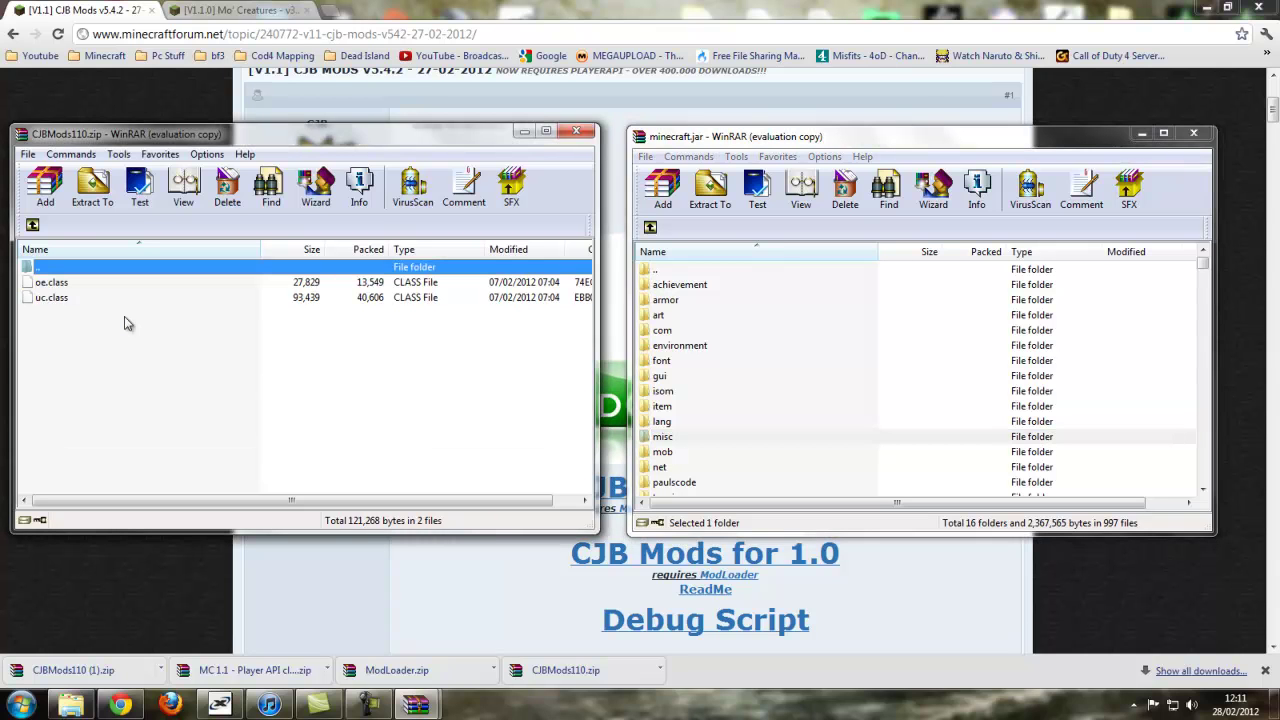
{"action": "left_click", "coordinate": [32, 225]}
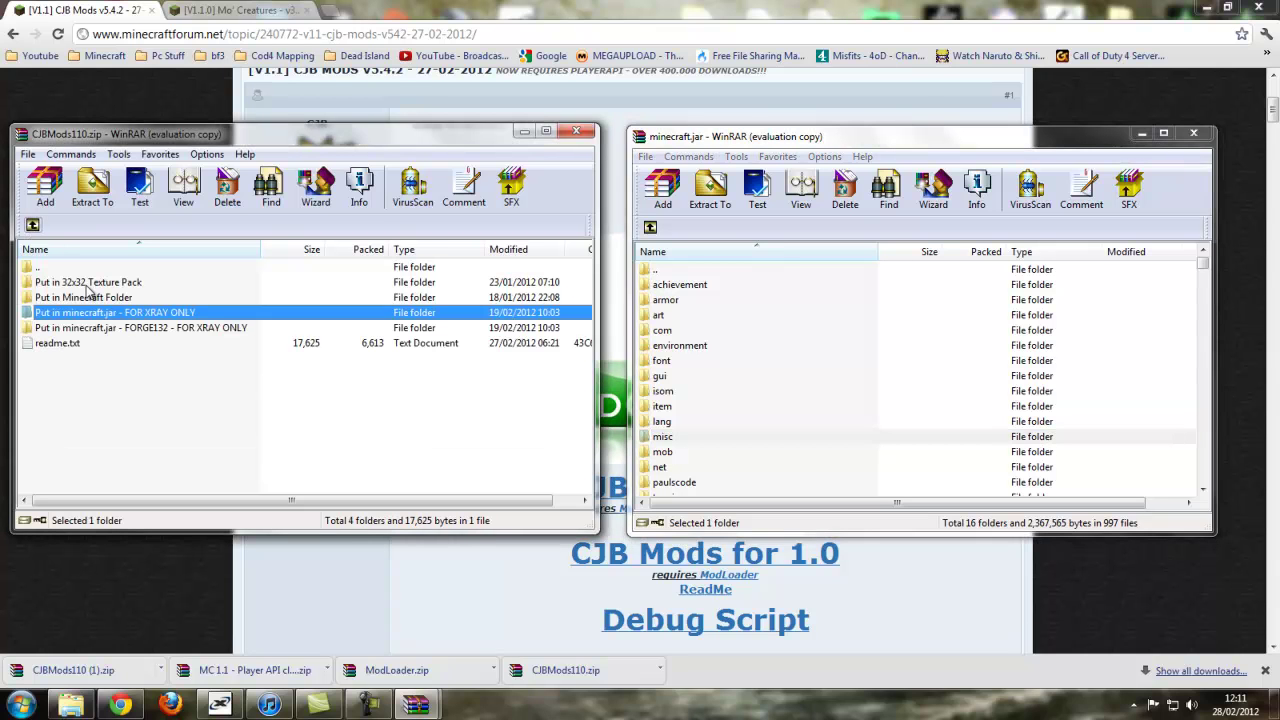
{"action": "double_click", "coordinate": [134, 319]}
{"action": "left_click_drag", "start_coordinate": [140, 332], "coordinate": [62, 288]}
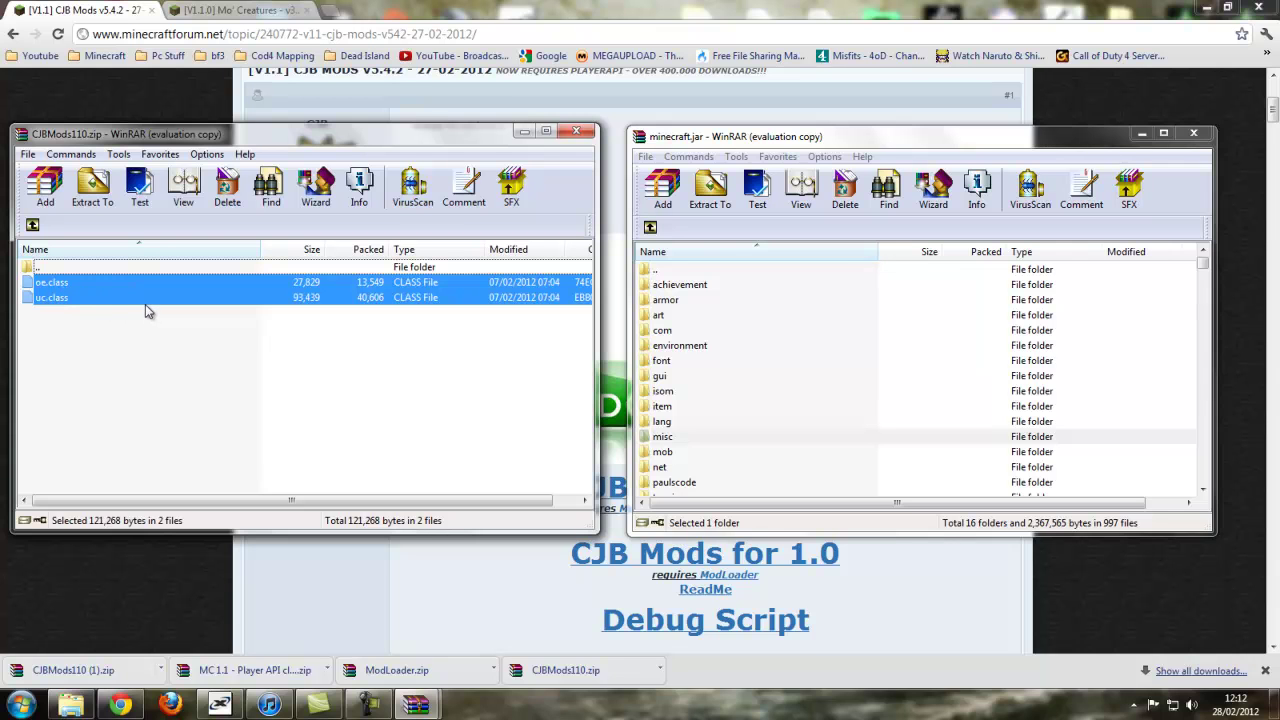
{"action": "left_click_drag", "start_coordinate": [92, 288], "coordinate": [826, 397]}
{"action": "left_click", "coordinate": [920, 472]}
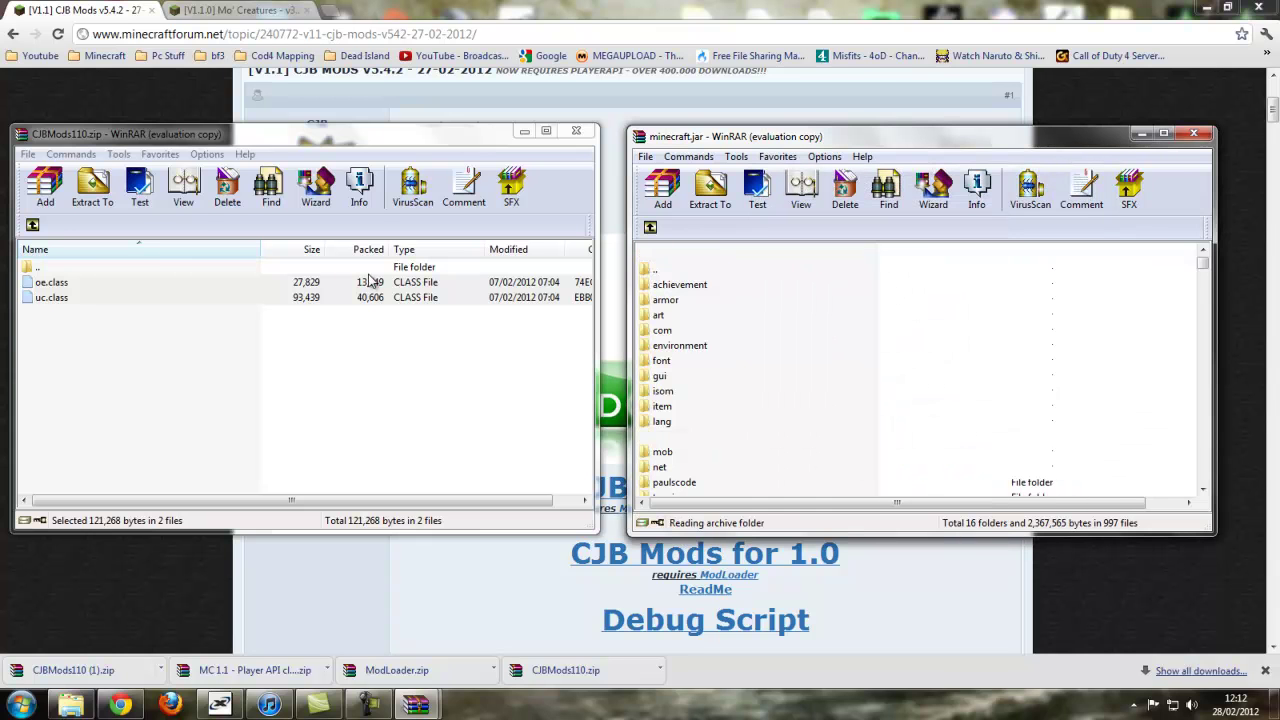
{"action": "left_click", "coordinate": [32, 224]}
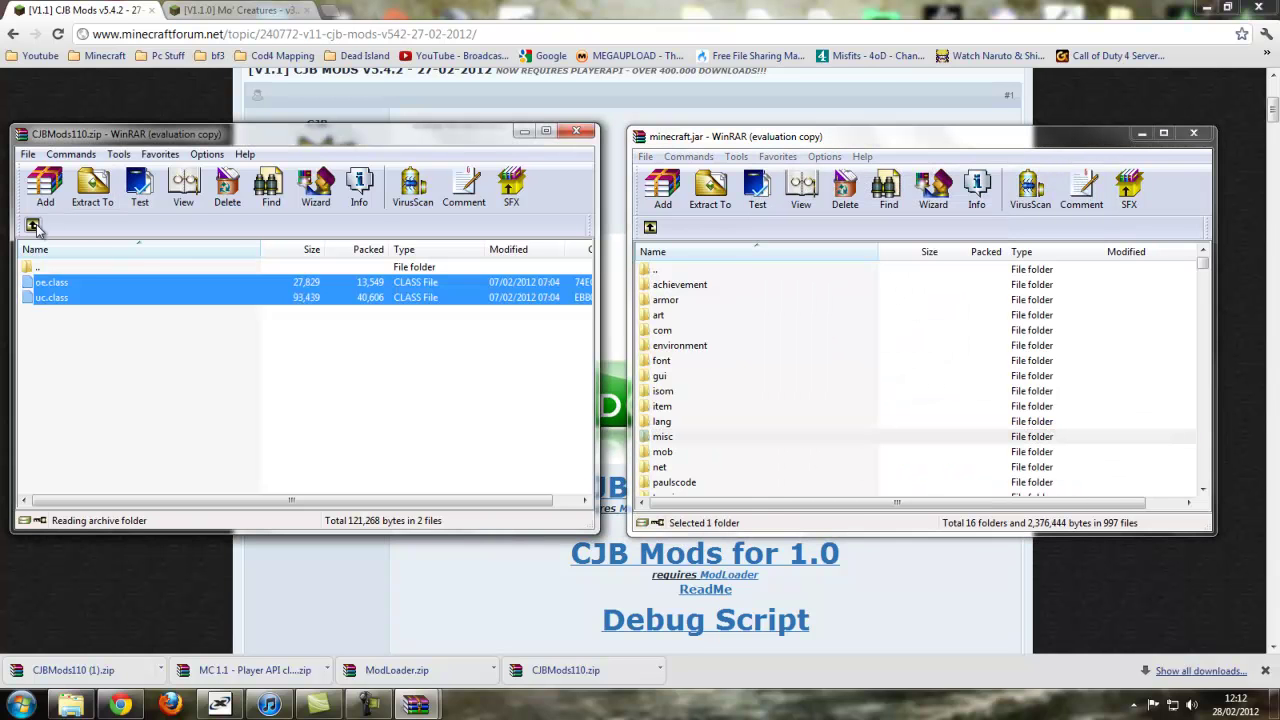
- Minimise minecraft.jar and show the .minecraft folder in Windows Explorer beside CJBMods110.zip
{"action": "left_click", "coordinate": [1141, 132]}
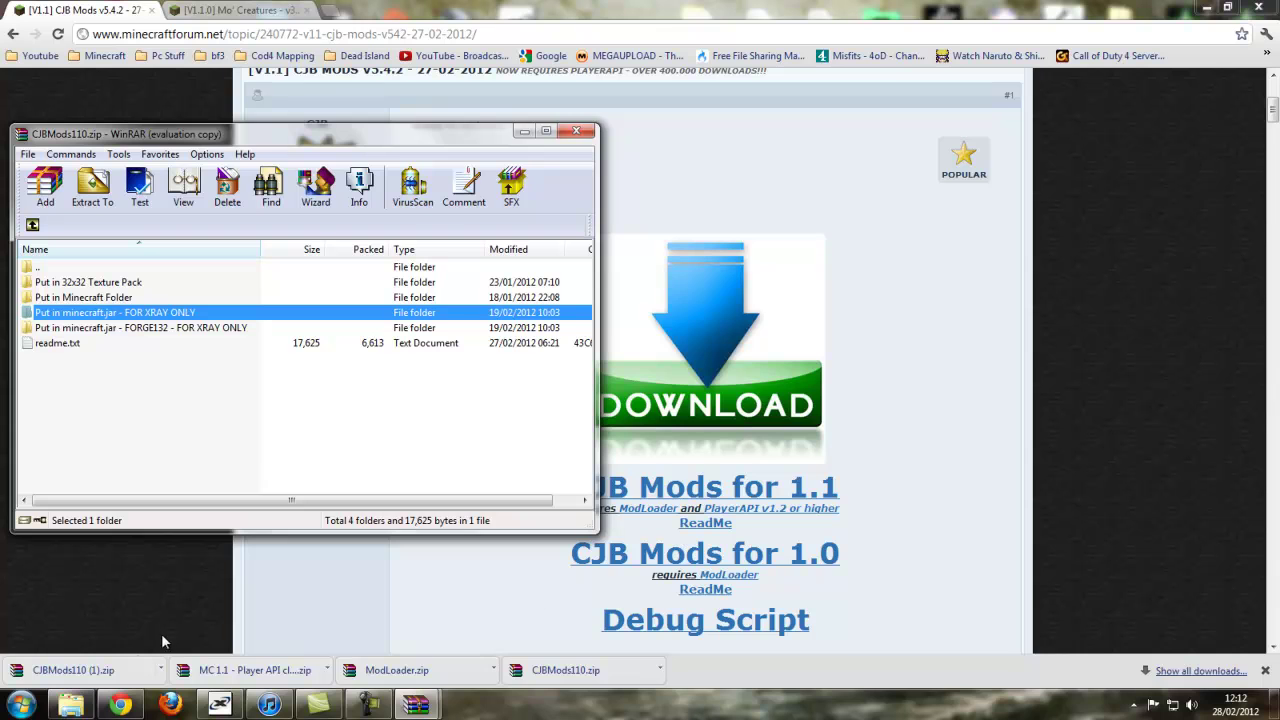
{"action": "left_click", "coordinate": [70, 705]}
{"action": "left_click", "coordinate": [180, 620]}
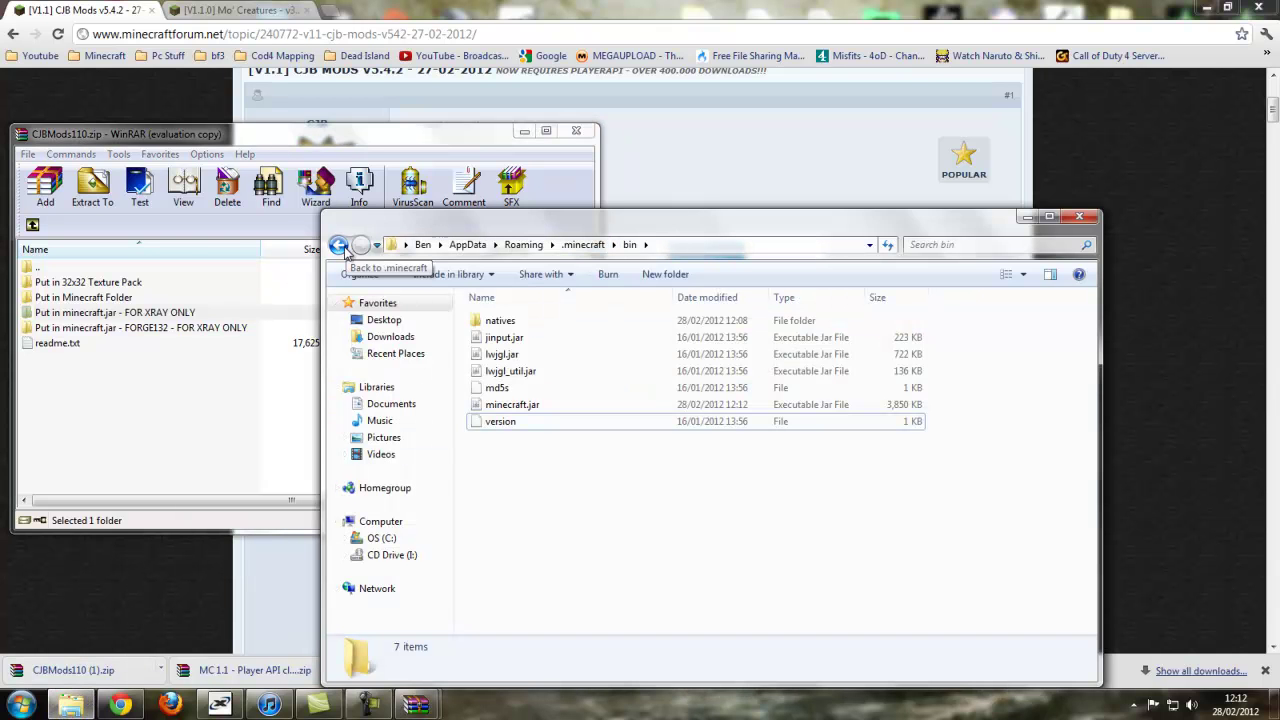
{"action": "left_click", "coordinate": [339, 245]}
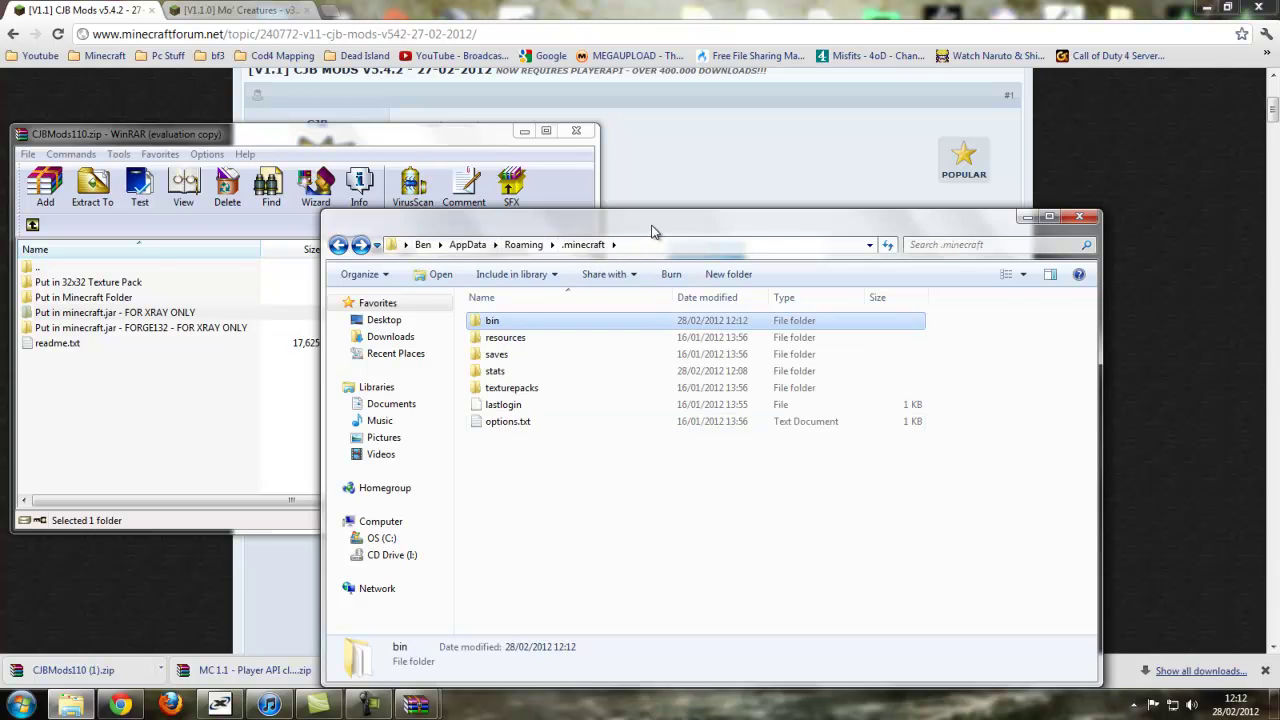
{"action": "left_click_drag", "start_coordinate": [655, 224], "coordinate": [903, 154]}
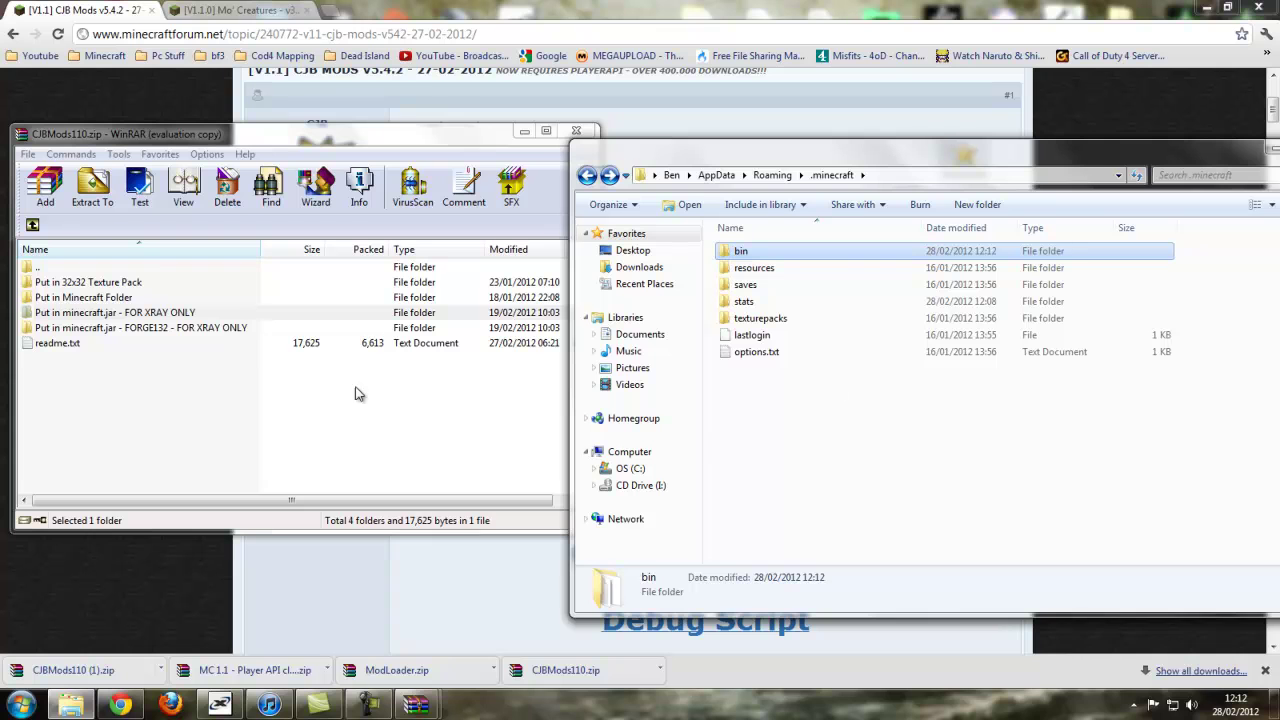
- Copy the mods and resources folders from "Put in Minecraft Folder" into .minecraft, merging existing folders, and close CJBMods110.zip
{"action": "double_click", "coordinate": [172, 298]}
{"action": "left_click_drag", "start_coordinate": [158, 385], "coordinate": [63, 290]}
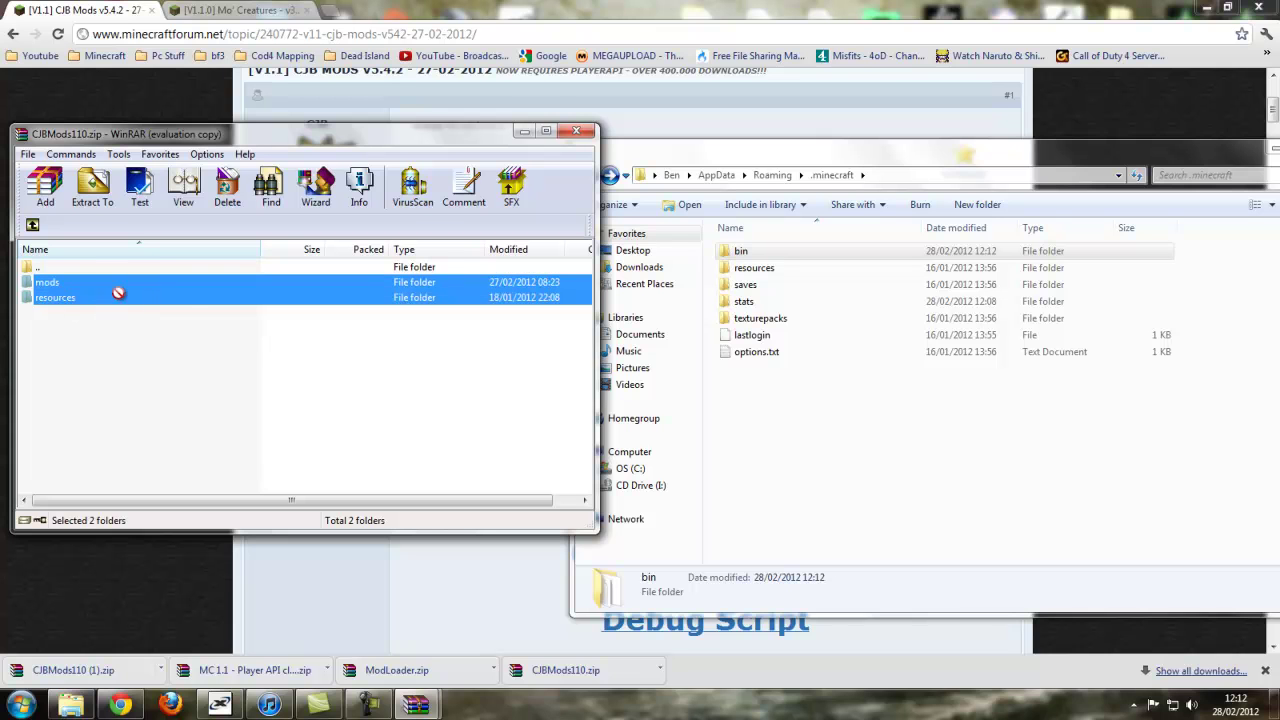
{"action": "left_click_drag", "start_coordinate": [254, 343], "coordinate": [966, 463]}
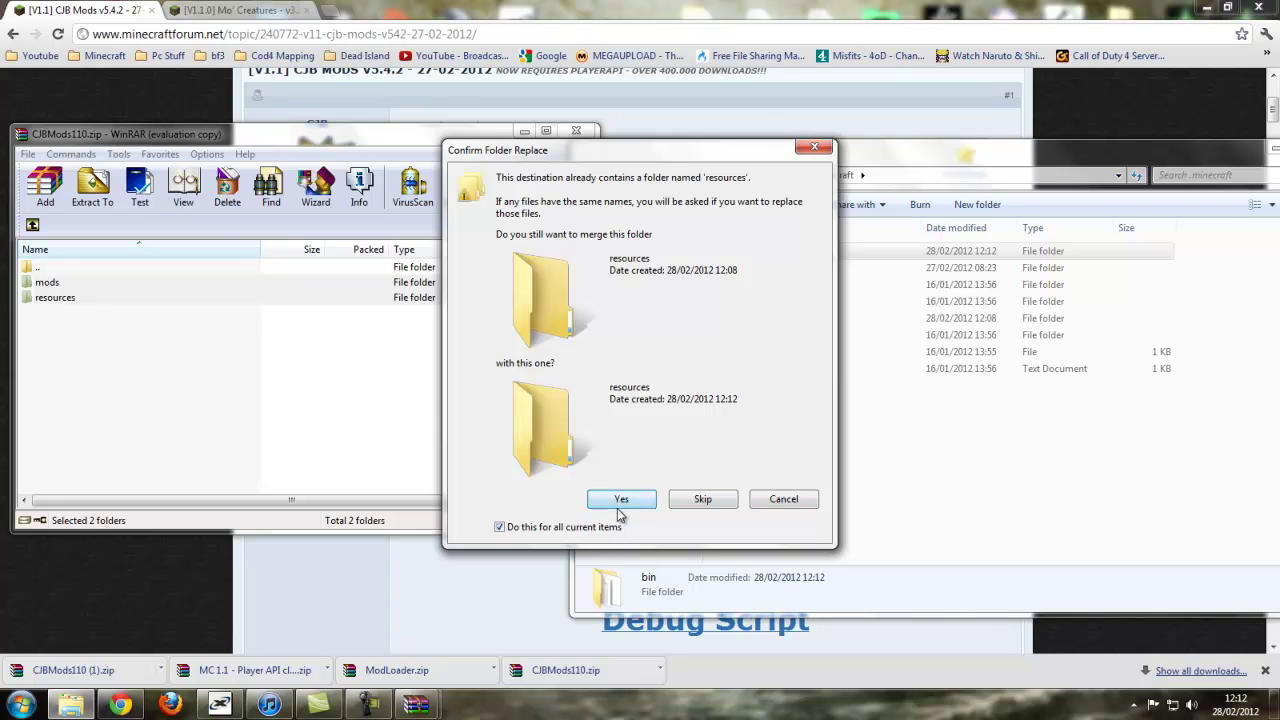
{"action": "left_click", "coordinate": [622, 501]}
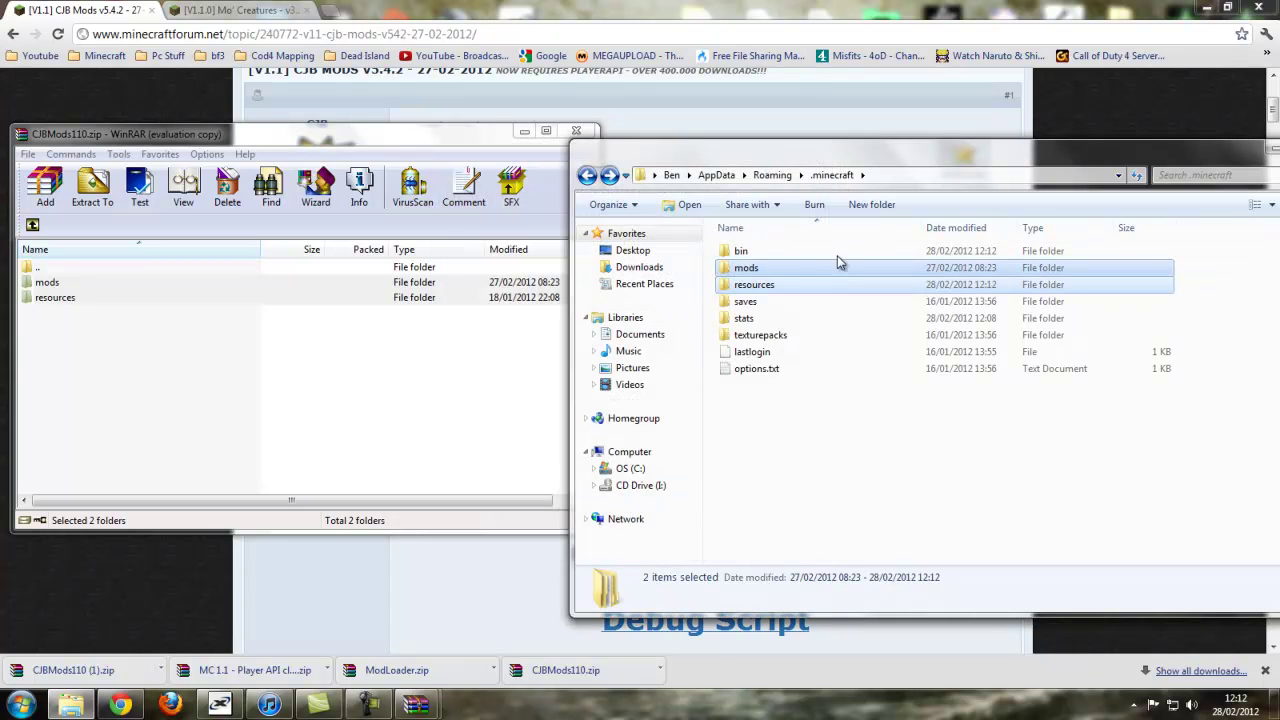
{"action": "left_click", "coordinate": [1000, 510]}
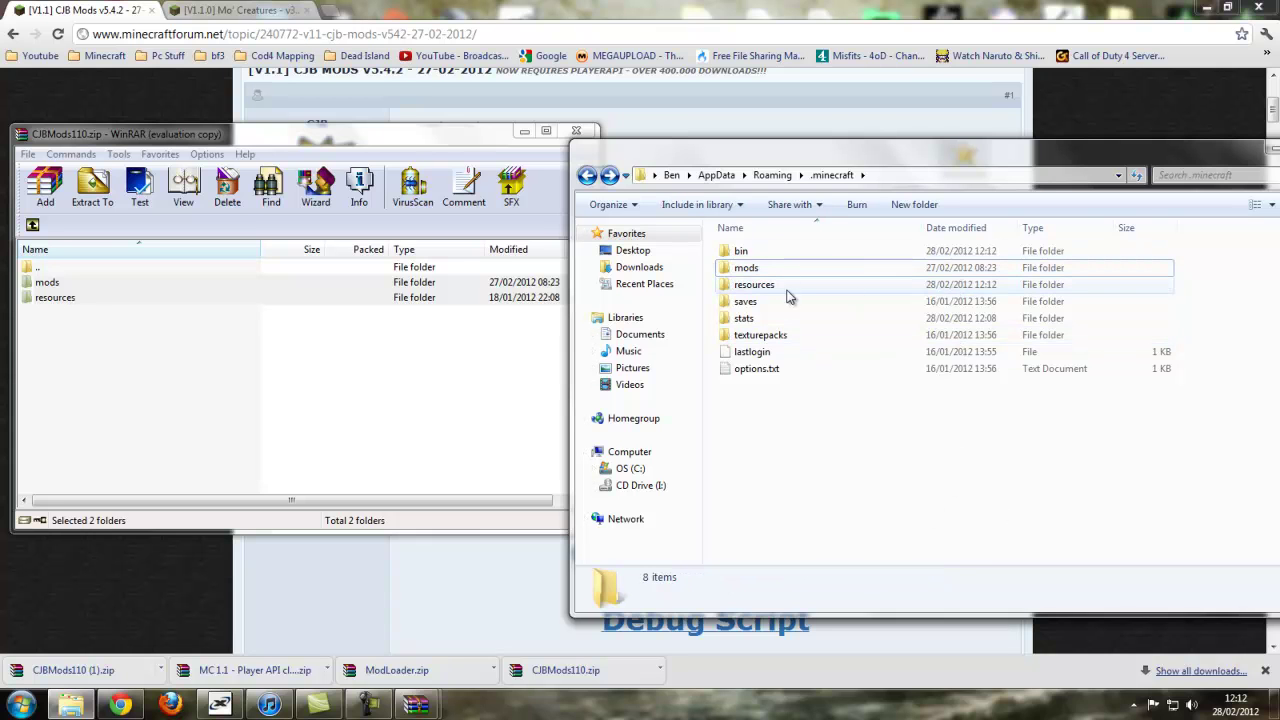
{"action": "left_click", "coordinate": [405, 137]}
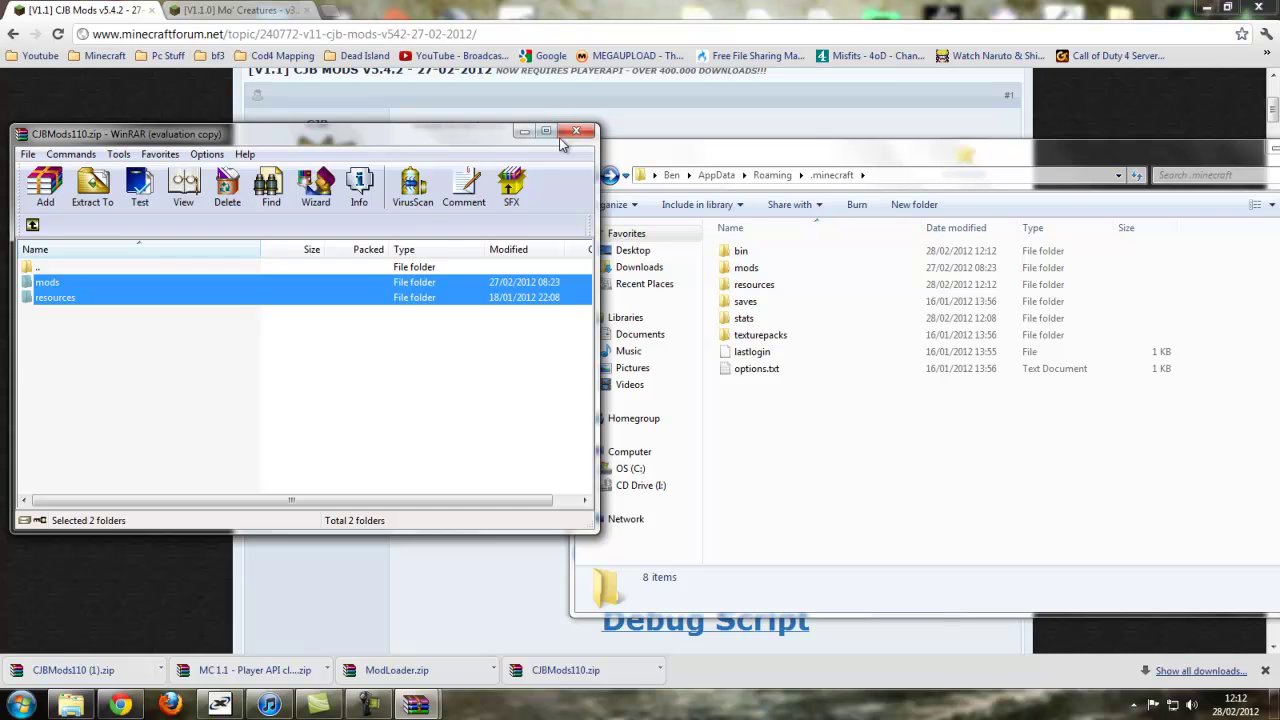
{"action": "left_click", "coordinate": [563, 139]}
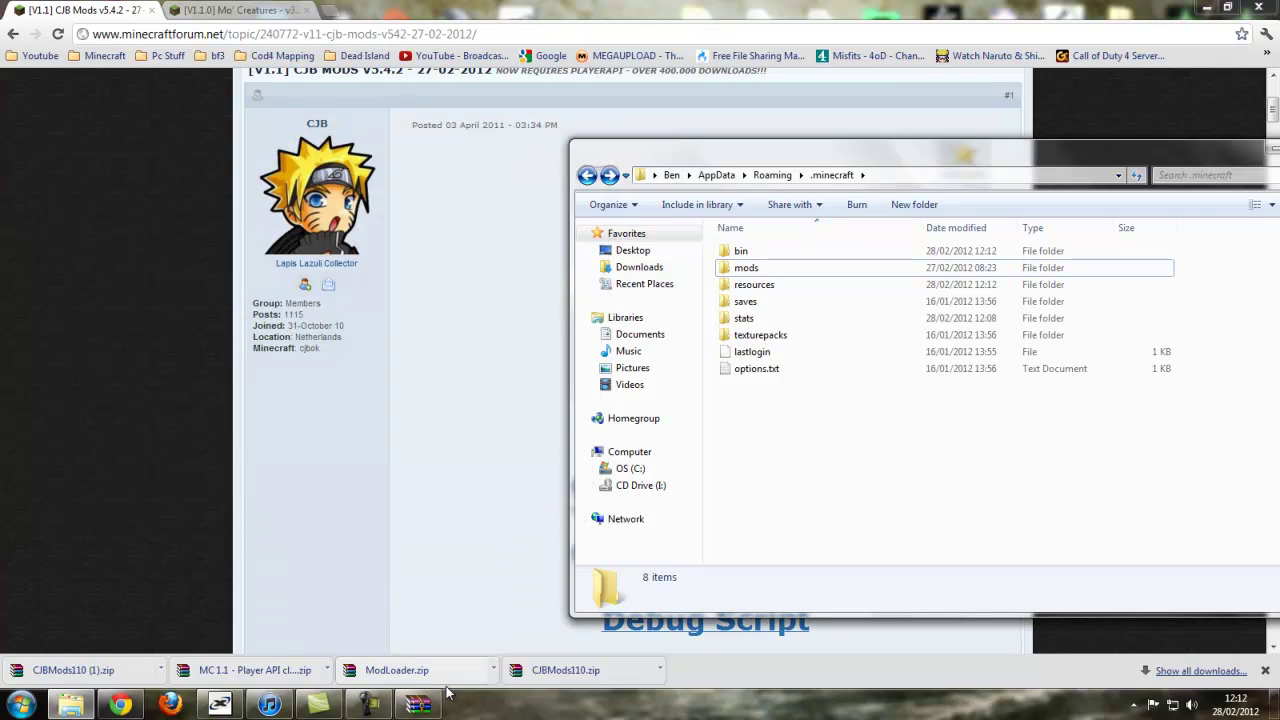
- Close the CJB Mods page and download AudioMod.zip from the direct link on the Mo'Creatures forum page
{"action": "left_click", "coordinate": [1265, 671]}
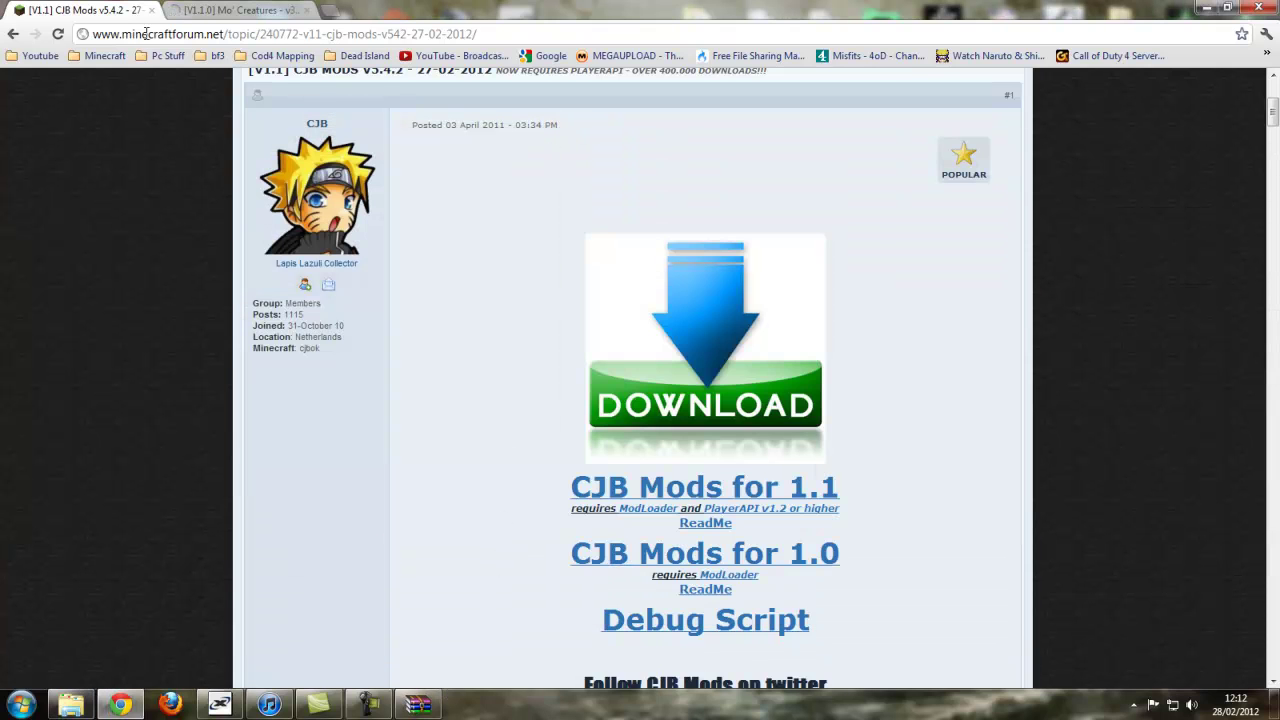
{"action": "left_click", "coordinate": [151, 11]}
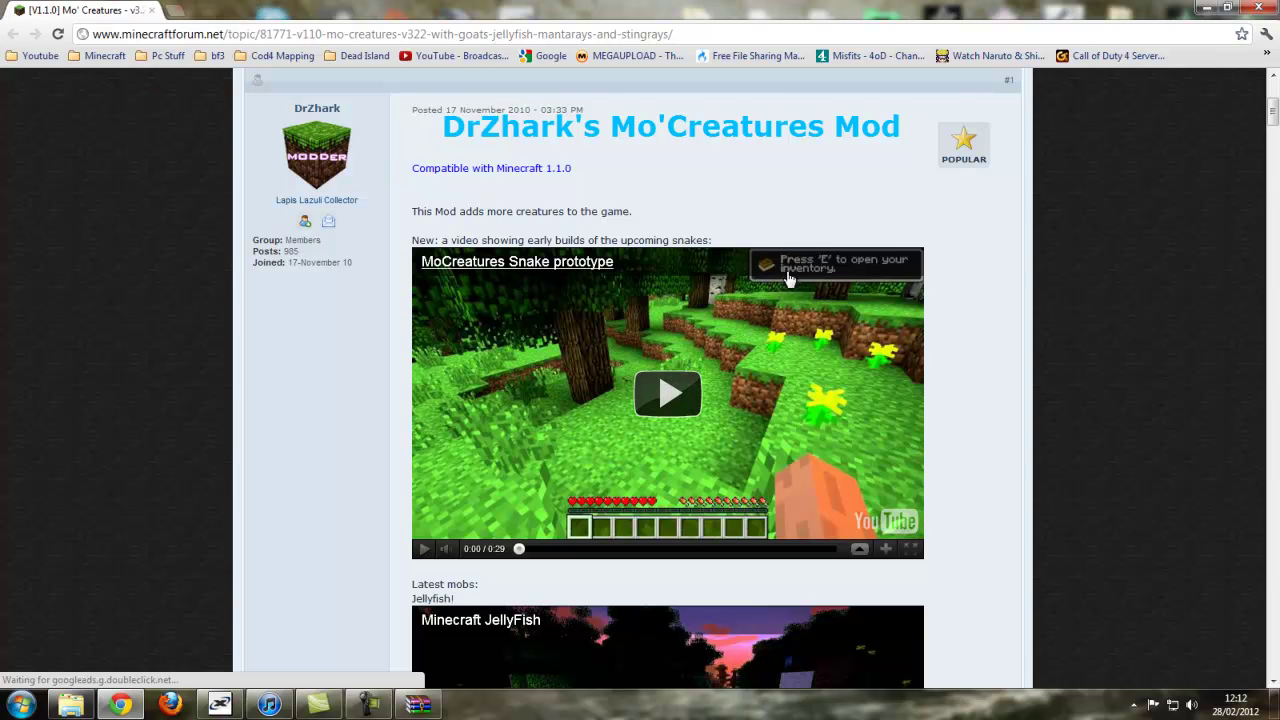
{"action": "left_click_drag", "start_coordinate": [1272, 112], "coordinate": [1272, 193]}
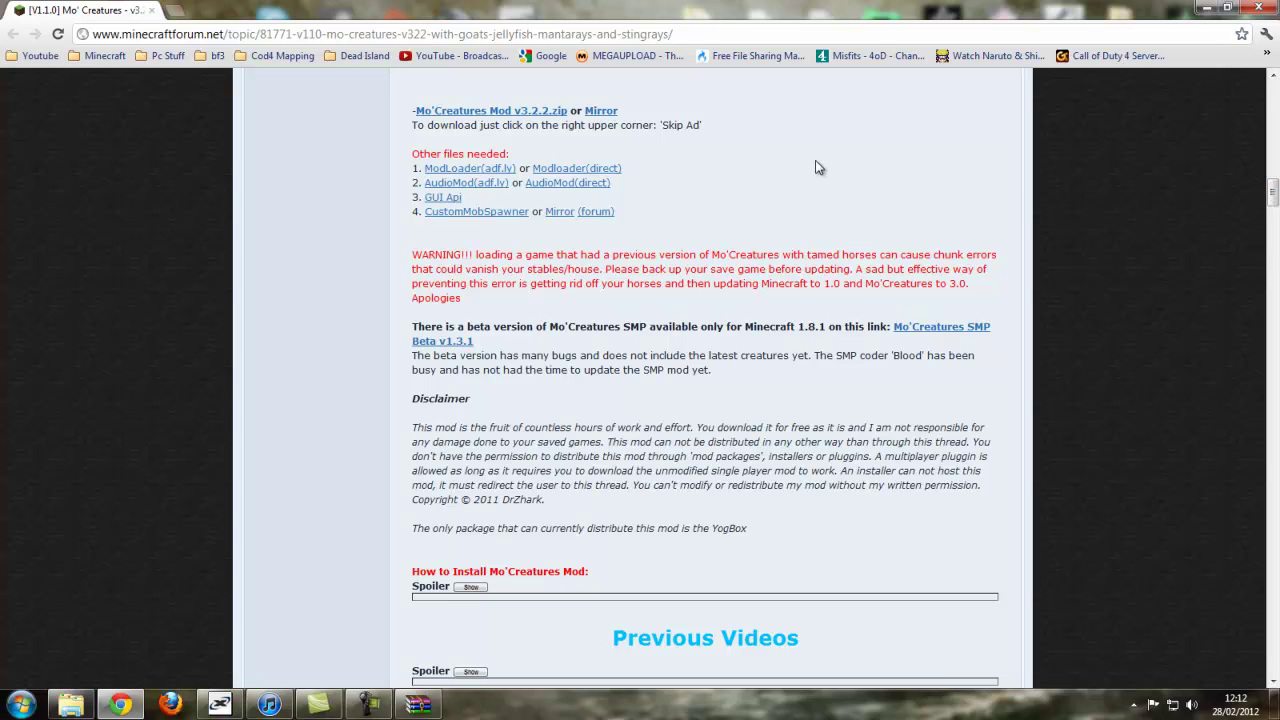
{"action": "right_click", "coordinate": [557, 176]}
{"action": "left_click", "coordinate": [575, 194]}
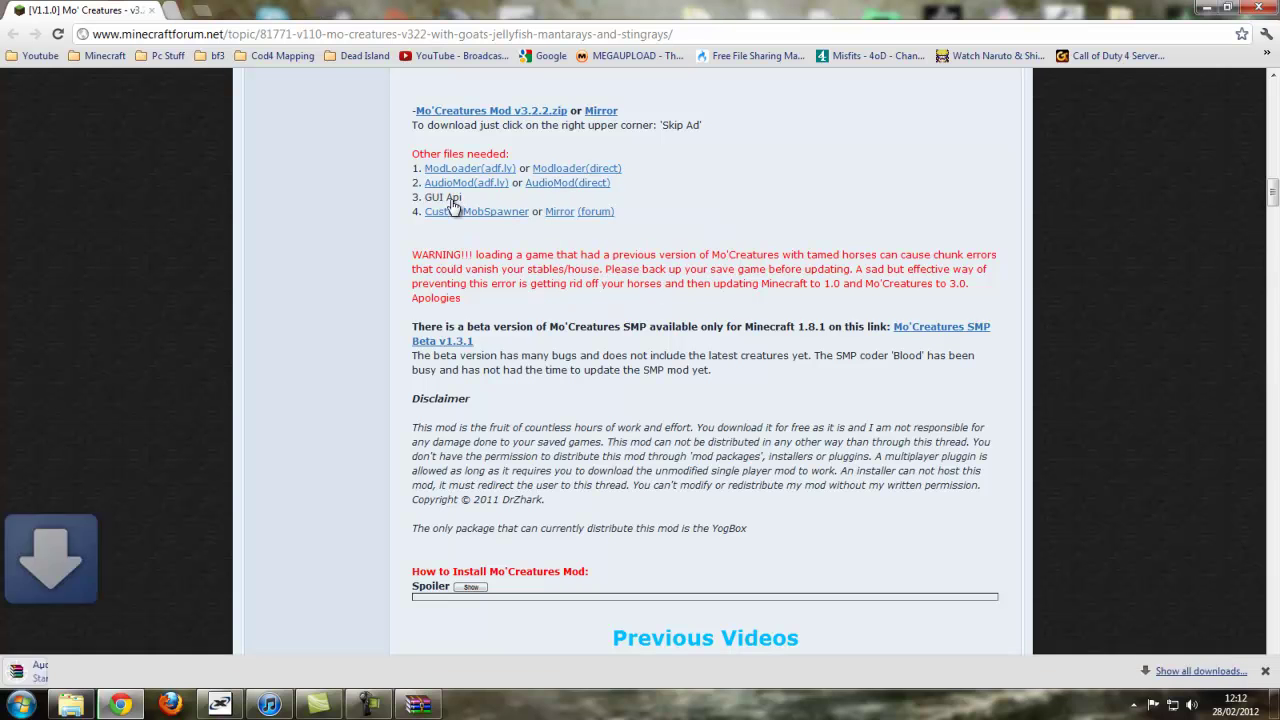
- Download GuiAPI 0.13.1 for Minecraft 1.1 through the GUI Api link and close its AdCraft page
{"action": "right_click", "coordinate": [452, 201]}
{"action": "left_click", "coordinate": [518, 214]}
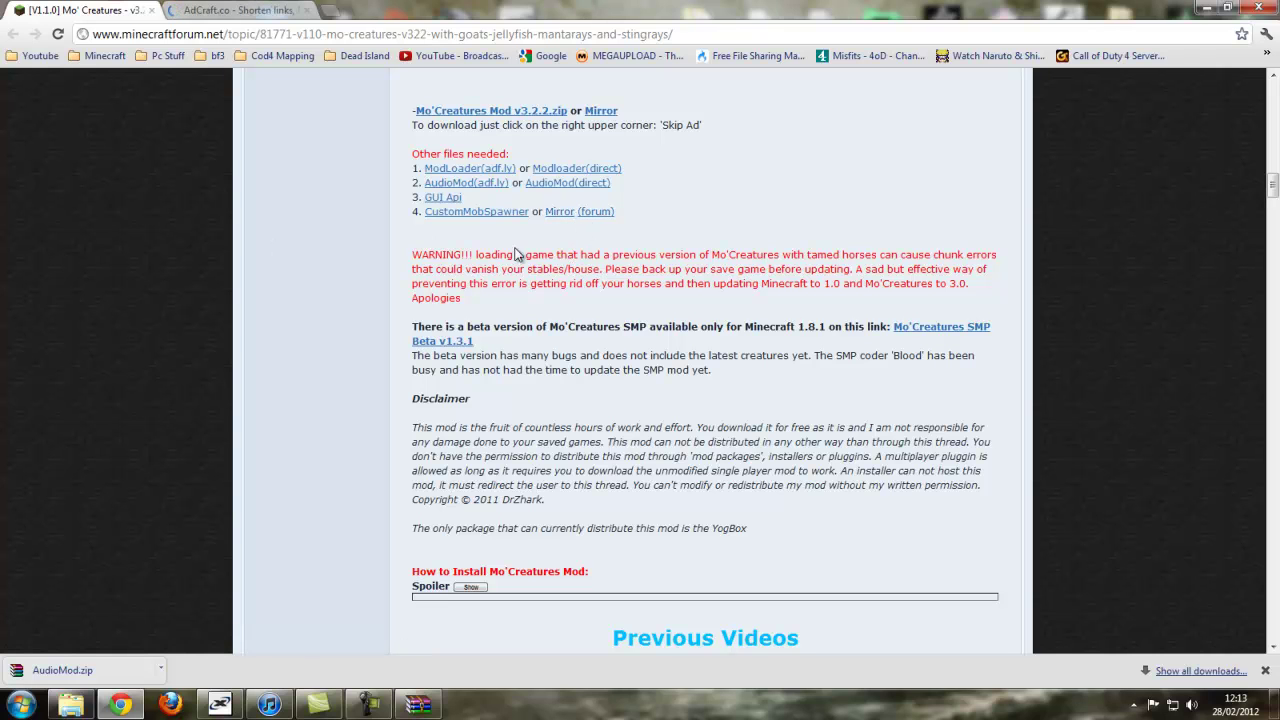
{"action": "left_click", "coordinate": [237, 10]}
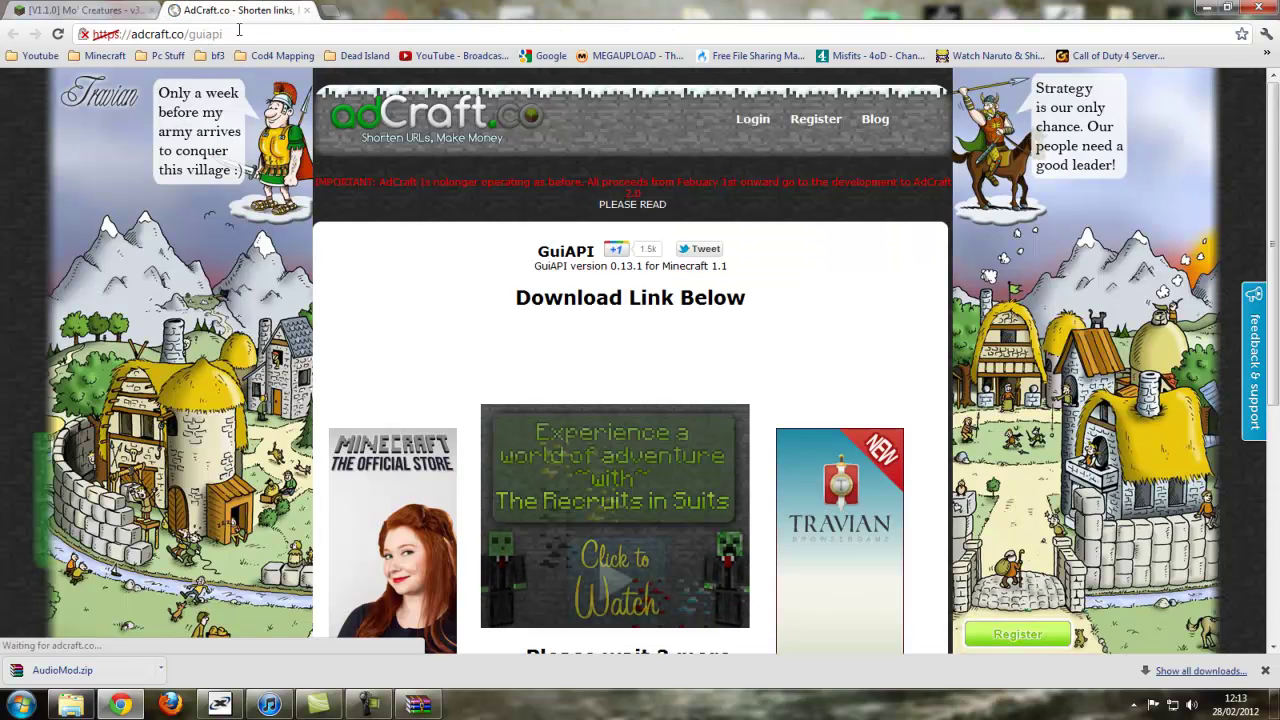
{"action": "scroll", "coordinate": [600, 317], "scroll_direction": "down", "scroll_amount": 4}
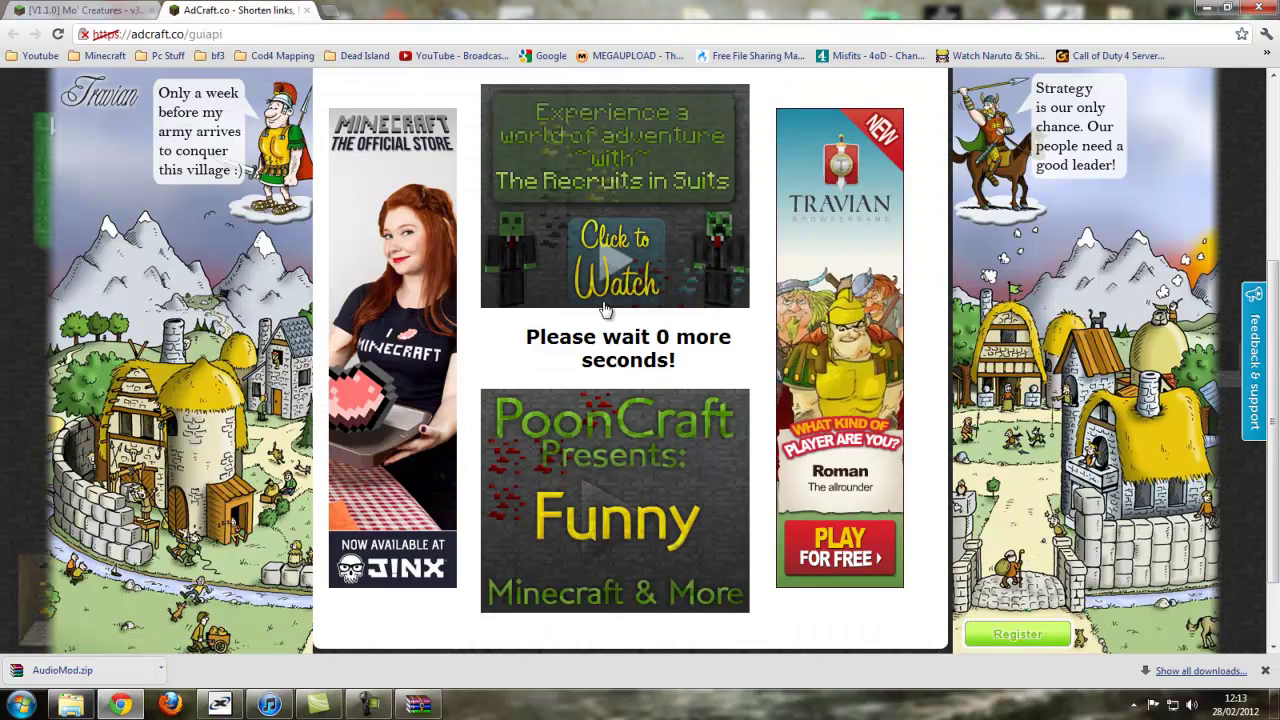
{"action": "left_click", "coordinate": [623, 251]}
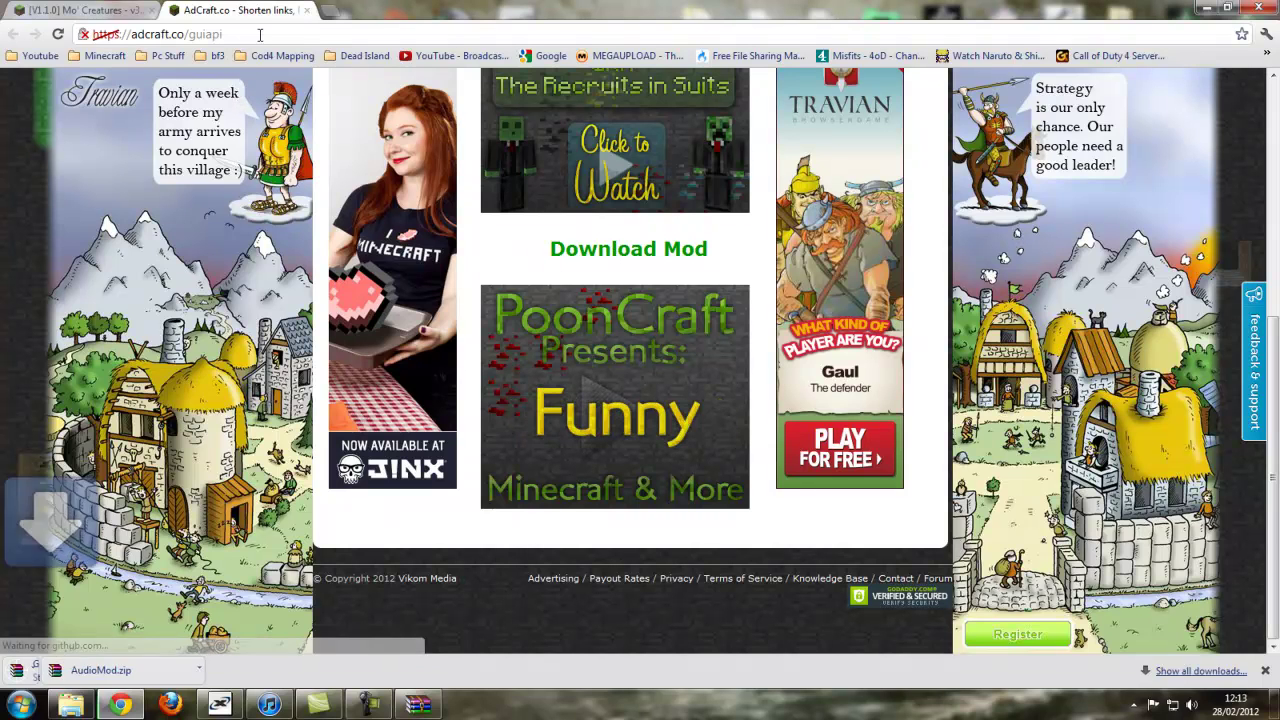
{"action": "left_click", "coordinate": [305, 10]}
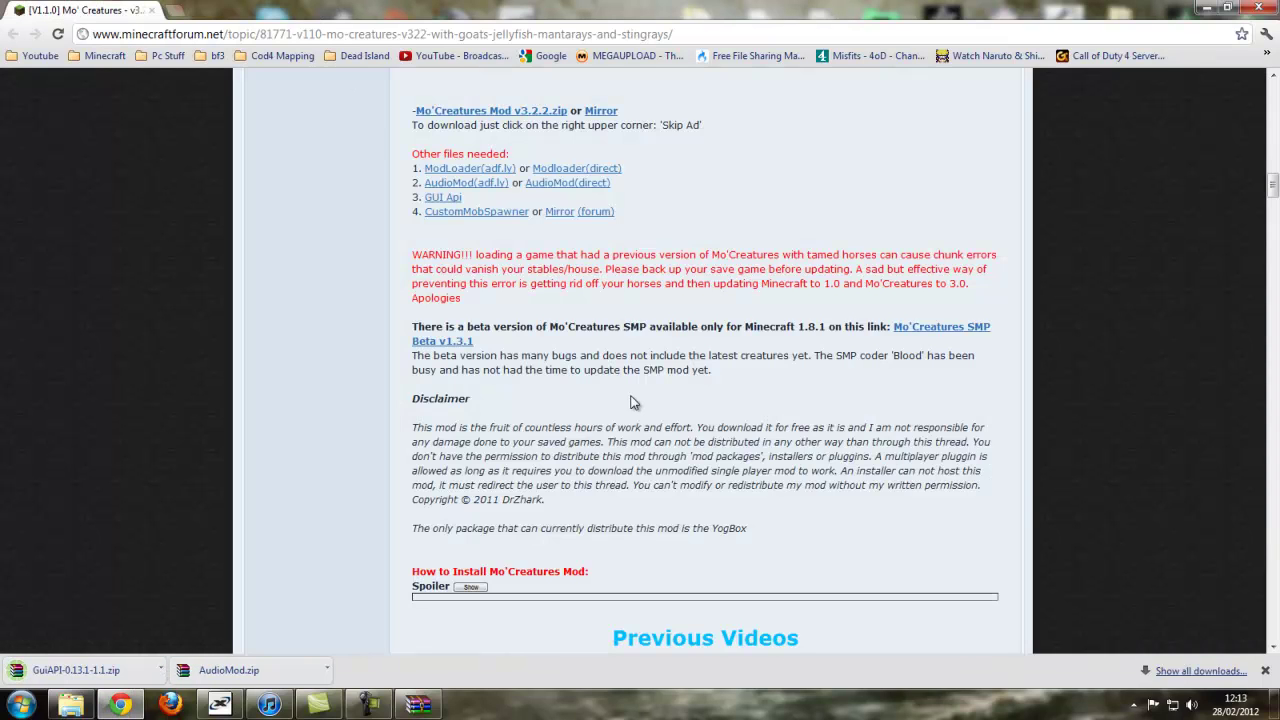
- Try to download CustomMobSpawner and Mo'Creatures Mod v3.2.2 through their main adf.ly links
{"action": "right_click", "coordinate": [495, 212]}
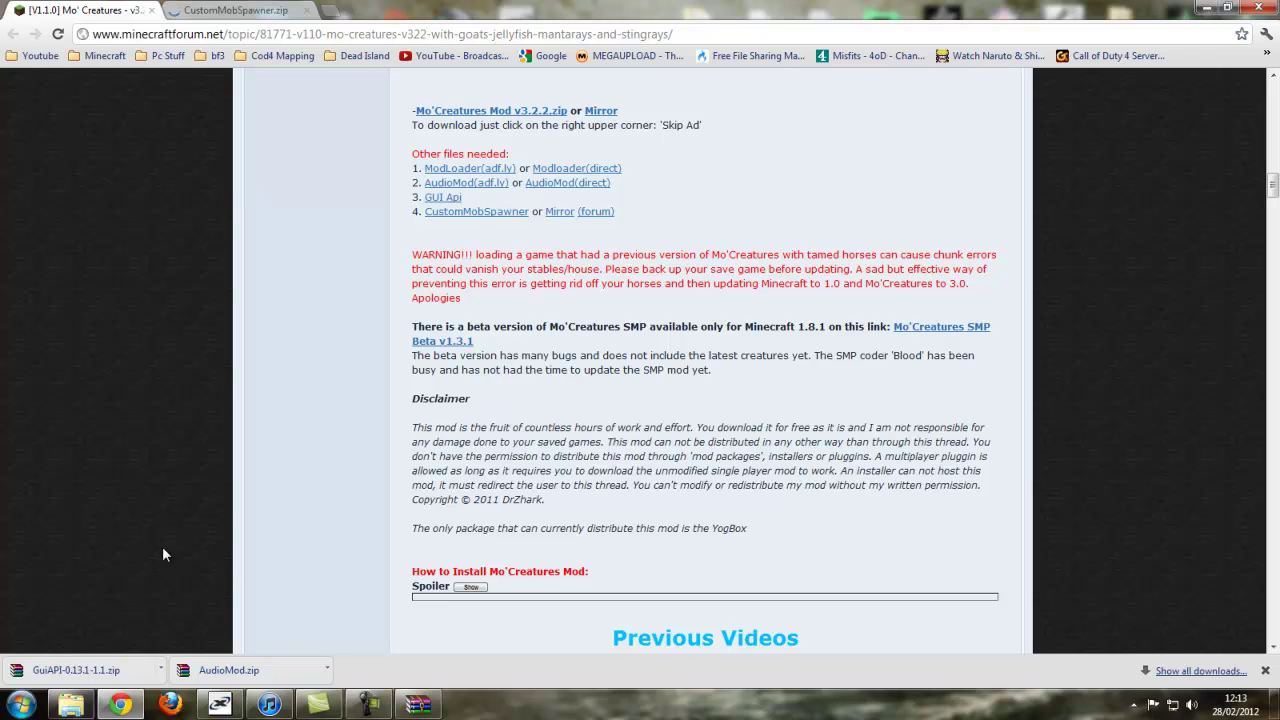
{"action": "left_click", "coordinate": [538, 112]}
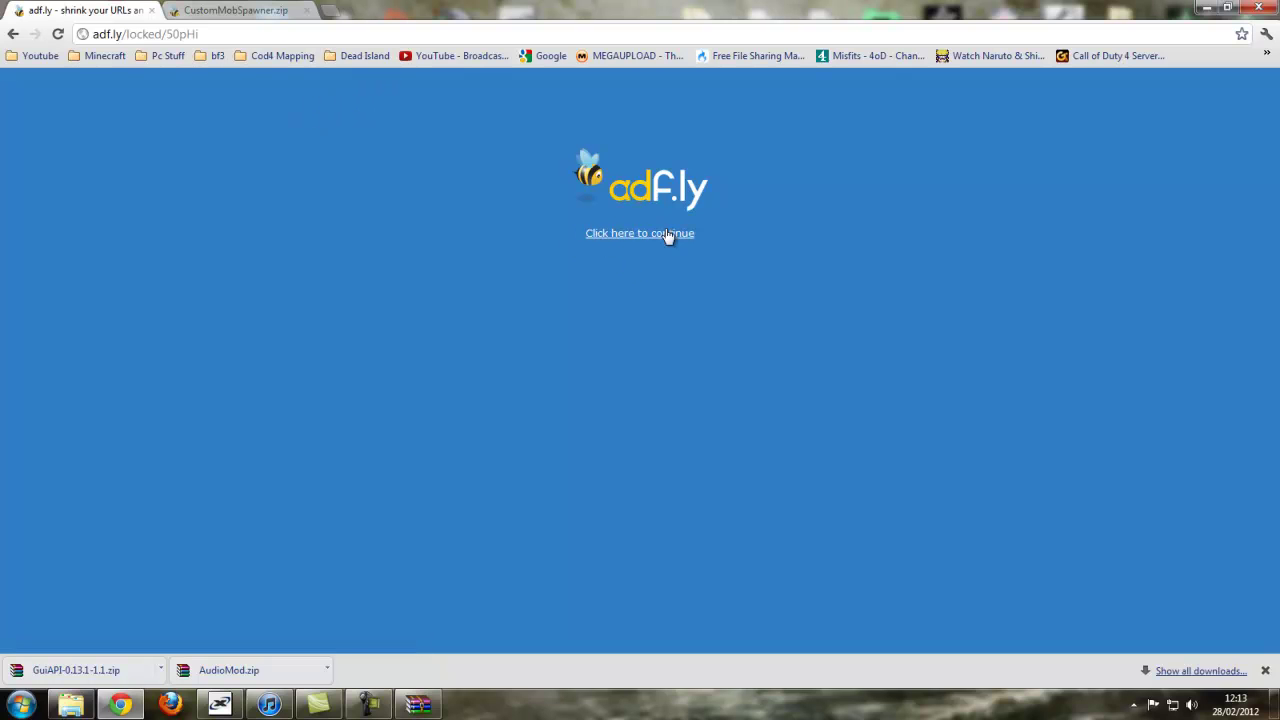
{"action": "left_click", "coordinate": [668, 234]}
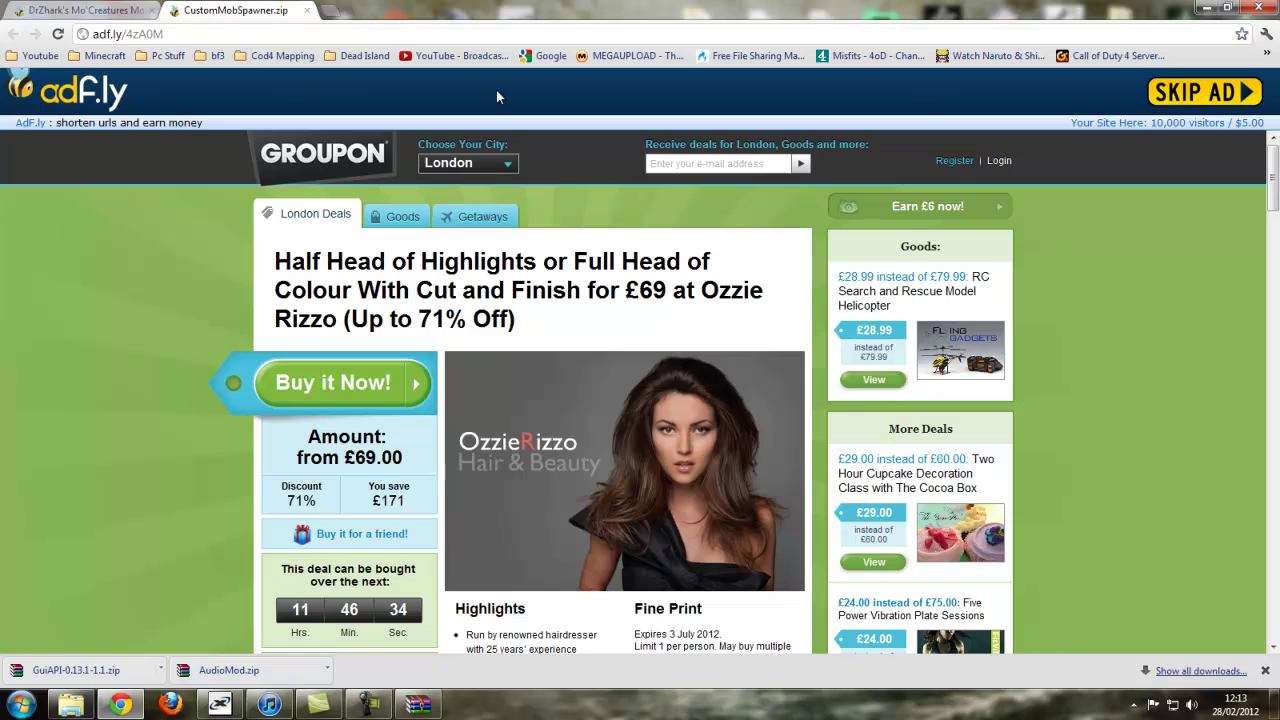
{"action": "key", "text": "ctrl+1"}
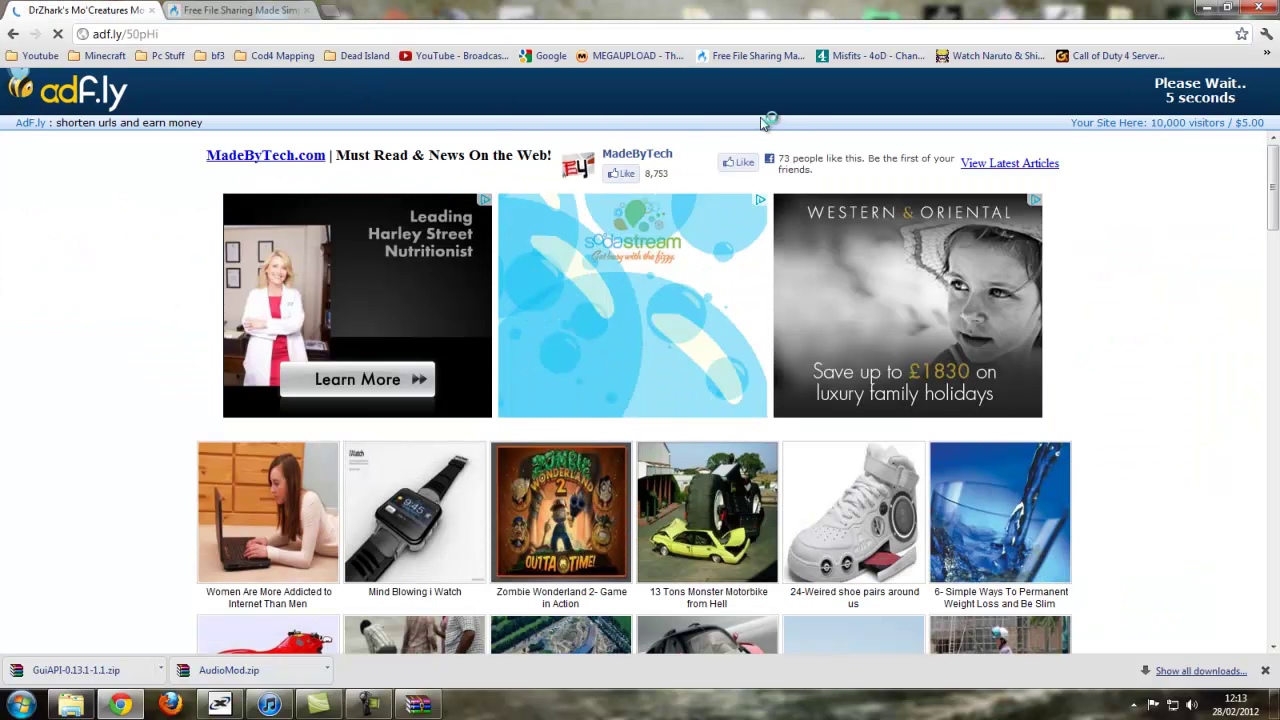
{"action": "key", "text": "ctrl+2"}
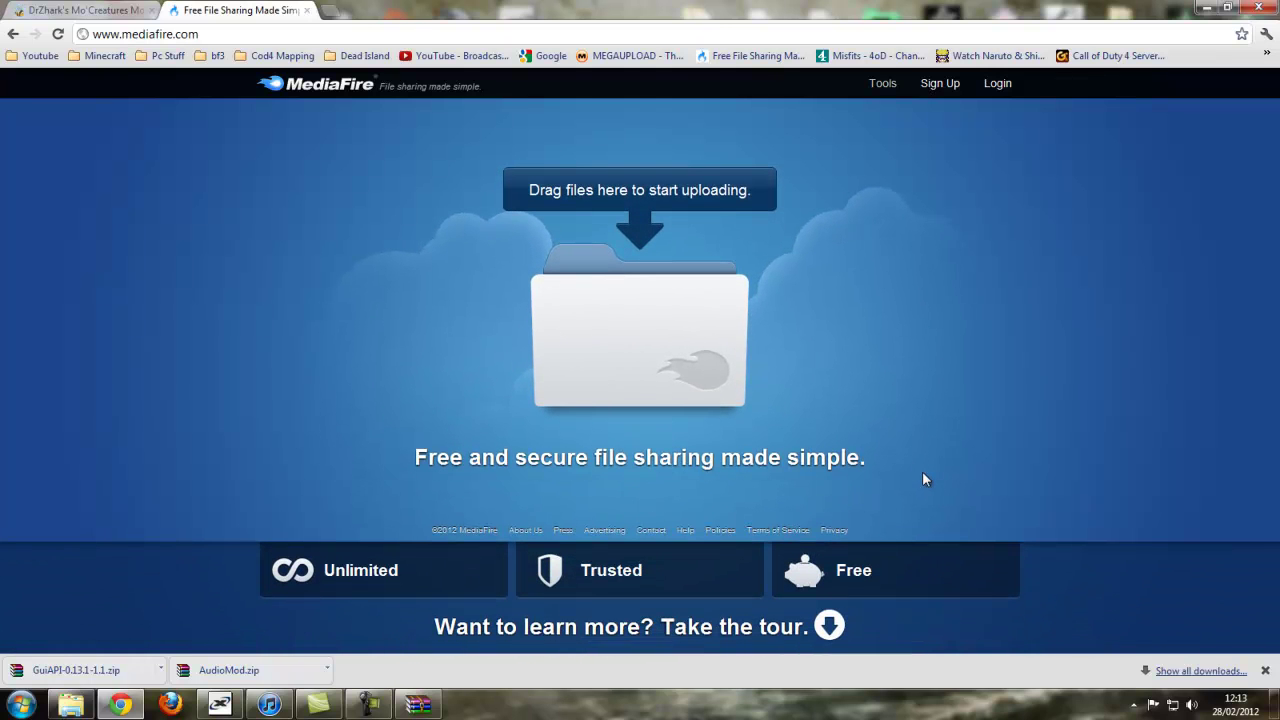
{"action": "left_click", "coordinate": [307, 10]}
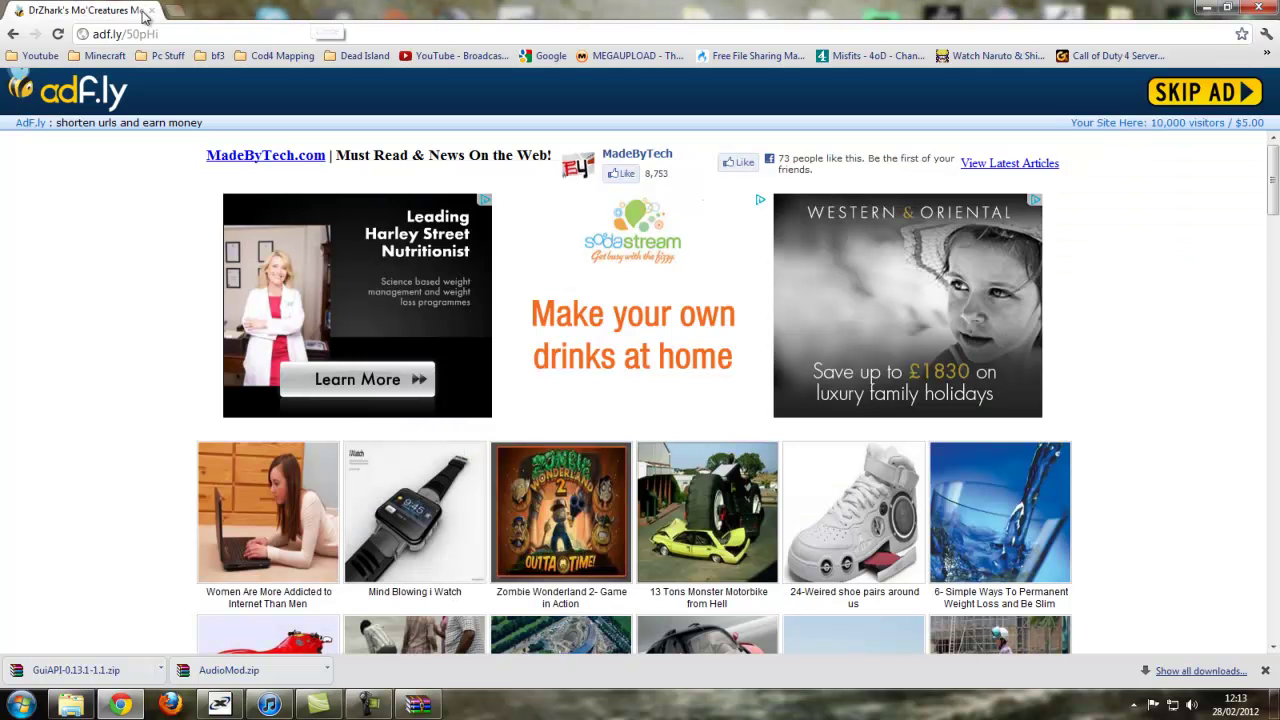
{"action": "left_click", "coordinate": [1213, 92]}
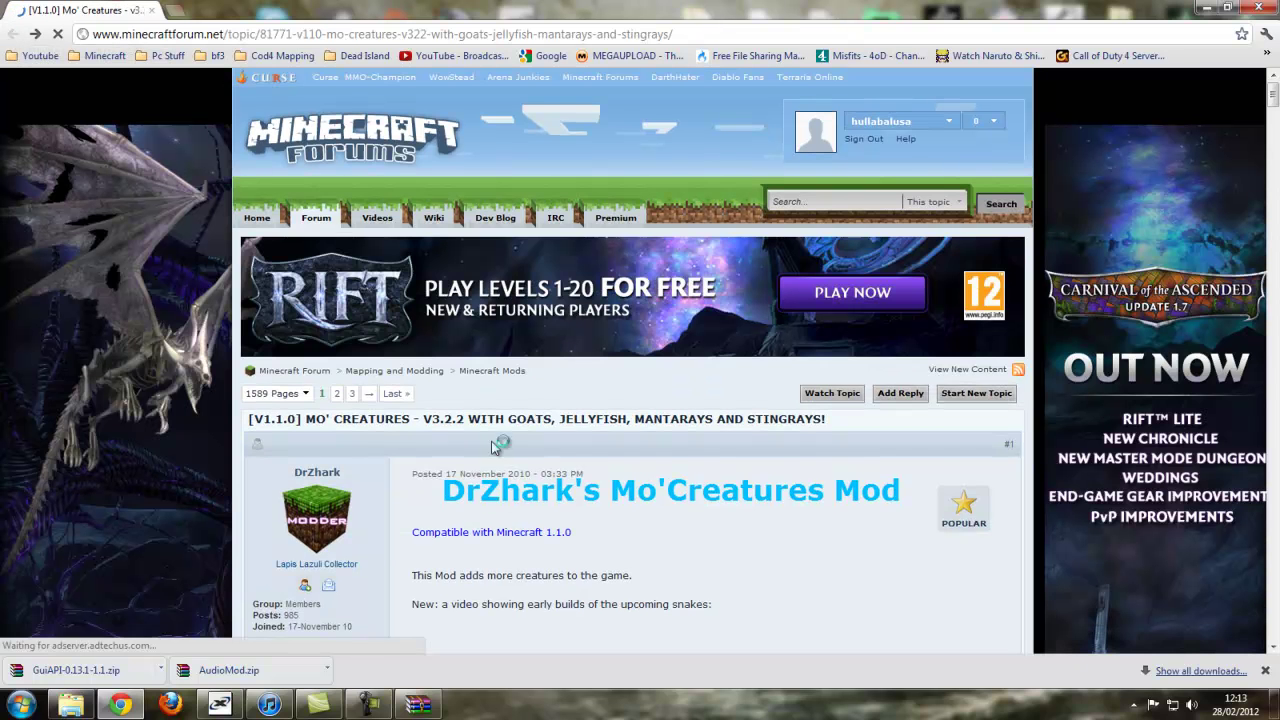
- Download the Mo'Creatures Mod v3.2.2 zip from its mirror link, skipping the adf.ly advert, and close the UppIT page
{"action": "scroll", "coordinate": [494, 447], "scroll_direction": "down", "scroll_amount": 10}
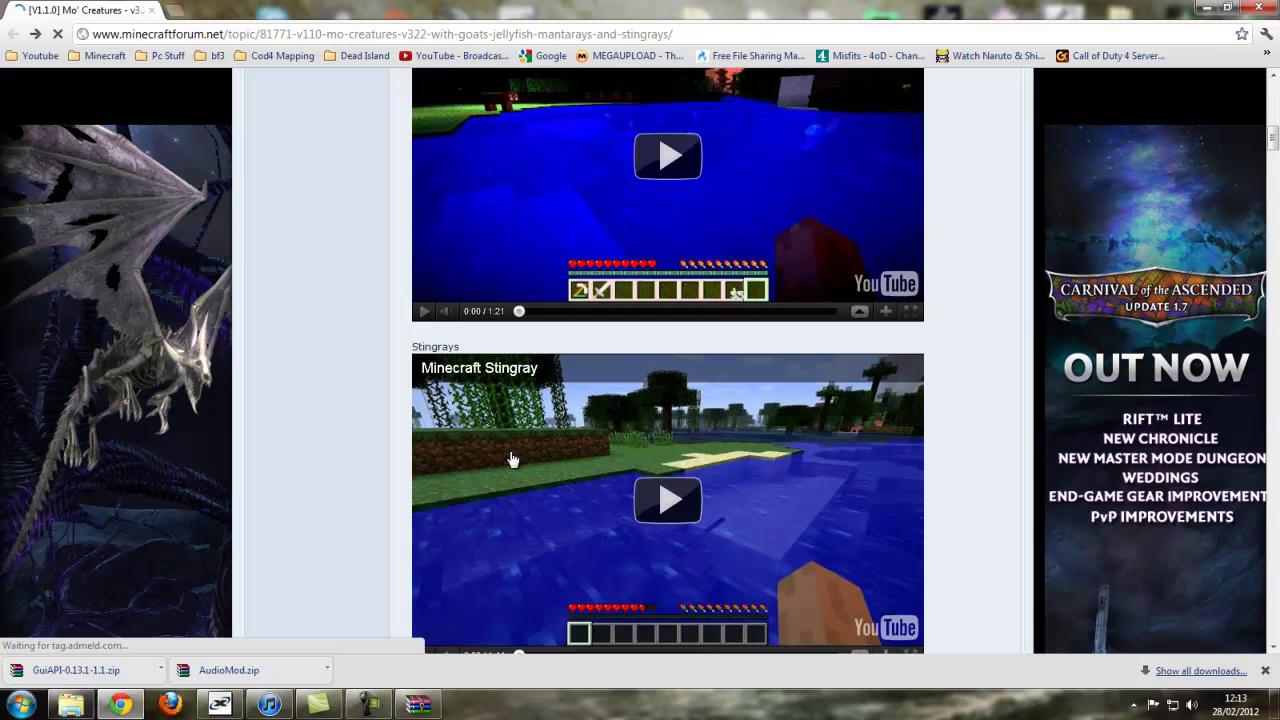
{"action": "scroll", "coordinate": [511, 459], "scroll_direction": "down", "scroll_amount": 10}
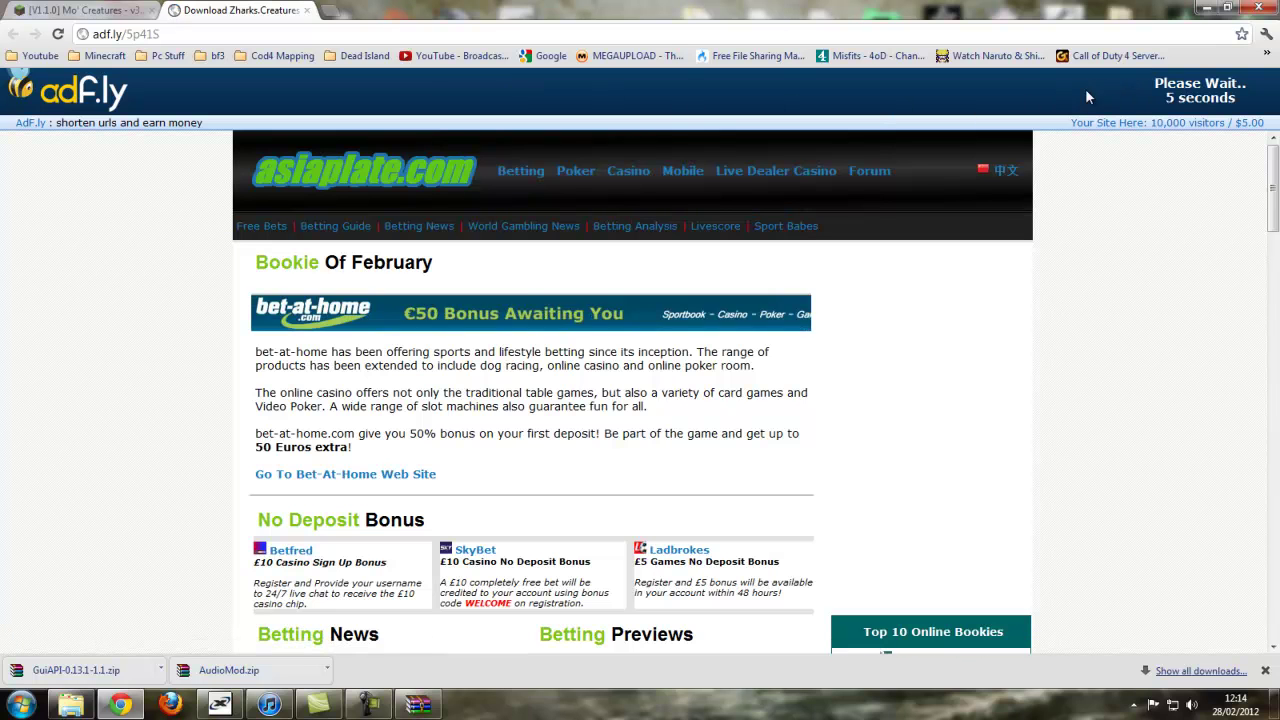
{"action": "key", "text": "ctrl+shift+Tab"}
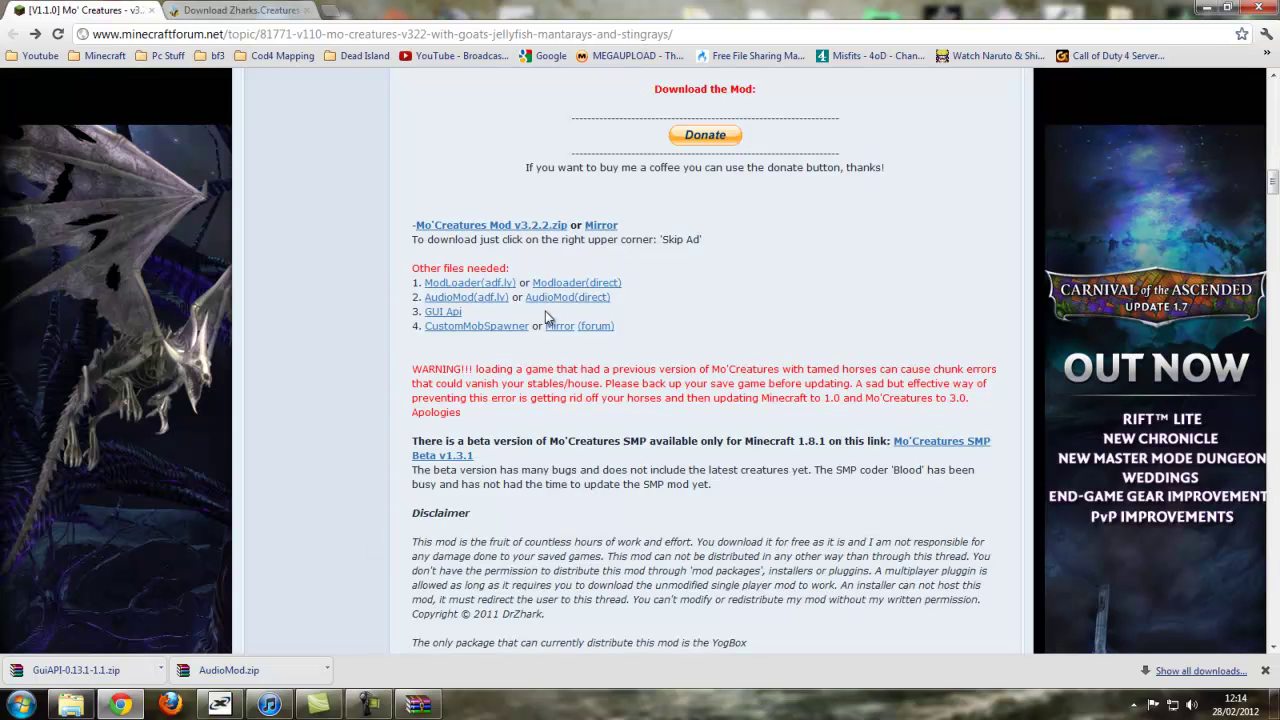
{"action": "right_click", "coordinate": [566, 329]}
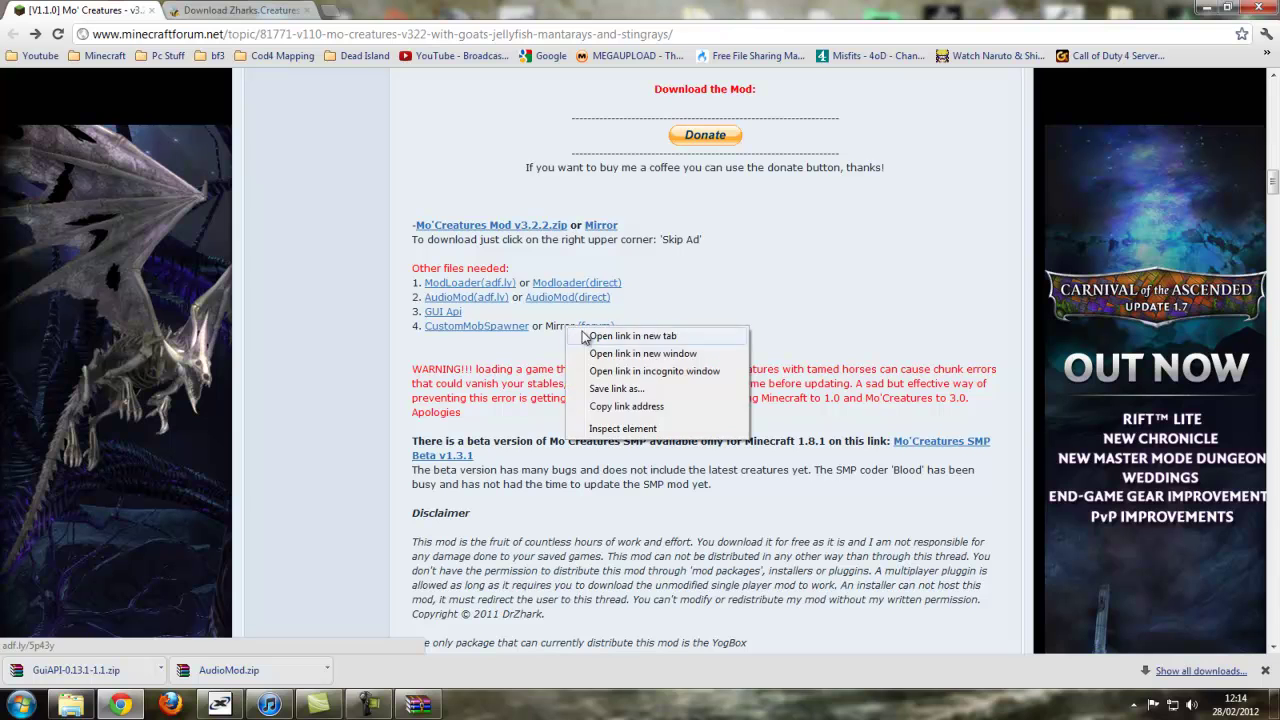
{"action": "left_click", "coordinate": [600, 339]}
{"action": "left_click", "coordinate": [263, 17]}
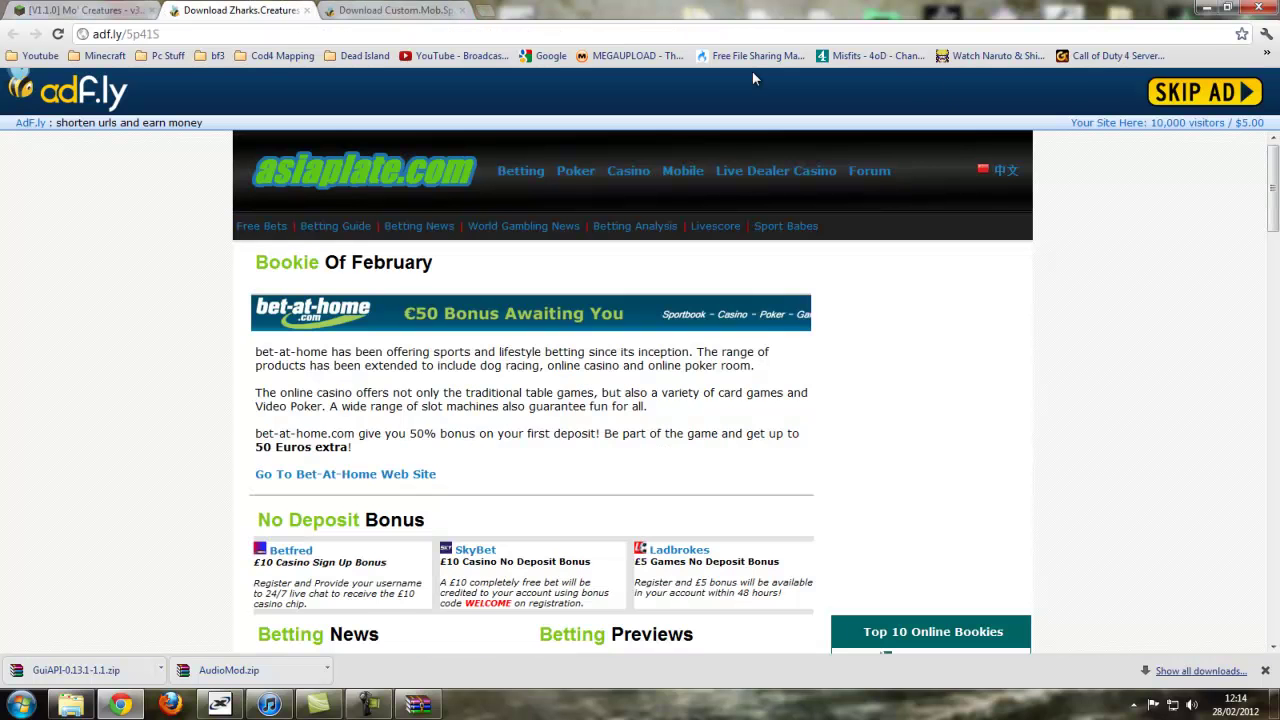
{"action": "left_click", "coordinate": [1152, 92]}
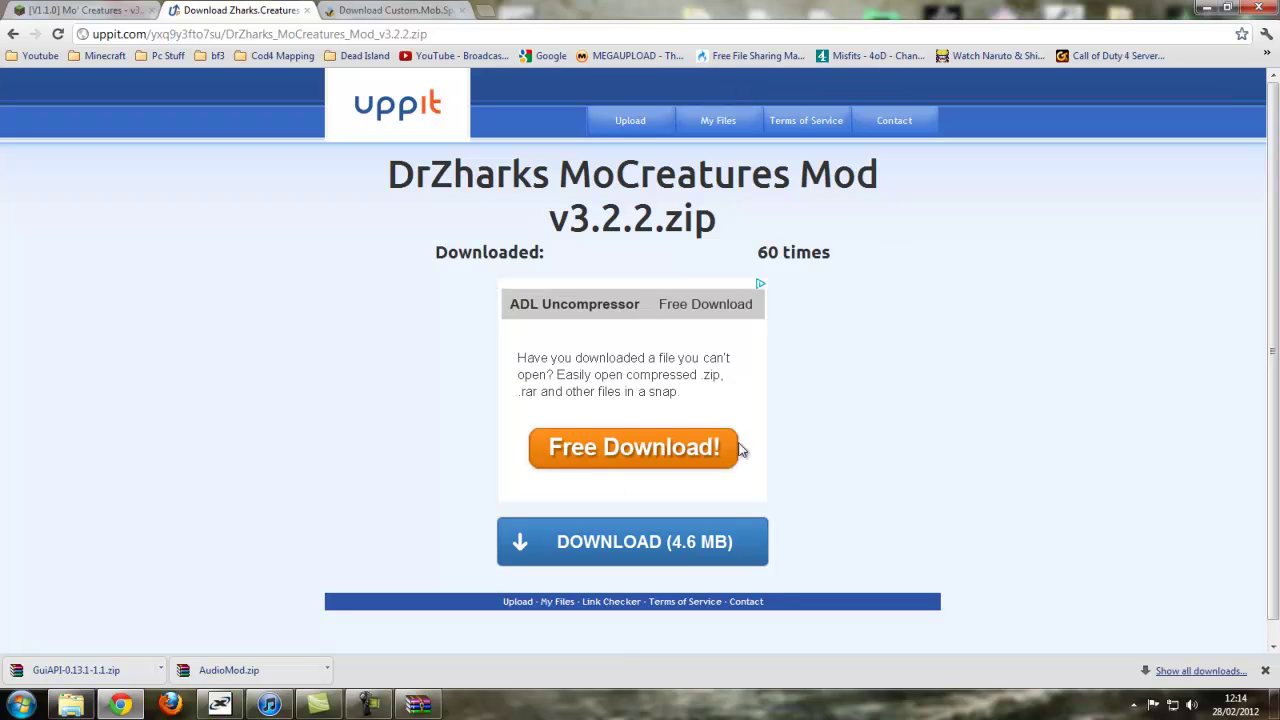
{"action": "left_click", "coordinate": [672, 558]}
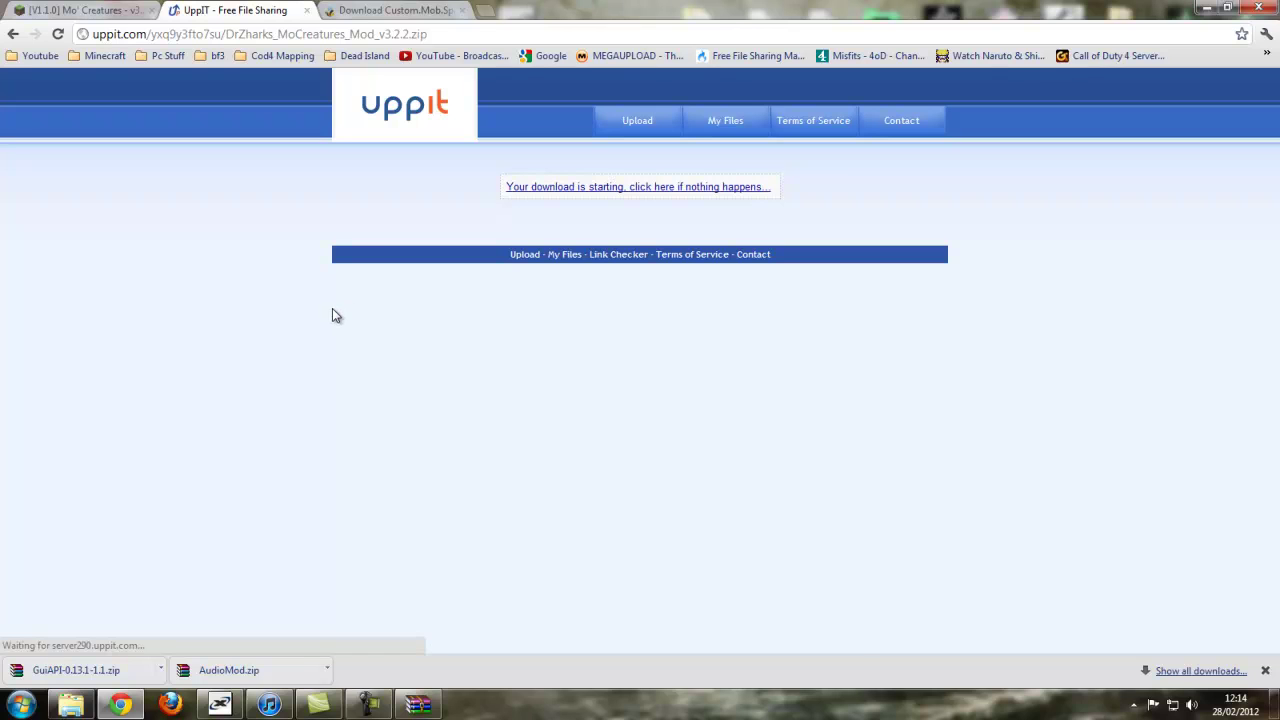
{"action": "left_click", "coordinate": [307, 11]}
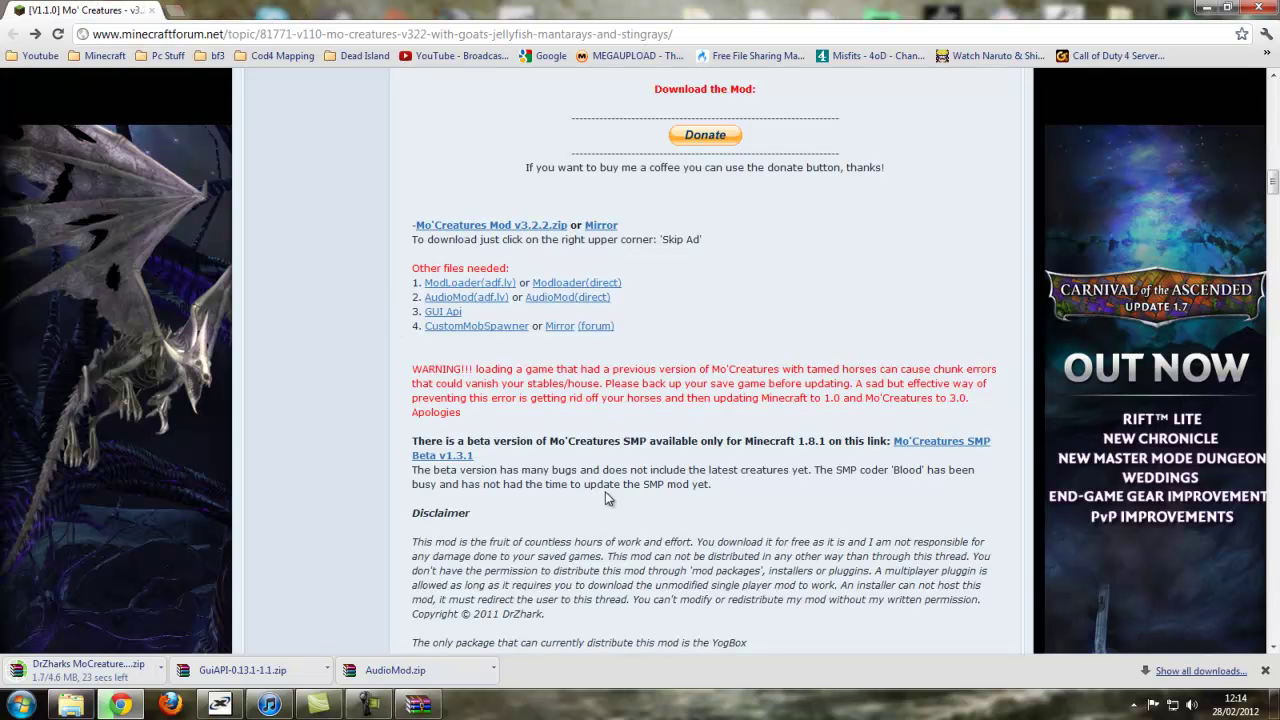
- Download CustomMobSpawner.zip from its mirror link, skipping the advert, and return to the download links on the Mo'Creatures forum page
{"action": "left_click", "coordinate": [560, 330]}
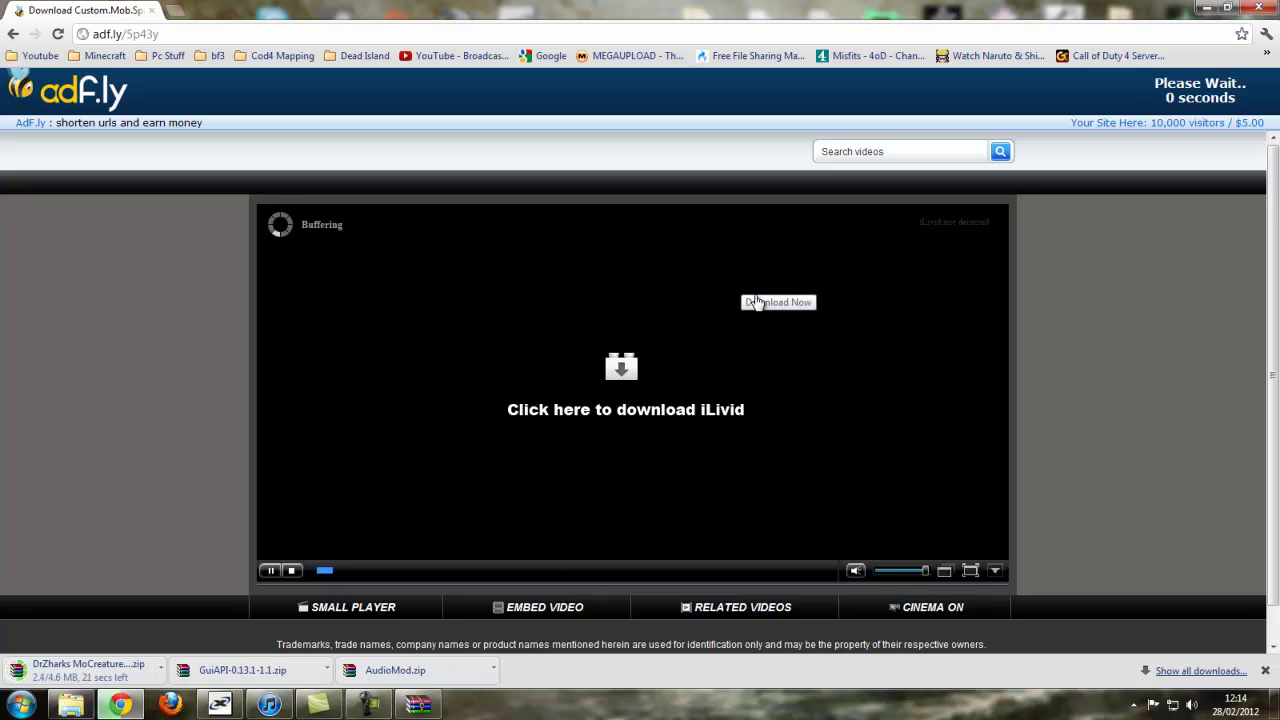
{"action": "left_click", "coordinate": [1166, 92]}
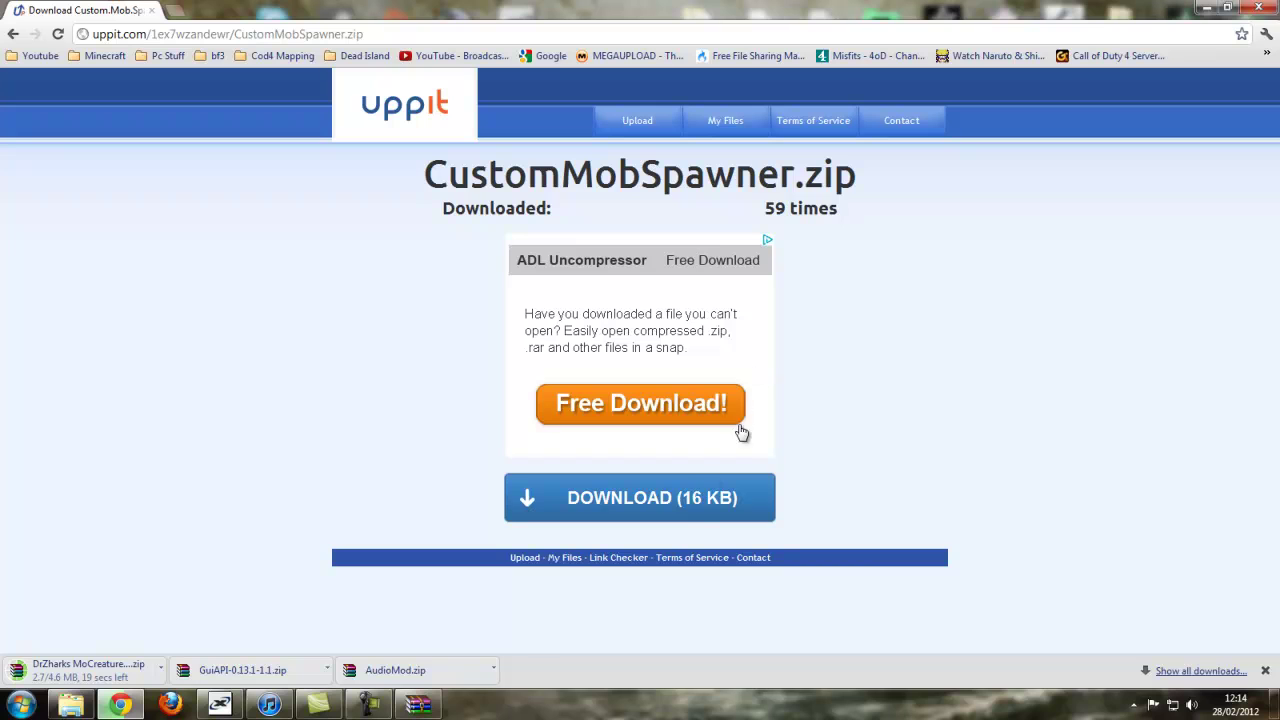
{"action": "left_click", "coordinate": [692, 494]}
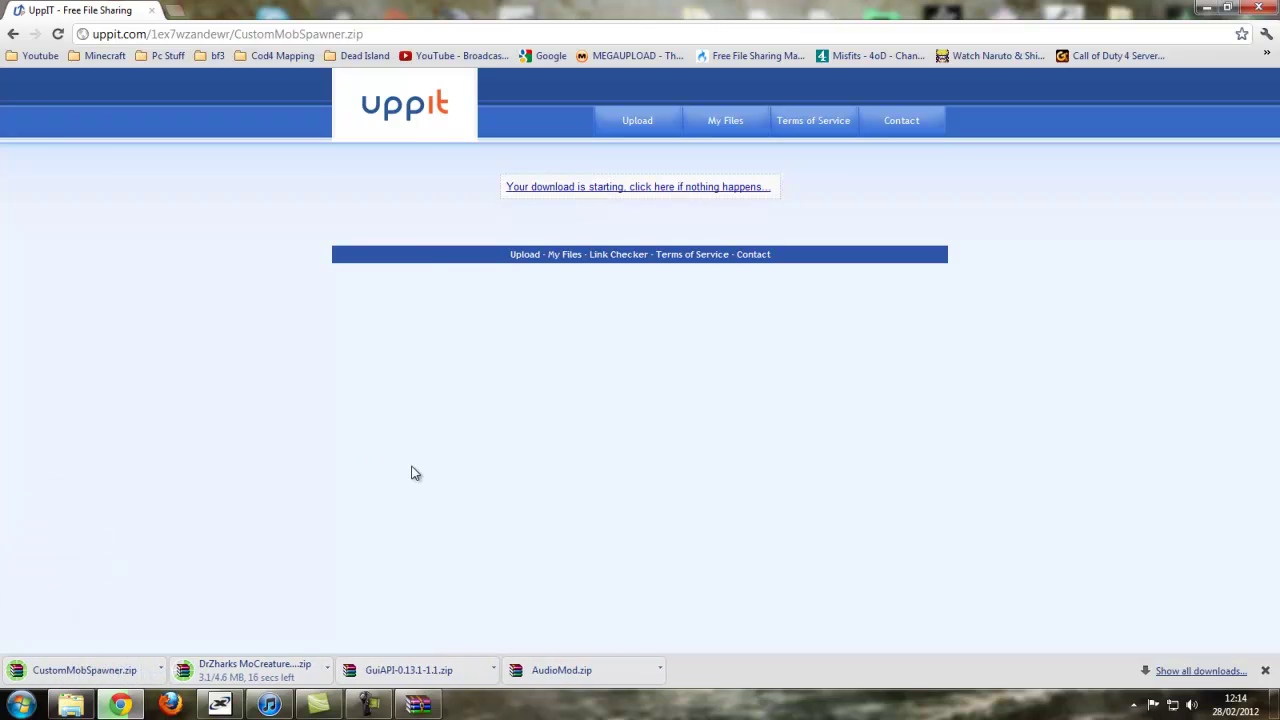
{"action": "left_click", "coordinate": [10, 34]}
{"action": "left_click", "coordinate": [10, 34]}
{"action": "left_click", "coordinate": [10, 34]}
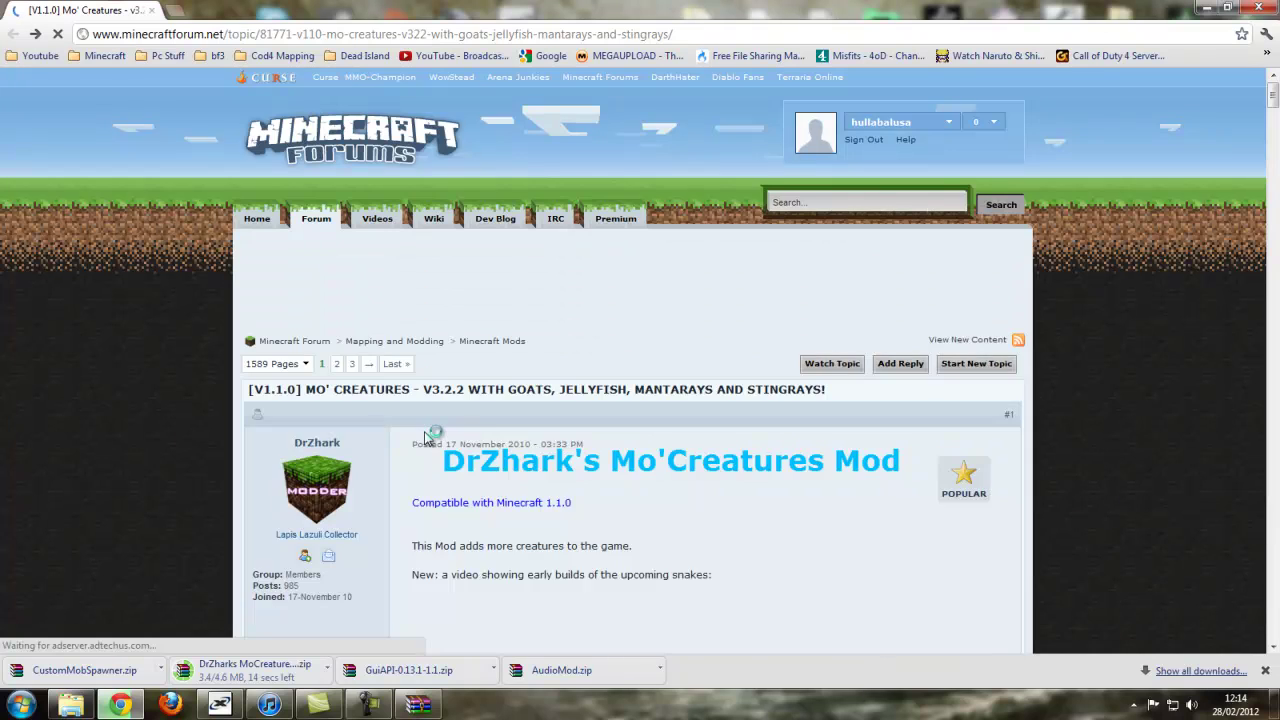
{"action": "scroll", "coordinate": [426, 440], "scroll_direction": "down", "scroll_amount": 15}
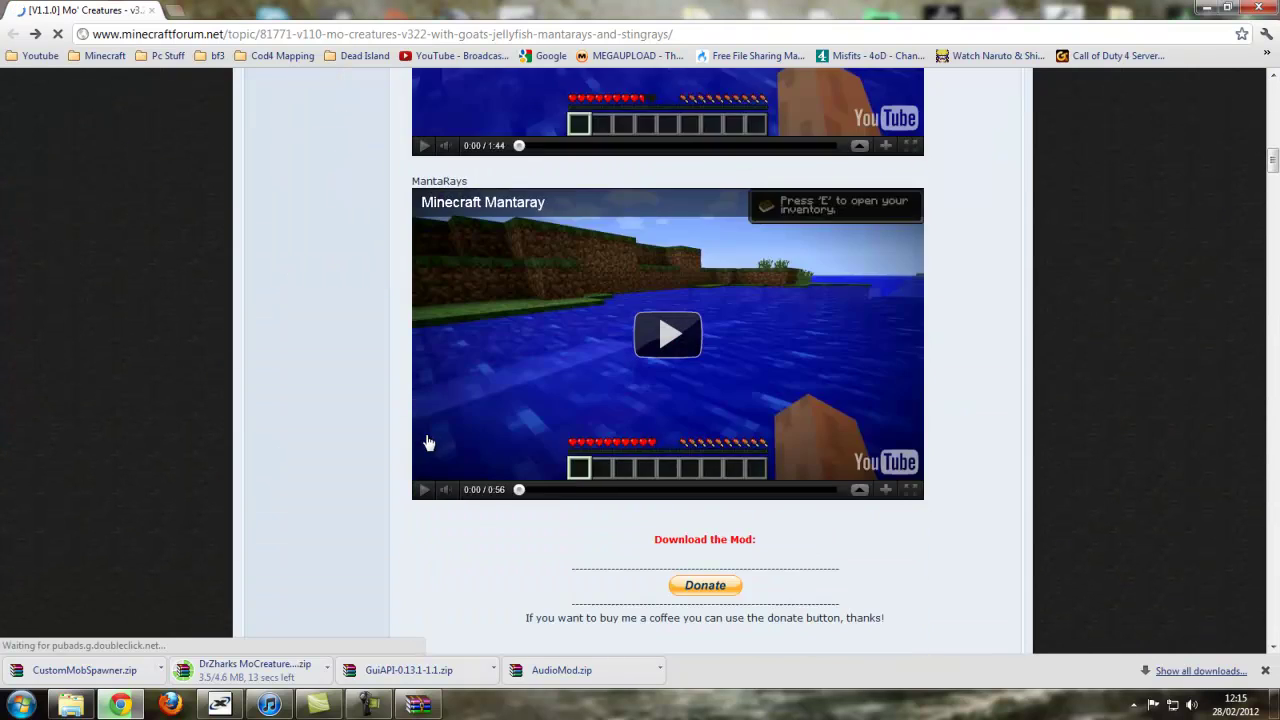
{"action": "scroll", "coordinate": [426, 443], "scroll_direction": "down", "scroll_amount": 5}
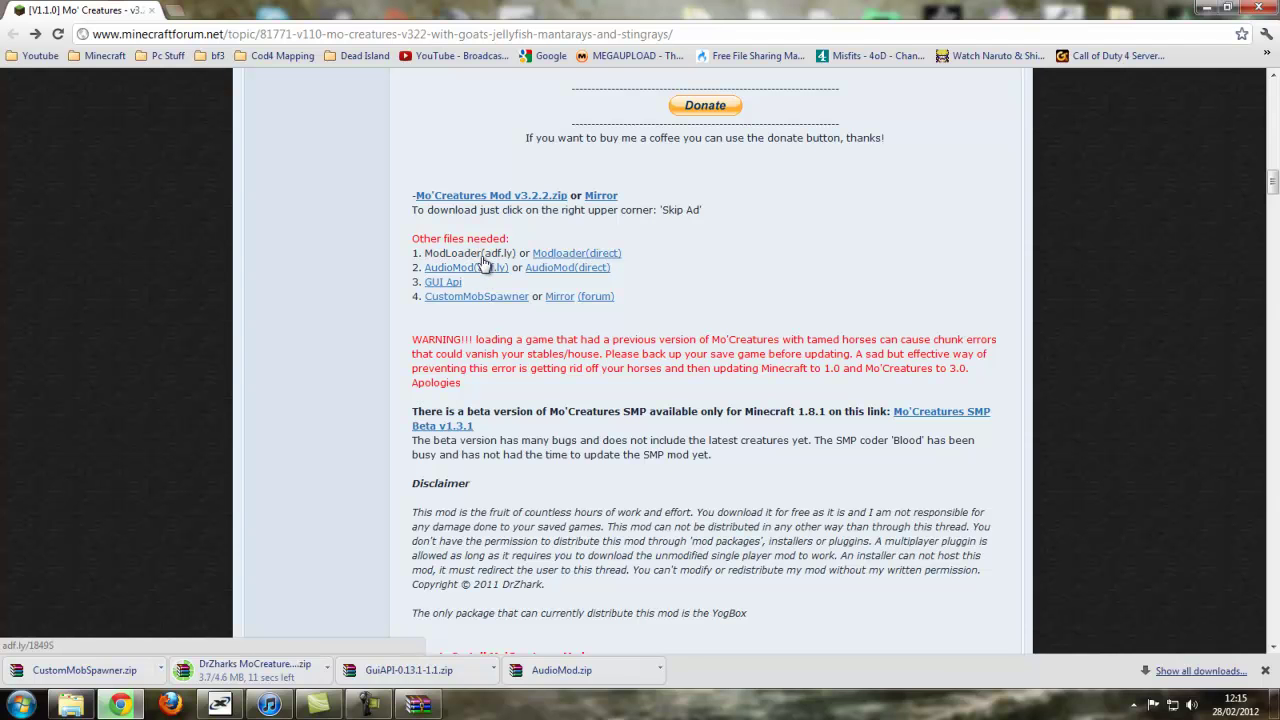
- Open the downloaded AudioMod.zip, dismiss the licence reminder and arrange minecraft.jar beside it
{"action": "left_click", "coordinate": [572, 680]}
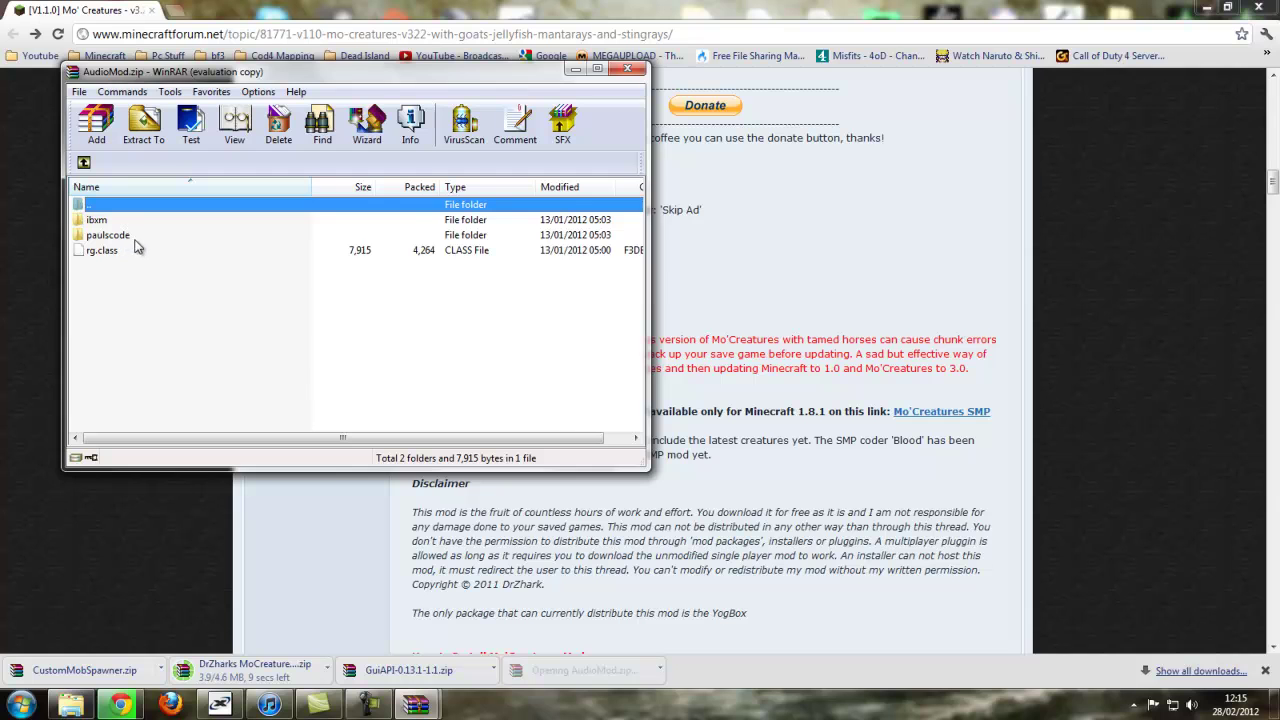
{"action": "key", "text": "Escape"}
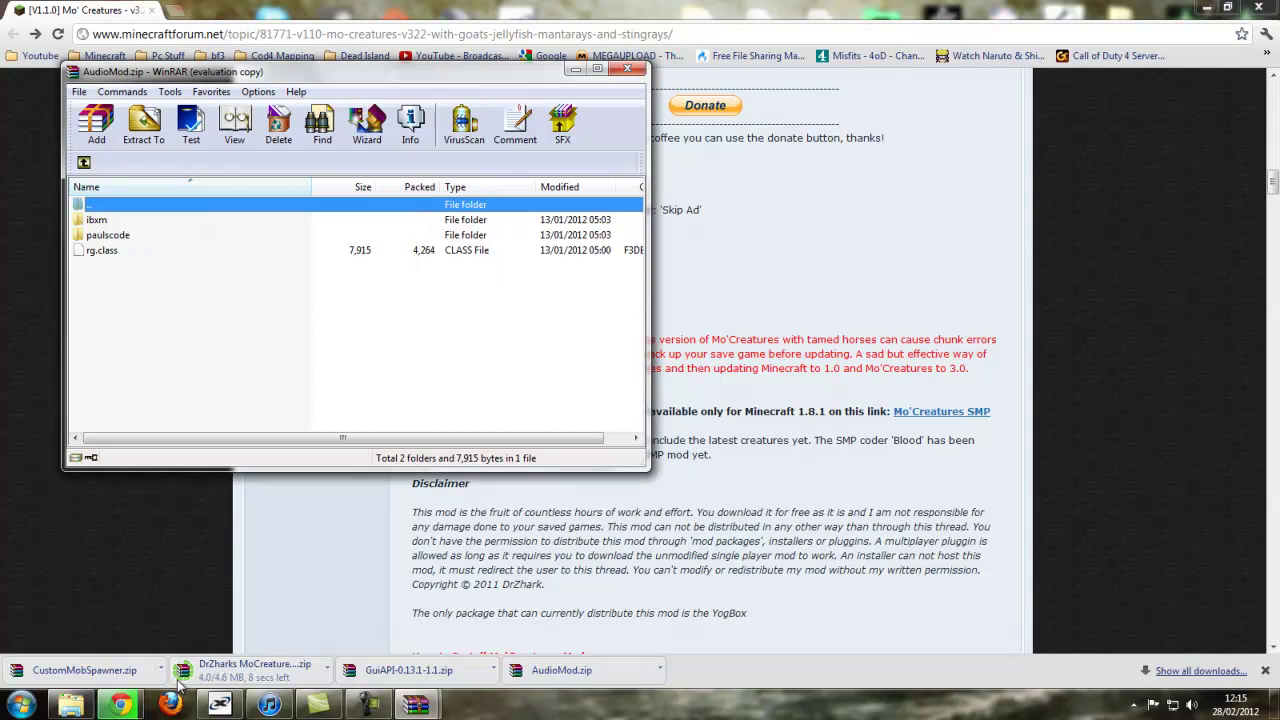
{"action": "left_click", "coordinate": [416, 705]}
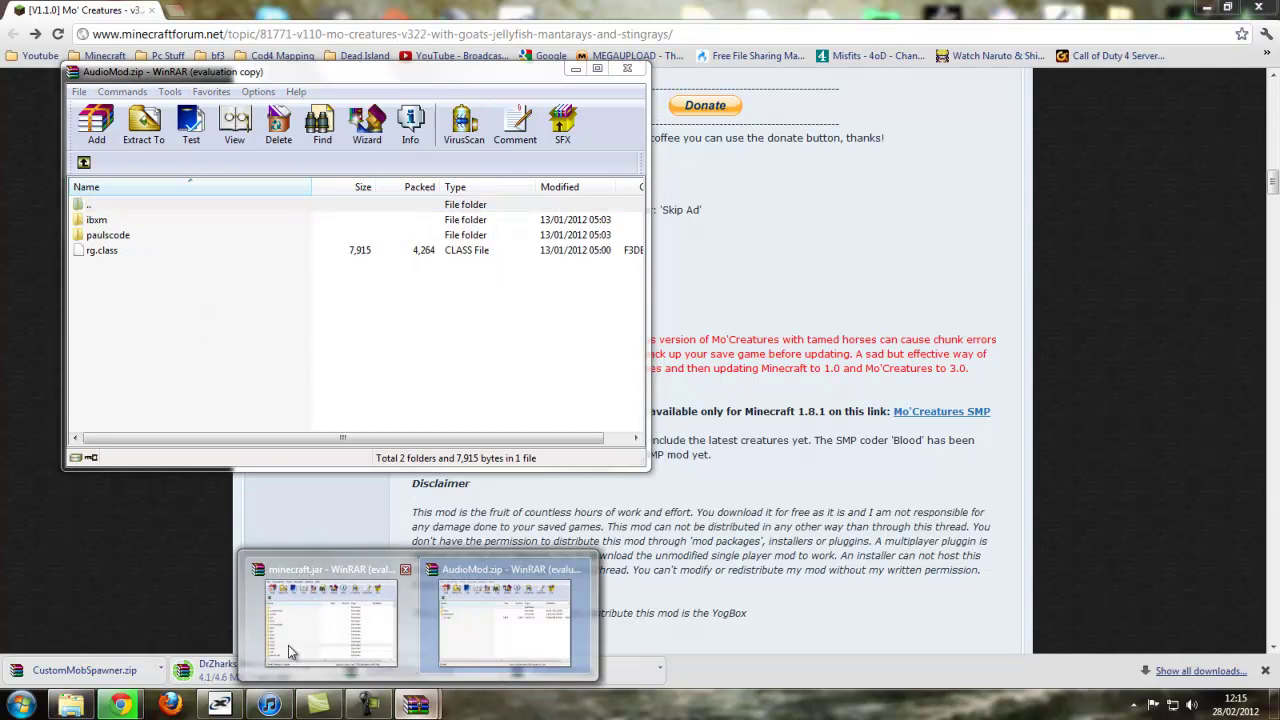
{"action": "left_click", "coordinate": [289, 651]}
{"action": "left_click_drag", "start_coordinate": [766, 125], "coordinate": [816, 110]}
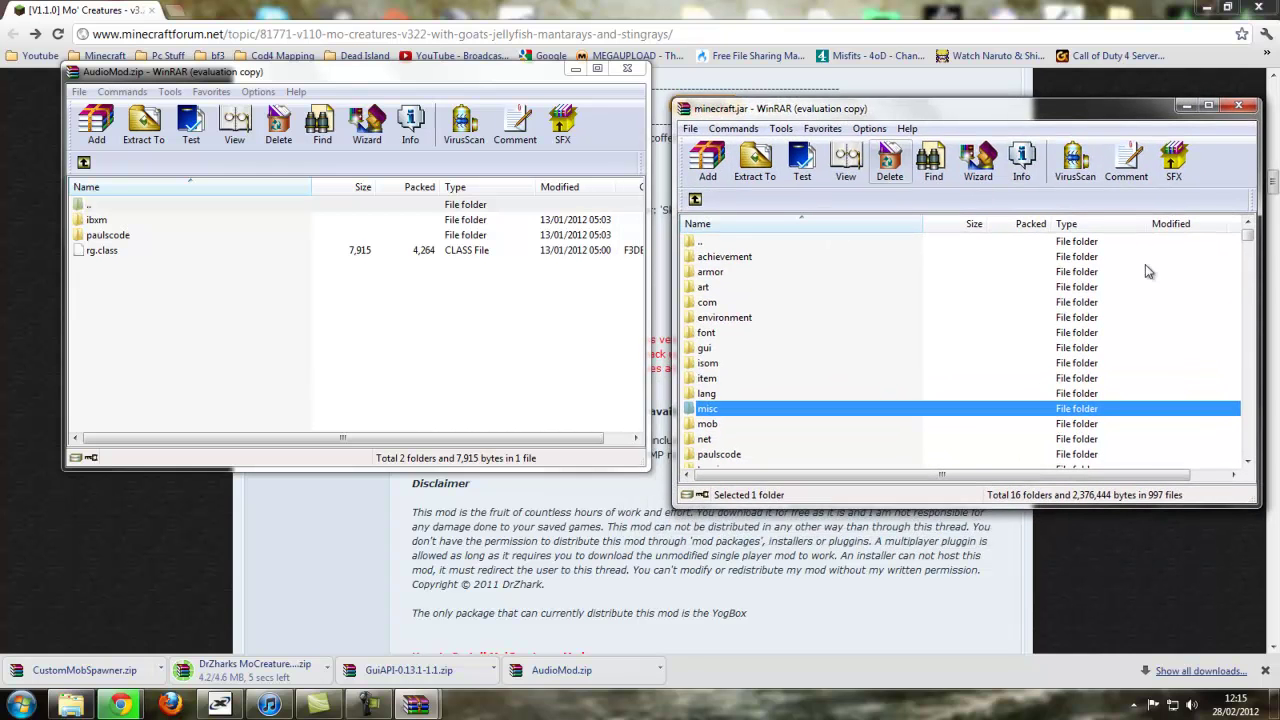
{"action": "left_click_drag", "start_coordinate": [1249, 237], "coordinate": [1252, 240]}
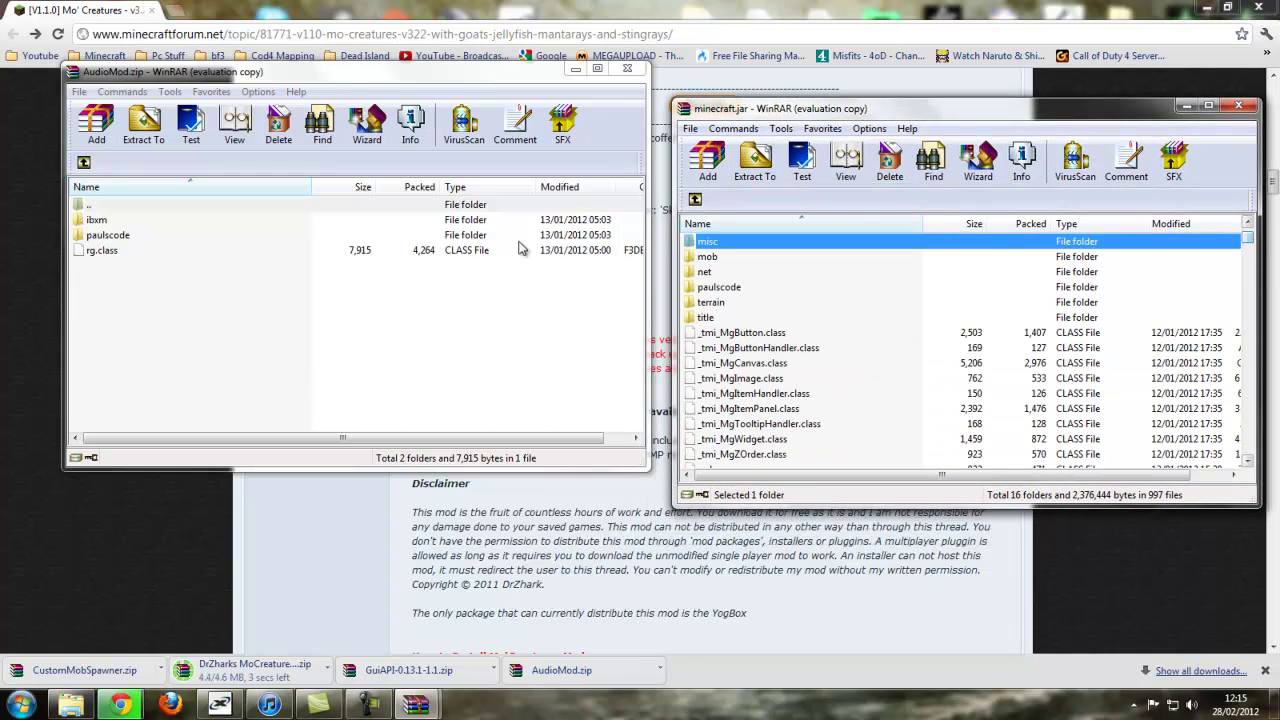
- Add the ibxm and paulscode folders and rg.class from AudioMod.zip to minecraft.jar, replacing existing files, and close AudioMod.zip
{"action": "left_click_drag", "start_coordinate": [272, 304], "coordinate": [928, 402]}
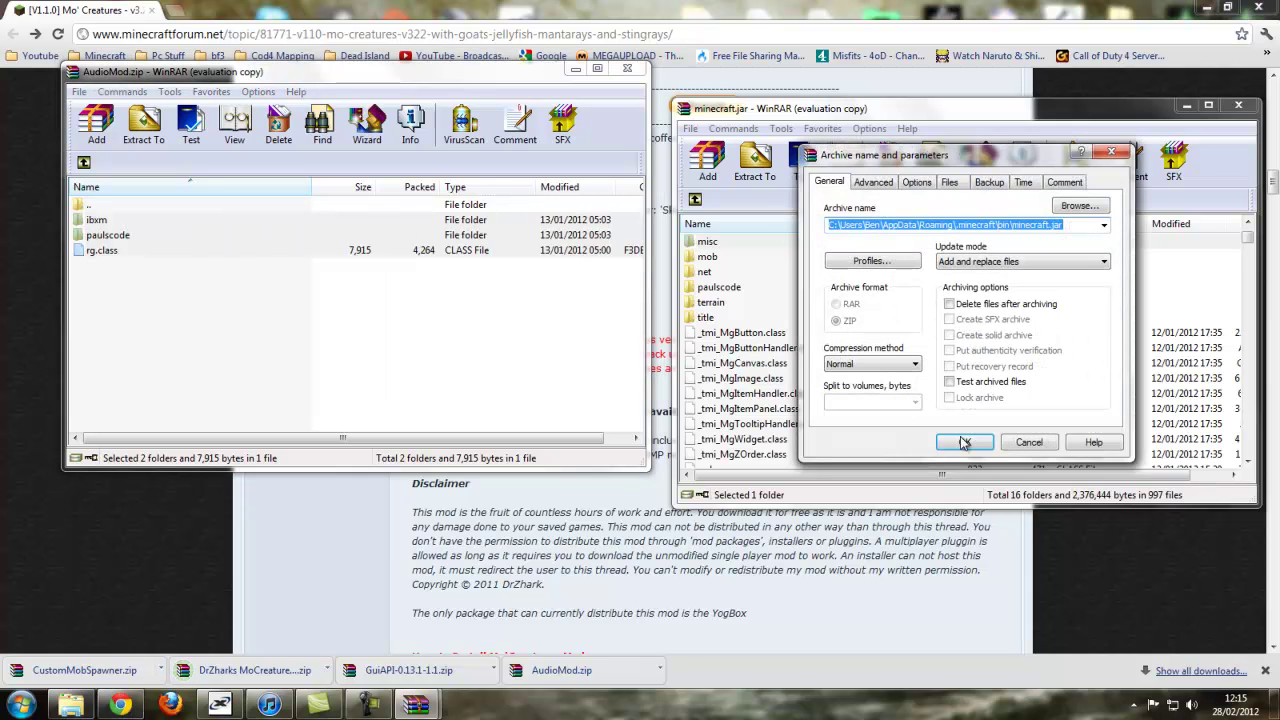
{"action": "left_click", "coordinate": [963, 442]}
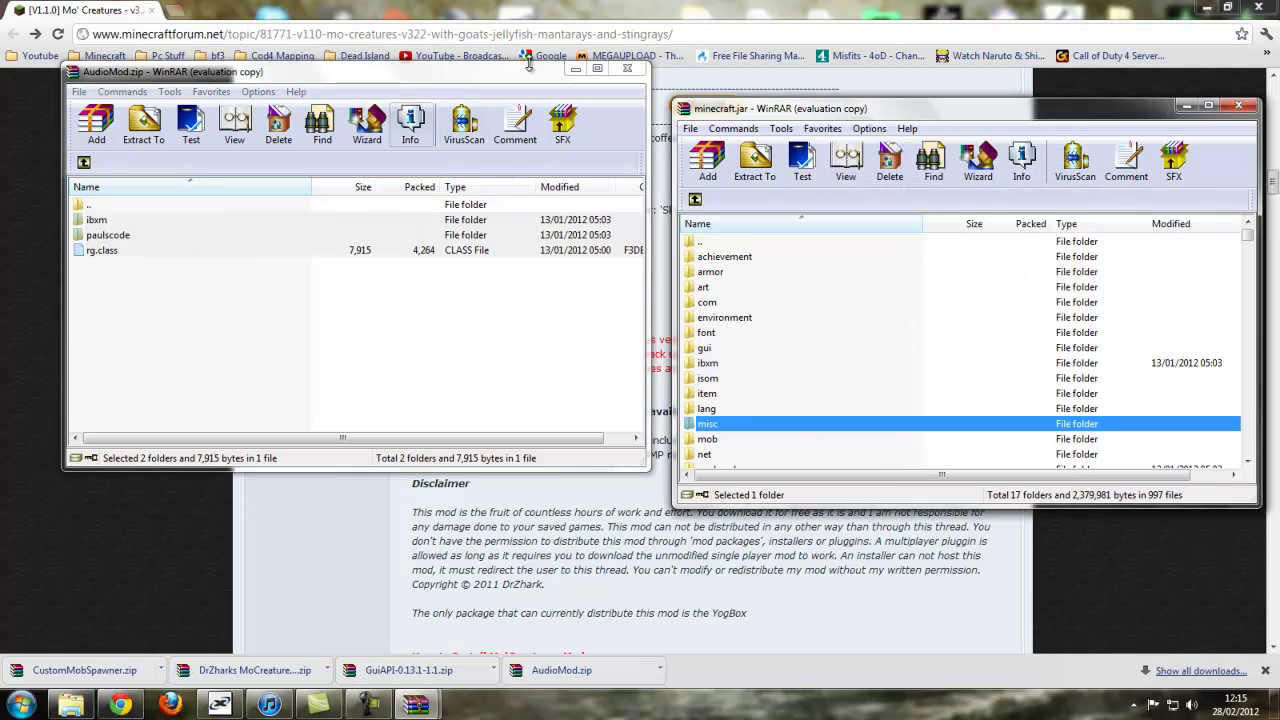
{"action": "left_click", "coordinate": [627, 67]}
- Open the downloaded GuiAPI-0.13.1-1.1.zip, dismiss the licence reminder and look through its files
{"action": "left_click", "coordinate": [463, 662]}
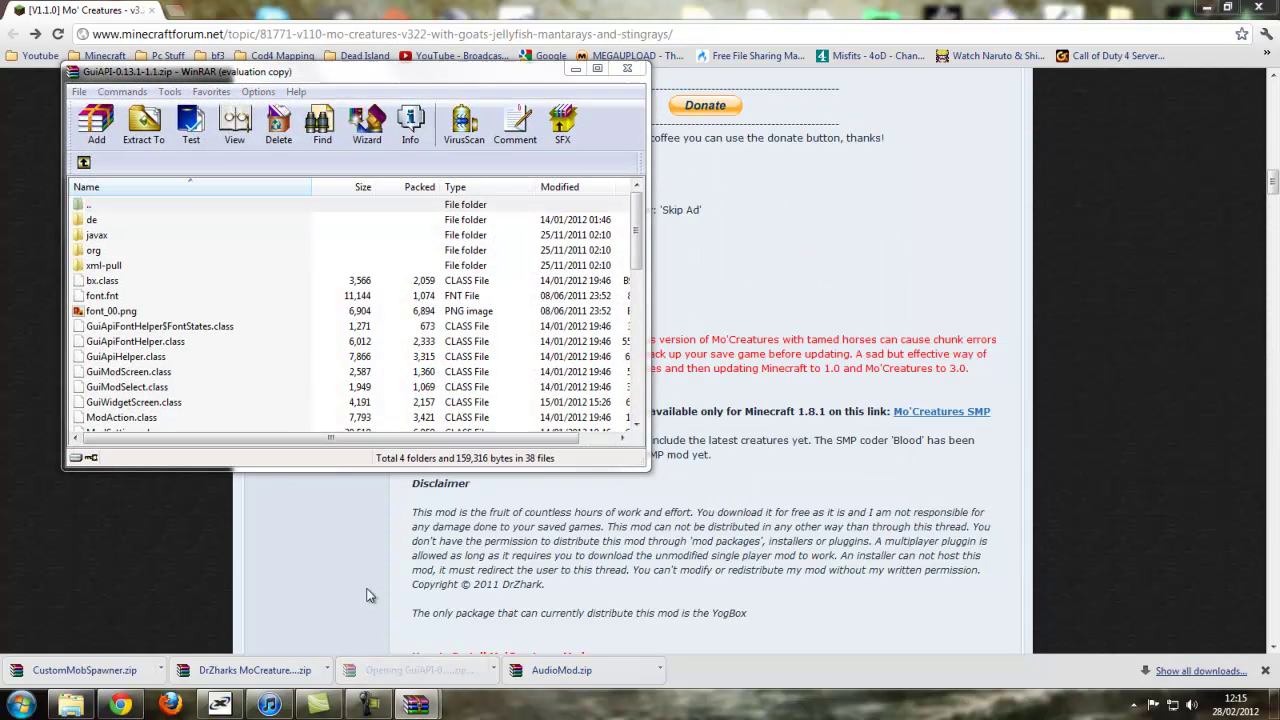
{"action": "left_click", "coordinate": [440, 277]}
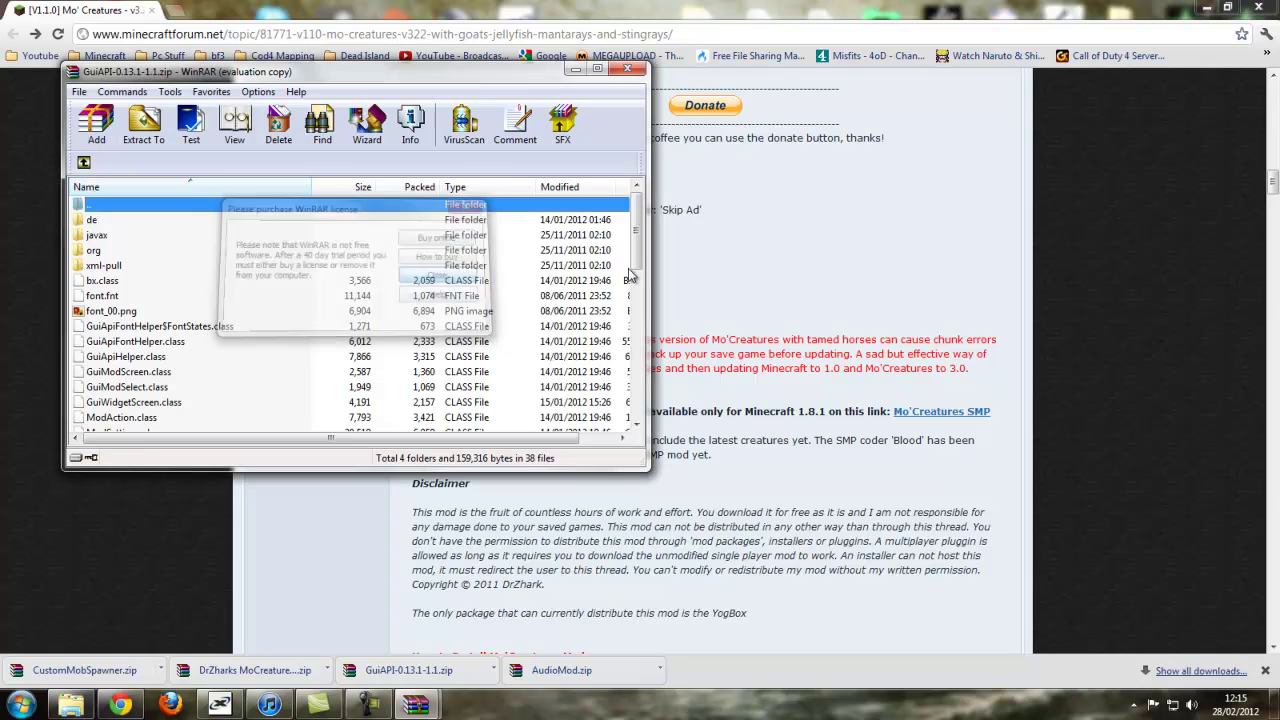
{"action": "scroll", "coordinate": [628, 330], "scroll_direction": "down", "scroll_amount": 5}
{"action": "left_click_drag", "start_coordinate": [628, 330], "coordinate": [622, 208]}
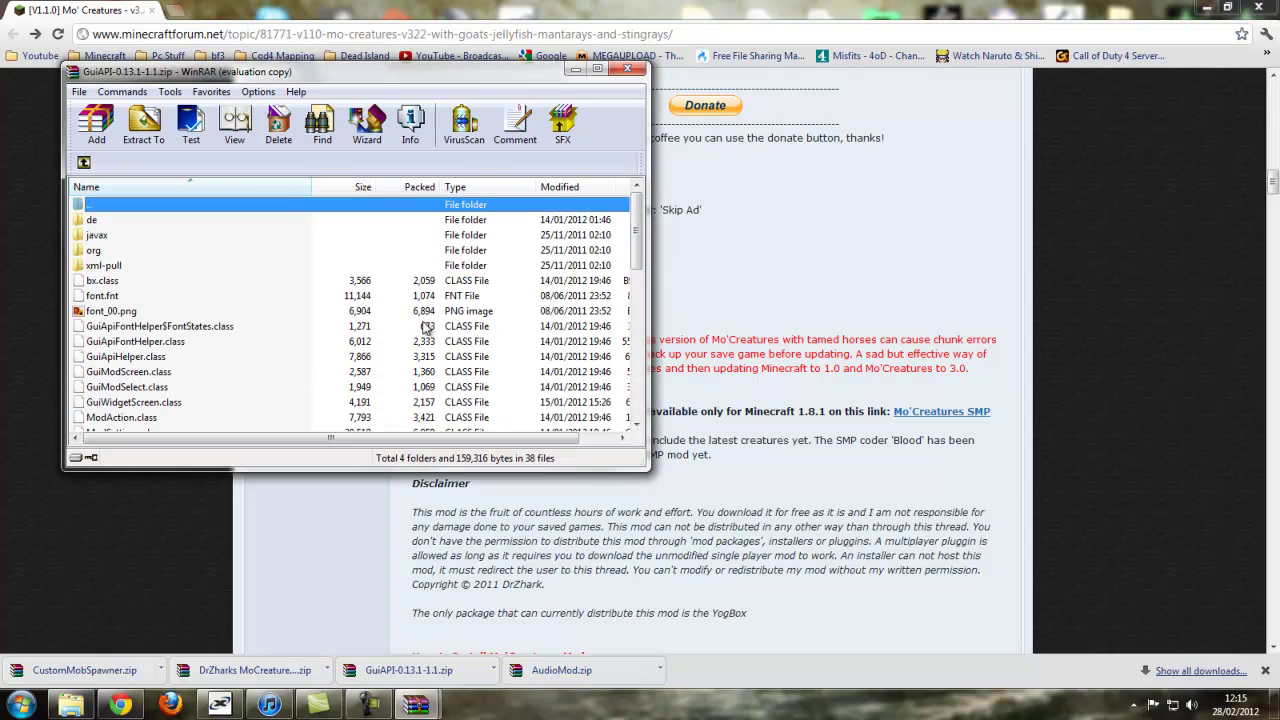
- Add all GuiAPI files and folders to minecraft.jar with the default archive settings and close the GuiAPI archive
{"action": "key", "text": "ctrl+a"}
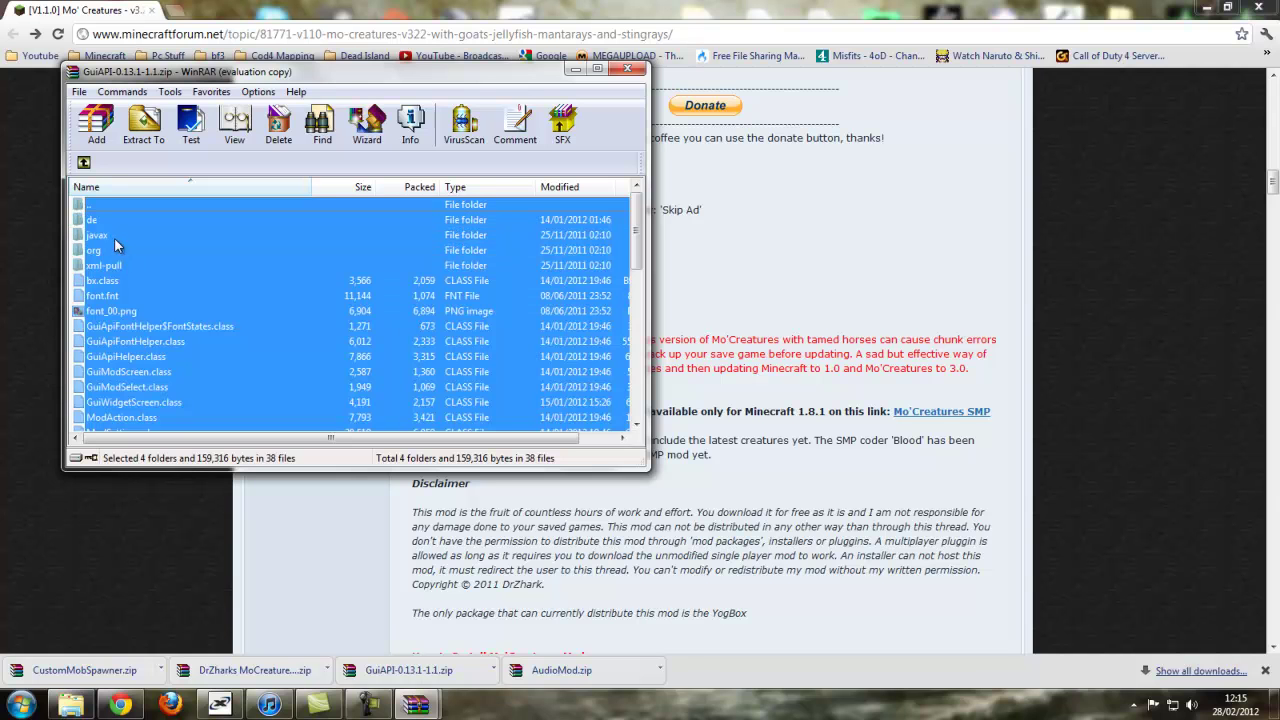
{"action": "mouse_move", "coordinate": [422, 706]}
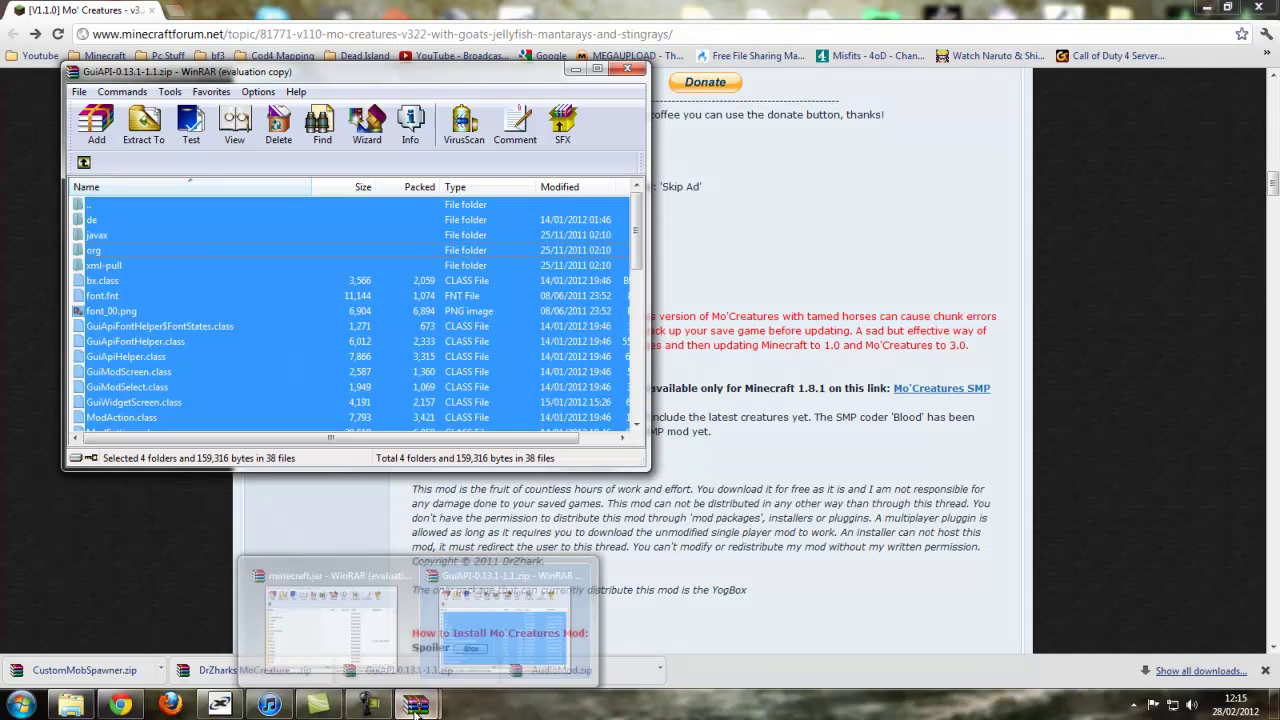
{"action": "left_click", "coordinate": [362, 650]}
{"action": "left_click_drag", "start_coordinate": [250, 400], "coordinate": [810, 413]}
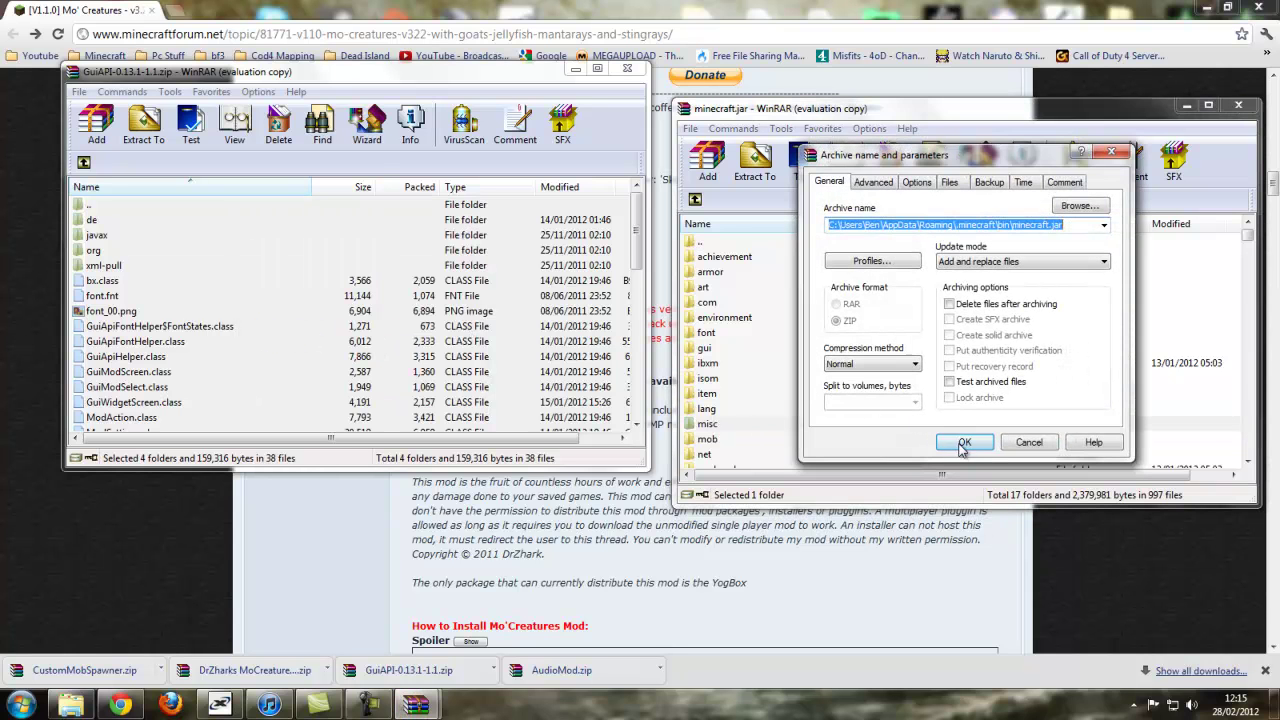
{"action": "left_click", "coordinate": [963, 444]}
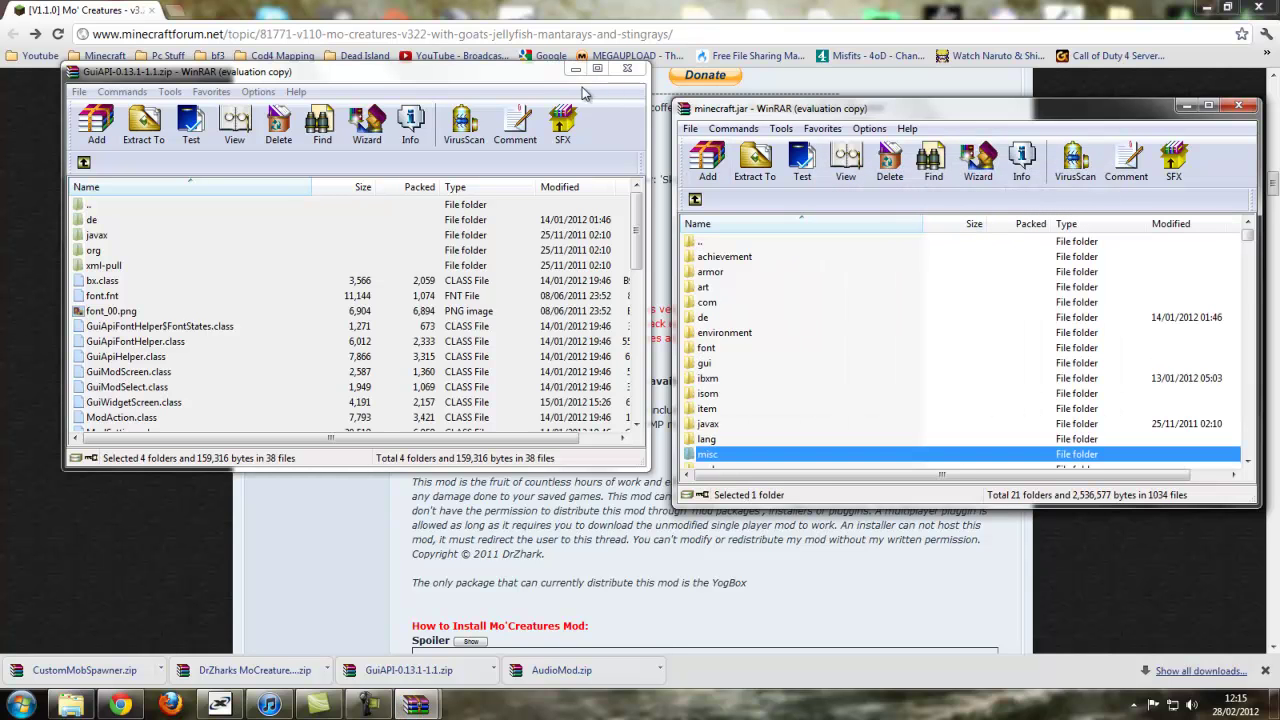
{"action": "left_click", "coordinate": [627, 68]}
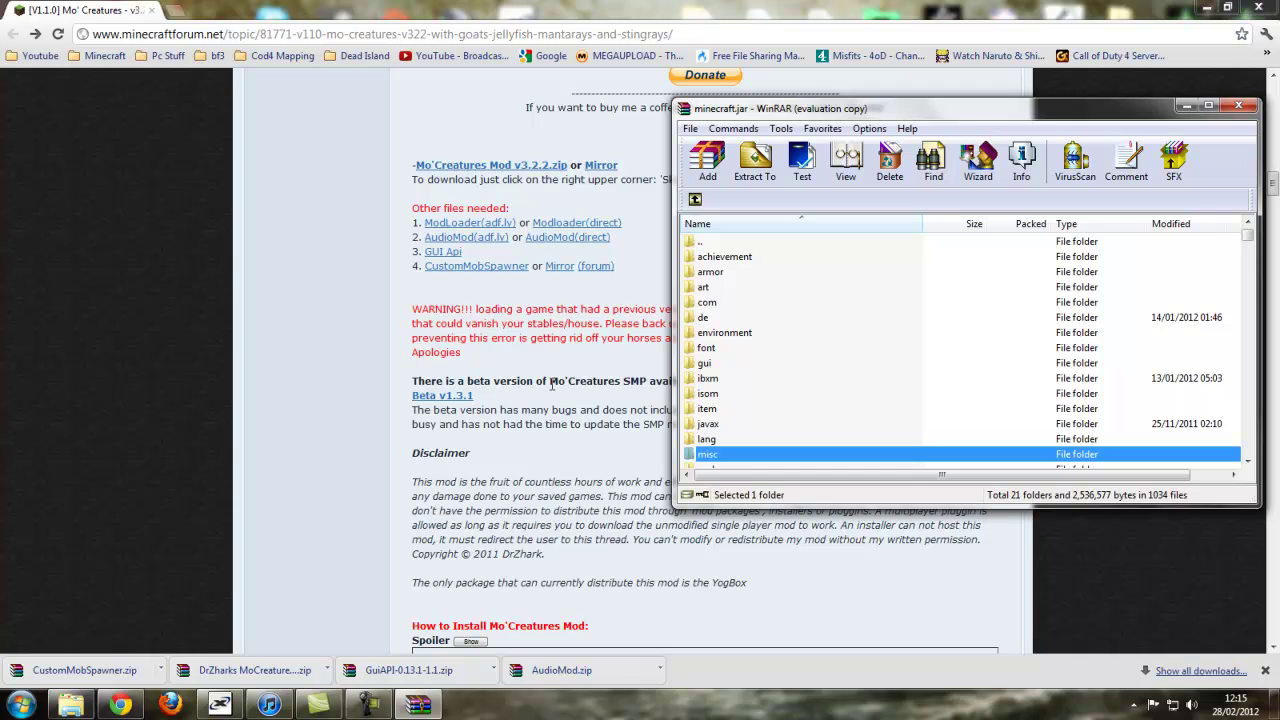
- Open the downloaded CustomMobSpawner.zip, dismiss the licence reminder and bring minecraft.jar up beside it
{"action": "left_click", "coordinate": [97, 667]}
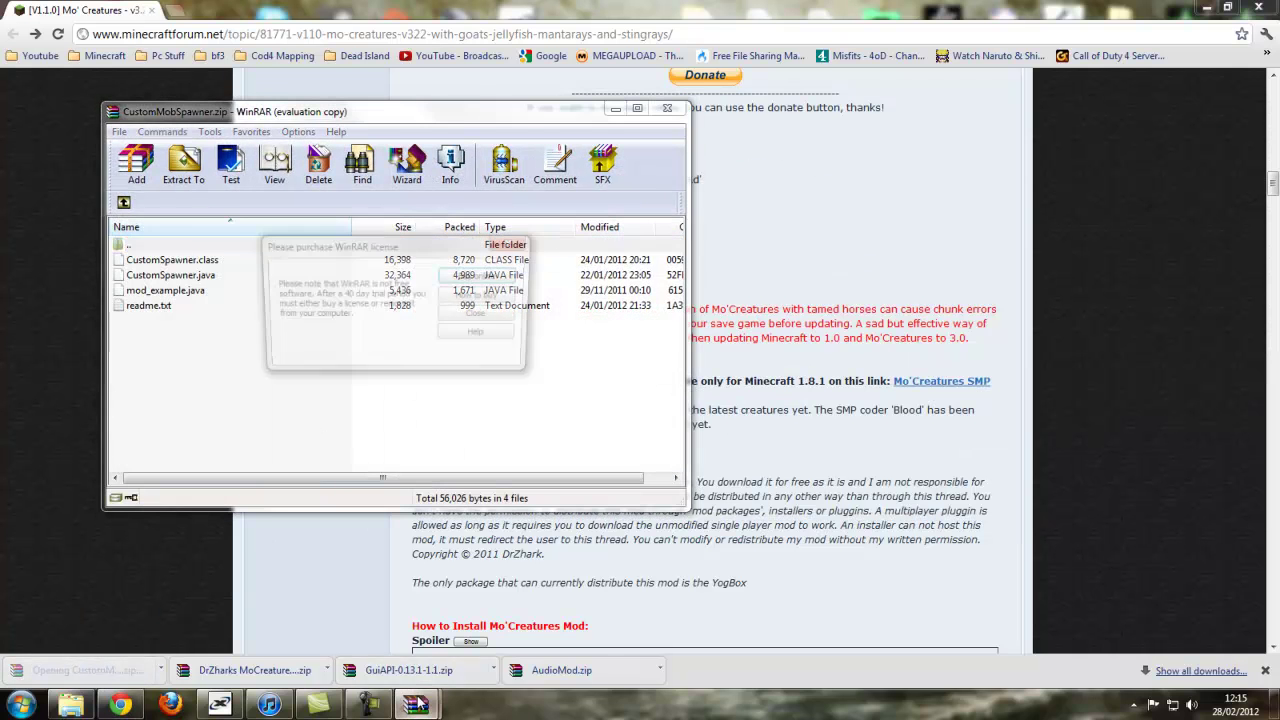
{"action": "left_click", "coordinate": [480, 316]}
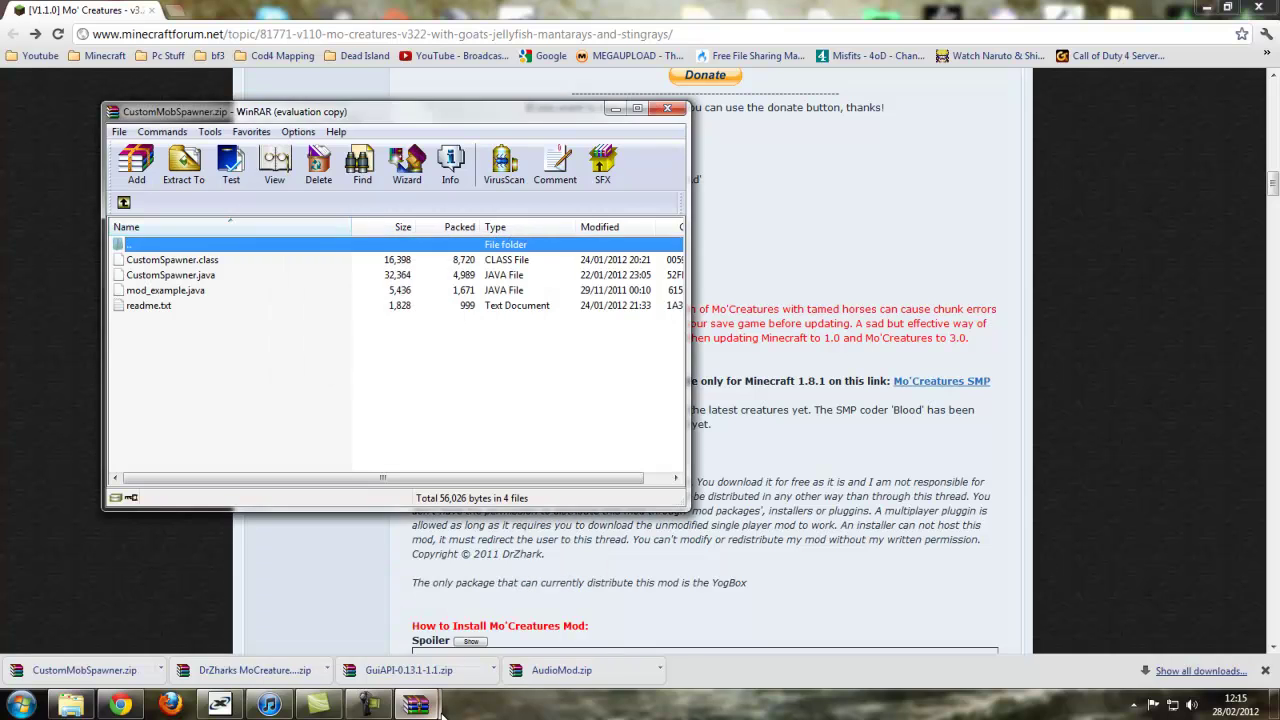
{"action": "left_click", "coordinate": [367, 630]}
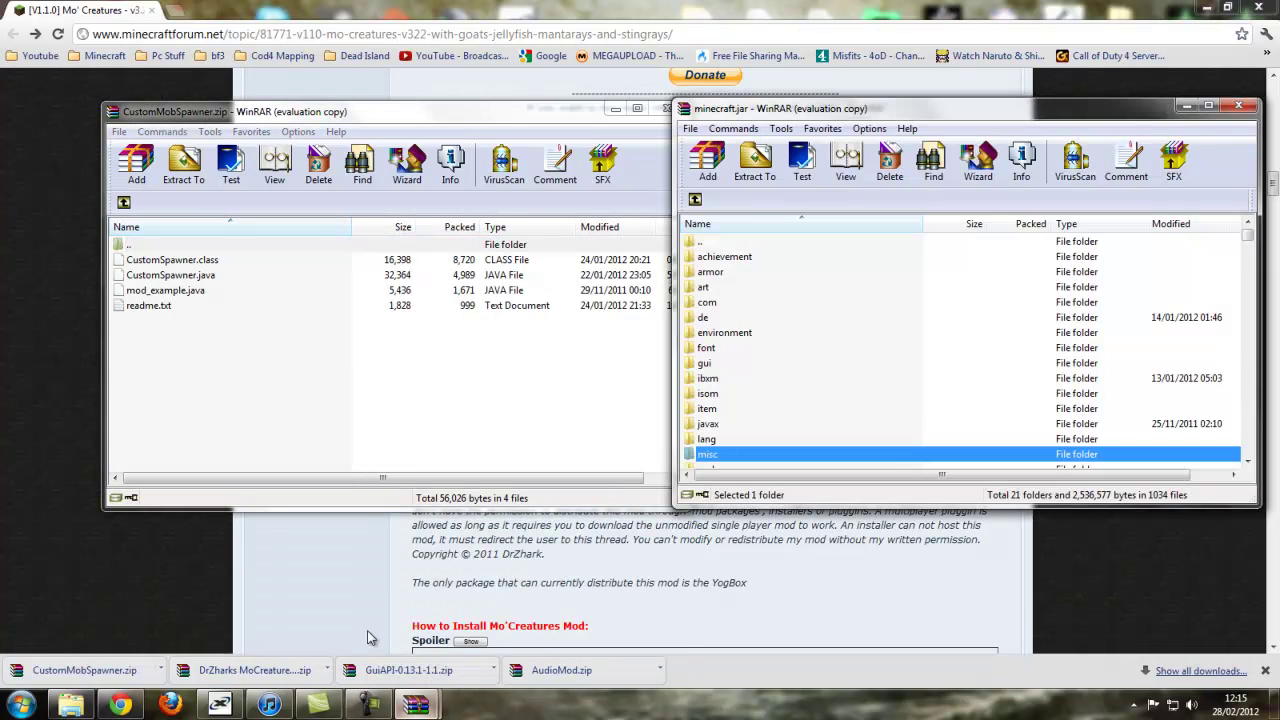
- Add CustomSpawner.class, CustomSpawner.java and mod_example.java to minecraft.jar, leaving out readme.txt, and close CustomMobSpawner.zip
{"action": "left_click", "coordinate": [225, 262]}
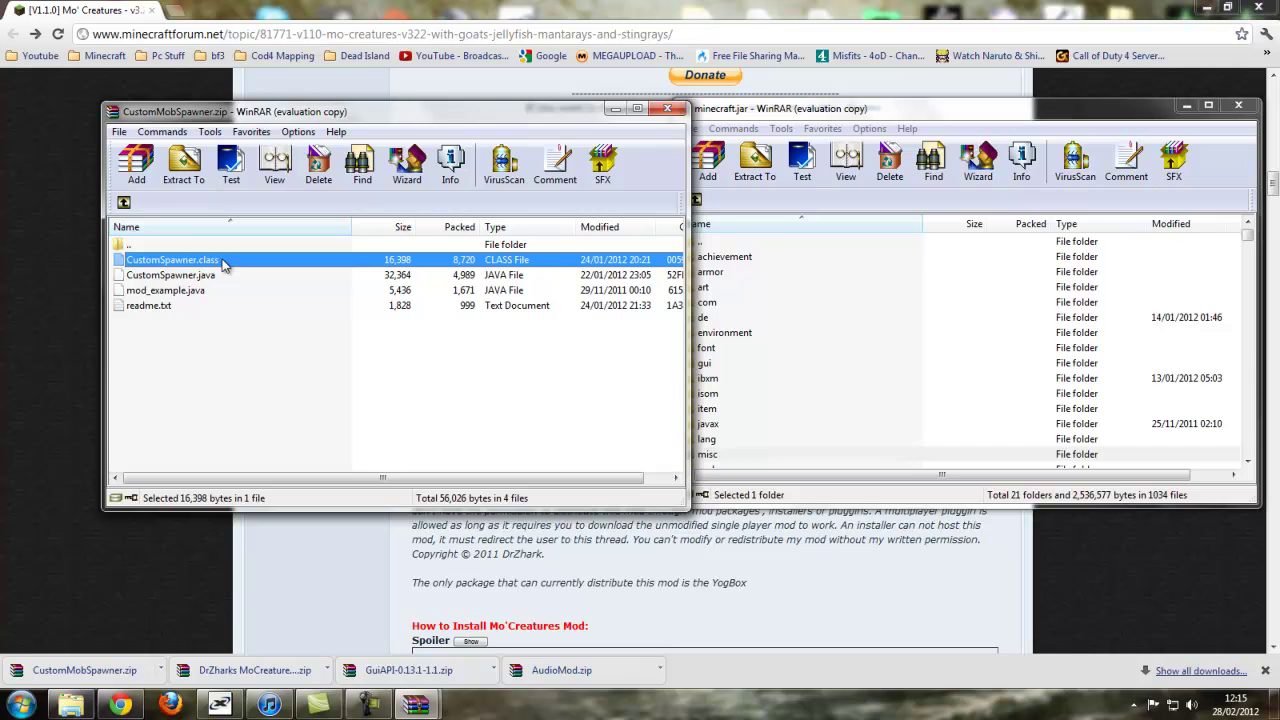
{"action": "left_click", "coordinate": [222, 275], "text": "shift"}
{"action": "left_click", "coordinate": [222, 293], "text": "shift"}
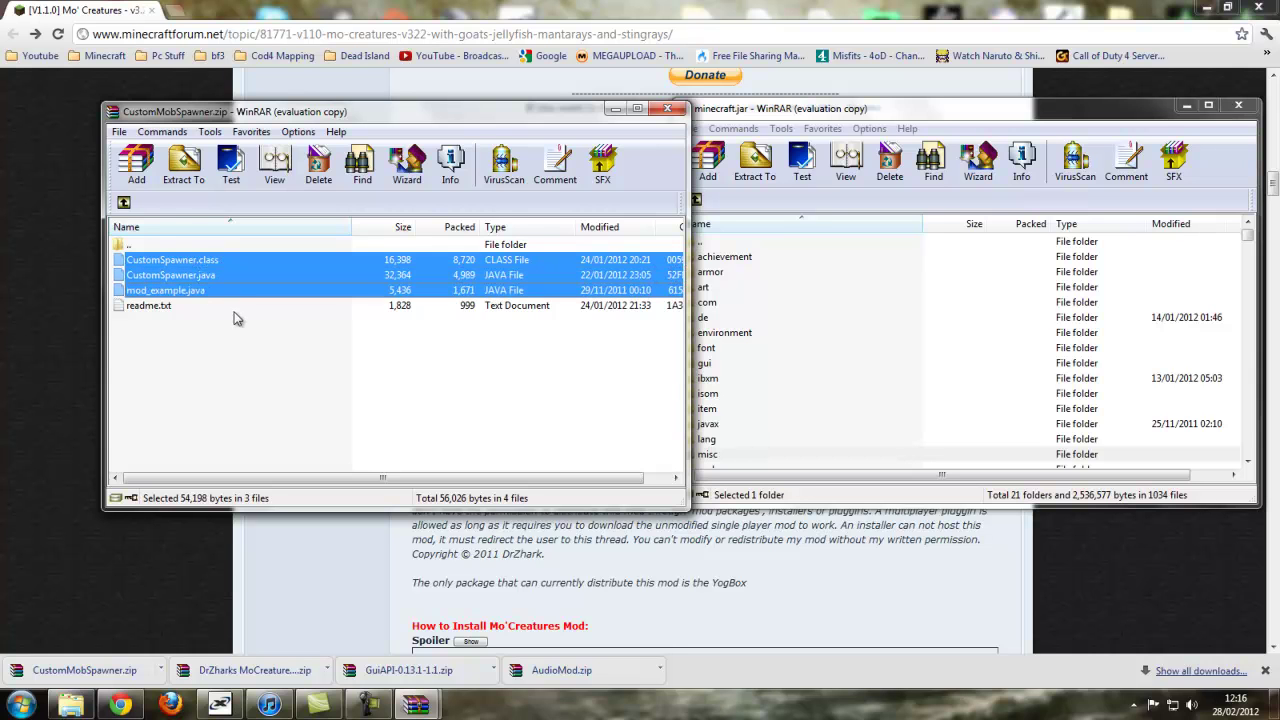
{"action": "left_click_drag", "start_coordinate": [222, 278], "coordinate": [816, 366]}
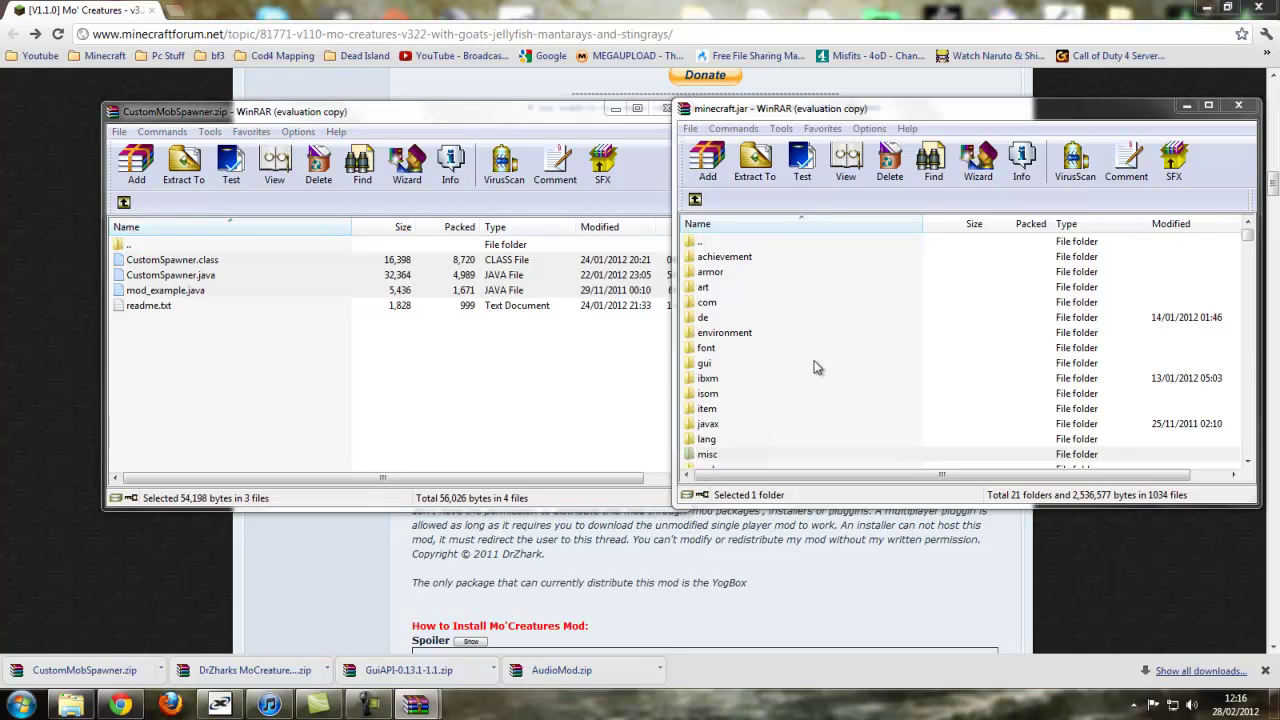
{"action": "left_click", "coordinate": [955, 442]}
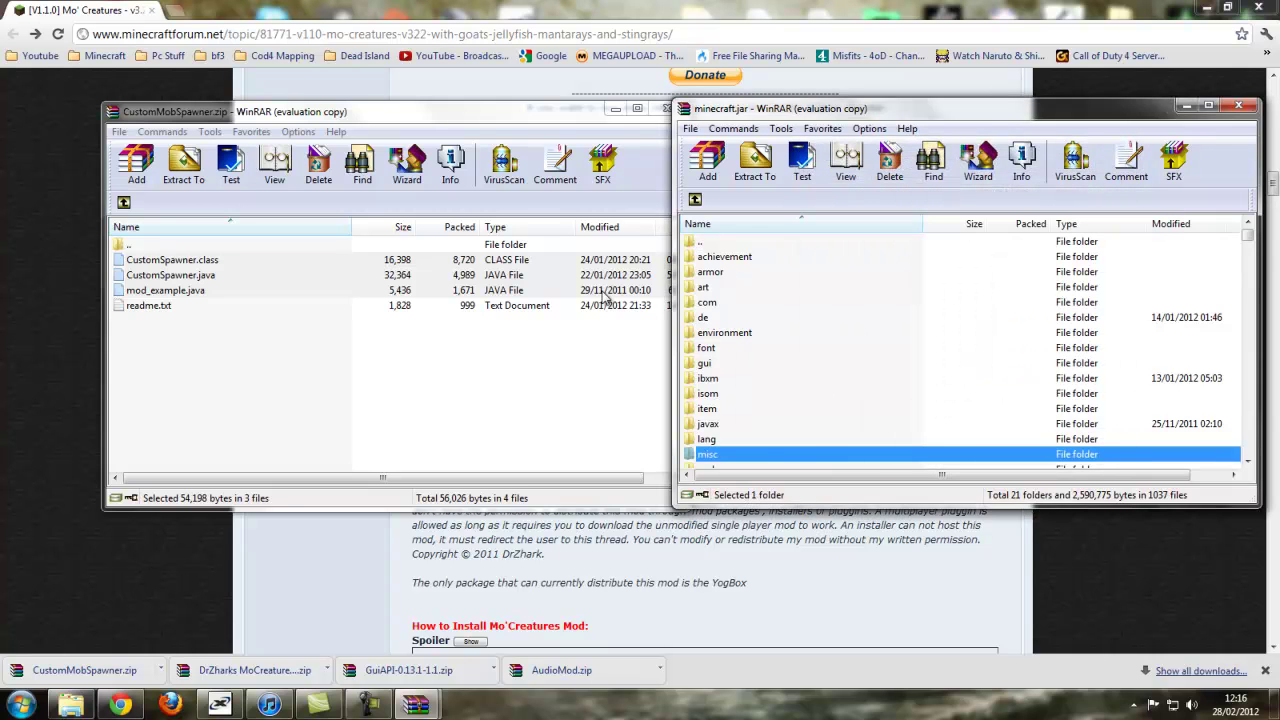
{"action": "left_click", "coordinate": [563, 118]}
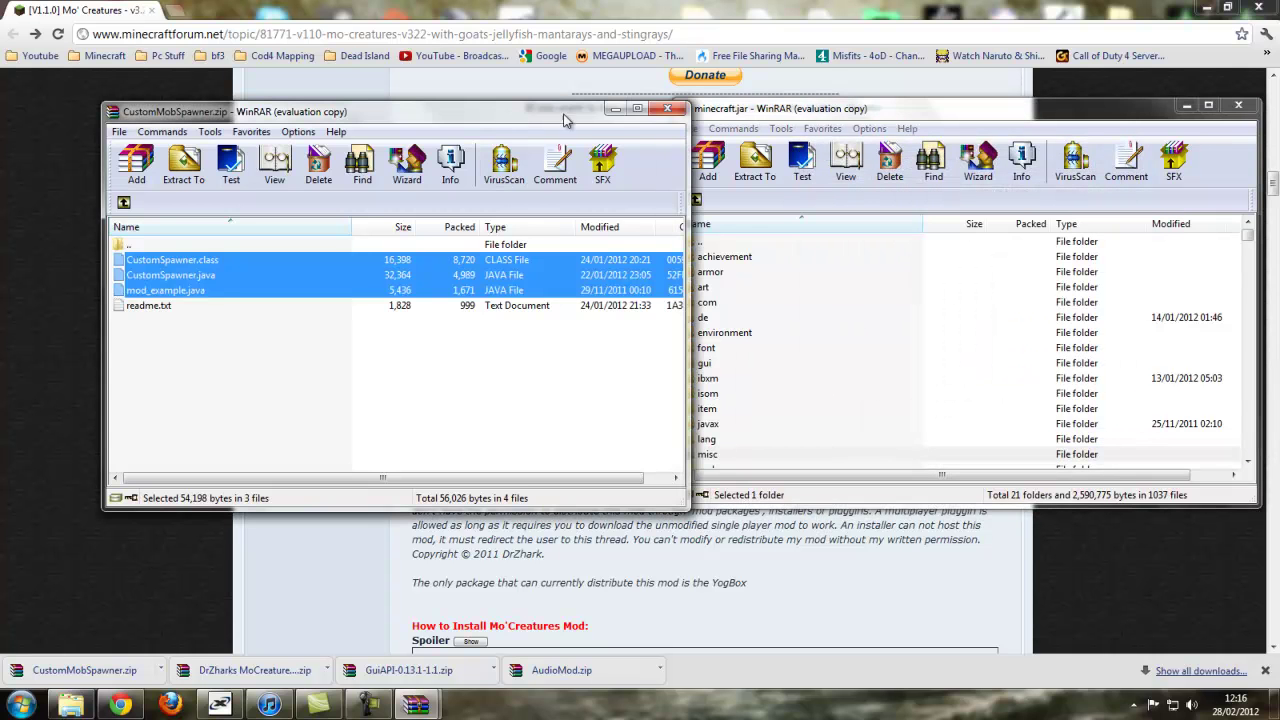
{"action": "left_click", "coordinate": [667, 110]}
- Open the downloaded DrZharks MoCreatures Mod v3.2.2.zip, dismiss the licence reminder and place the .minecraft folder window beside it
{"action": "left_click", "coordinate": [235, 683]}
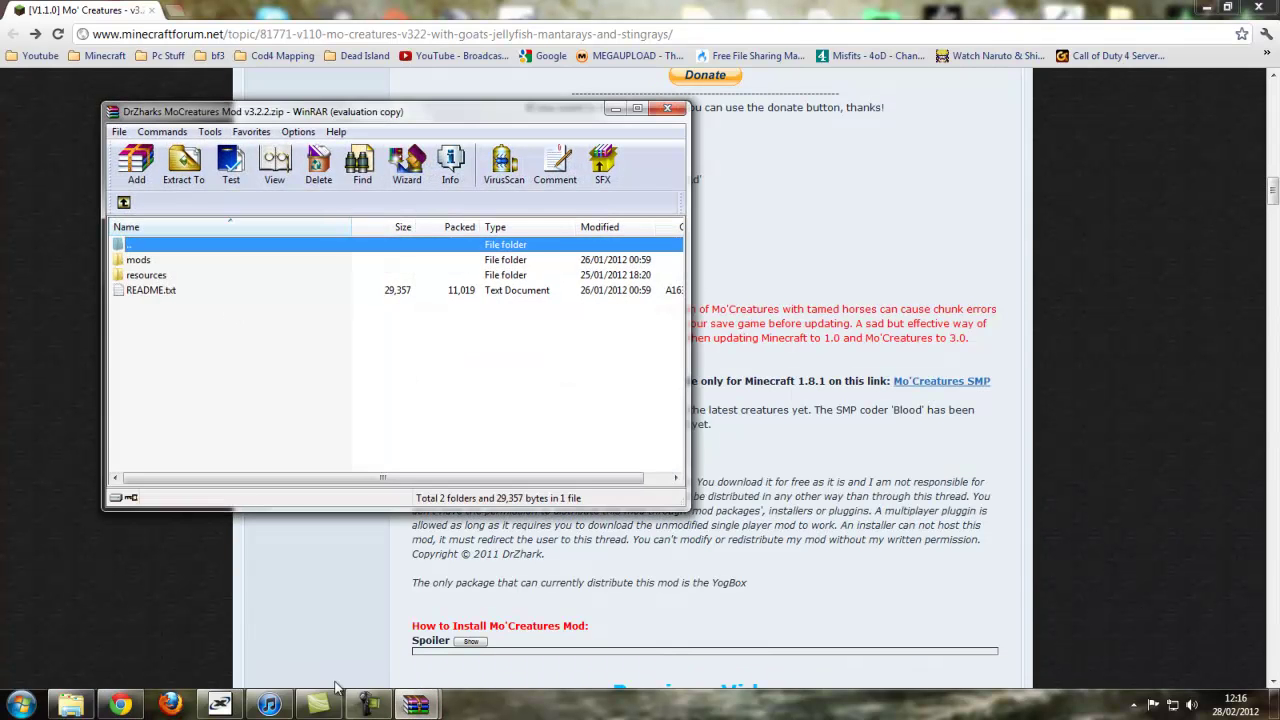
{"action": "left_click", "coordinate": [481, 316]}
{"action": "left_click", "coordinate": [71, 704]}
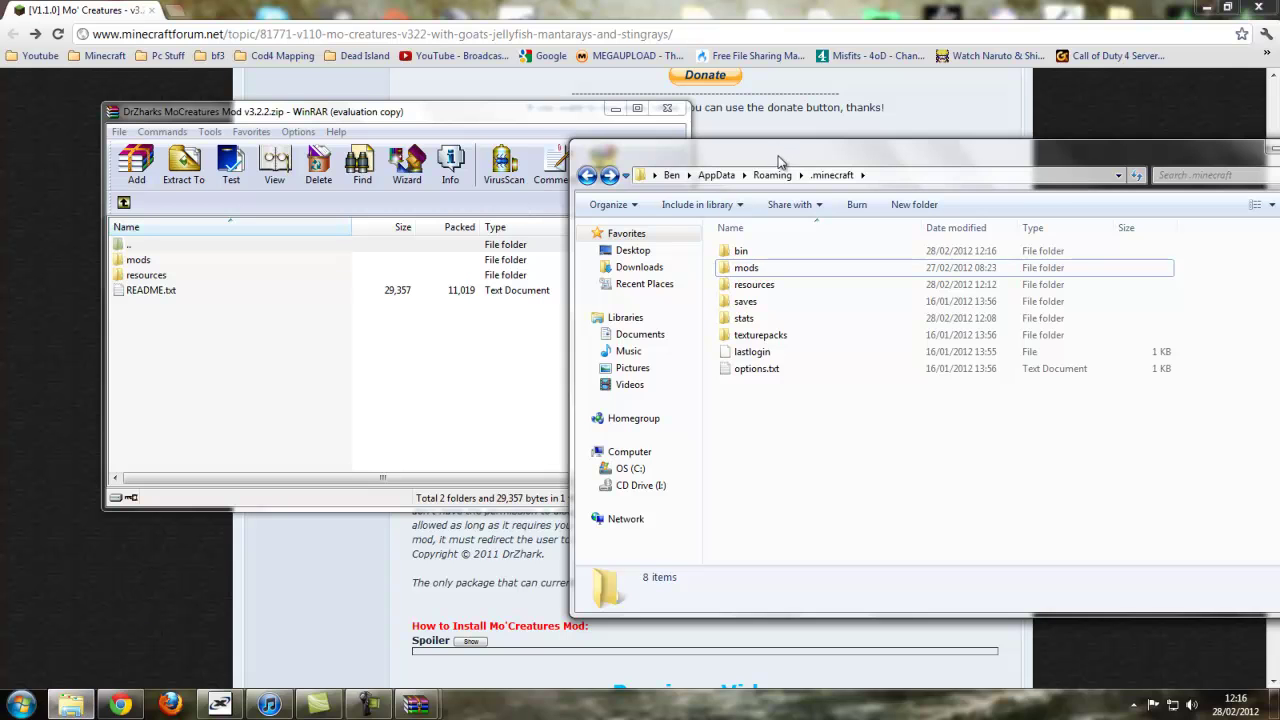
{"action": "left_click_drag", "start_coordinate": [783, 160], "coordinate": [843, 120]}
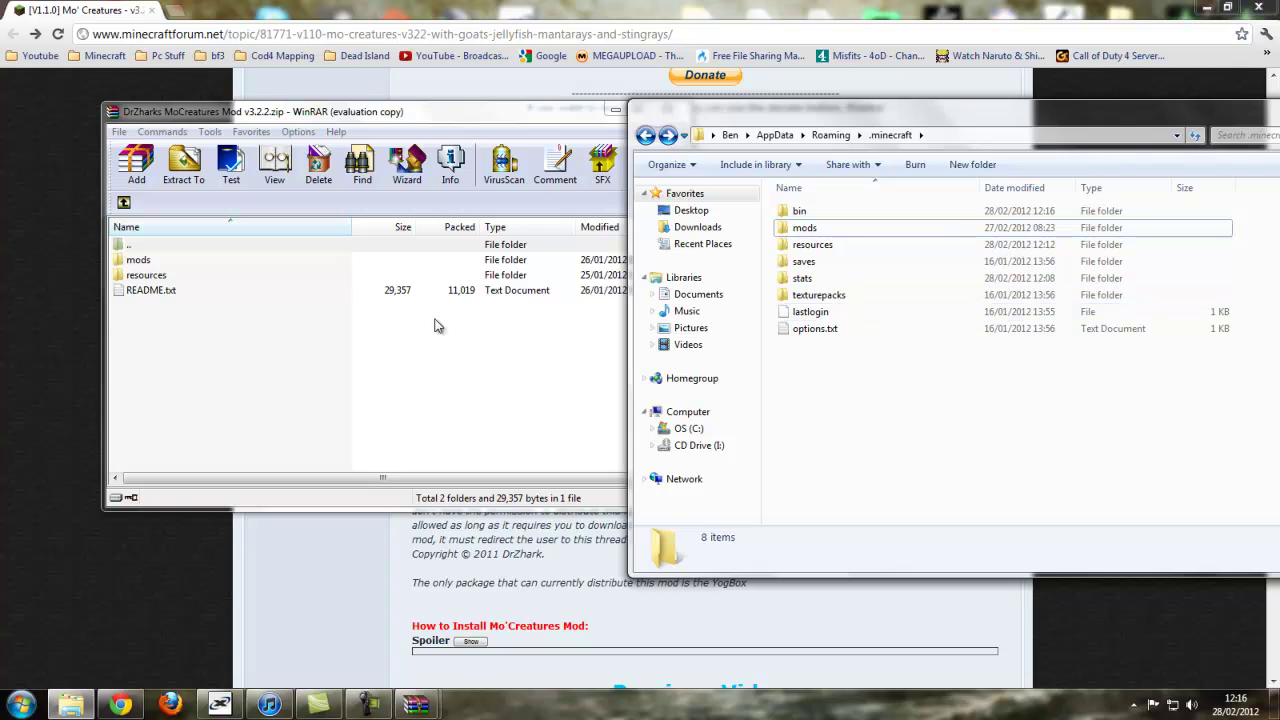
- Copy the mods and resources folders from the Mo'Creatures archive into .minecraft, merging with the existing folders, and close the archive
{"action": "left_click_drag", "start_coordinate": [325, 330], "coordinate": [197, 302]}
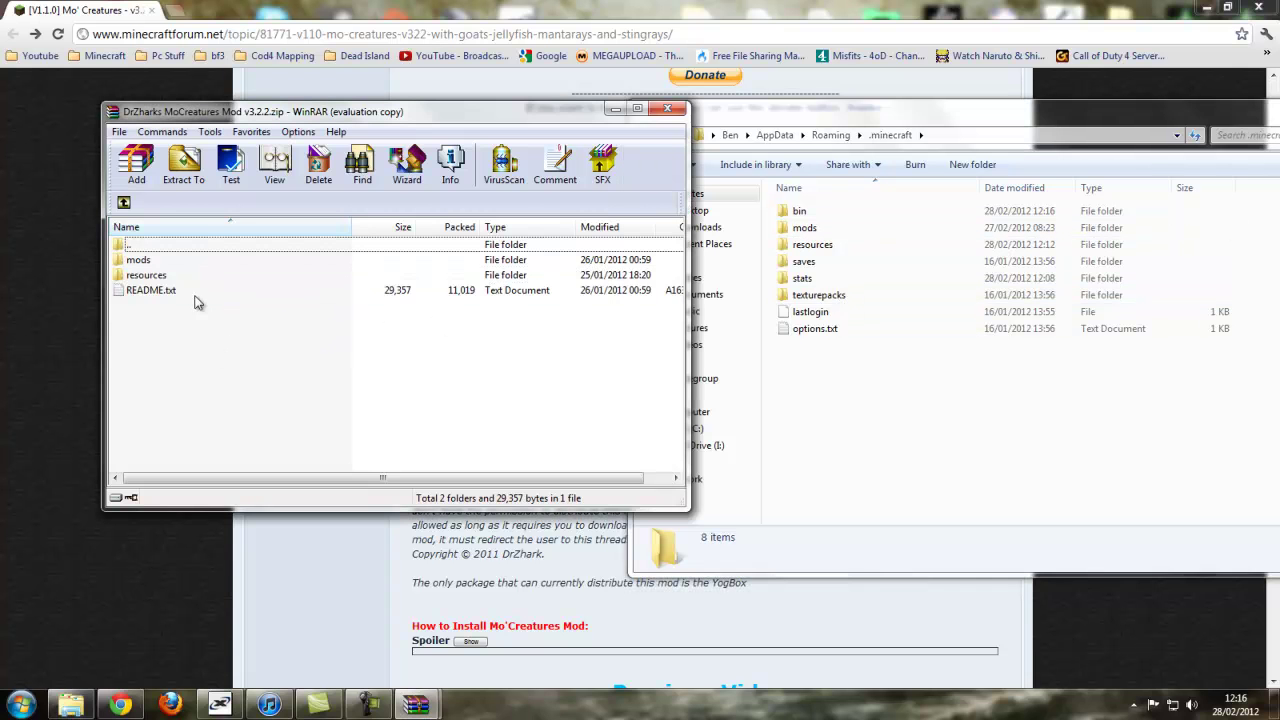
{"action": "left_click", "coordinate": [178, 278]}
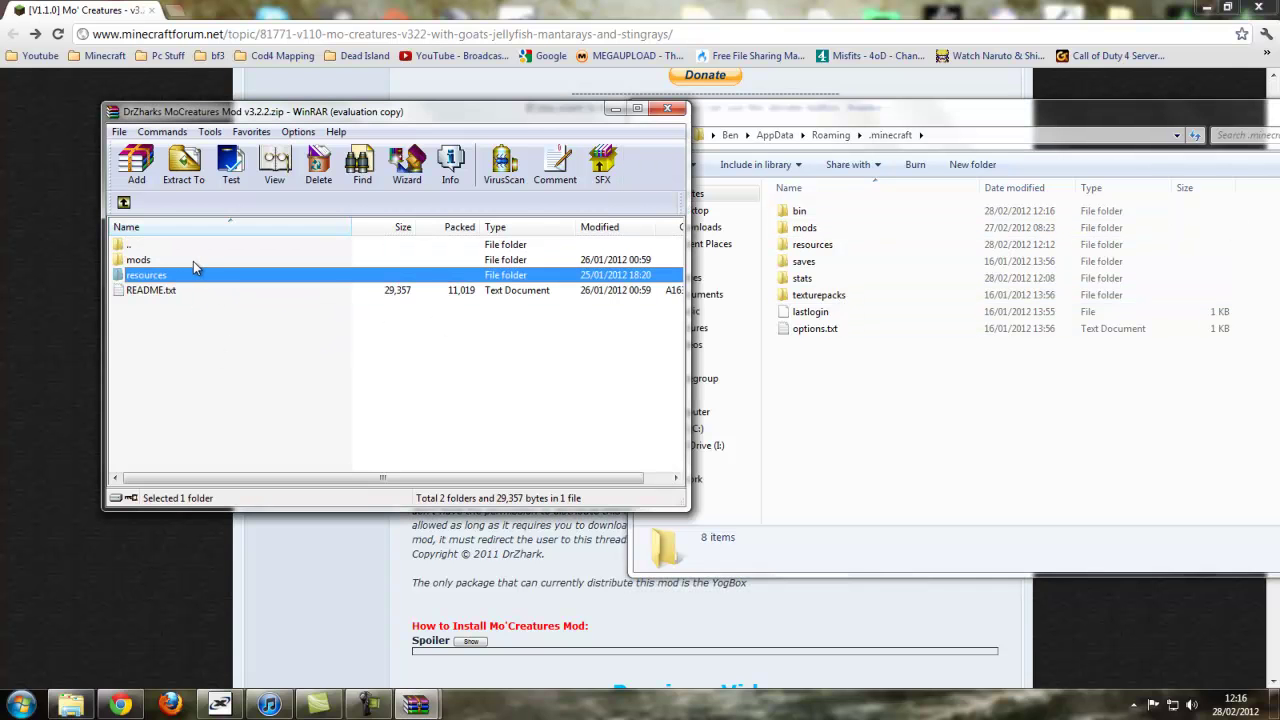
{"action": "left_click", "coordinate": [193, 261], "text": "ctrl"}
{"action": "left_click_drag", "start_coordinate": [222, 272], "coordinate": [800, 405]}
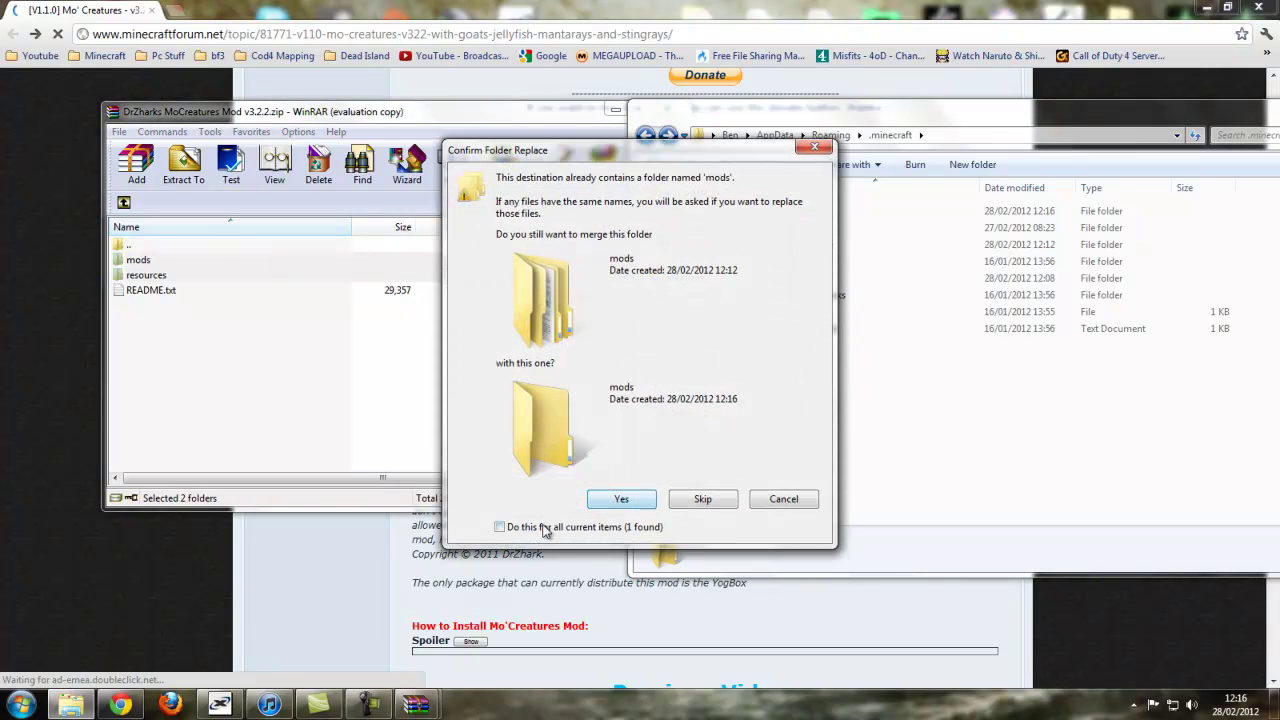
{"action": "left_click", "coordinate": [620, 499]}
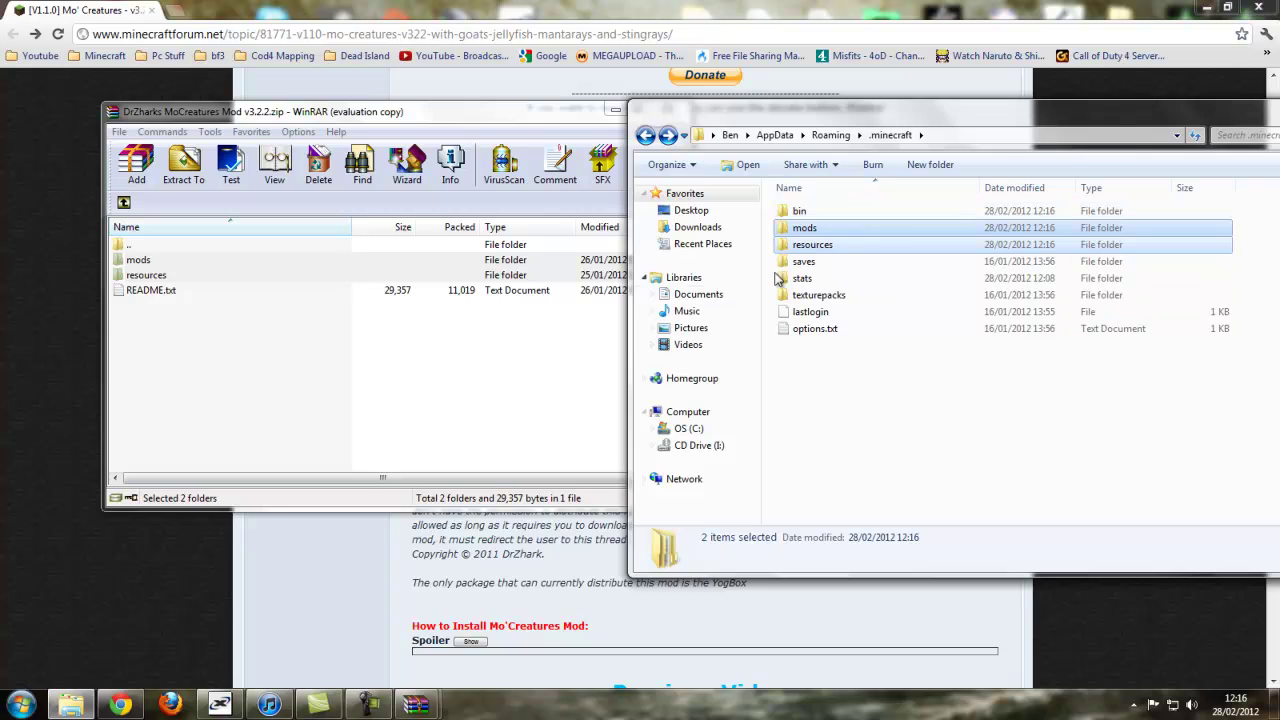
{"action": "left_click", "coordinate": [573, 127]}
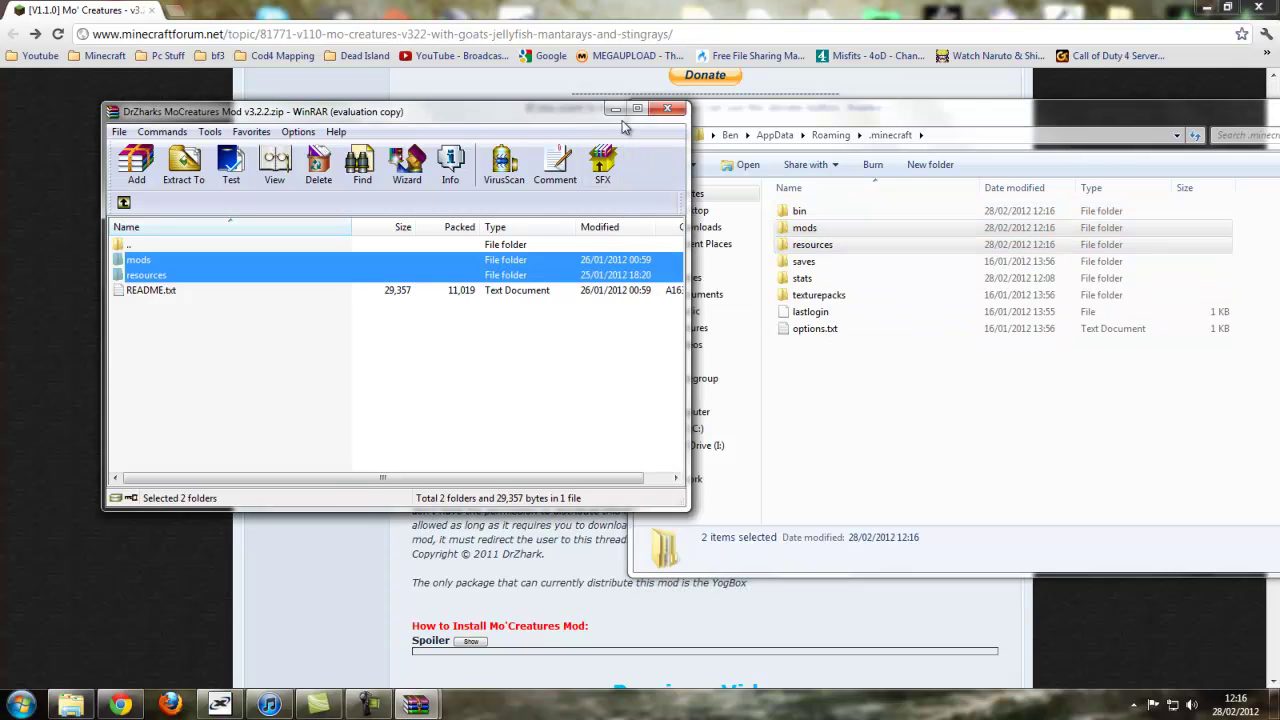
{"action": "left_click", "coordinate": [667, 108]}
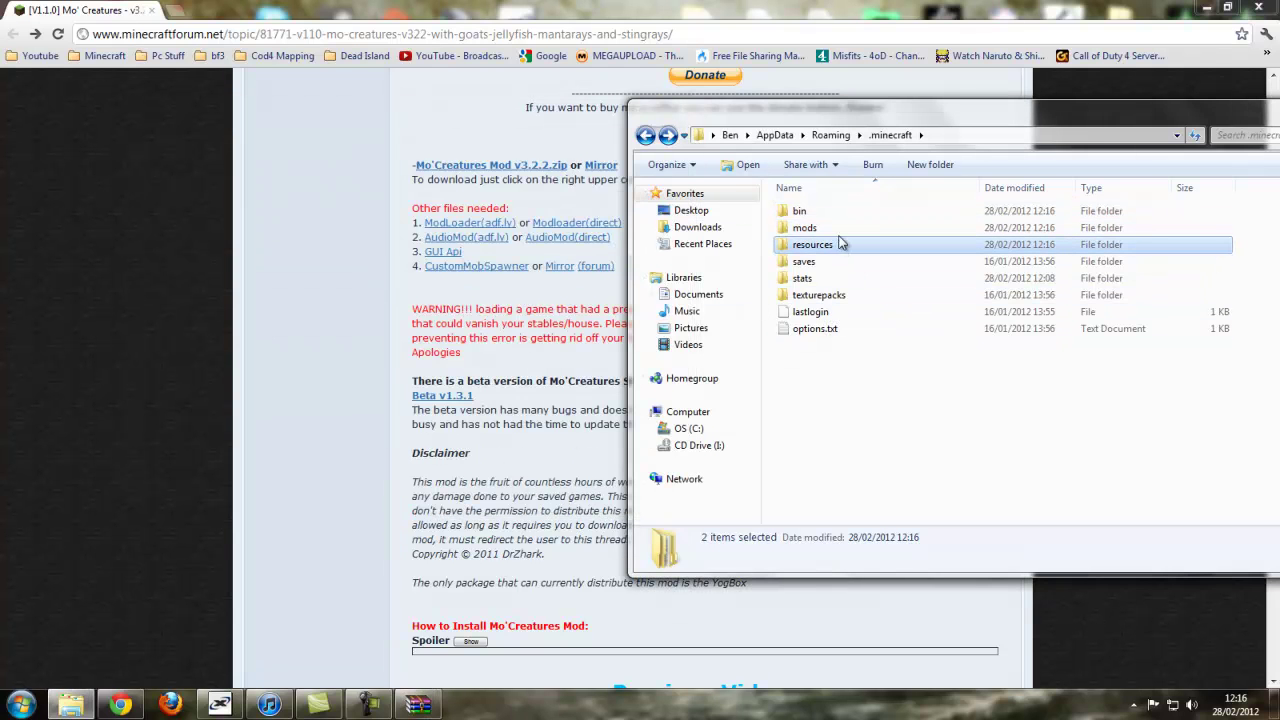
- Check the .minecraft mods folder for the CJB zip files and MoCreatures.zip
{"action": "double_click", "coordinate": [838, 228]}
{"action": "left_click", "coordinate": [855, 212]}
{"action": "left_click", "coordinate": [860, 244]}
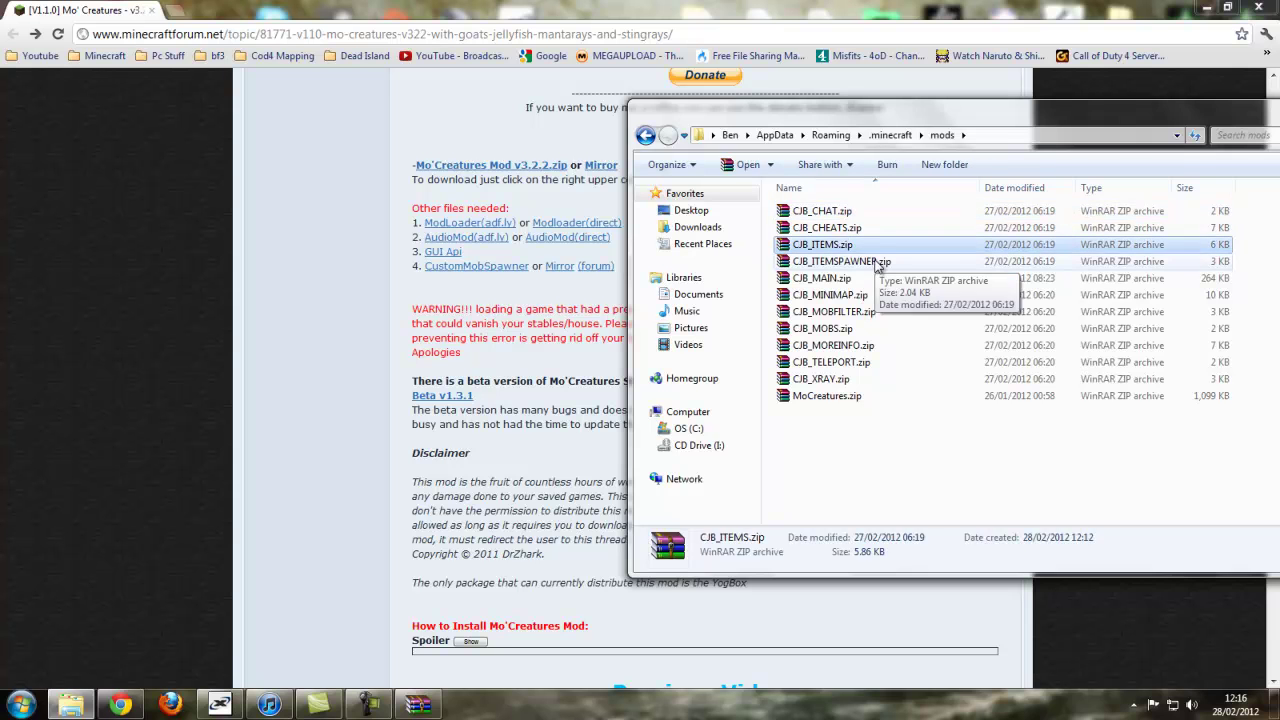
{"action": "left_click", "coordinate": [860, 345]}
{"action": "left_click", "coordinate": [860, 395]}
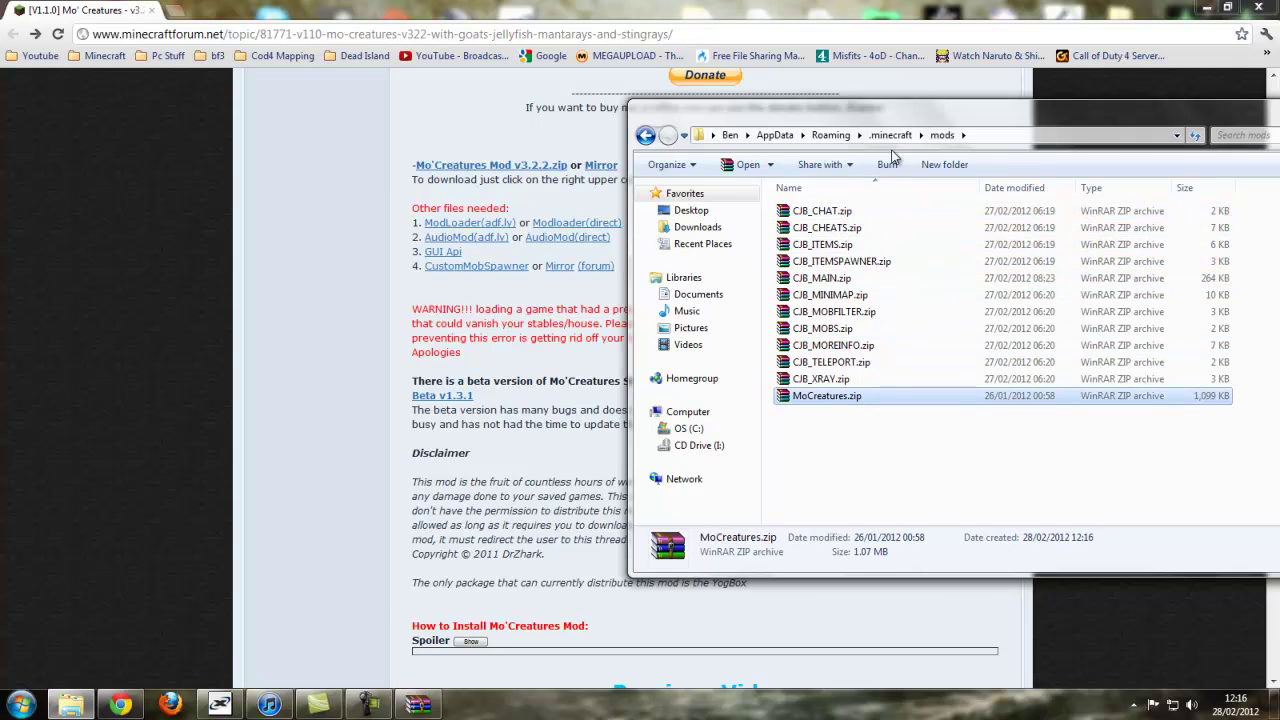
- Close the mods folder window, the minecraft.jar archive and the browser to return to the desktop
{"action": "left_click_drag", "start_coordinate": [896, 124], "coordinate": [560, 138]}
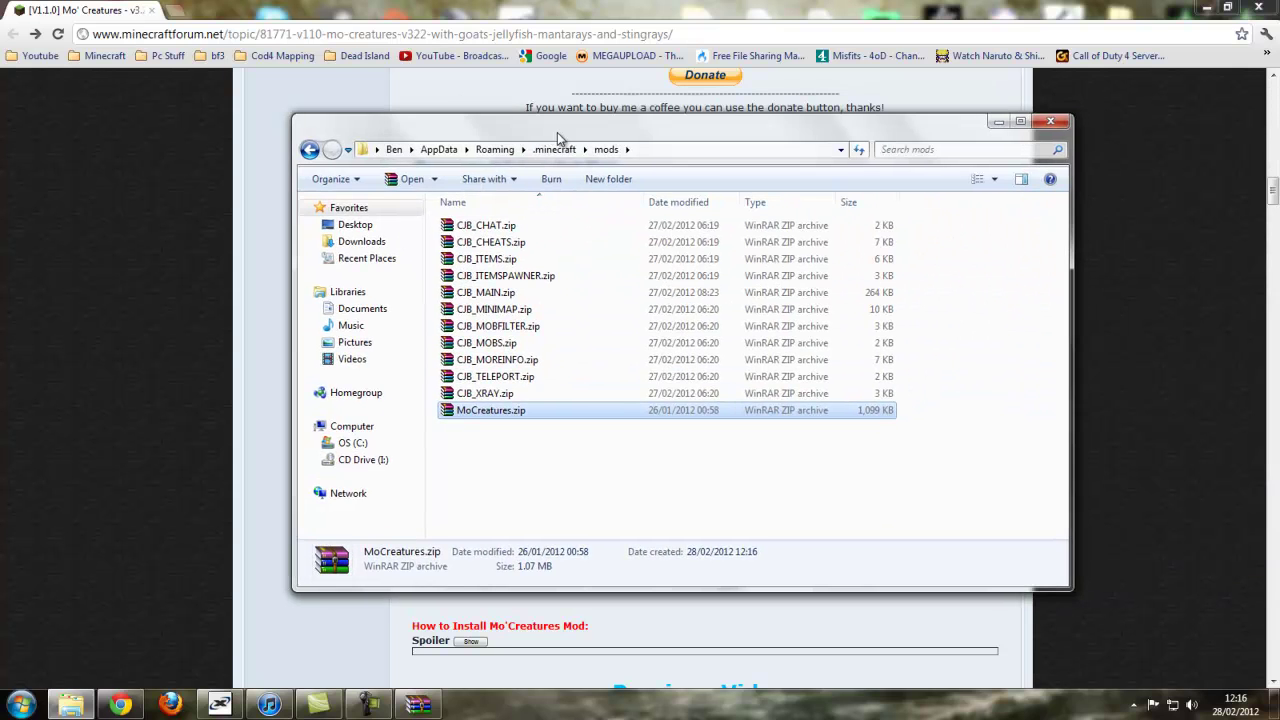
{"action": "left_click", "coordinate": [1052, 123]}
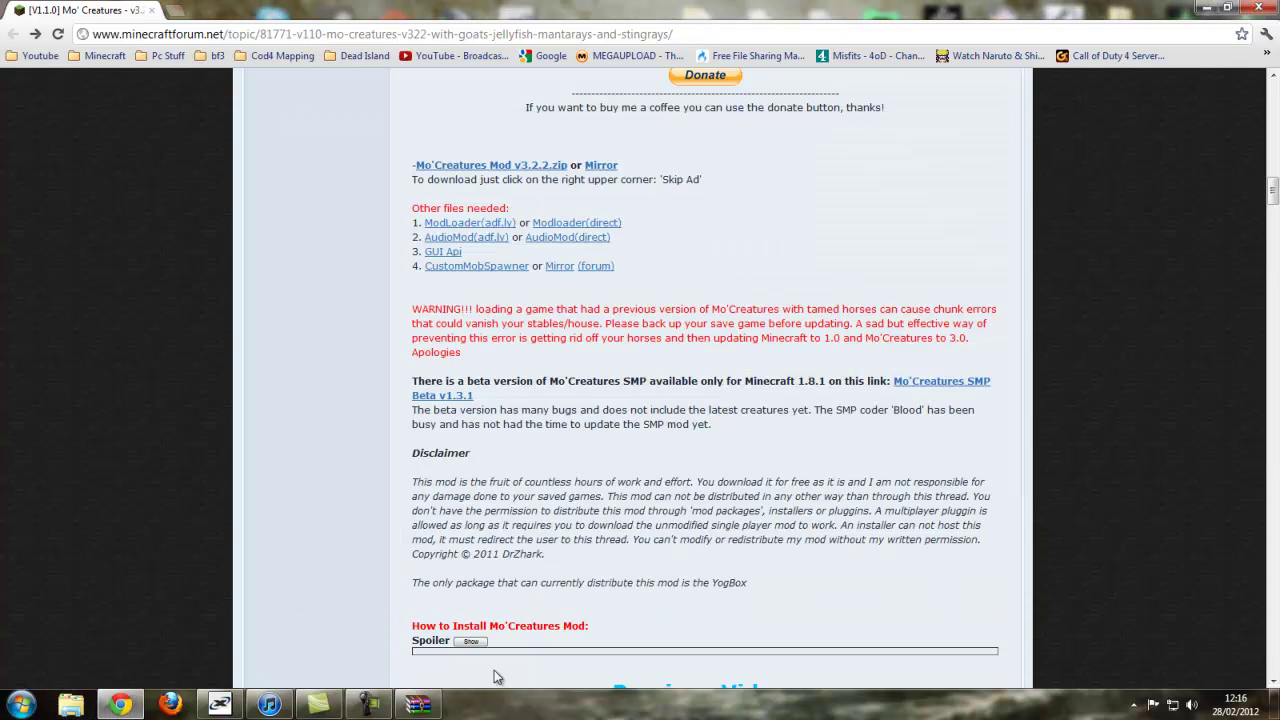
{"action": "left_click", "coordinate": [438, 710]}
{"action": "left_click", "coordinate": [1222, 110]}
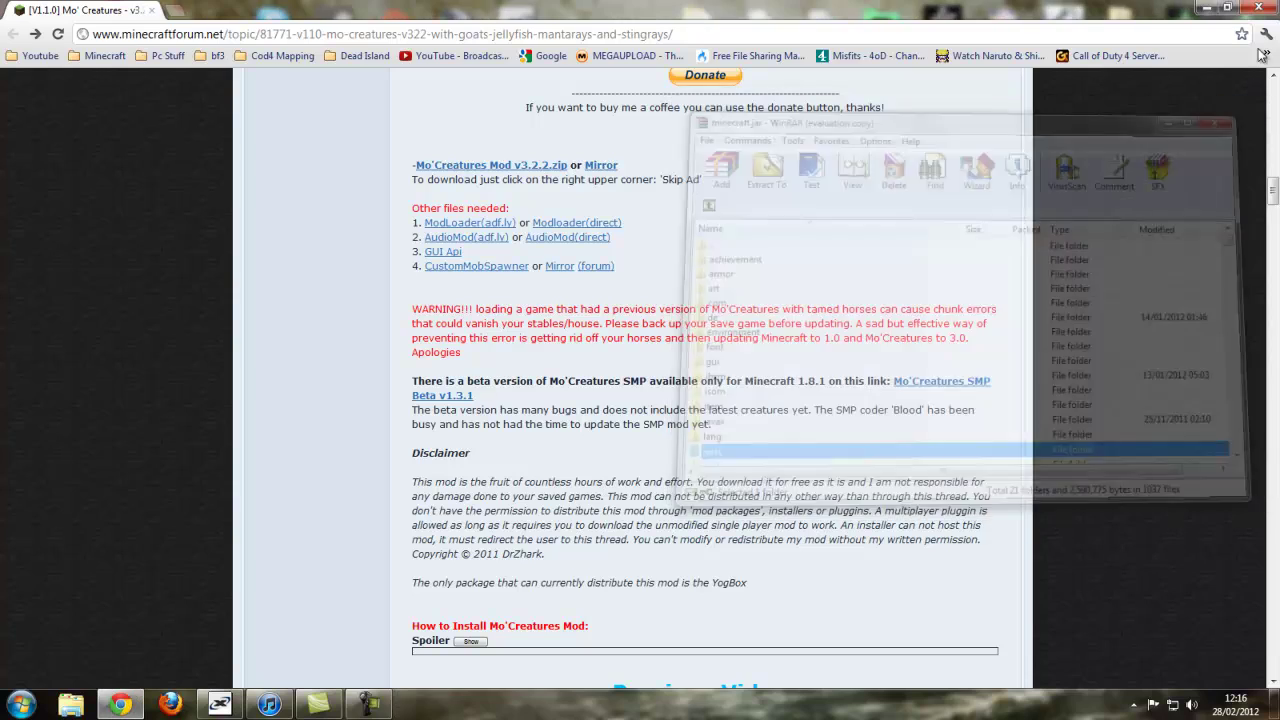
{"action": "left_click", "coordinate": [1259, 10]}
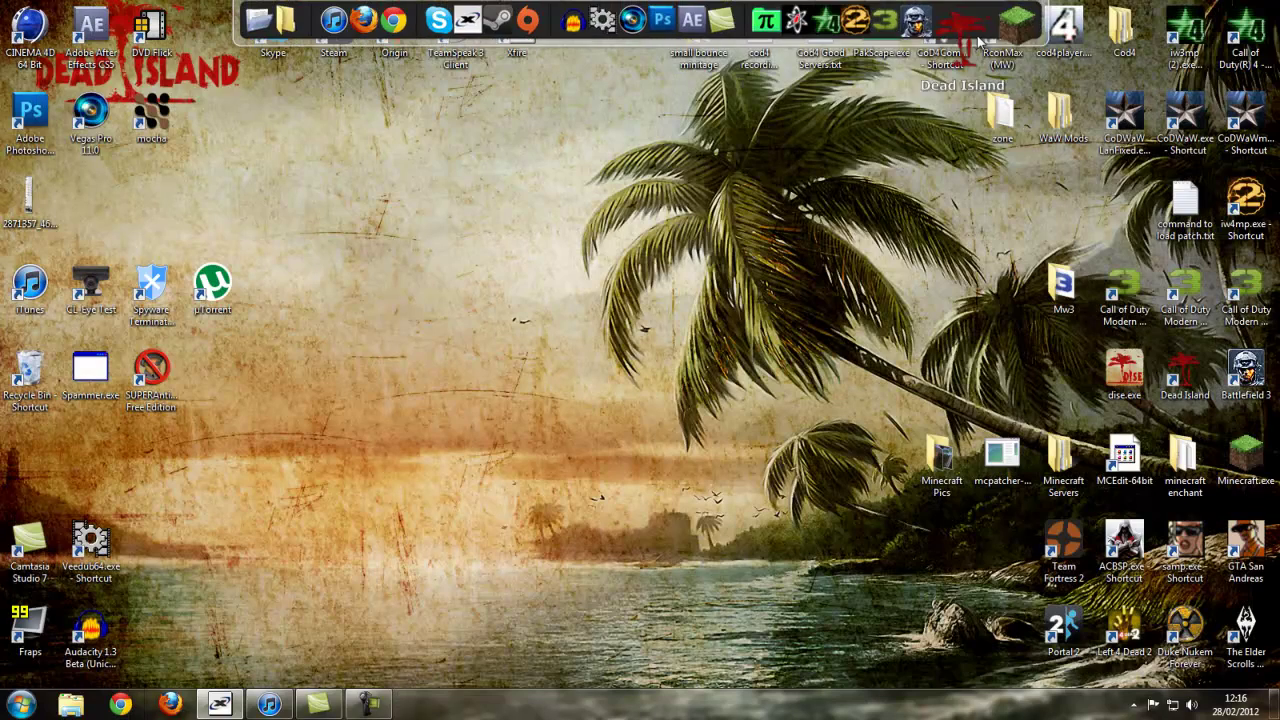
- Start Minecraft from the desktop and maximize the launcher window
{"action": "left_click", "coordinate": [995, 37]}
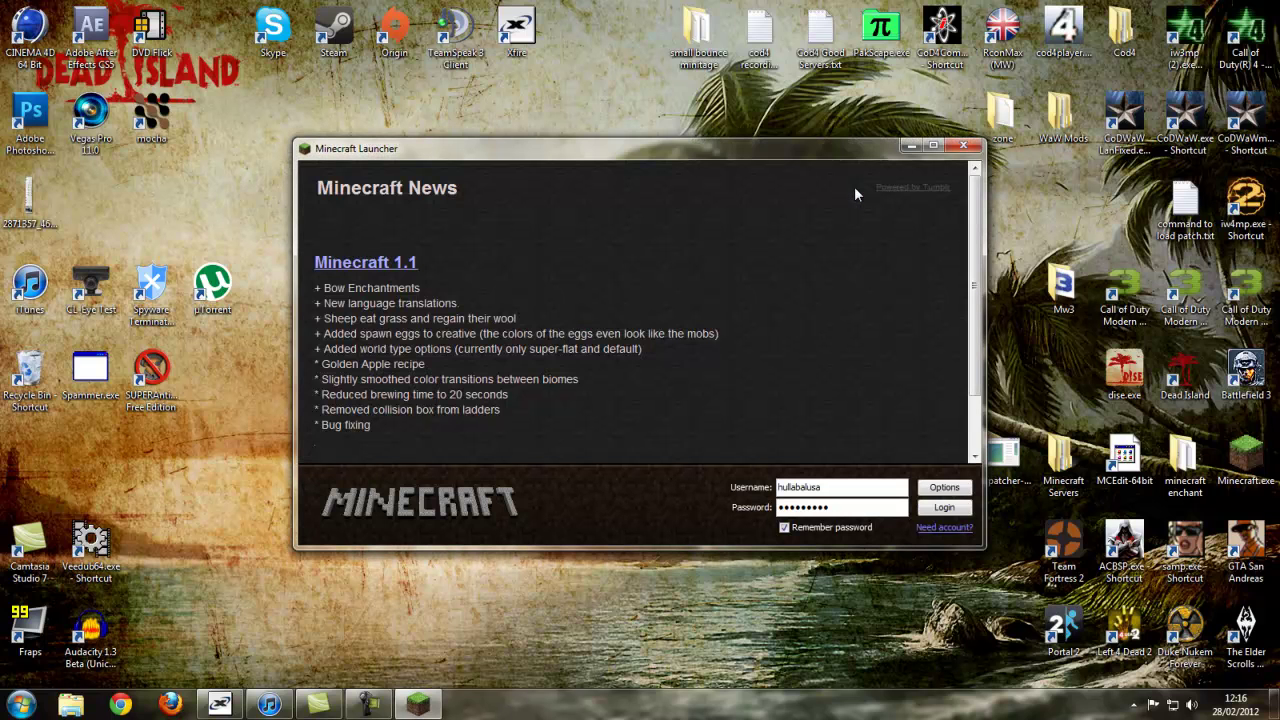
{"action": "left_click", "coordinate": [933, 146]}
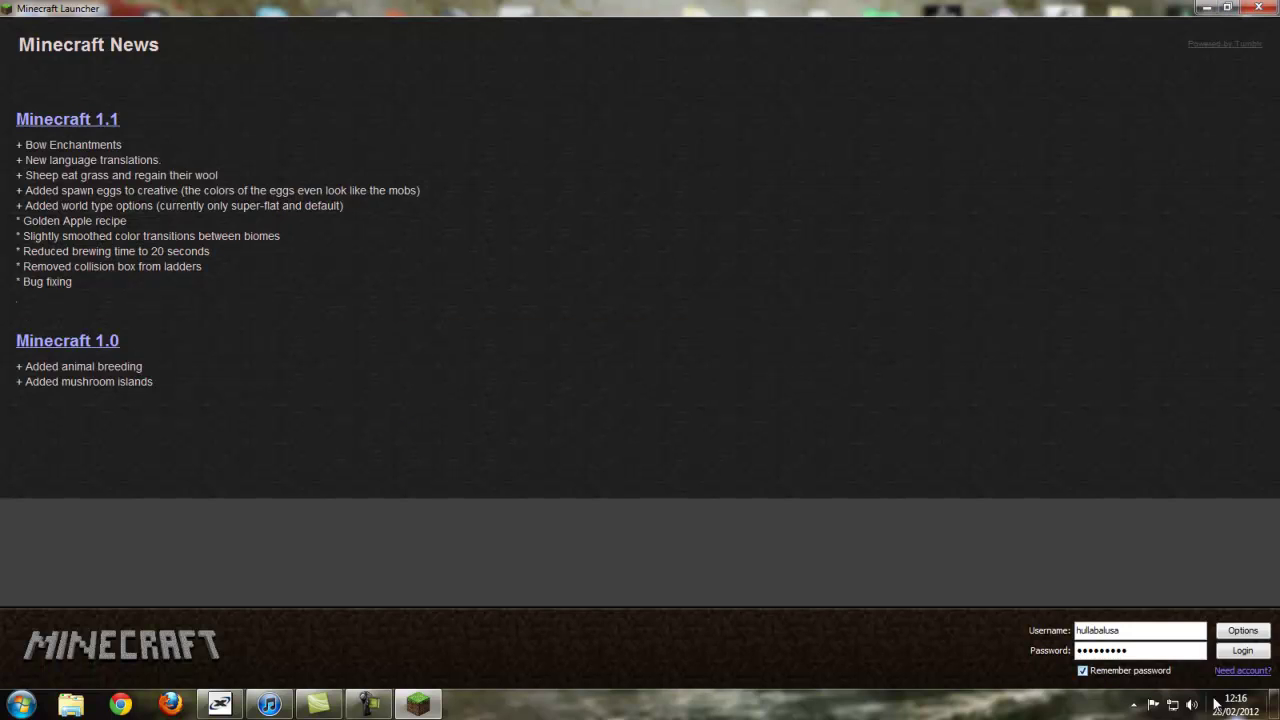
- Log in with the remembered credentials and create a new singleplayer world named New World in Survival mode
{"action": "left_click", "coordinate": [1238, 655]}
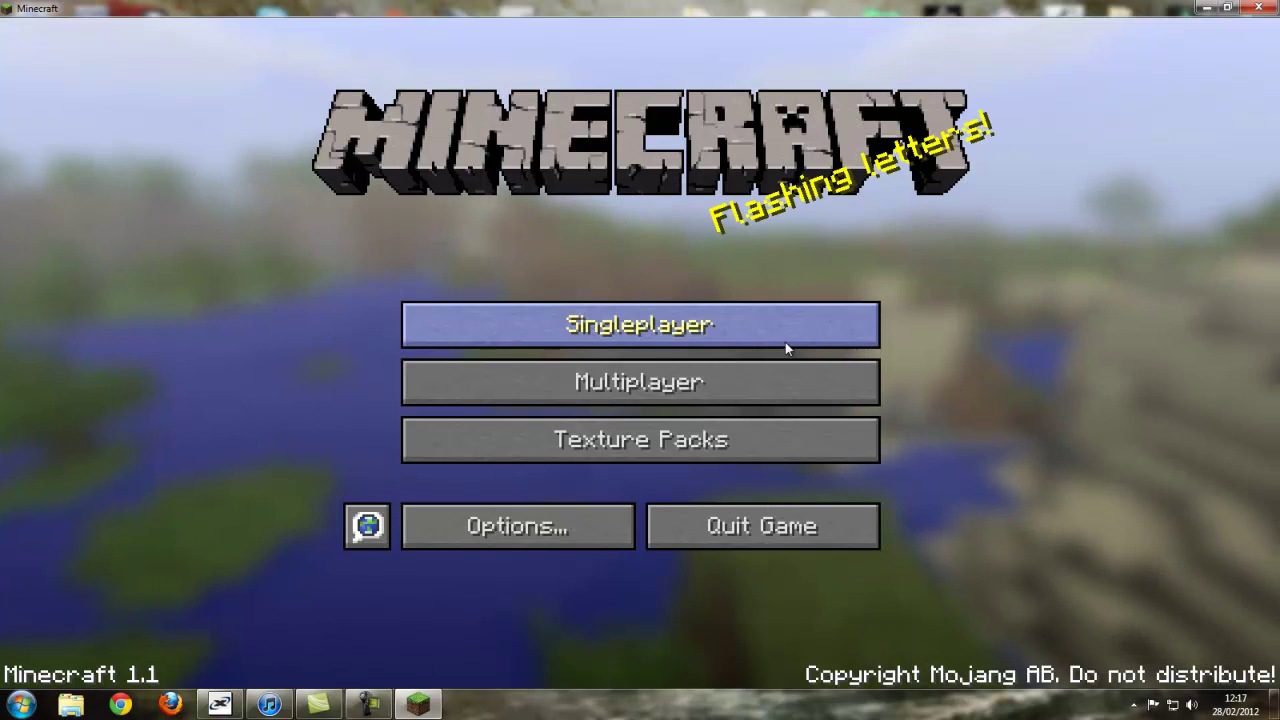
{"action": "left_click", "coordinate": [780, 338]}
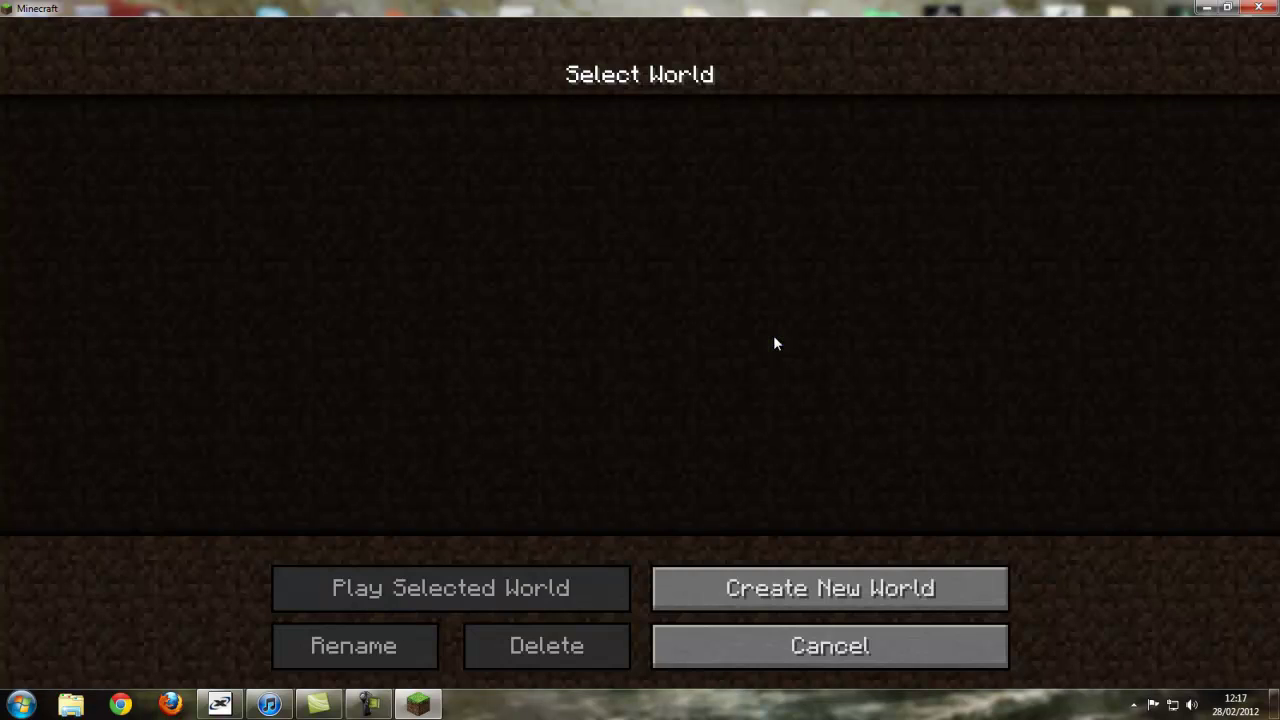
{"action": "left_click", "coordinate": [820, 585]}
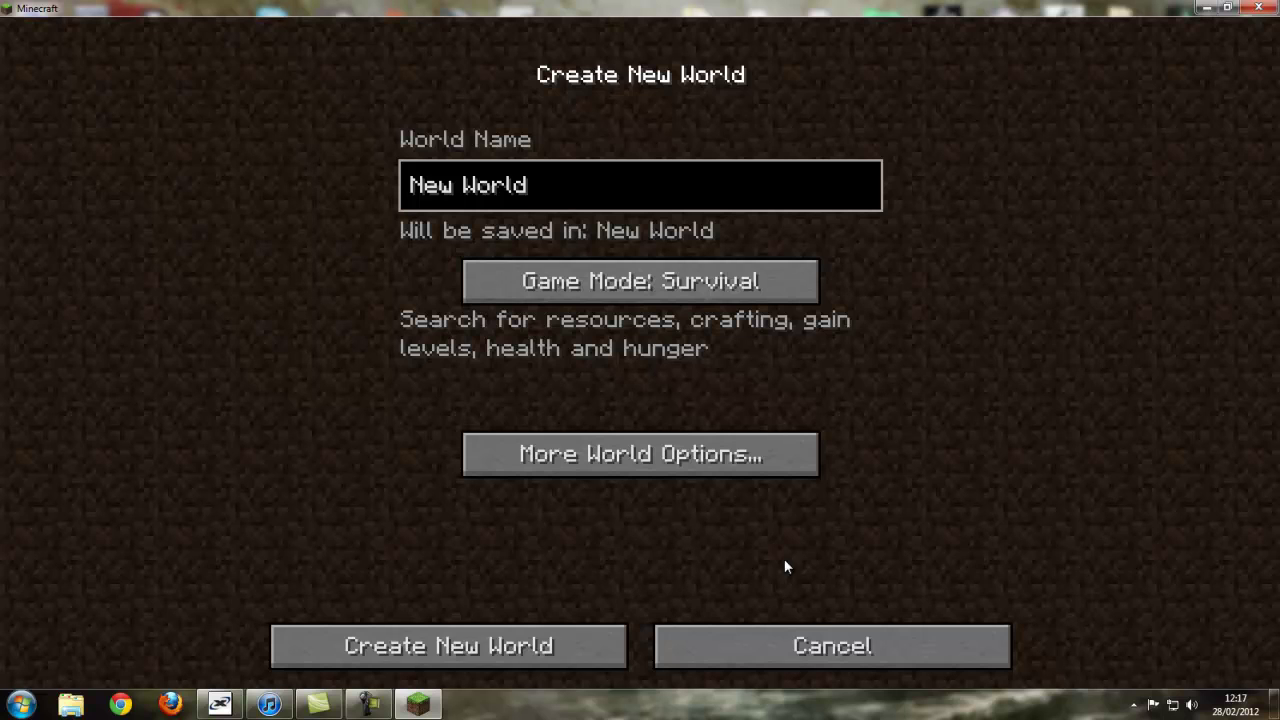
{"action": "left_click", "coordinate": [578, 645]}
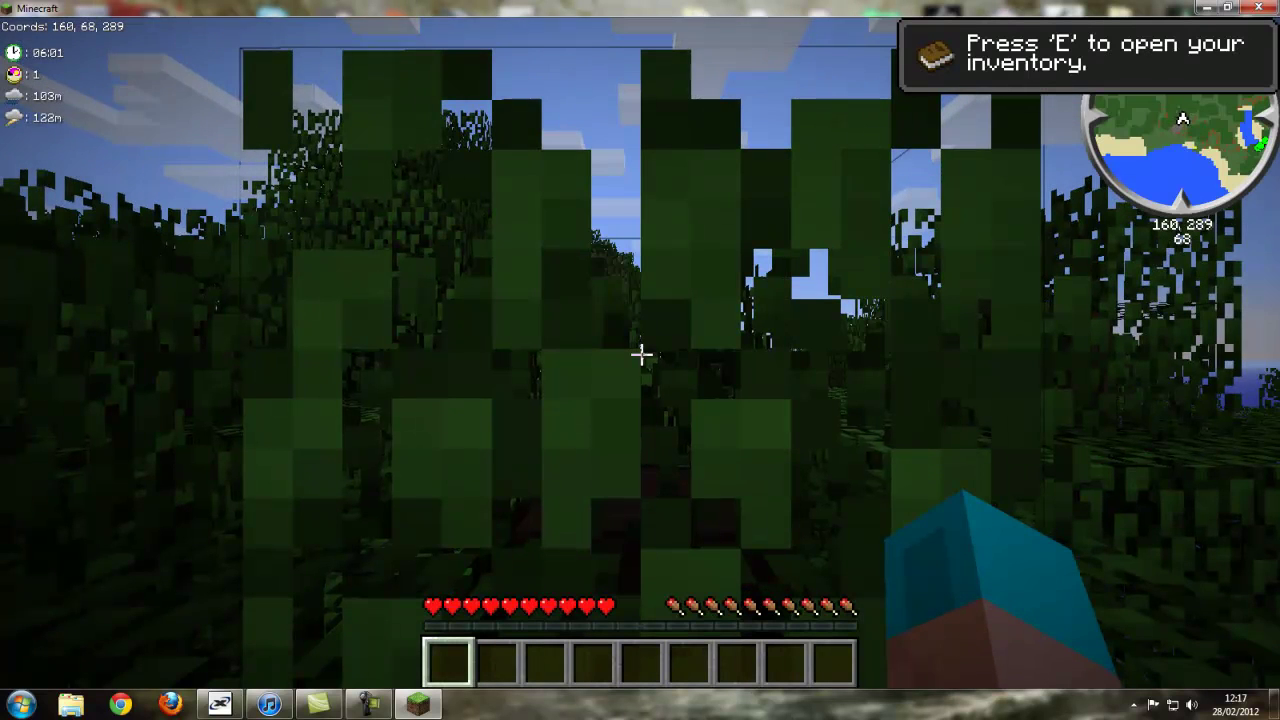
- Rebind the game controls: Drop to F, Inventory to R and Sneak to left Control
{"action": "key", "text": "Escape"}
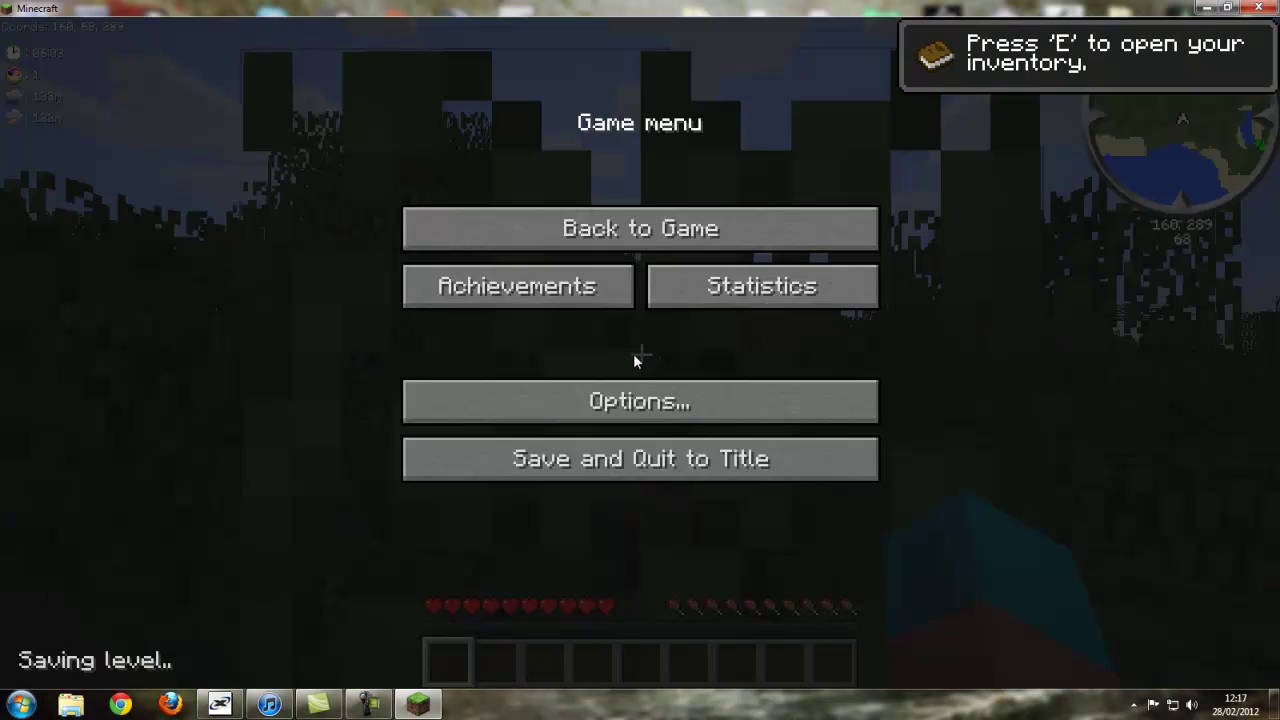
{"action": "left_click", "coordinate": [628, 418]}
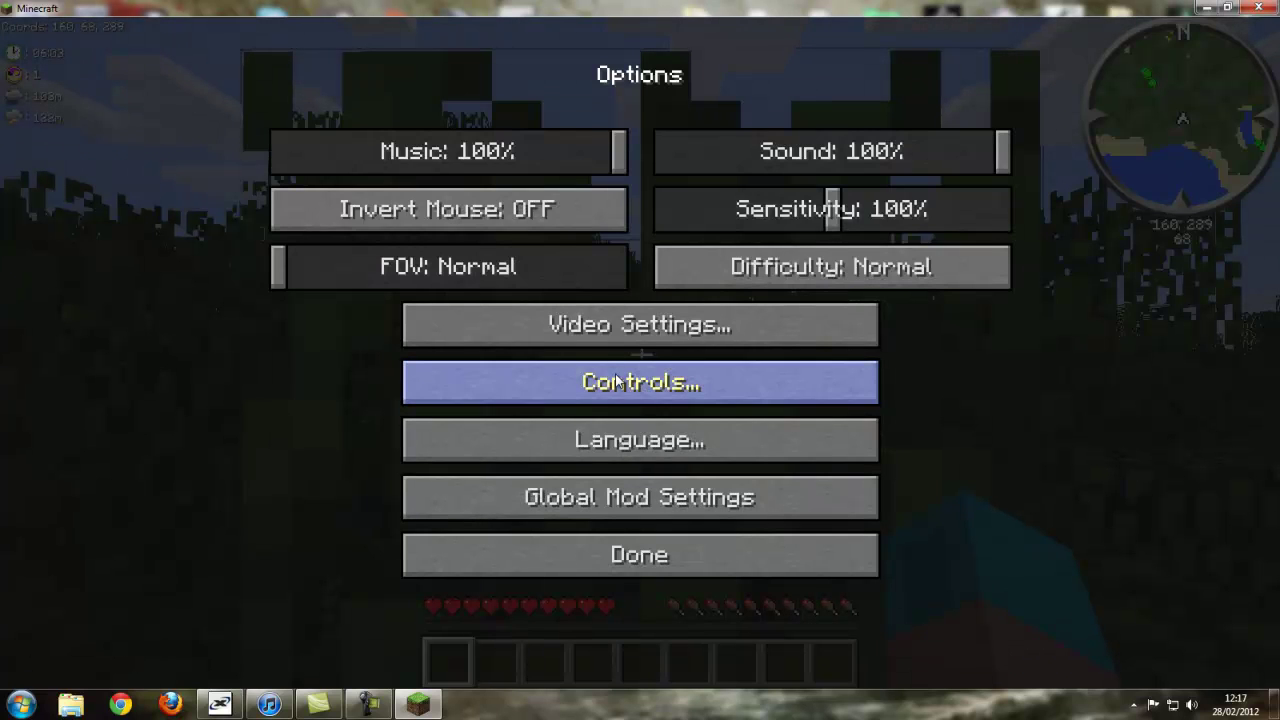
{"action": "left_click", "coordinate": [618, 381]}
{"action": "left_click", "coordinate": [387, 396]}
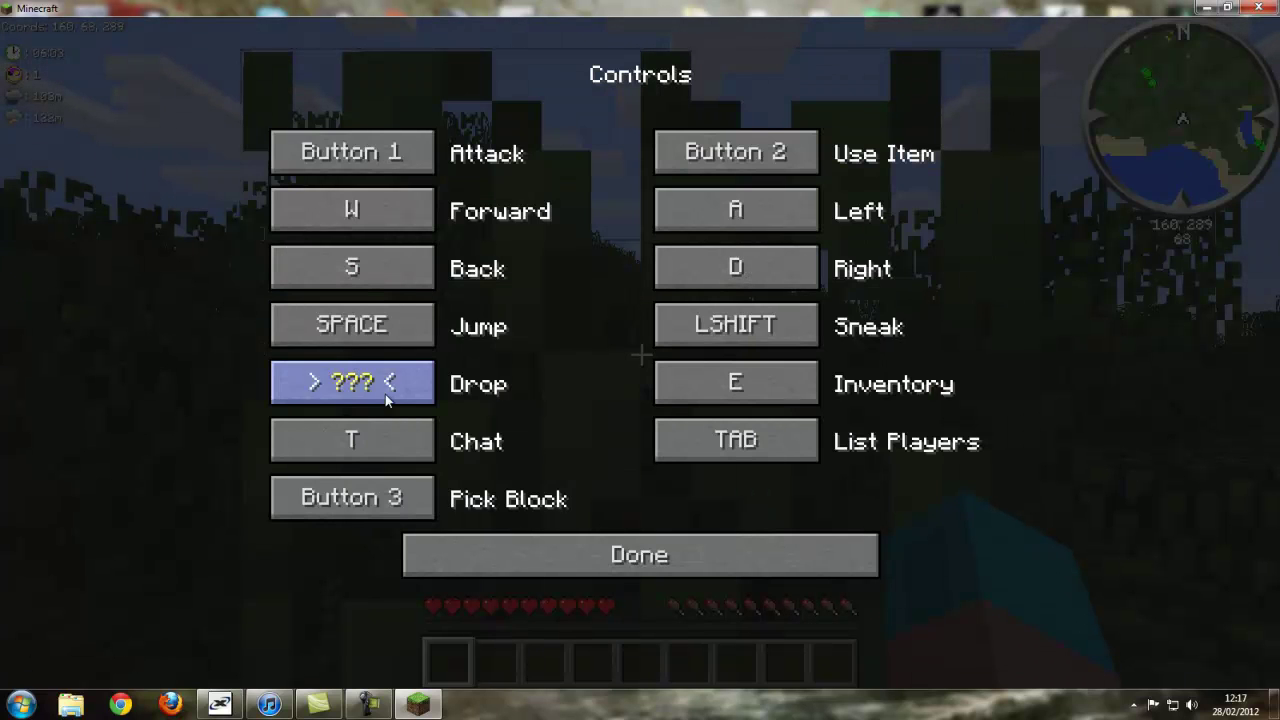
{"action": "key", "text": "f"}
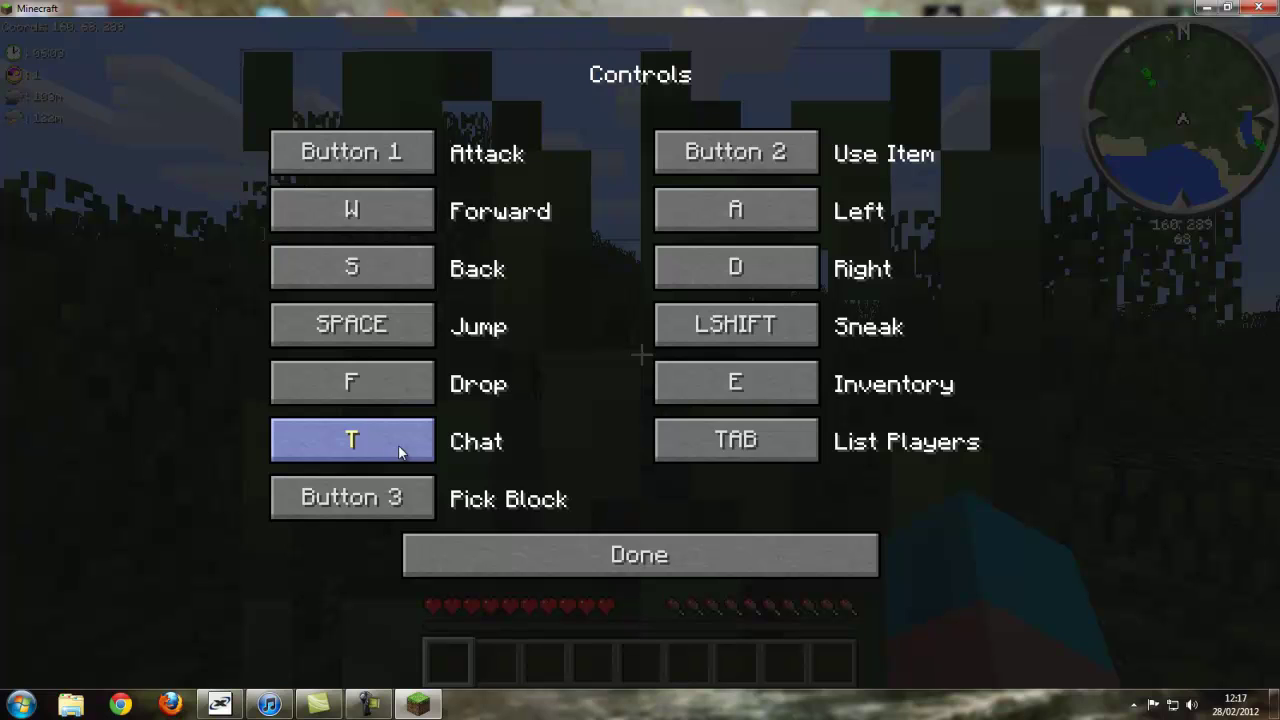
{"action": "left_click", "coordinate": [768, 387]}
{"action": "key", "text": "a"}
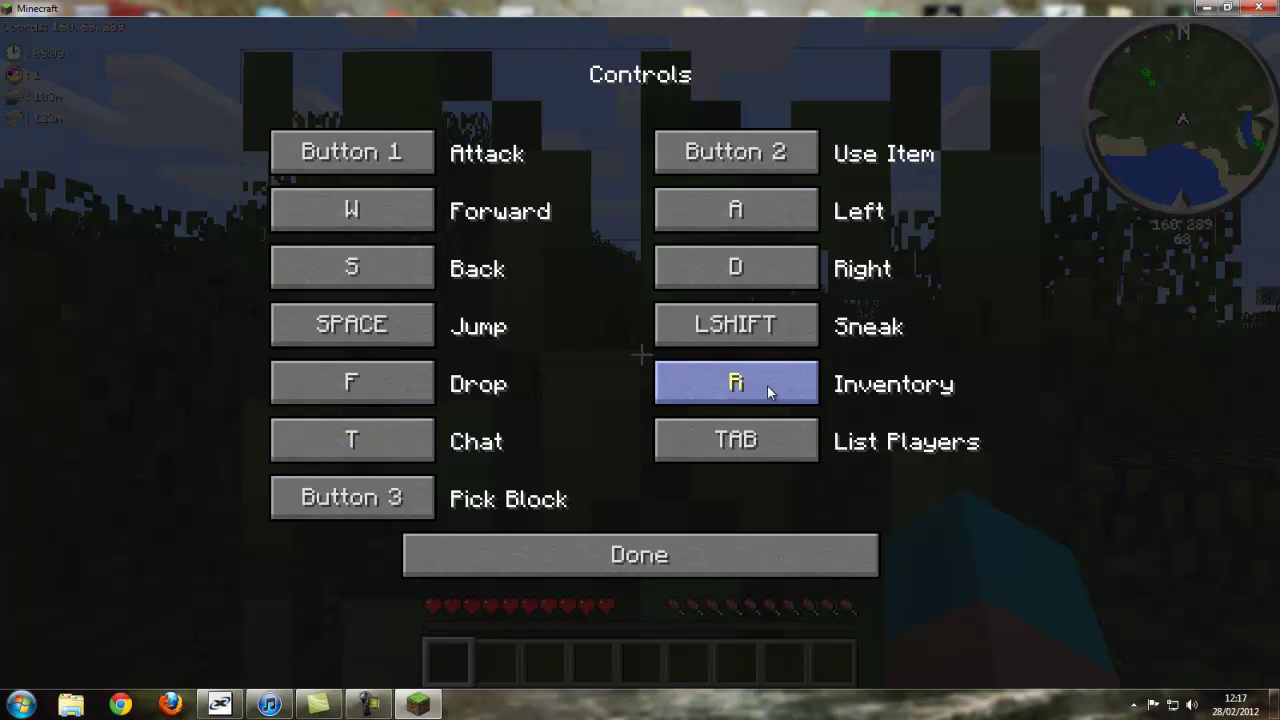
{"action": "left_click", "coordinate": [757, 322]}
{"action": "key", "text": "ctrl"}
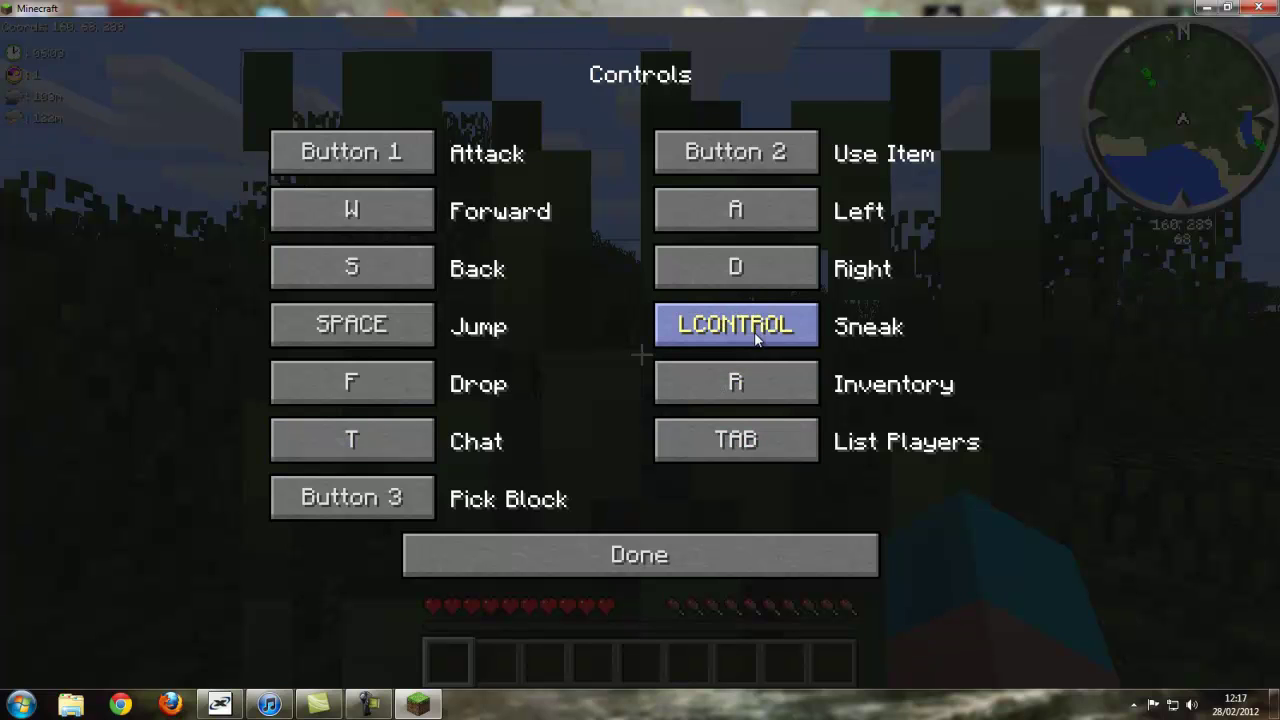
{"action": "left_click", "coordinate": [714, 565]}
- Turn the music off and set the sound volume to 14%
{"action": "left_click_drag", "start_coordinate": [530, 151], "coordinate": [31, 163]}
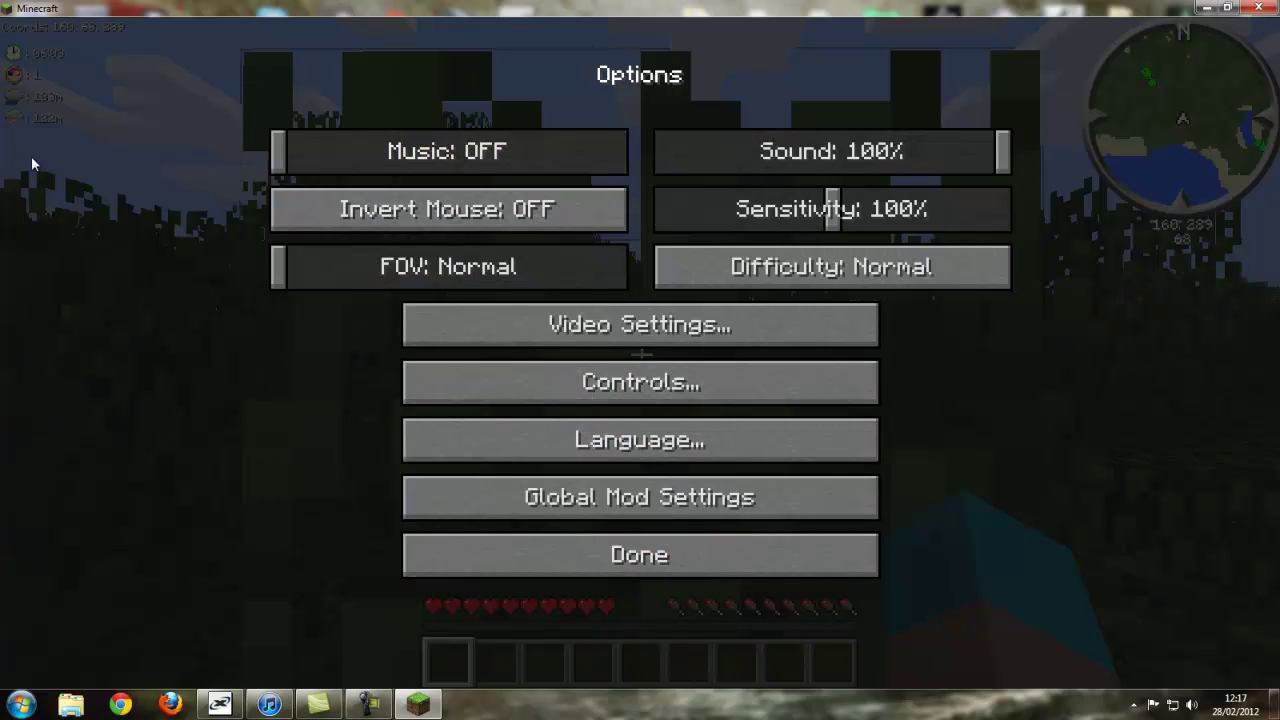
{"action": "left_click_drag", "start_coordinate": [720, 151], "coordinate": [711, 152]}
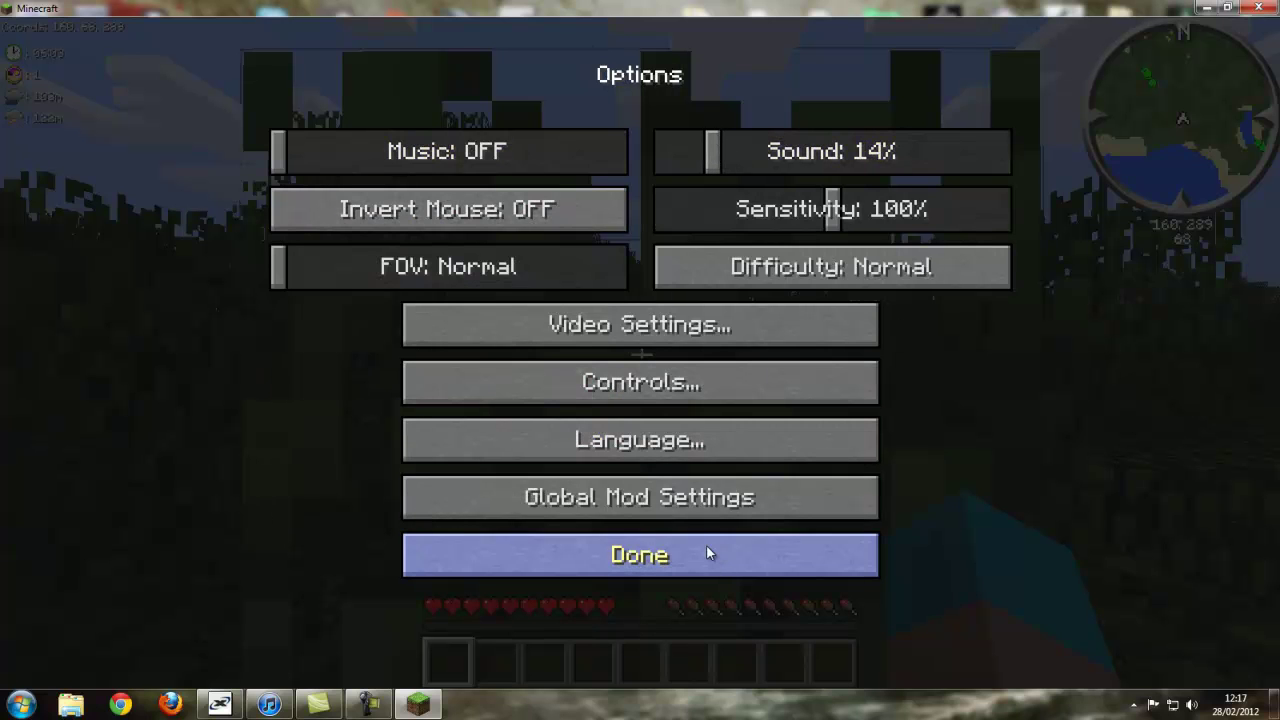
- Look at the DrZhark's Mo'Creatures categories in the global mod settings and return to the options
{"action": "left_click", "coordinate": [698, 511]}
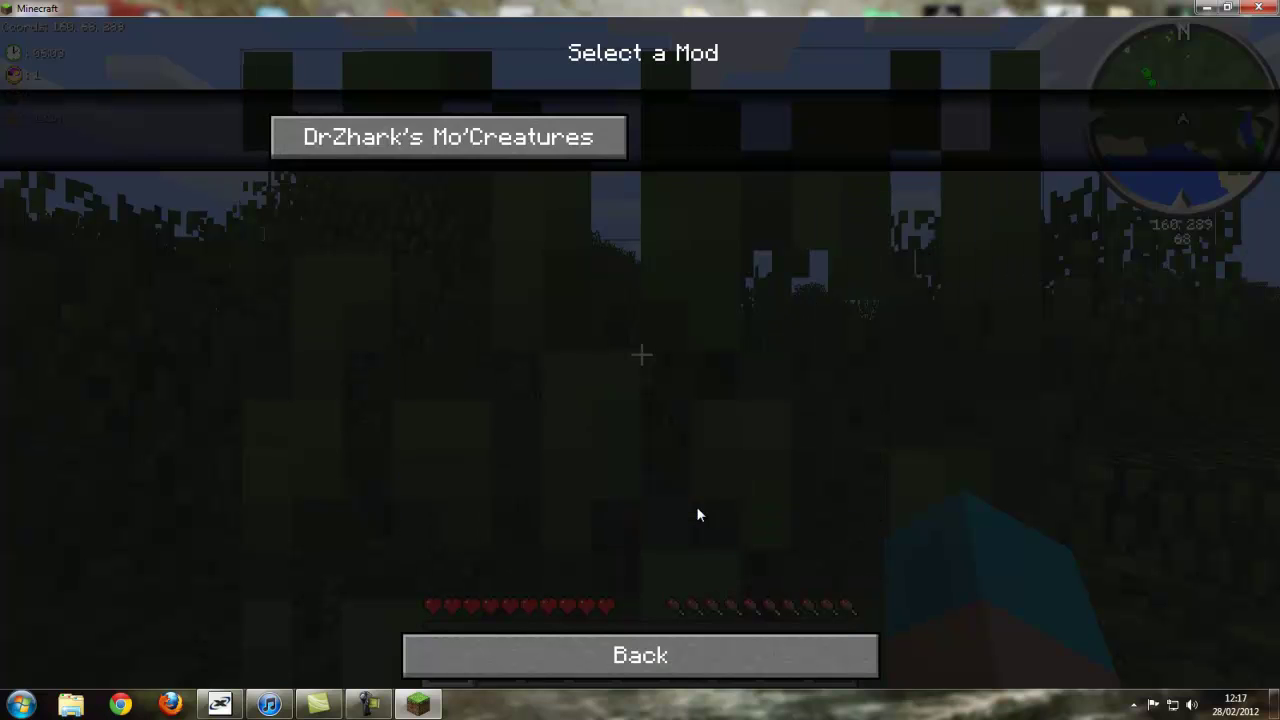
{"action": "left_click", "coordinate": [380, 145]}
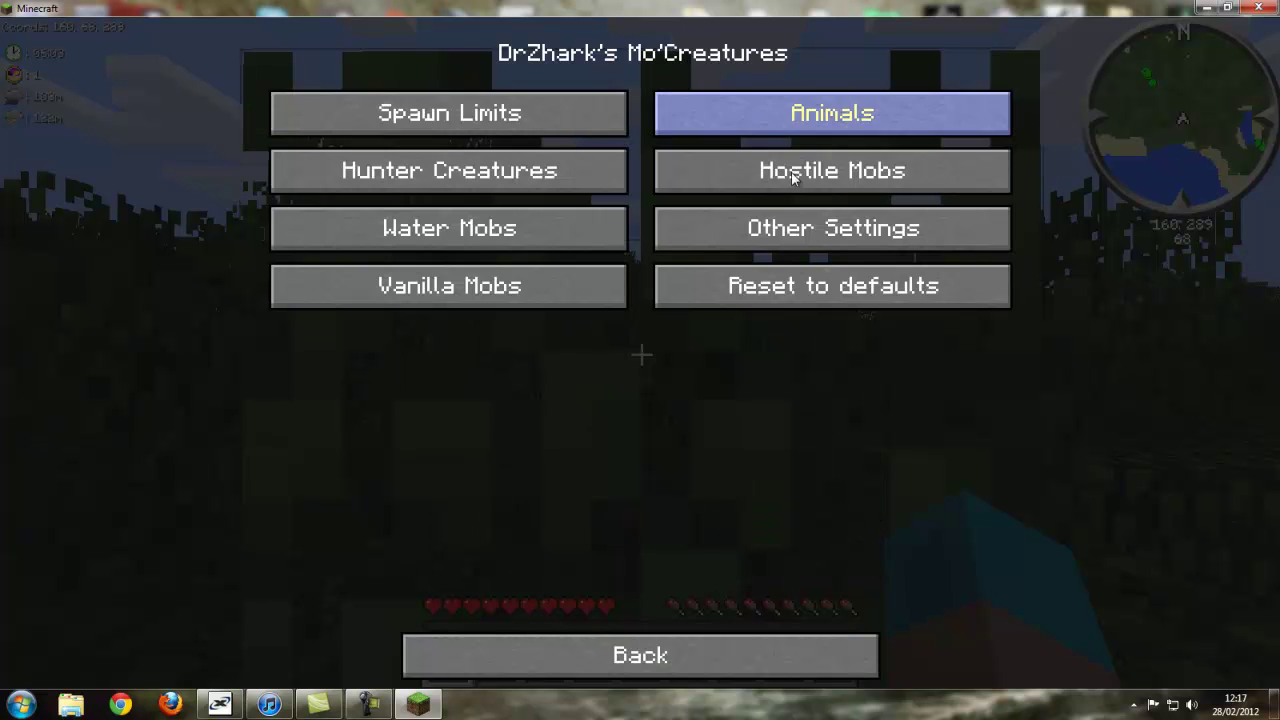
{"action": "left_click", "coordinate": [684, 659]}
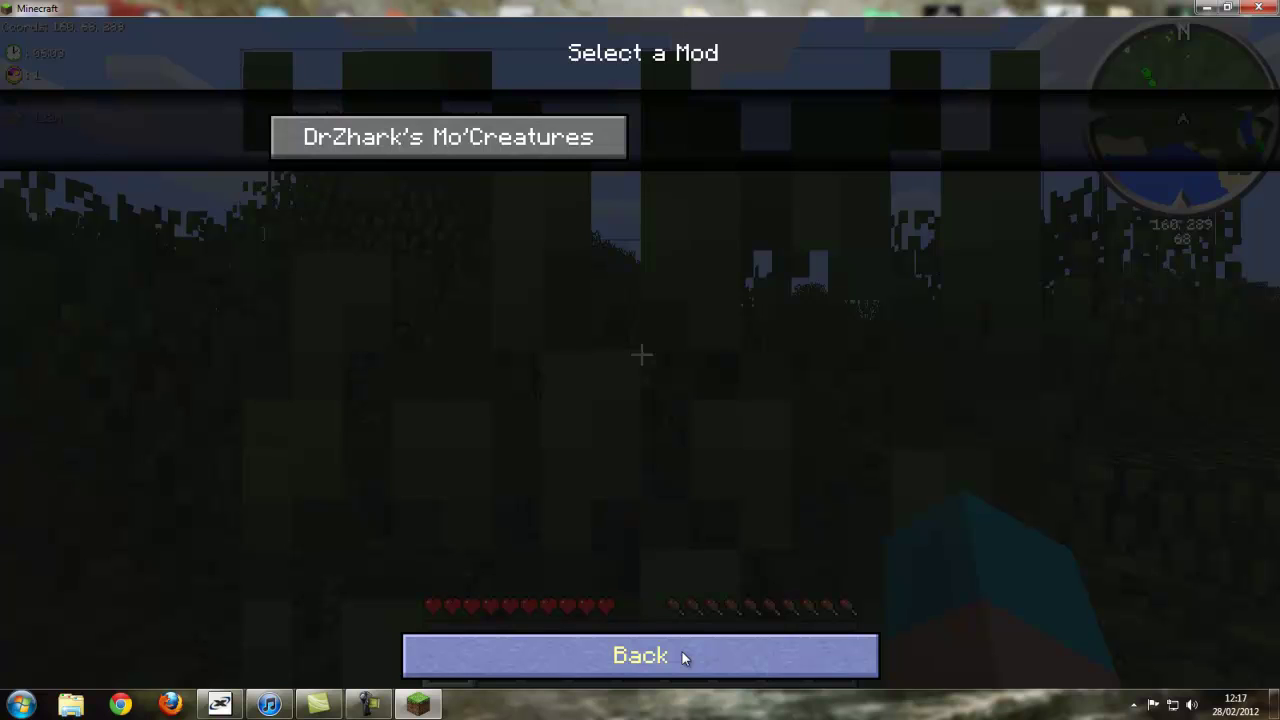
{"action": "left_click", "coordinate": [684, 657]}
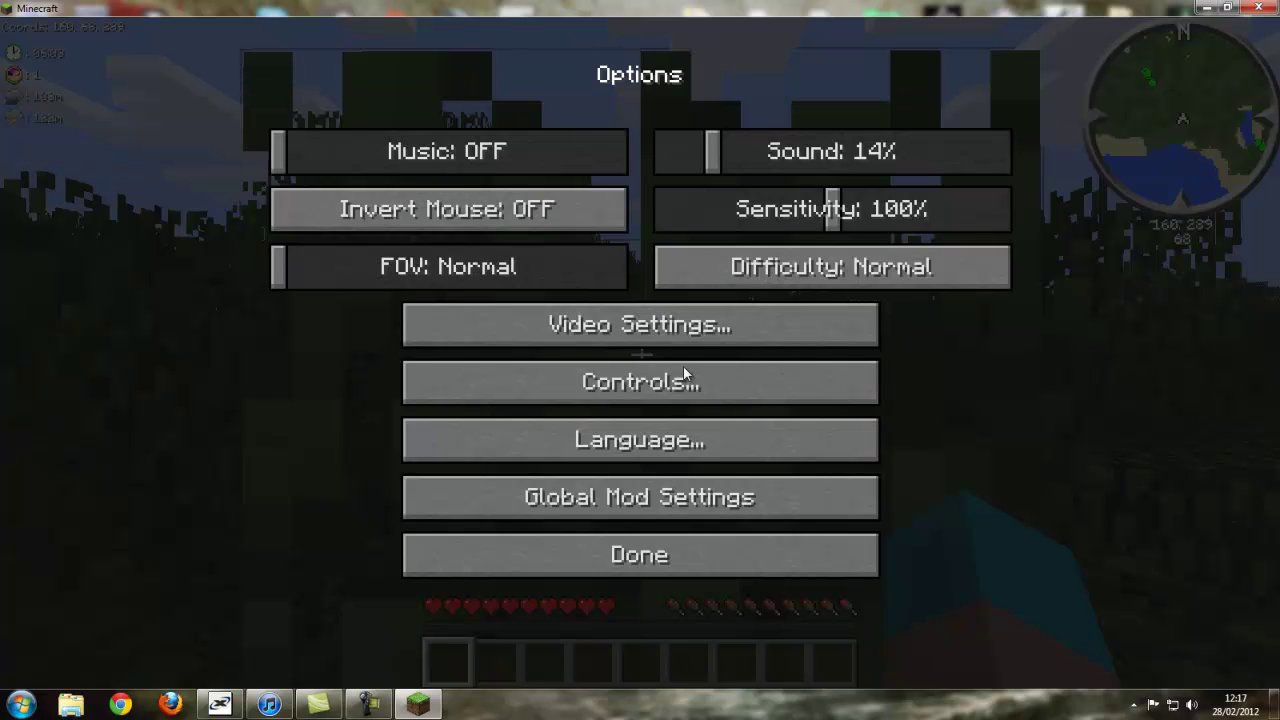
- Set graphics to Fast, render distance to Normal, smooth lighting off and particles to Minimal, and return to the game
{"action": "left_click", "coordinate": [716, 328]}
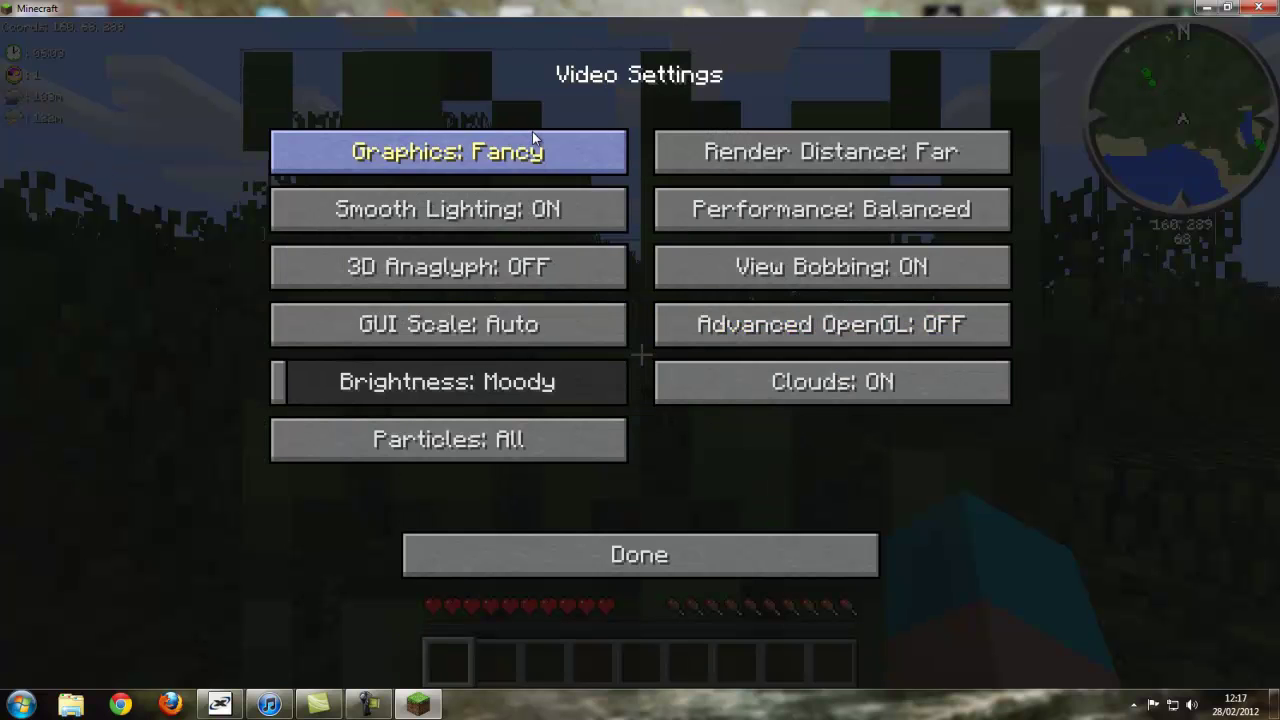
{"action": "left_click", "coordinate": [560, 152]}
{"action": "left_click", "coordinate": [740, 155]}
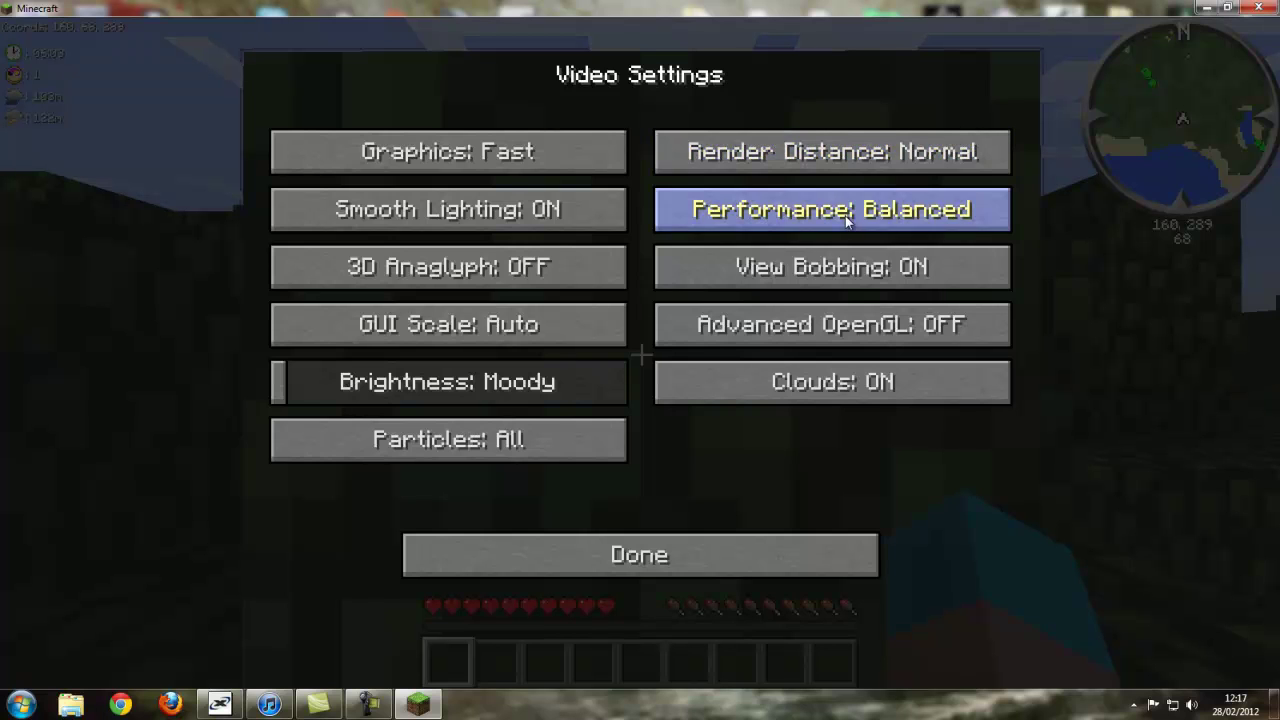
{"action": "left_click", "coordinate": [615, 220]}
{"action": "left_click", "coordinate": [568, 452]}
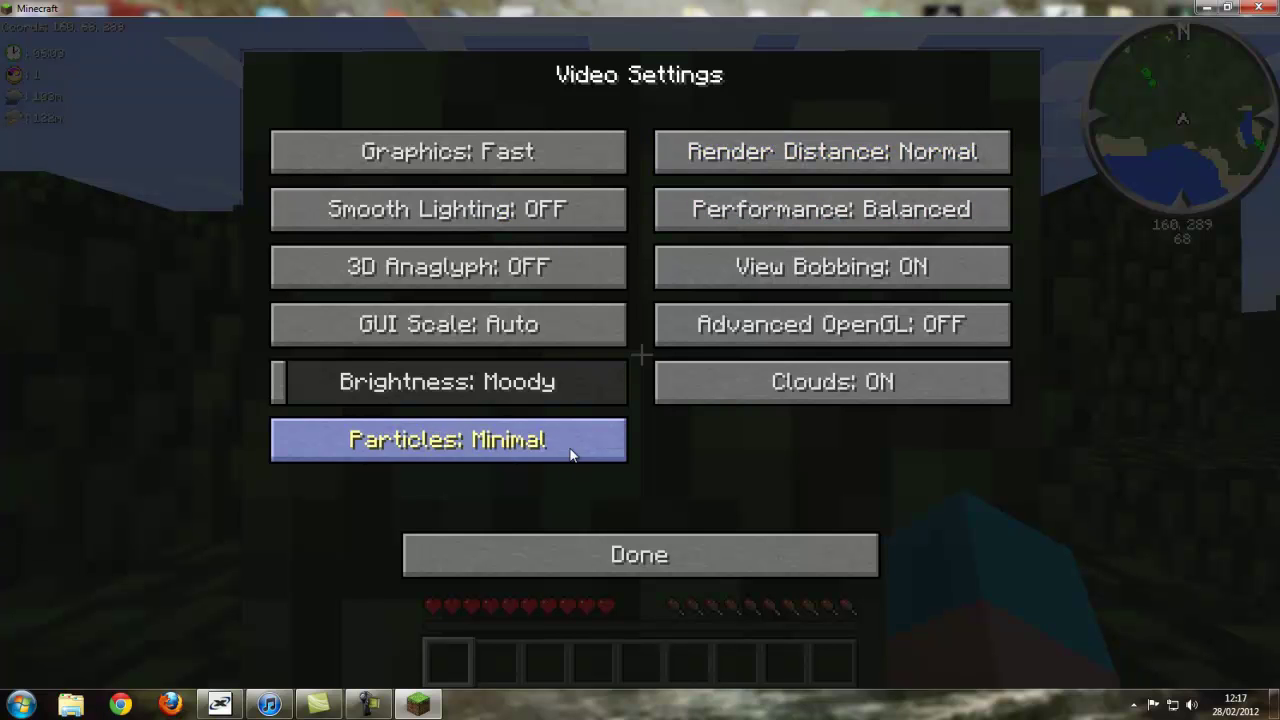
{"action": "left_click", "coordinate": [670, 555]}
{"action": "left_click", "coordinate": [668, 553]}
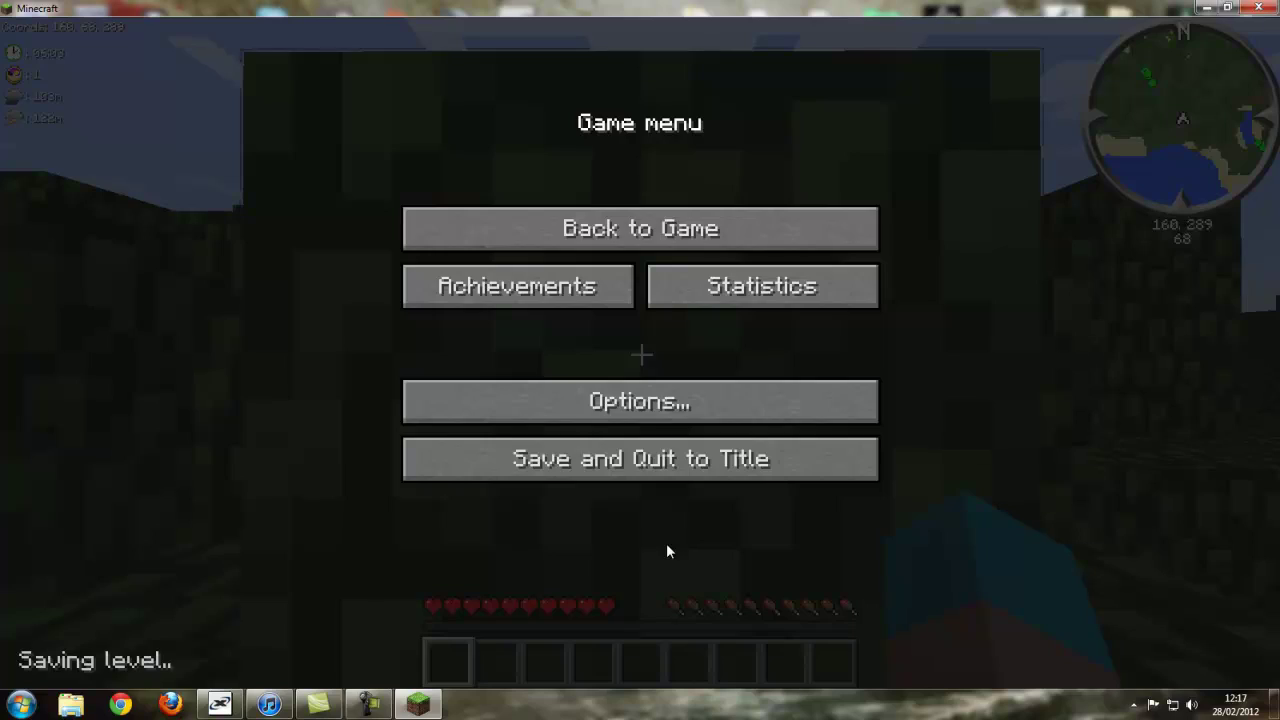
{"action": "left_click", "coordinate": [640, 228]}
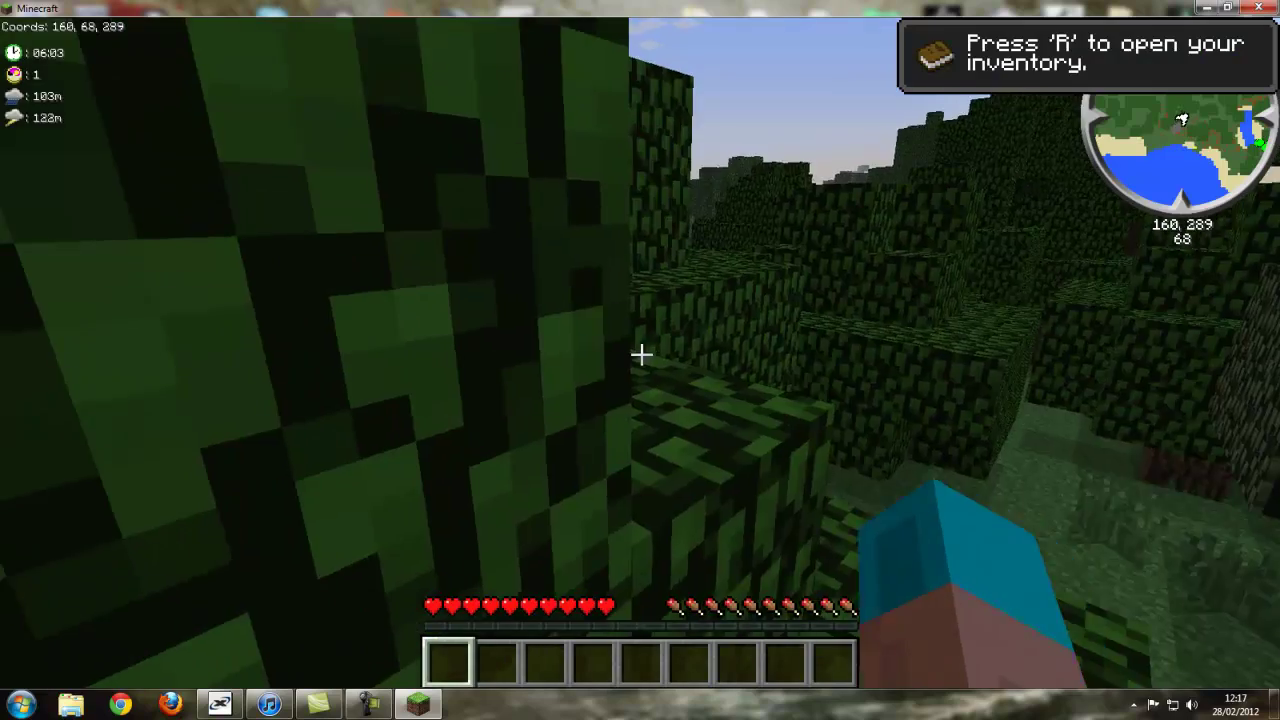
- Move a short way across the leaves and check the inventory with its TooManyItems item list, closing it again
{"action": "key", "text": "space"}
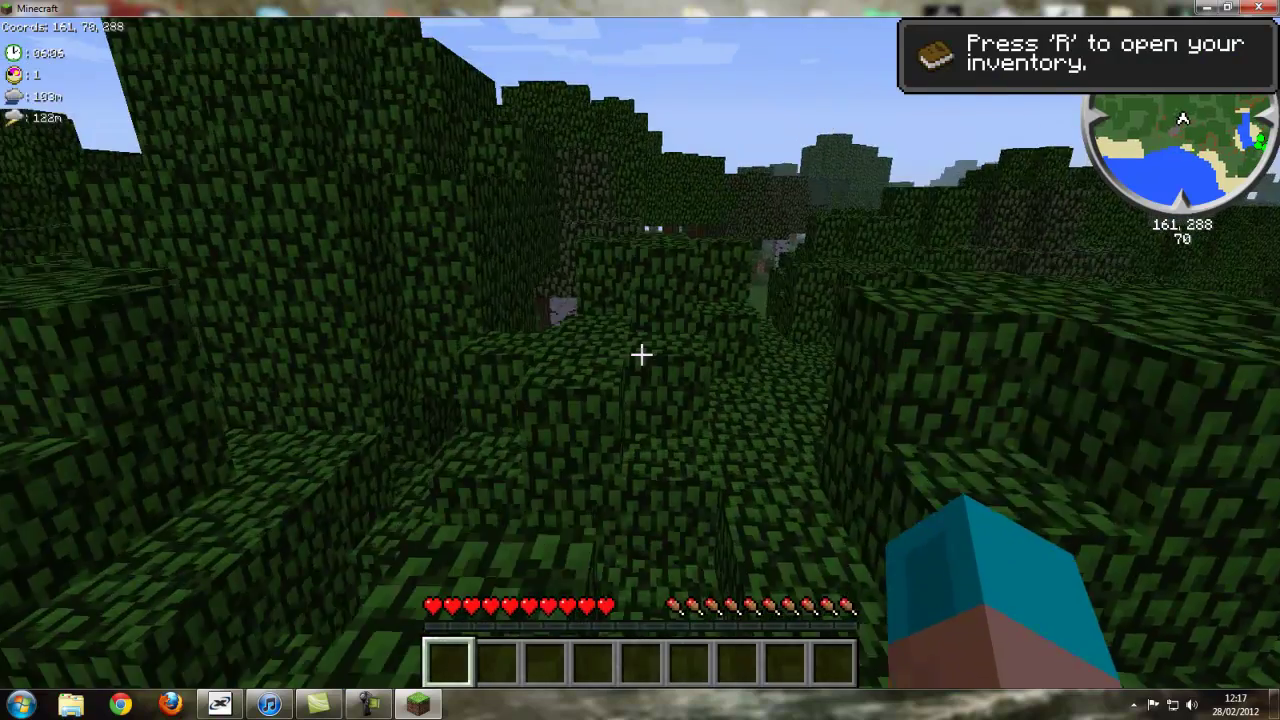
{"action": "key", "text": "w"}
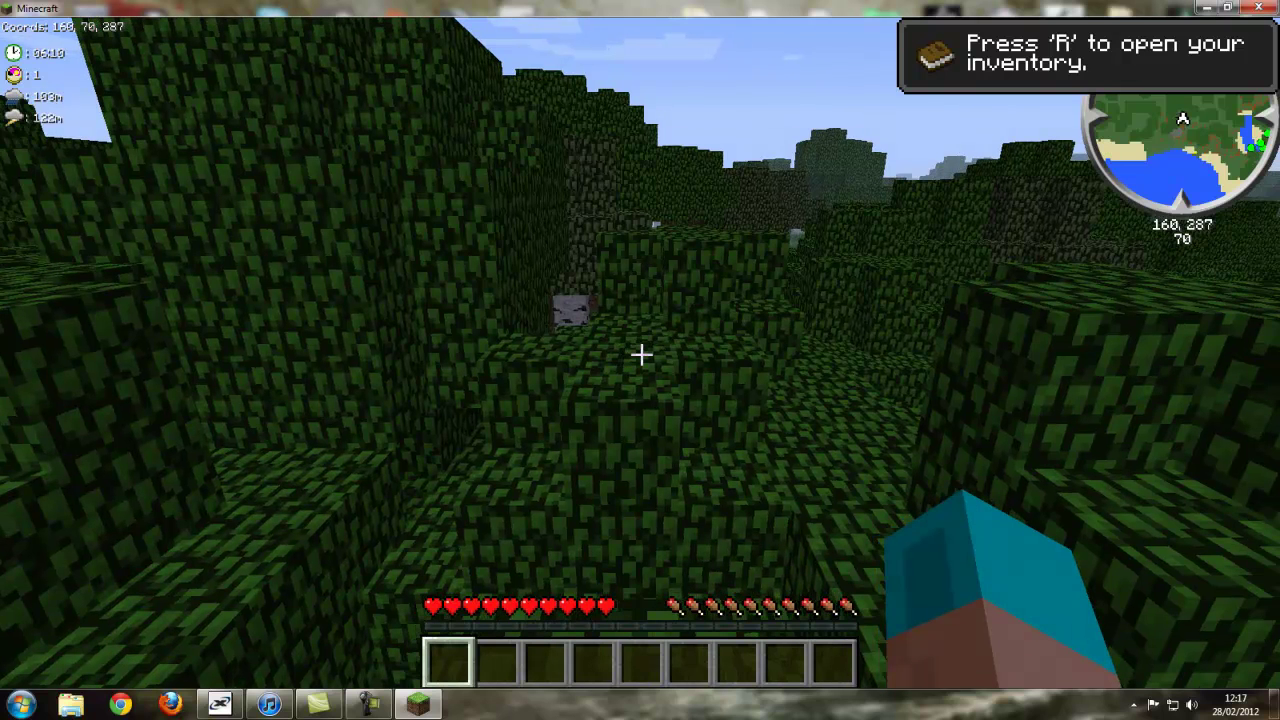
{"action": "key", "text": "r"}
{"action": "key", "text": "r"}
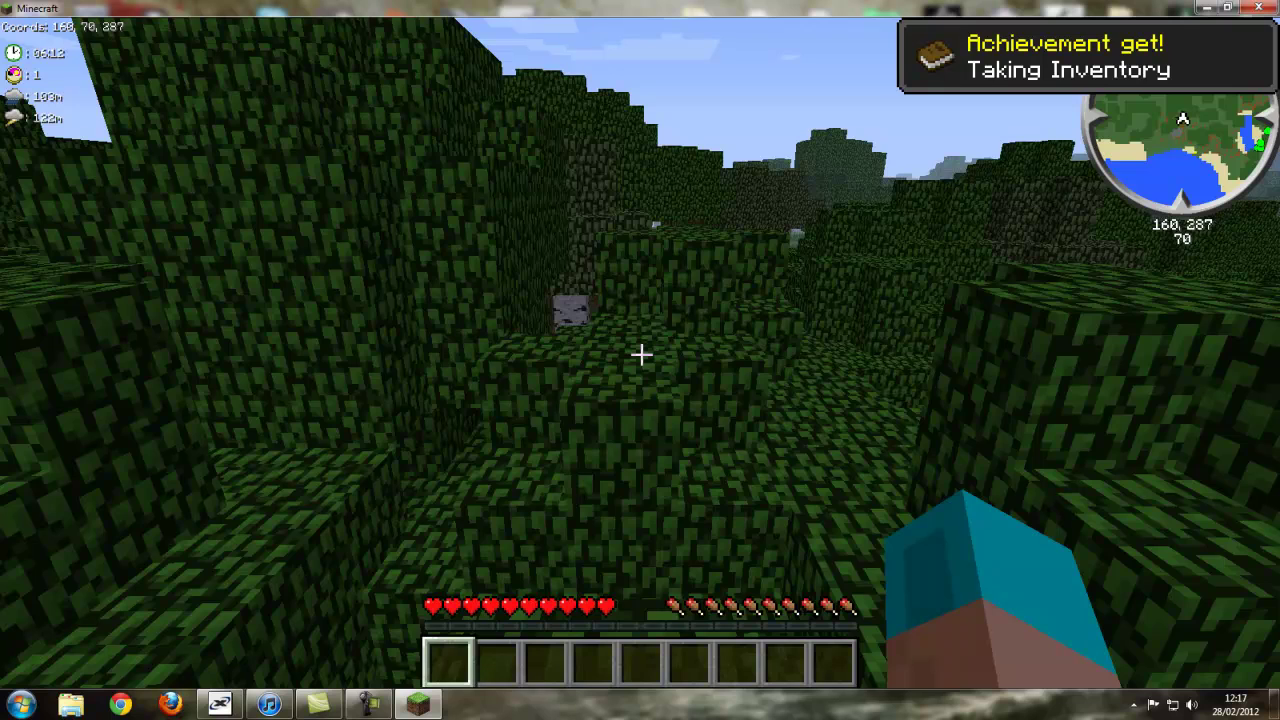
{"action": "key", "text": "r"}
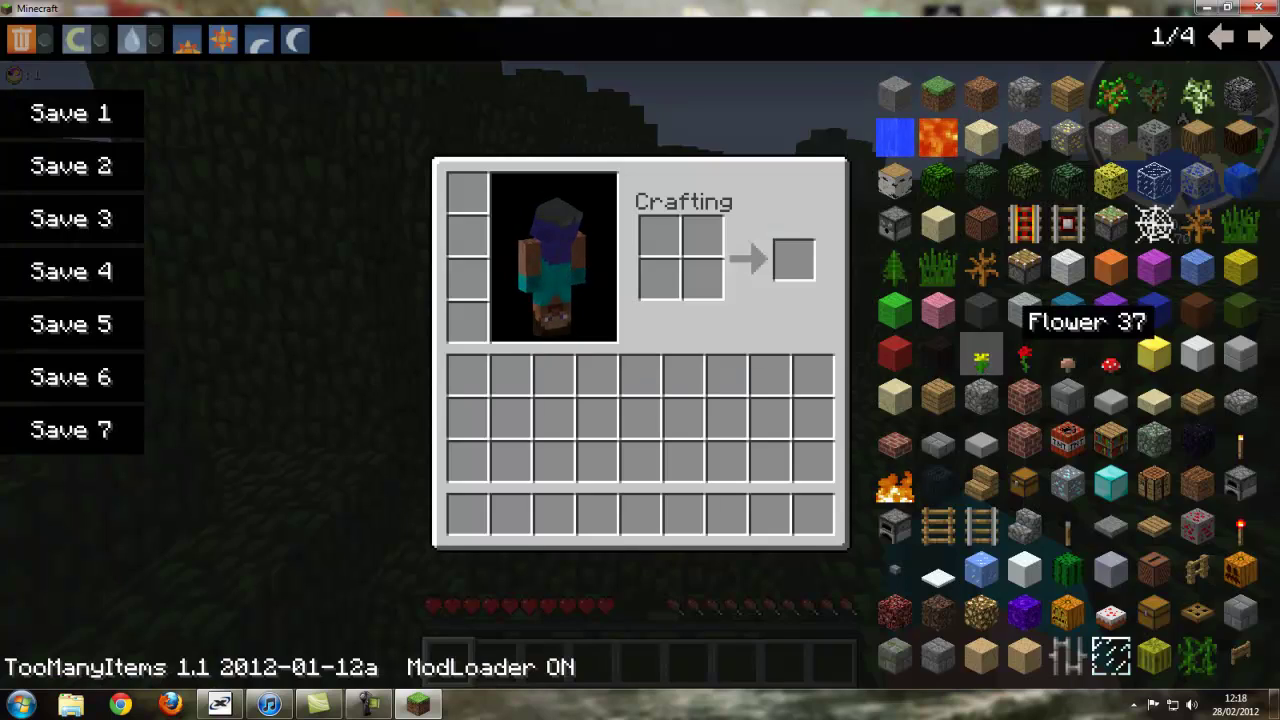
{"action": "key", "text": "r"}
- Open the CJB Mods menu and look through its pages, including teleport, waypoints, the item spawner and player cheats
{"action": "key", "text": "y"}
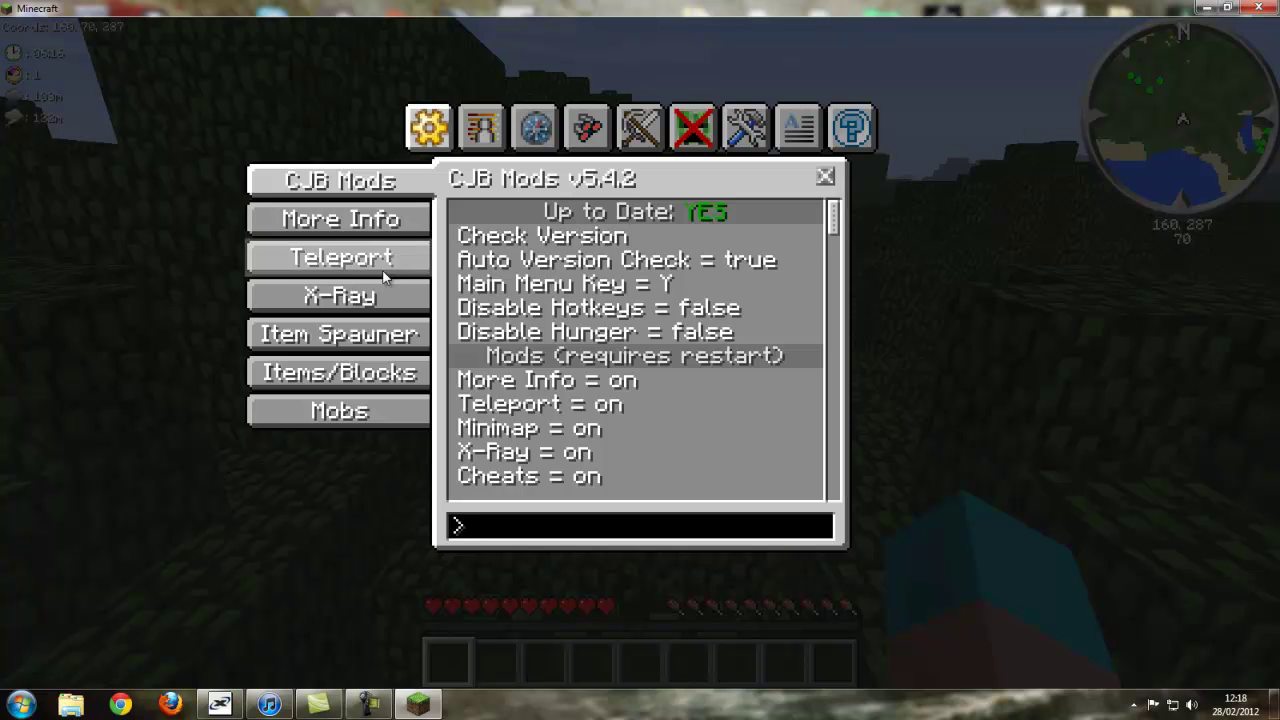
{"action": "left_click", "coordinate": [481, 127]}
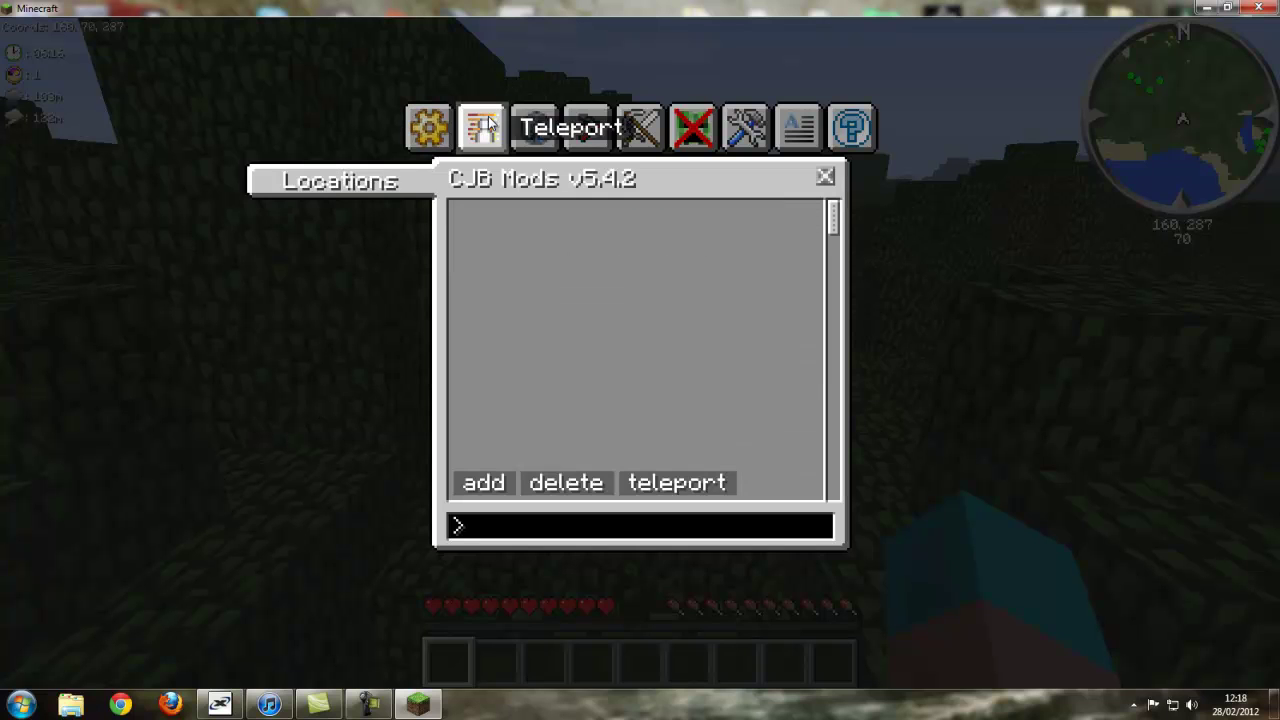
{"action": "left_click", "coordinate": [536, 128]}
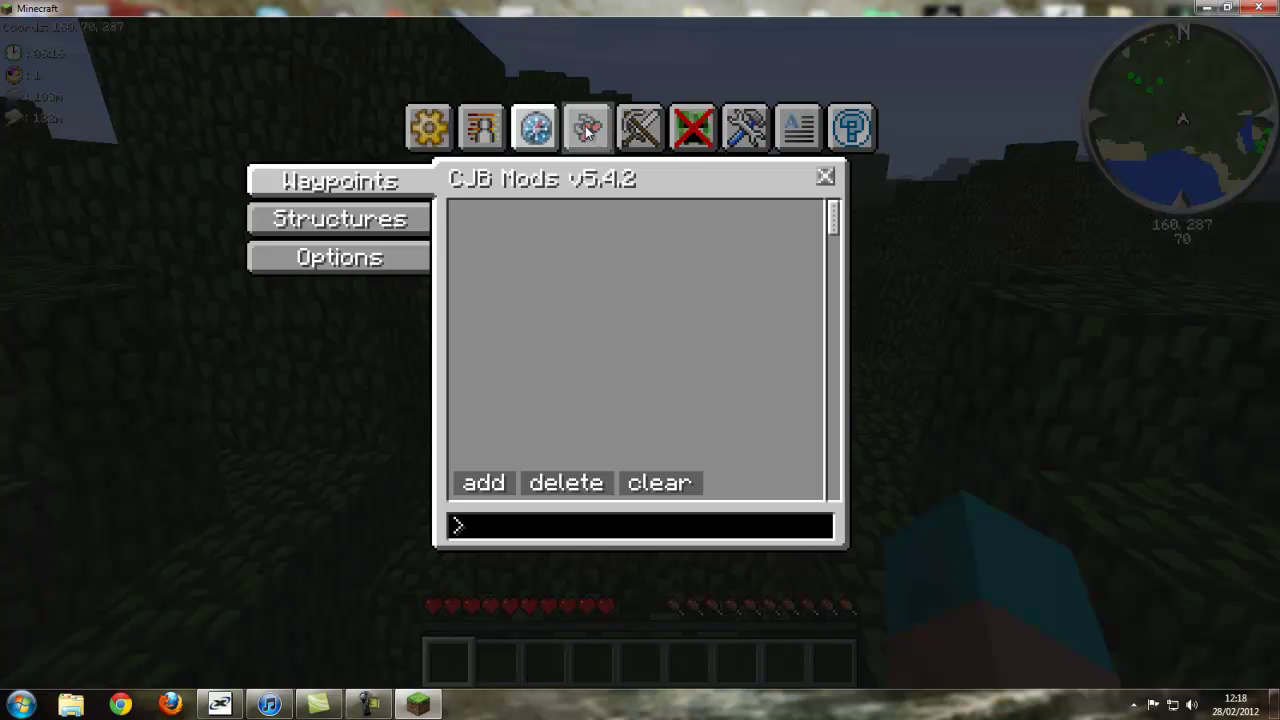
{"action": "left_click", "coordinate": [587, 127]}
{"action": "left_click", "coordinate": [632, 130]}
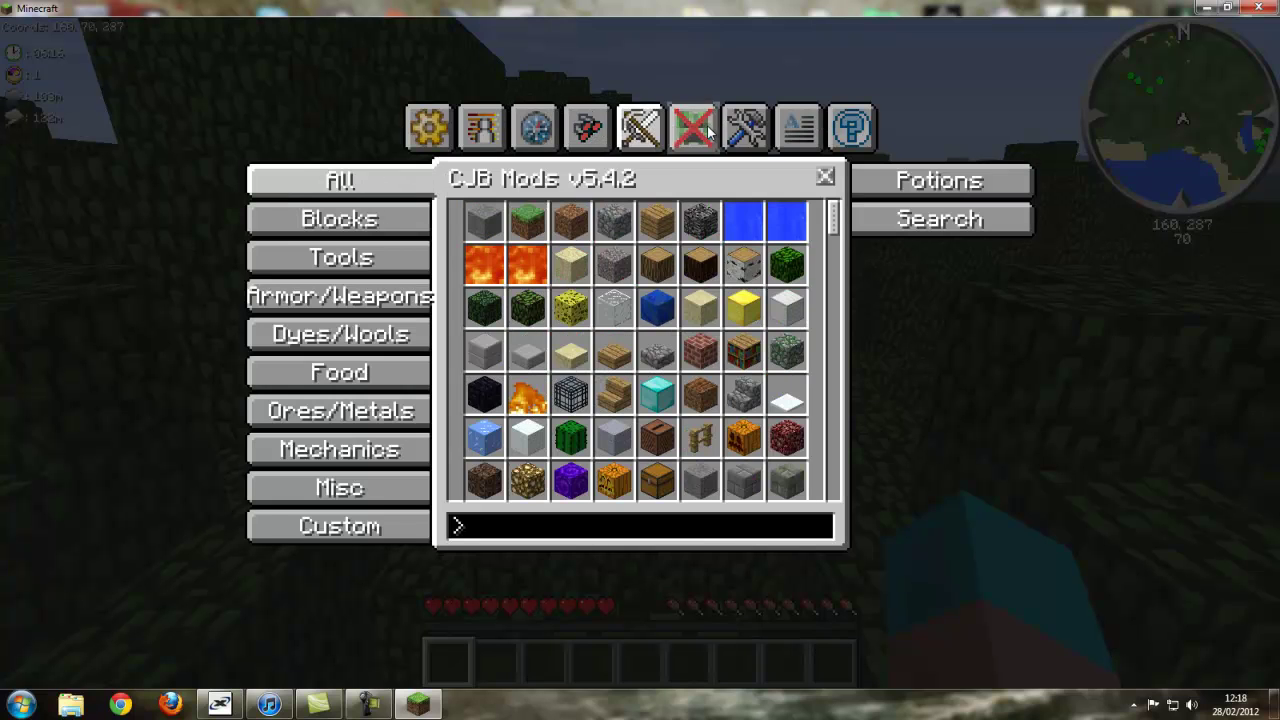
{"action": "left_click", "coordinate": [697, 128]}
{"action": "left_click", "coordinate": [745, 129]}
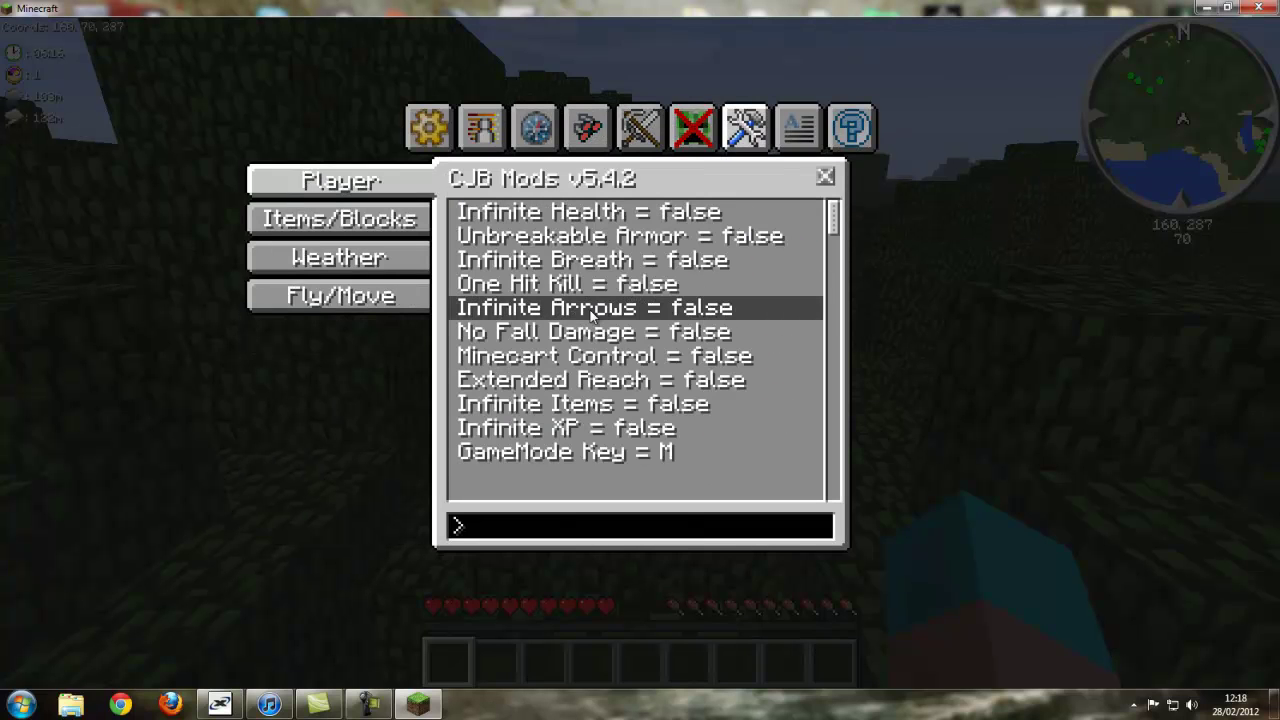
- In the CJB Fly/Move settings, set toggle flying to V, fly up to E, fly down to Q, mouse control to false and fly speed to 7
{"action": "left_click", "coordinate": [326, 300]}
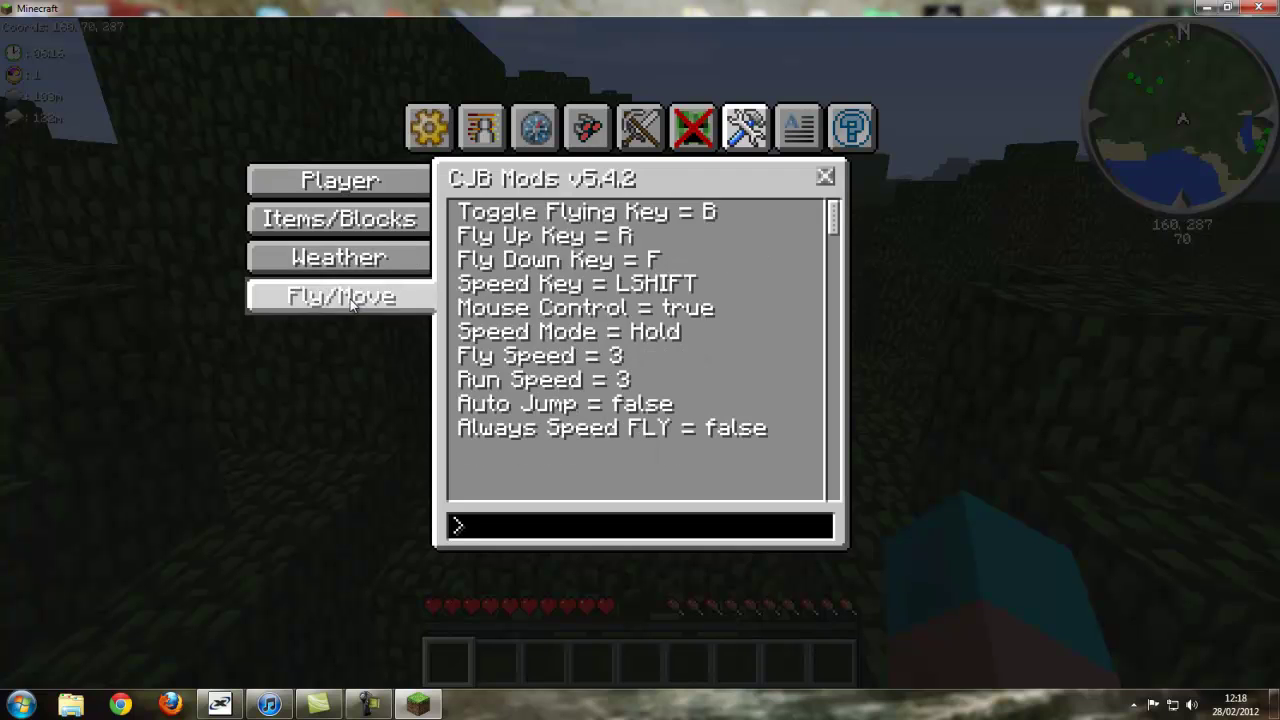
{"action": "left_click", "coordinate": [578, 210]}
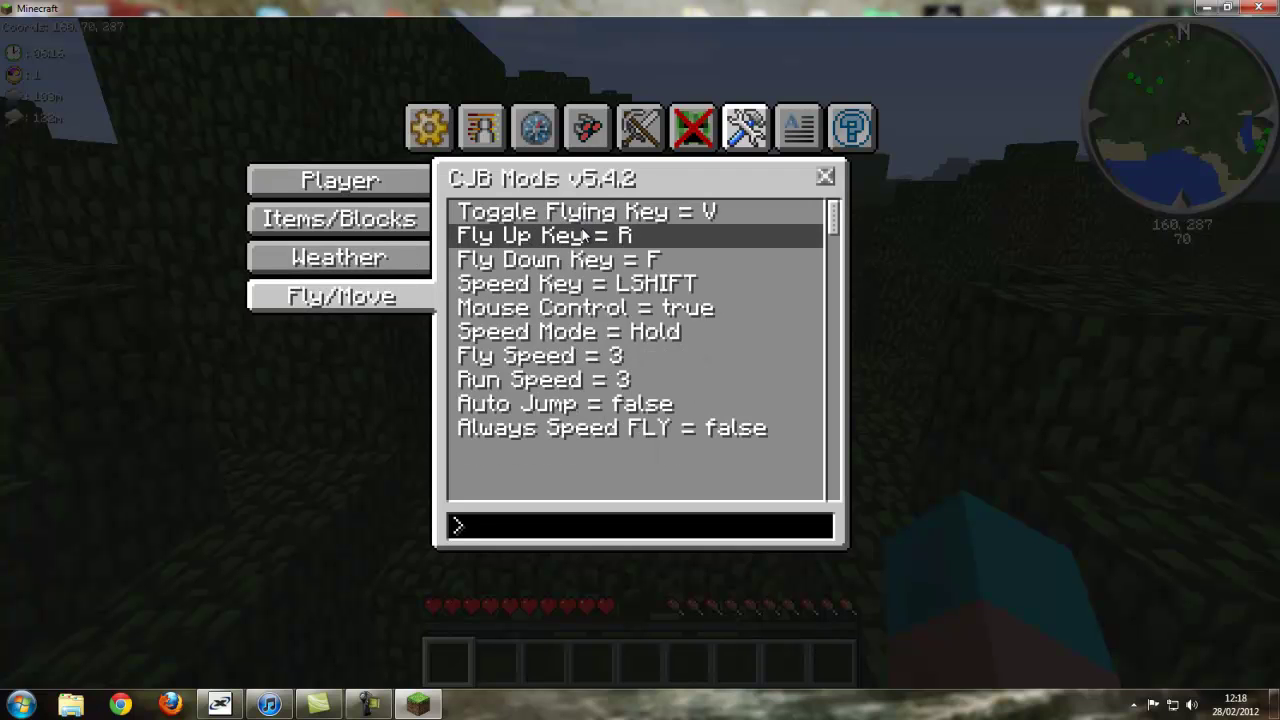
{"action": "left_click", "coordinate": [598, 261]}
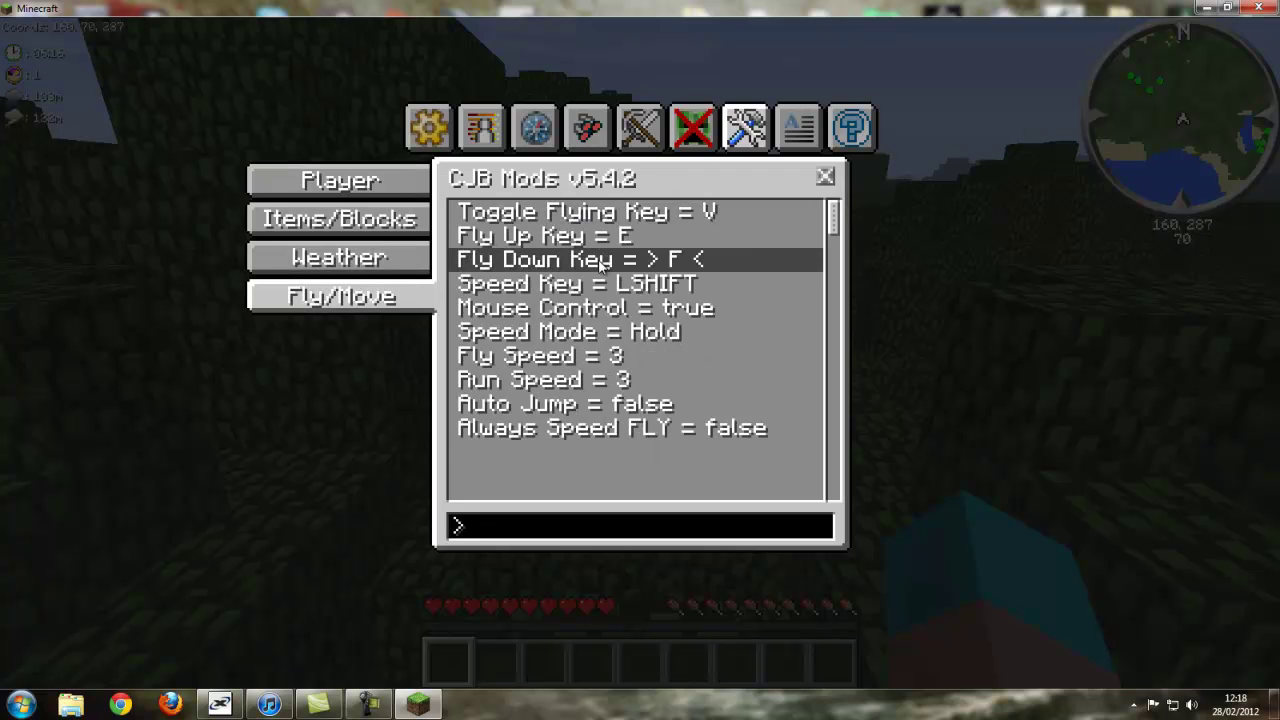
{"action": "left_click", "coordinate": [657, 306]}
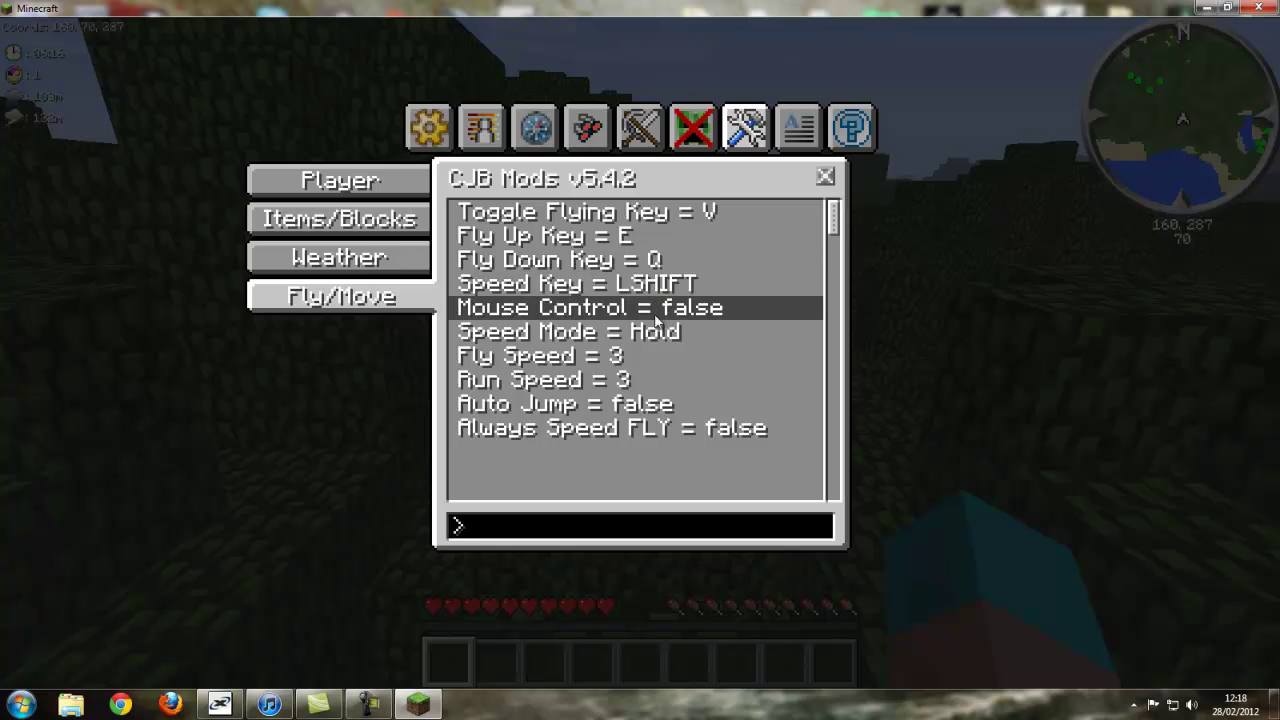
{"action": "left_click", "coordinate": [624, 356]}
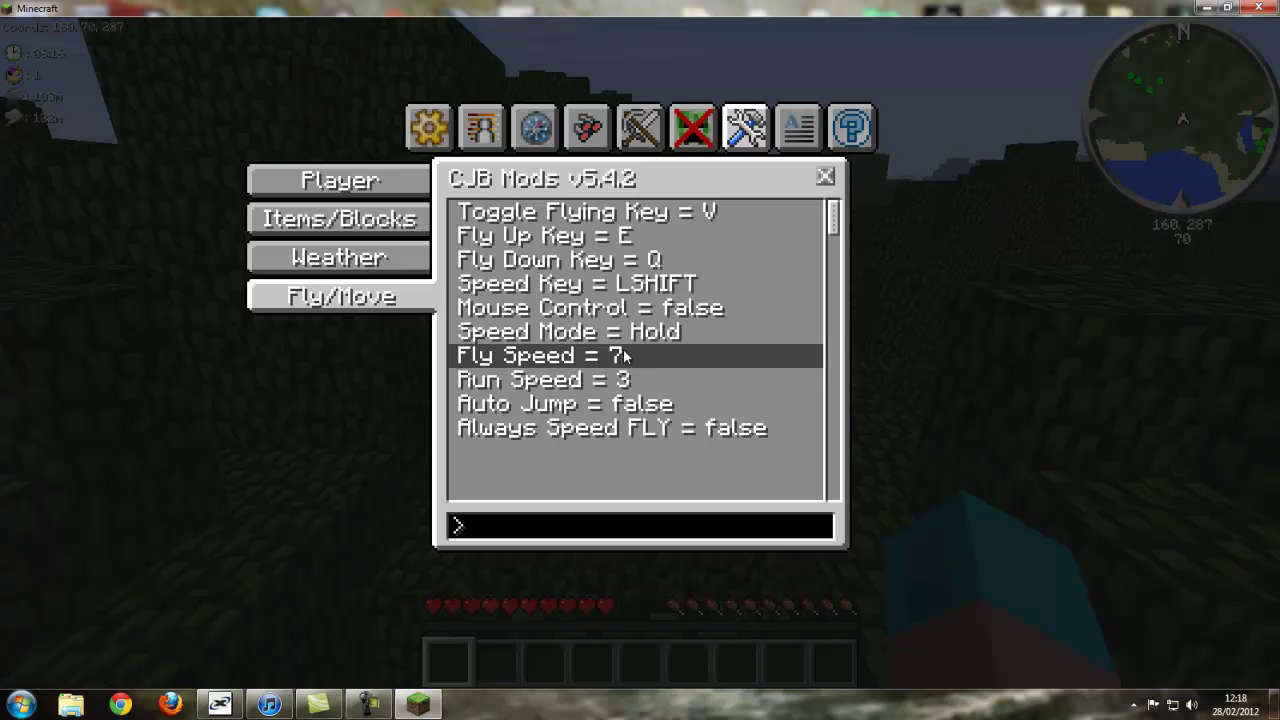
- Set the CJB fly speed and run speed both to 10 and return to the game
{"action": "left_click", "coordinate": [630, 380]}
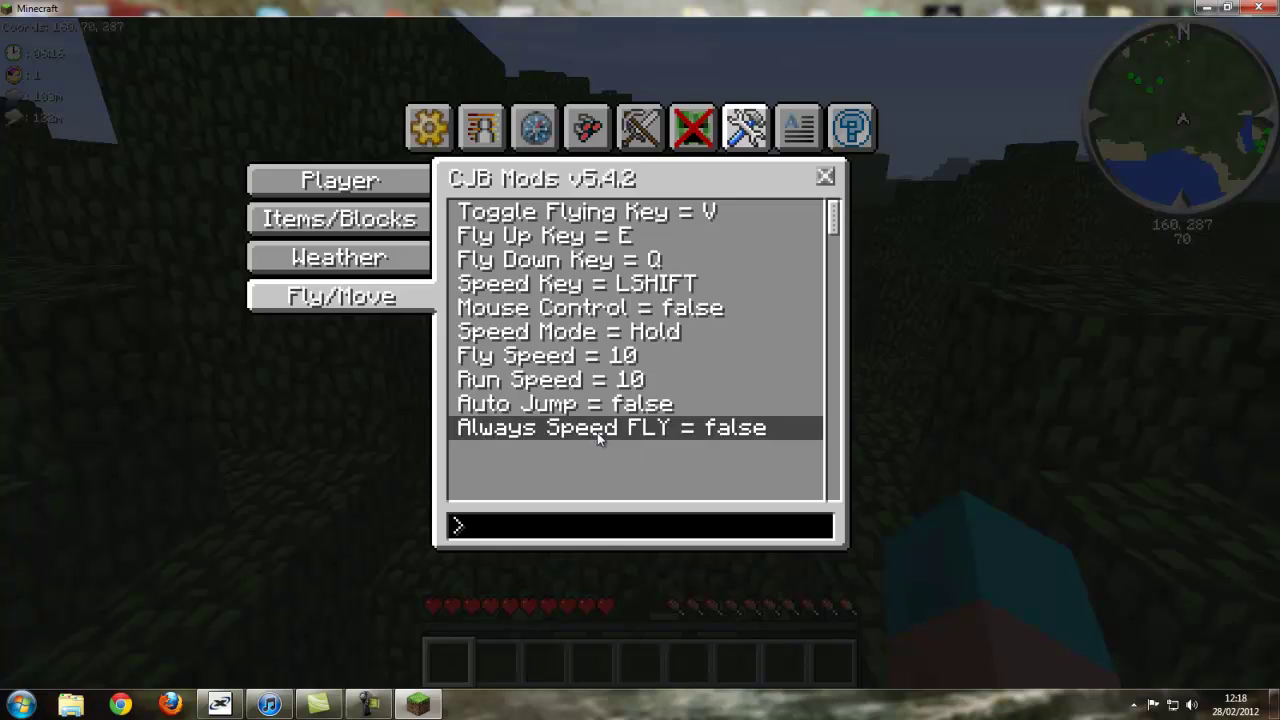
{"action": "key", "text": "Escape"}
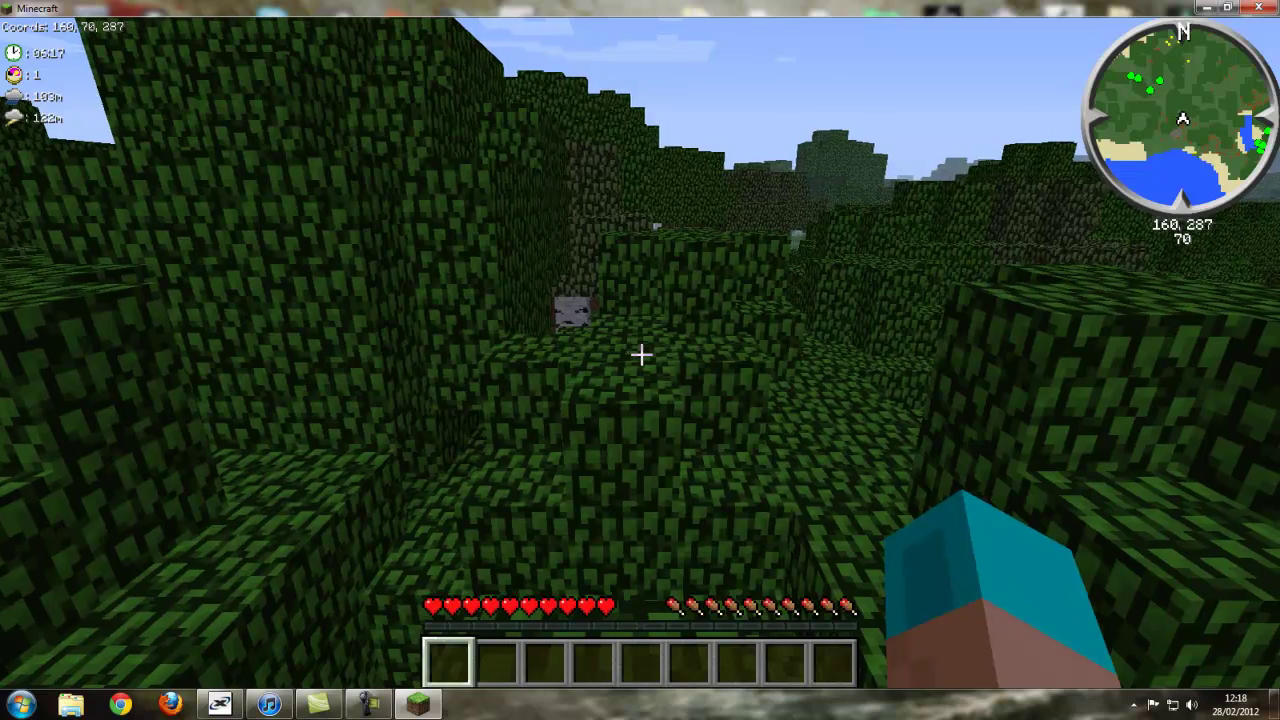
- Fly up above the treetops, cross the forest to the sandy shore and descend beside the animals there
{"action": "key", "text": "space"}
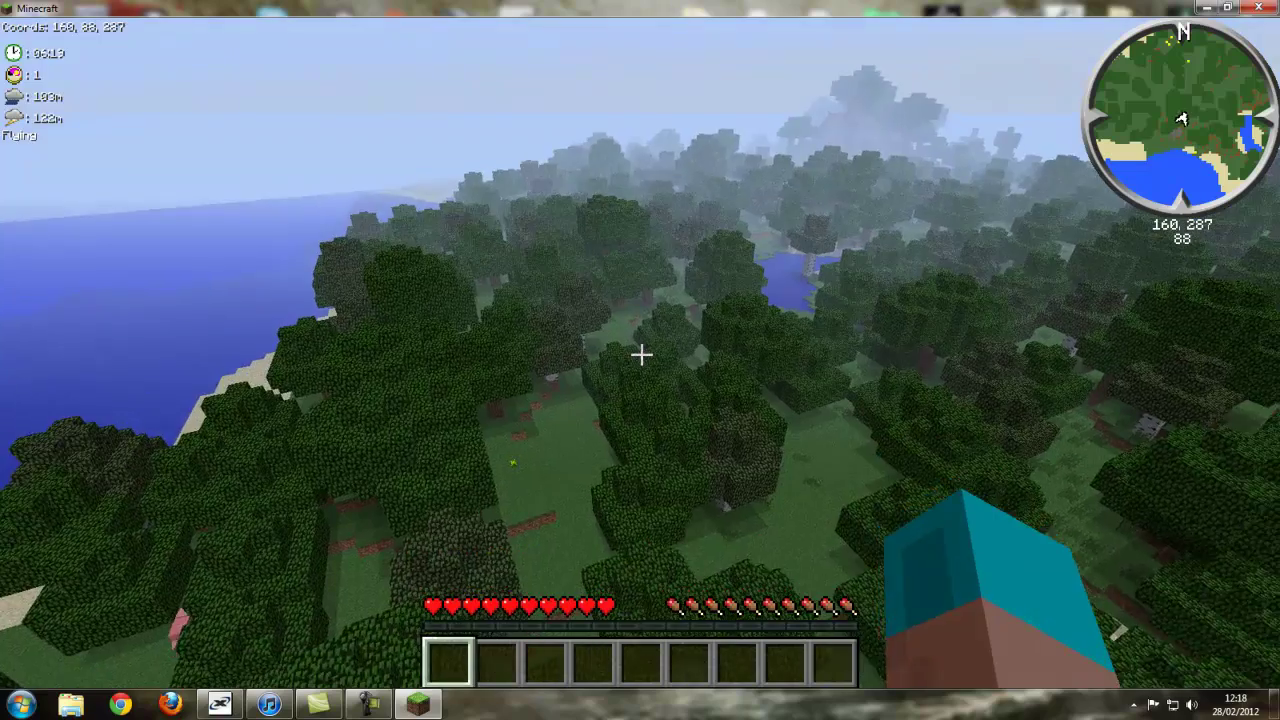
{"action": "key", "text": "w"}
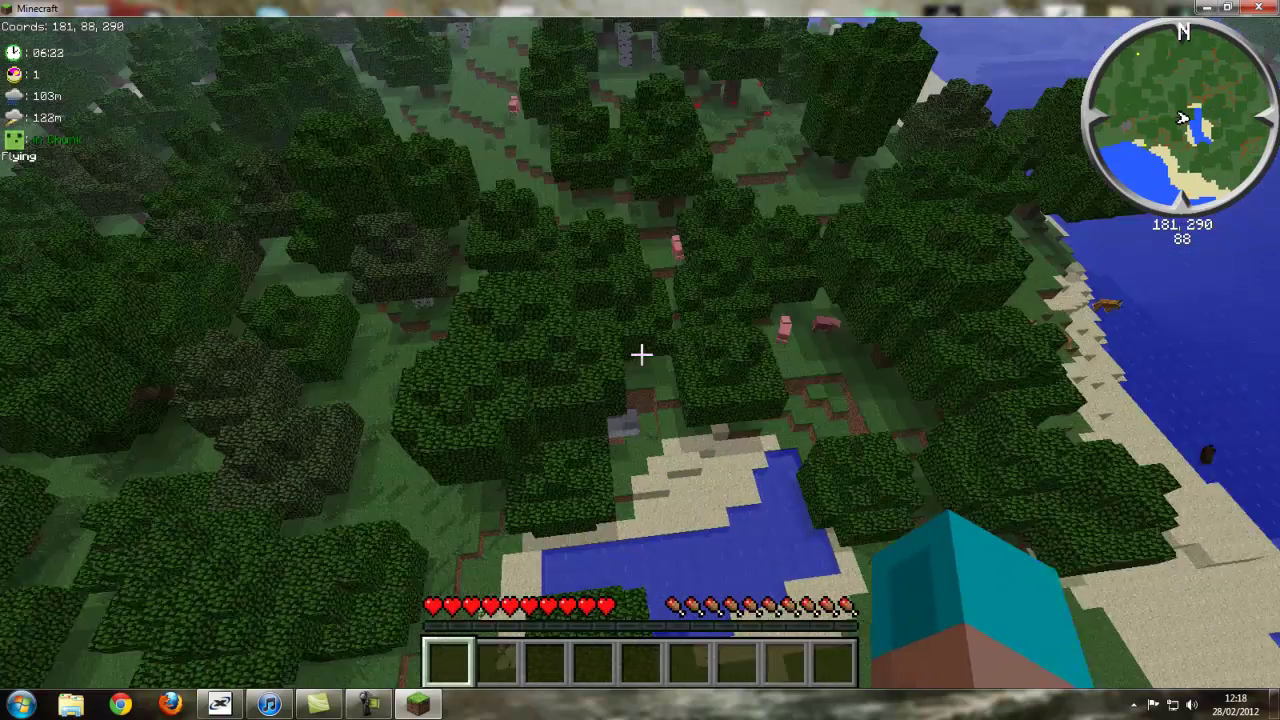
{"action": "key", "text": "w"}
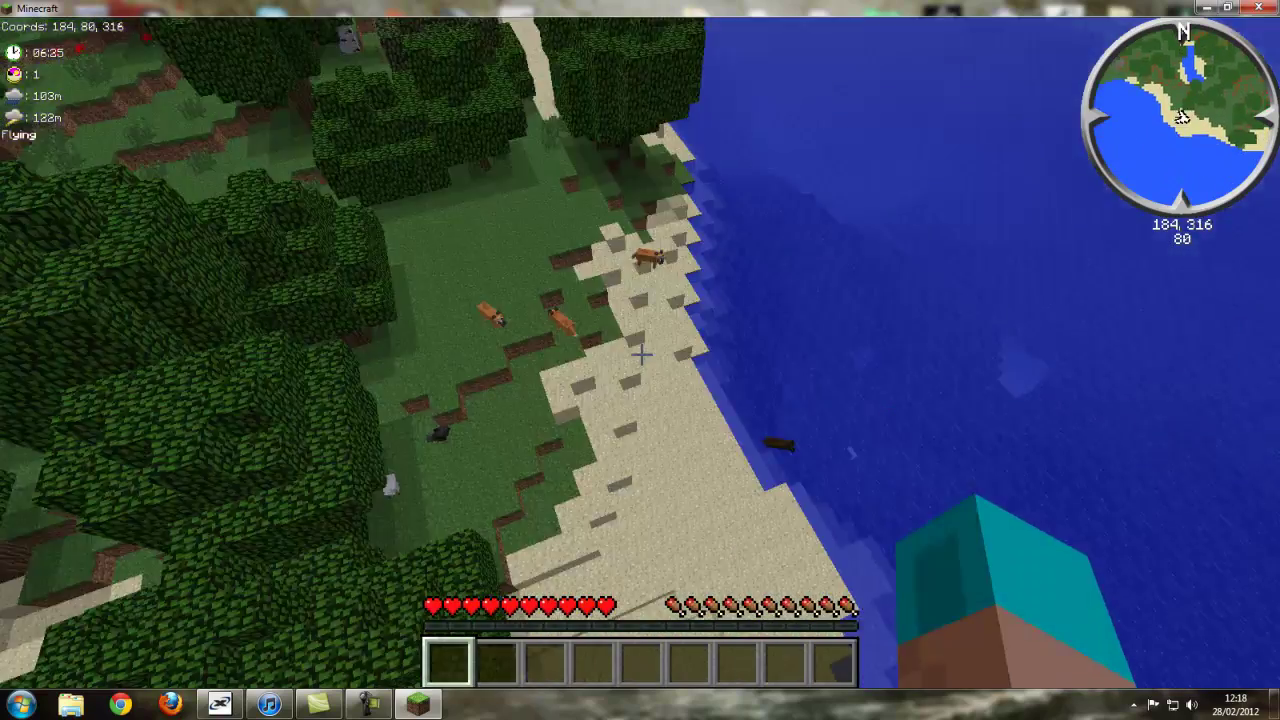
{"action": "key", "text": "shift"}
{"action": "mouse_move", "coordinate": [641, 354]}
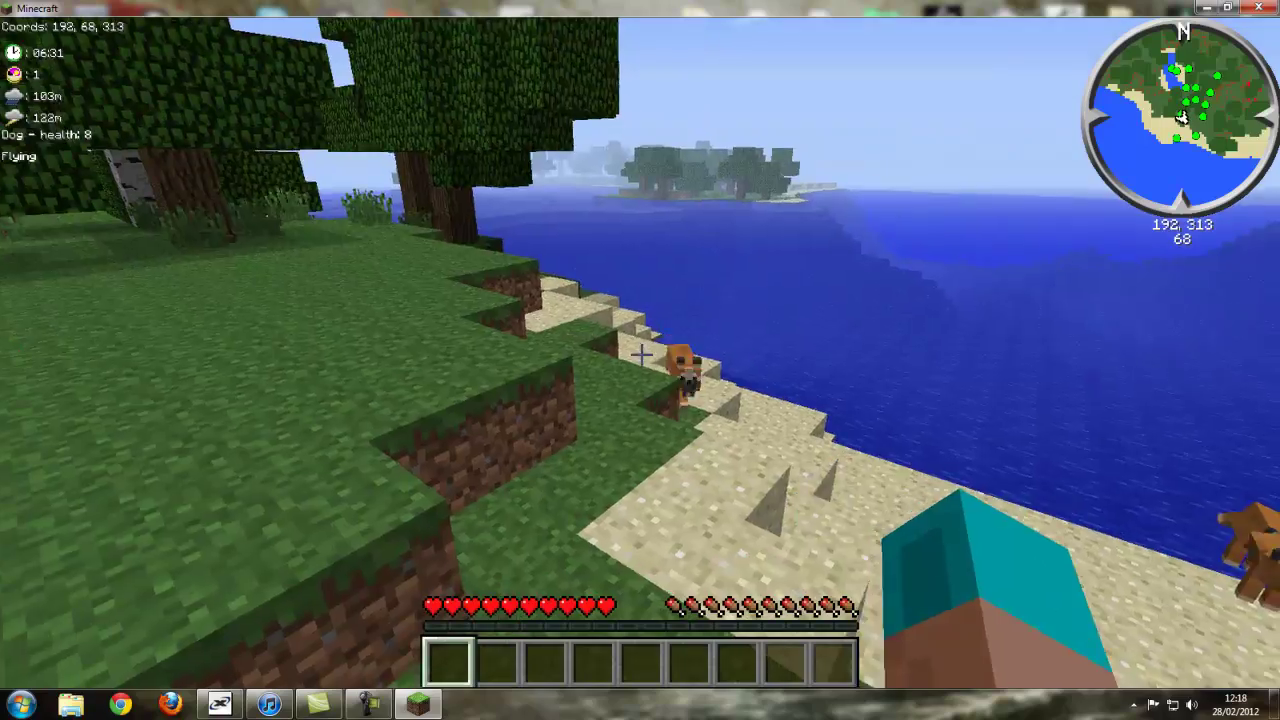
- Fly back up to a height of about 89 and travel inland over the forest to about 215, 289
{"action": "key", "text": "w"}
{"action": "key", "text": "space"}
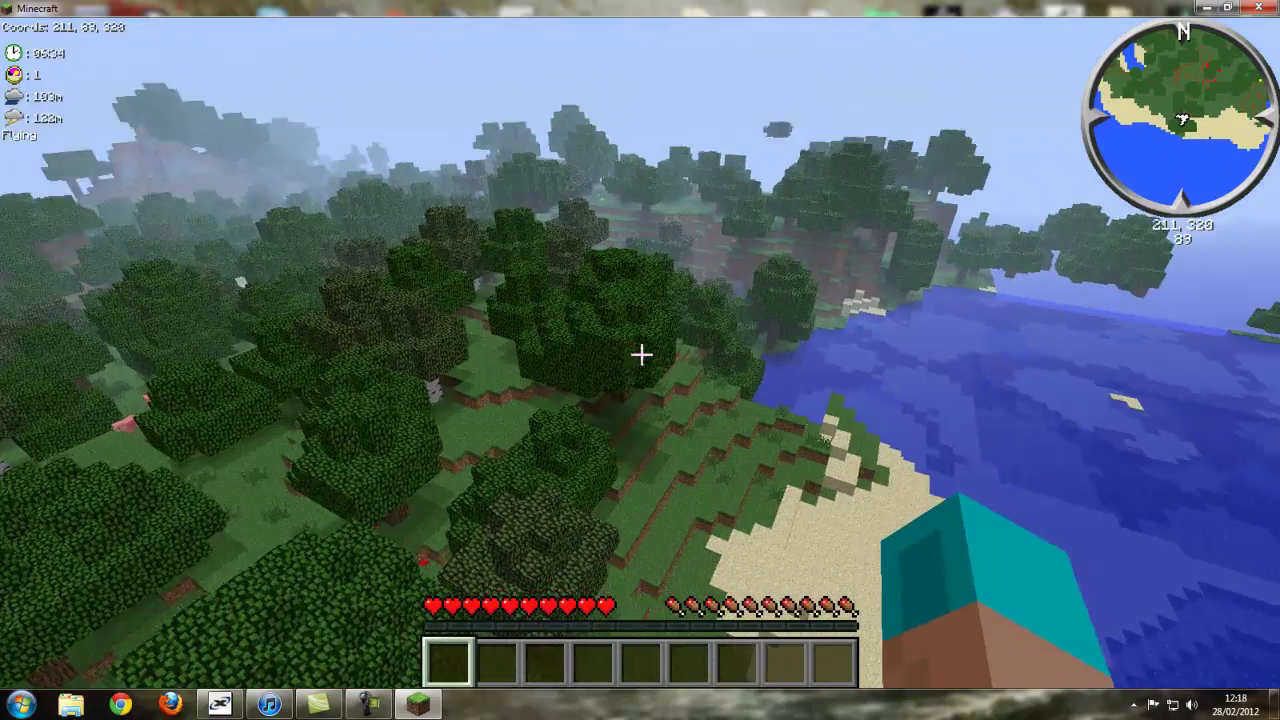
{"action": "key", "text": "w"}
{"action": "key", "text": "space"}
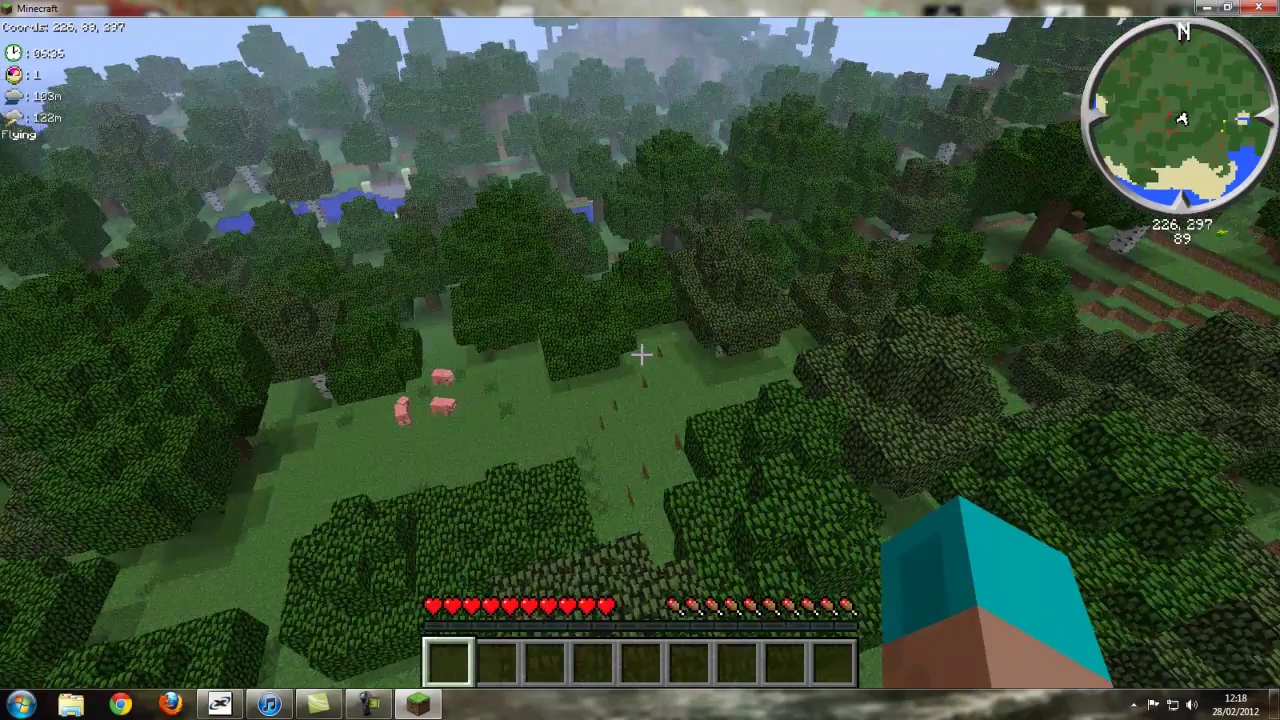
{"action": "key", "text": "w"}
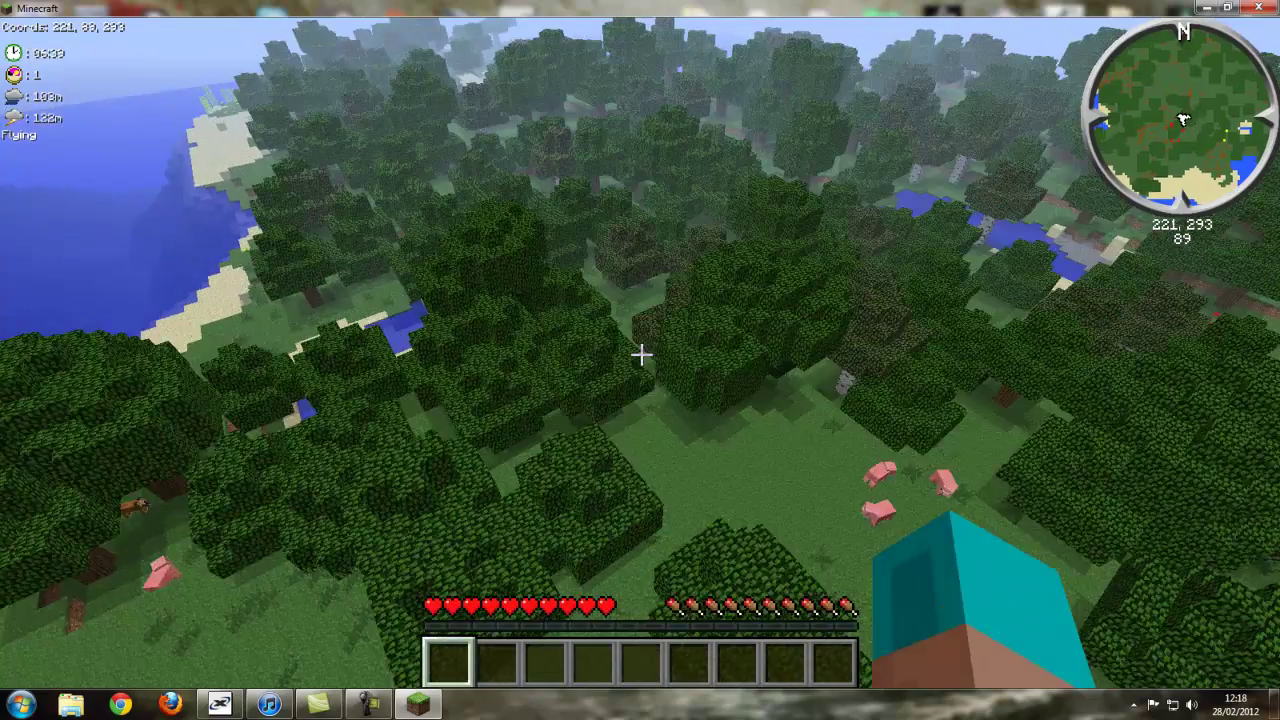
{"action": "key", "text": "w"}
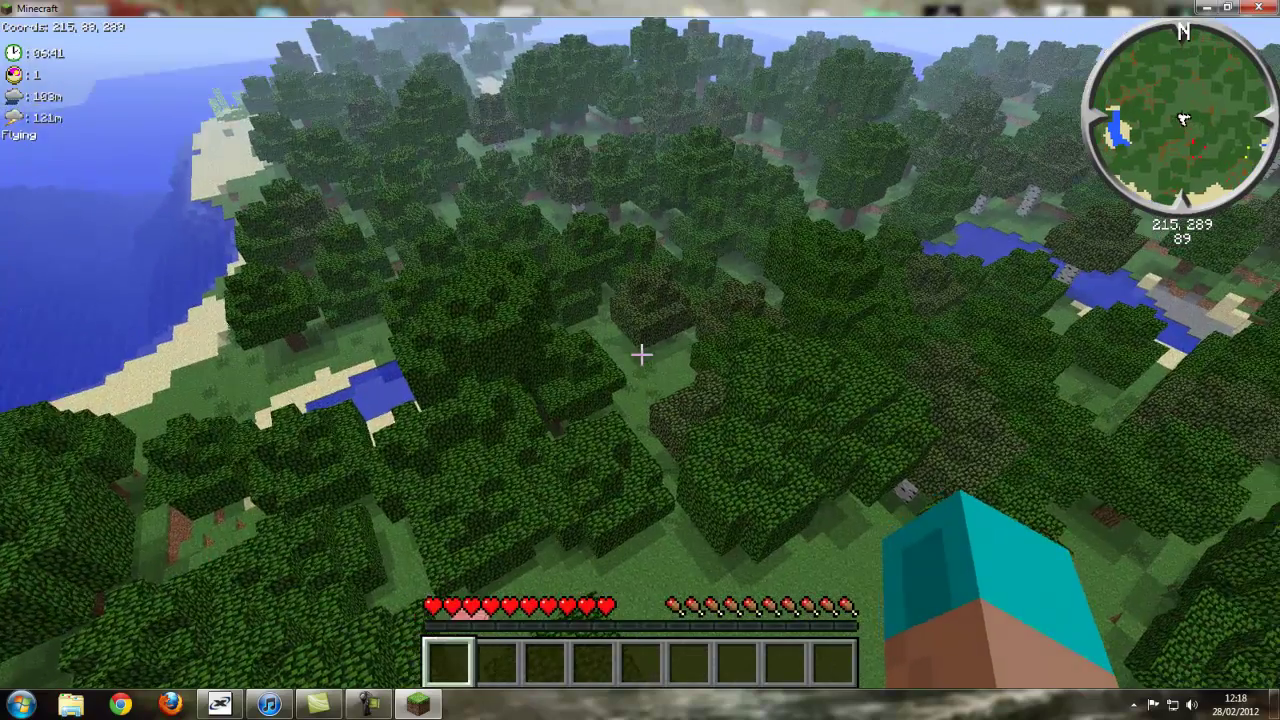